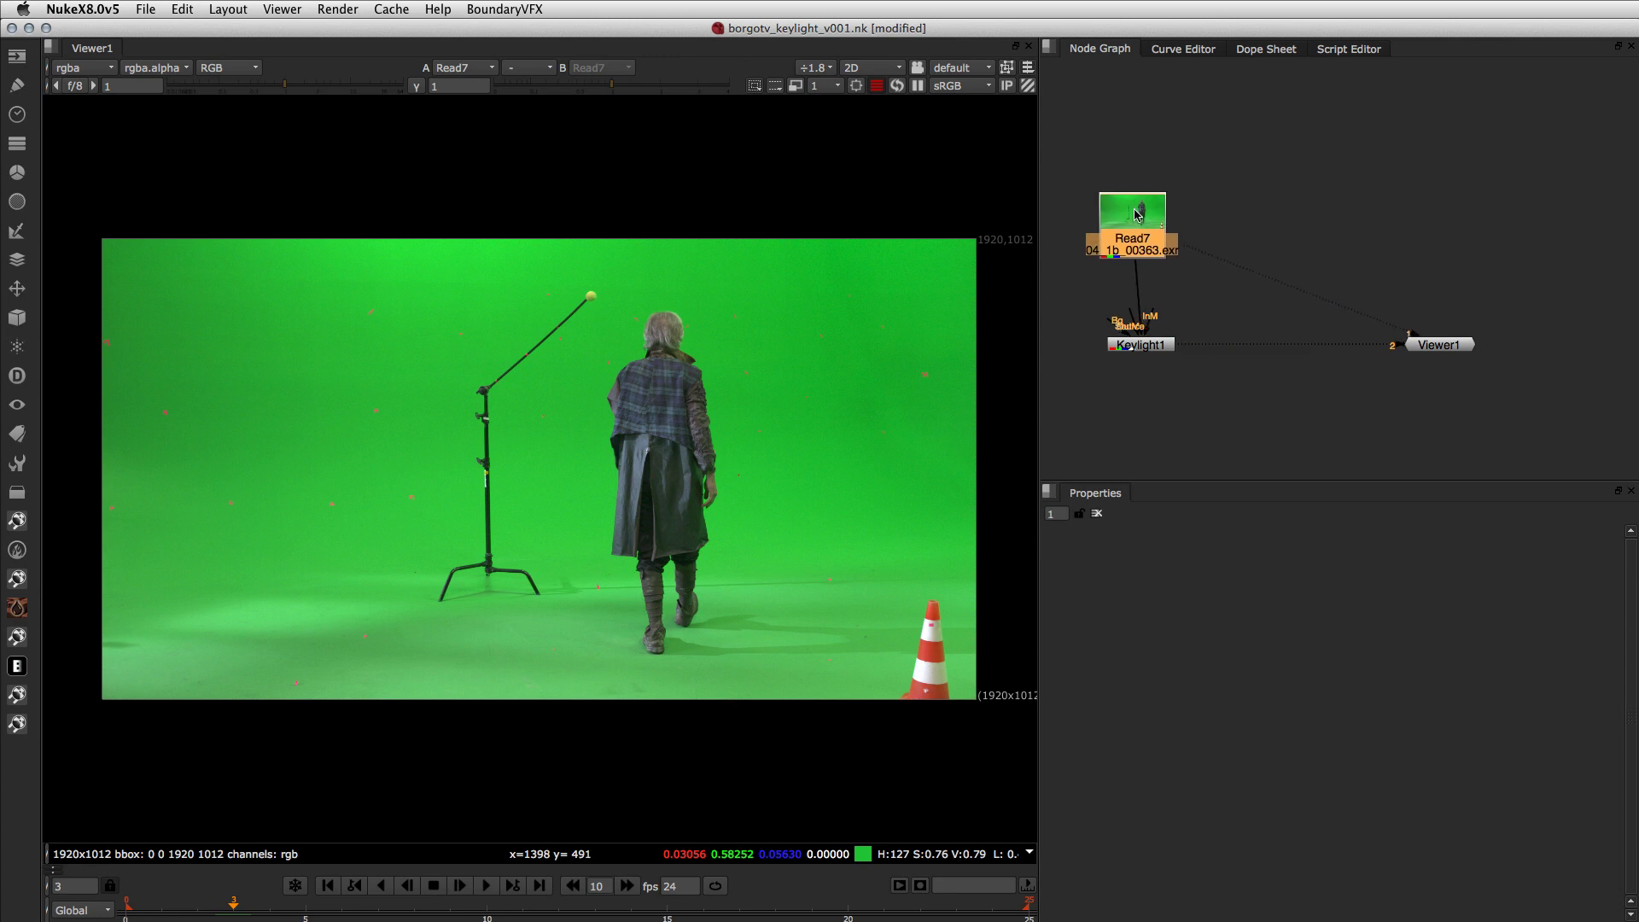
# Step: Open Keylight1's settings, view its output and sample Screen Colour from the green beside the actor's coat, about 0.036, 0.606, 0.051
pyautogui.doubleClick(1153, 347)
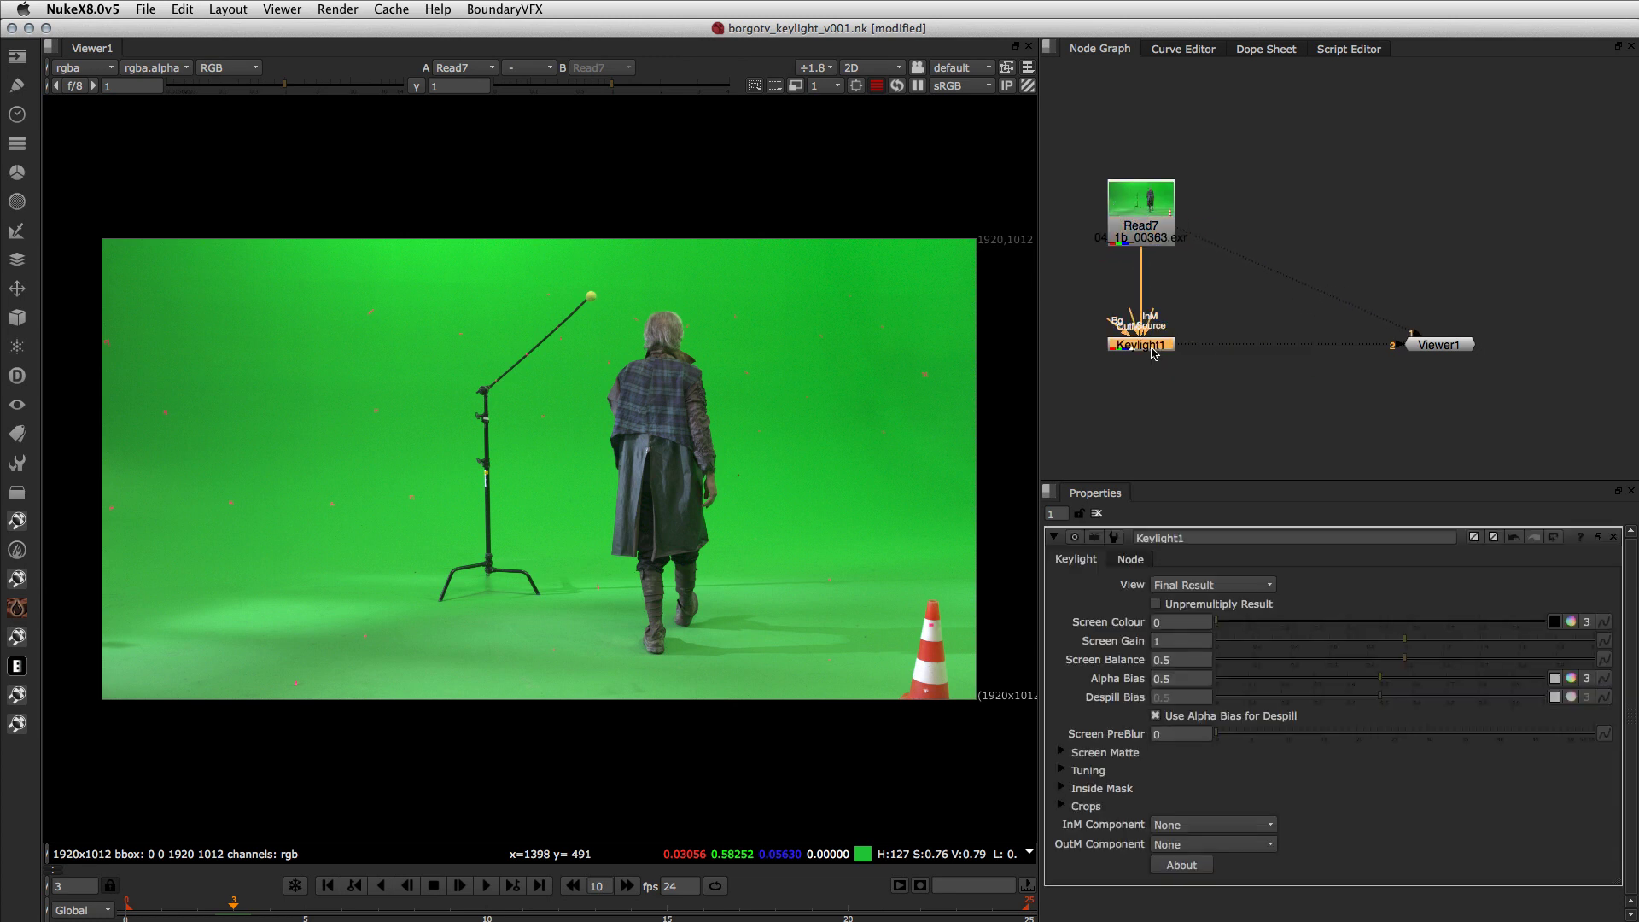
pyautogui.click(1175, 622)
pyautogui.click(1554, 624)
pyautogui.press('1')
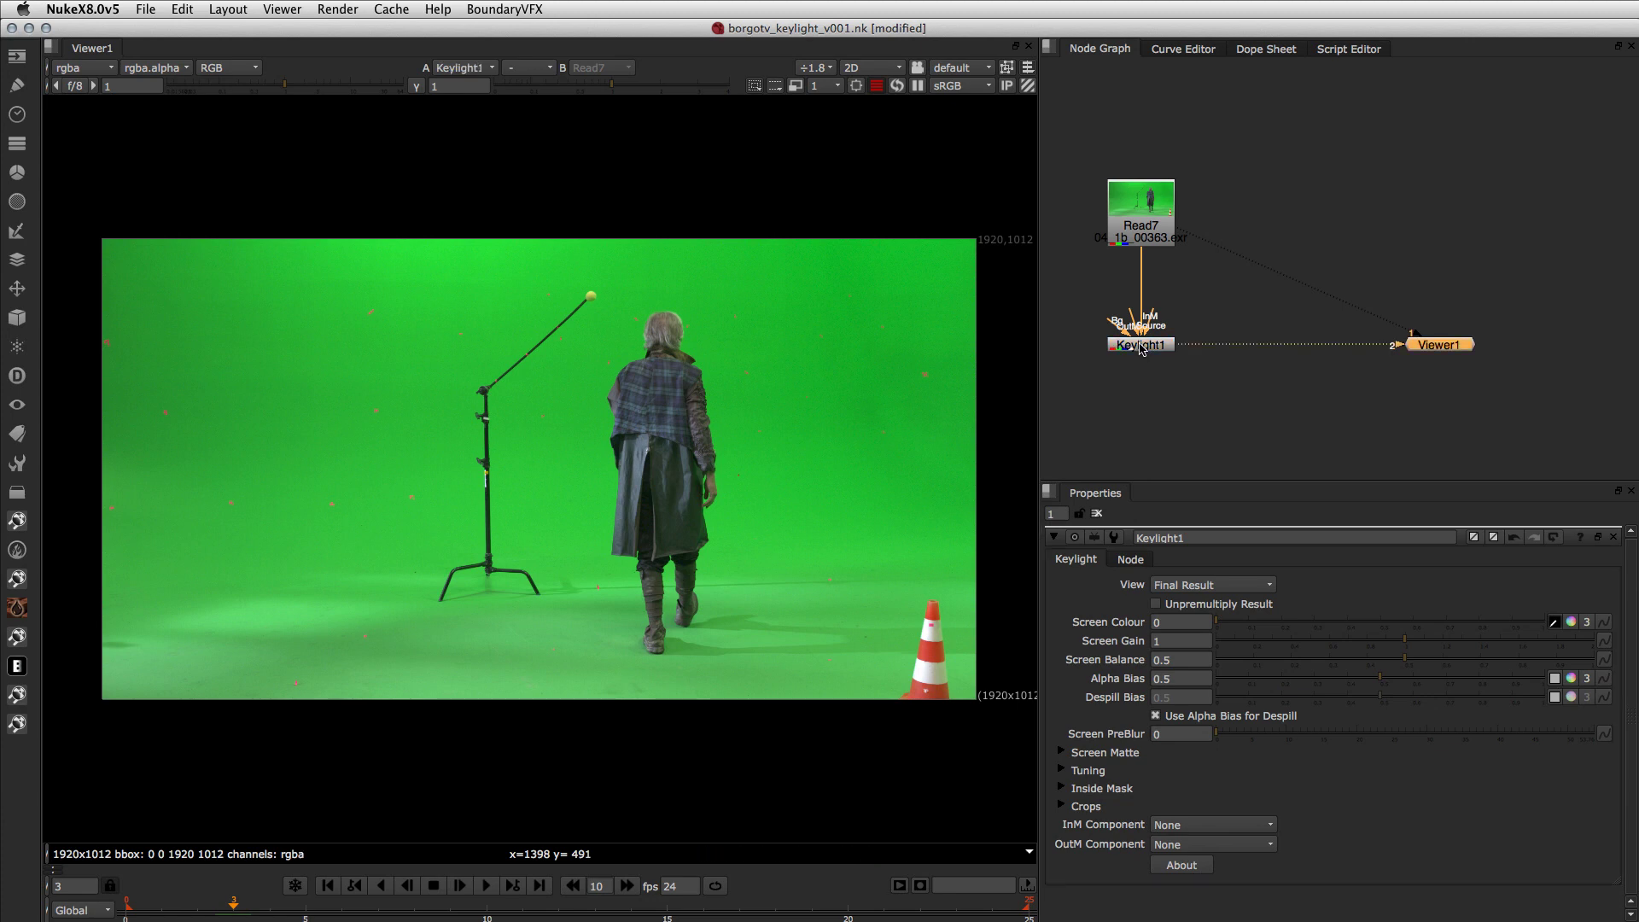
pyautogui.keyDown('super'); pyautogui.click(743, 507); pyautogui.keyUp('super')
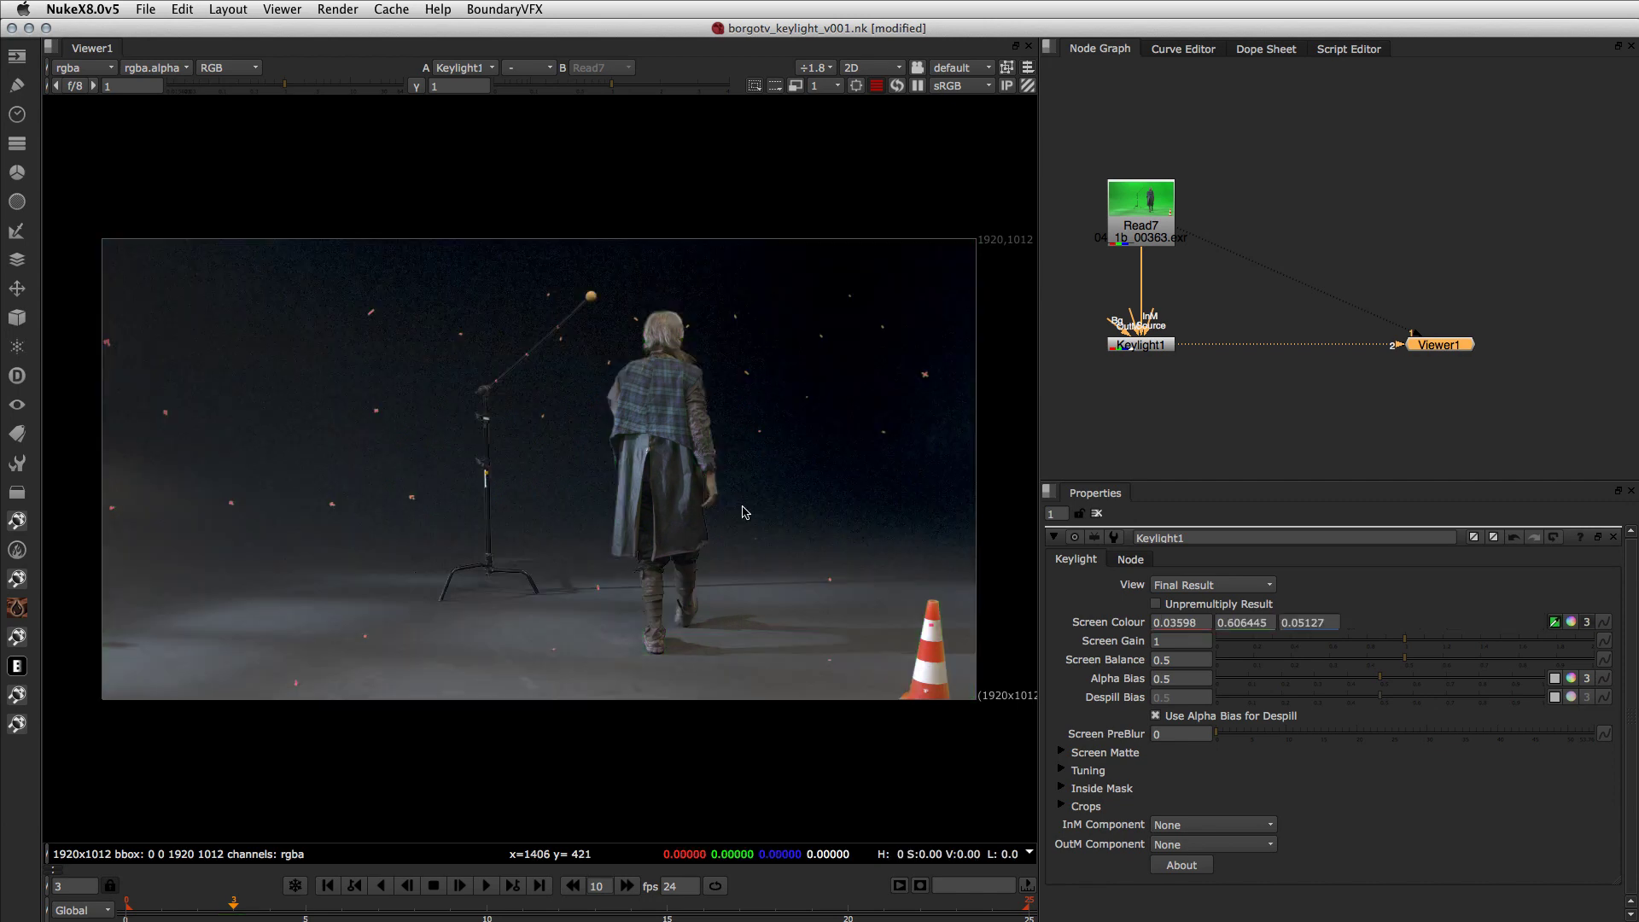
# Step: Resample Screen Colour at several spots of green just beside the actor's arm and coat, ending near 0.034, 0.520, 0.044
pyautogui.keyDown('super'); pyautogui.click(742, 507); pyautogui.keyUp('super')
pyautogui.keyDown('super'); pyautogui.click(743, 508); pyautogui.keyUp('super')
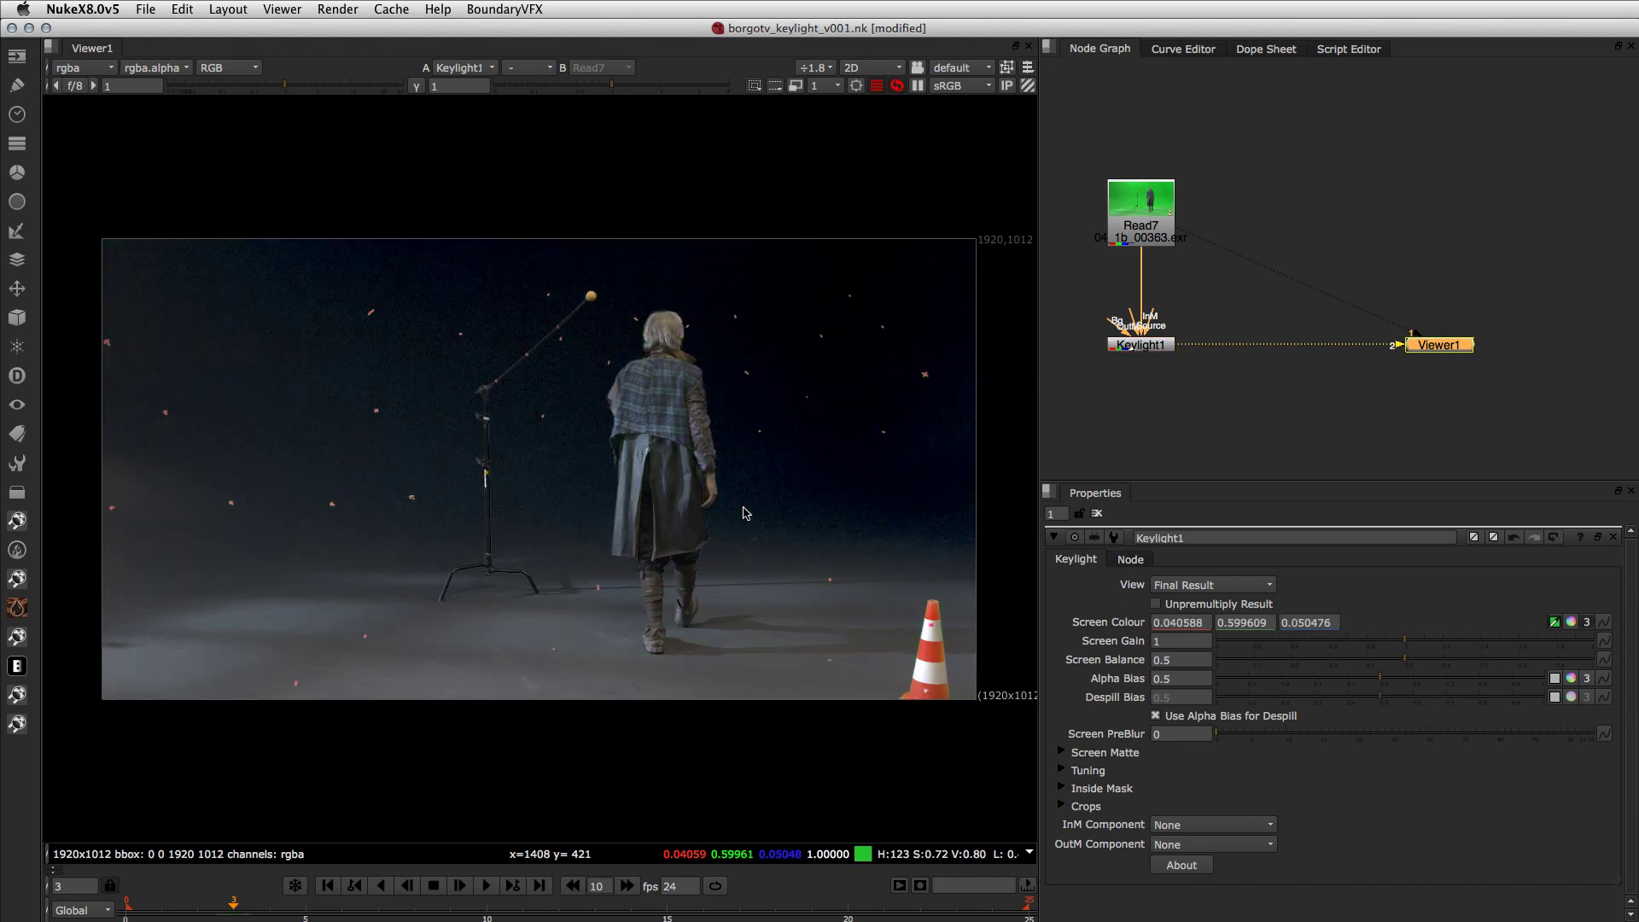
pyautogui.keyDown('super'); pyautogui.click(743, 507); pyautogui.keyUp('super')
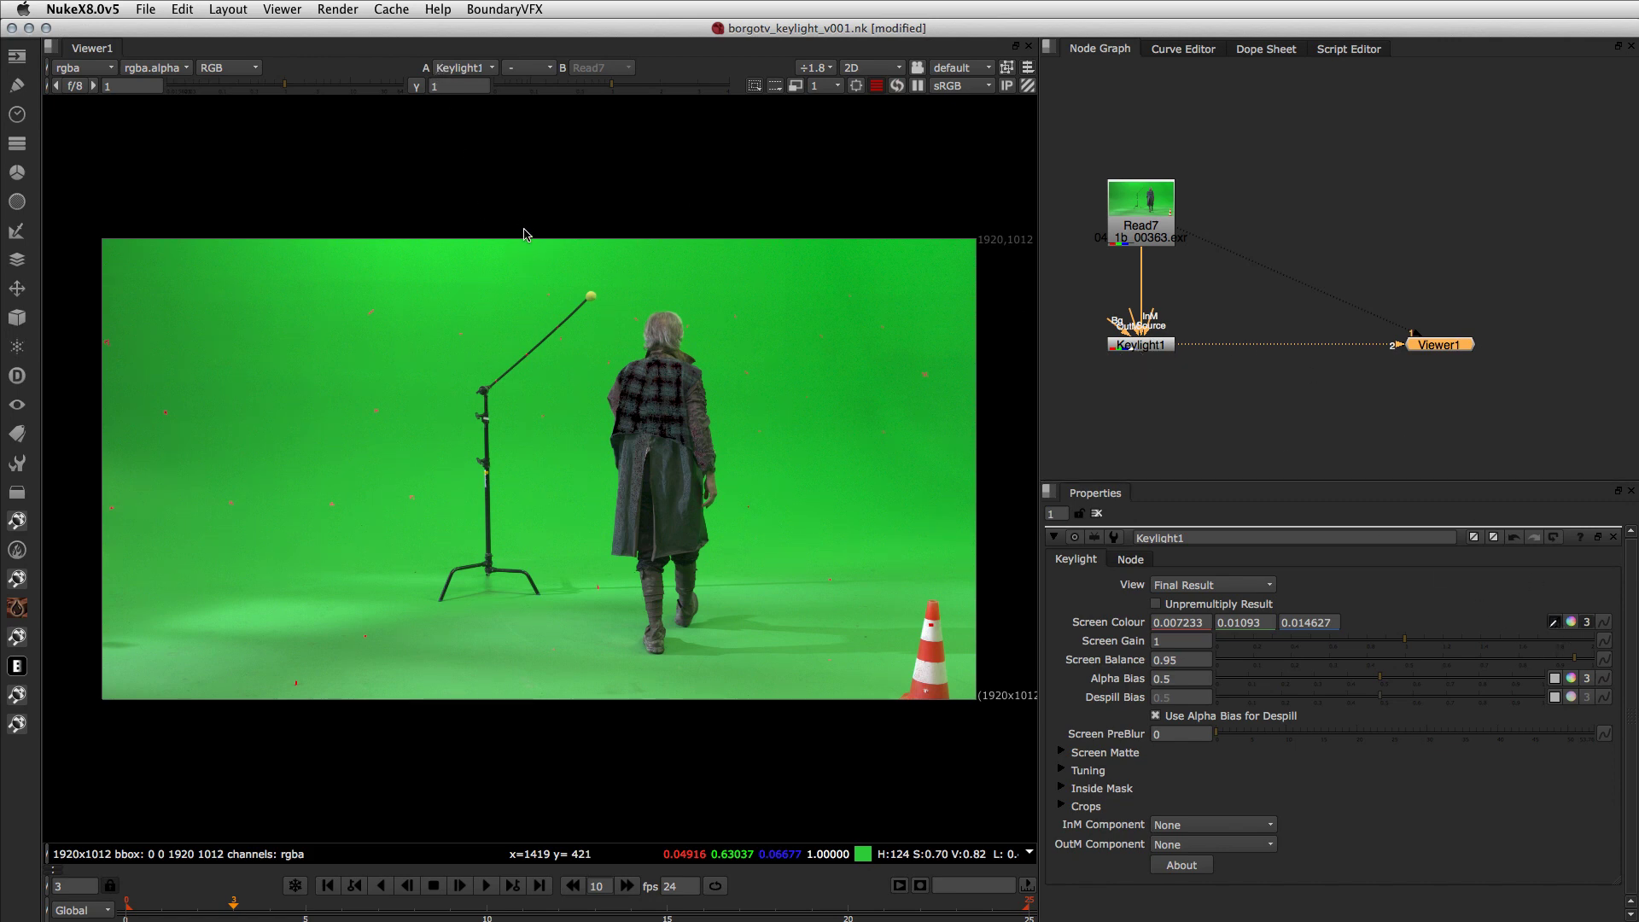
pyautogui.keyDown('ctrl'); pyautogui.click(731, 432); pyautogui.keyUp('ctrl')
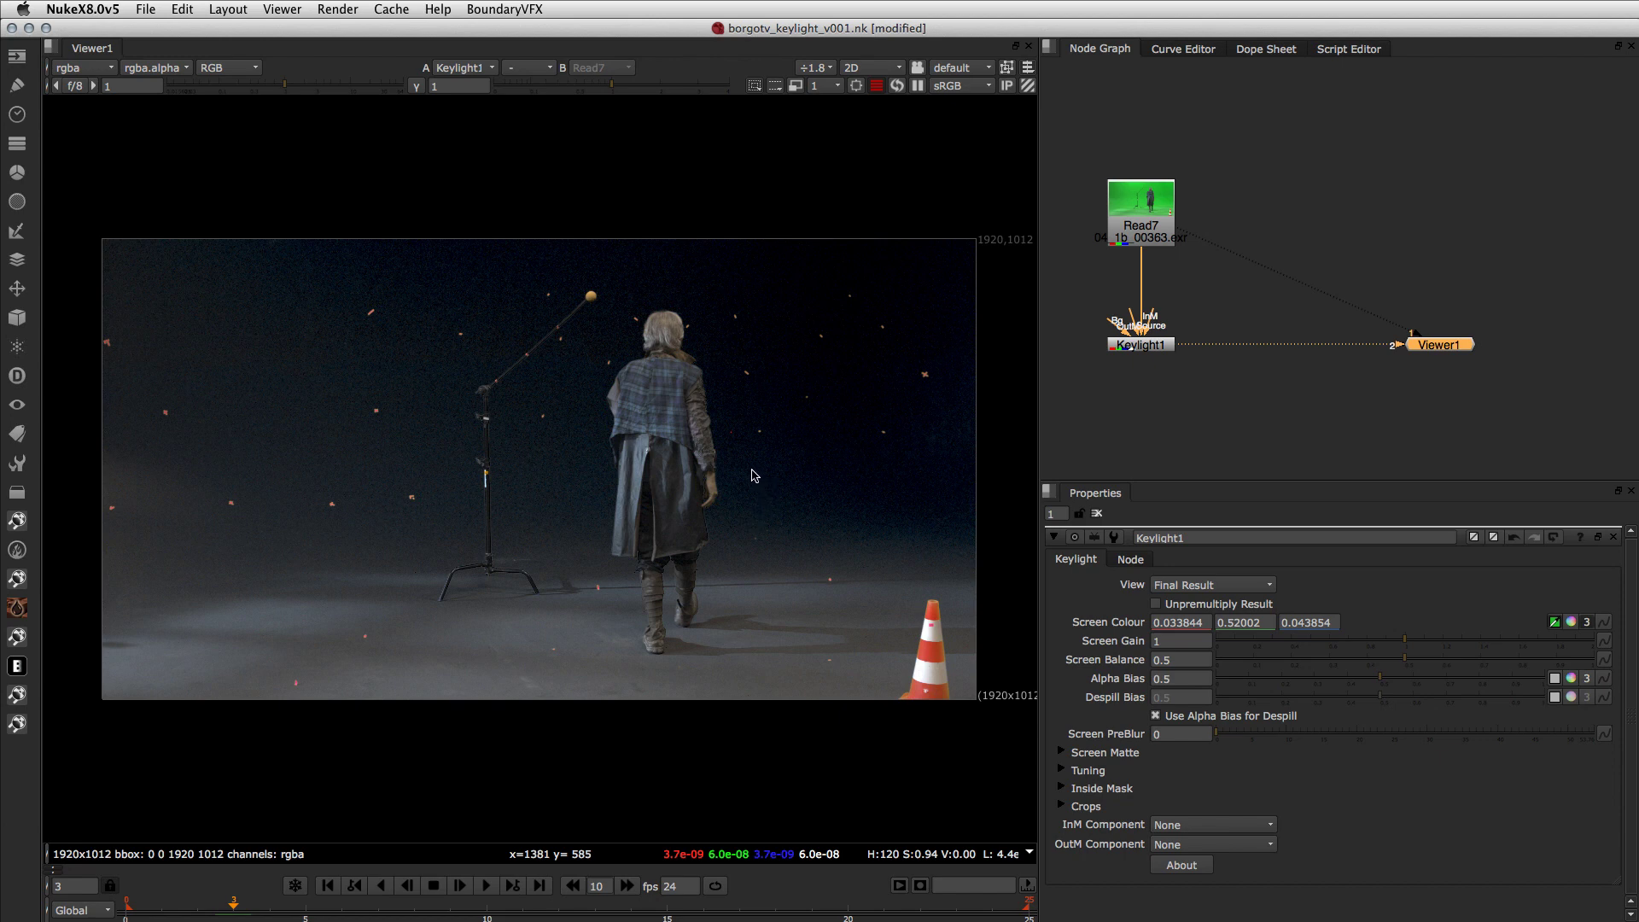
# Step: Display the alpha channel and sample Screen Colour beside the actor's lower legs, about 0.123, 0.628, 0.158
pyautogui.press('a')
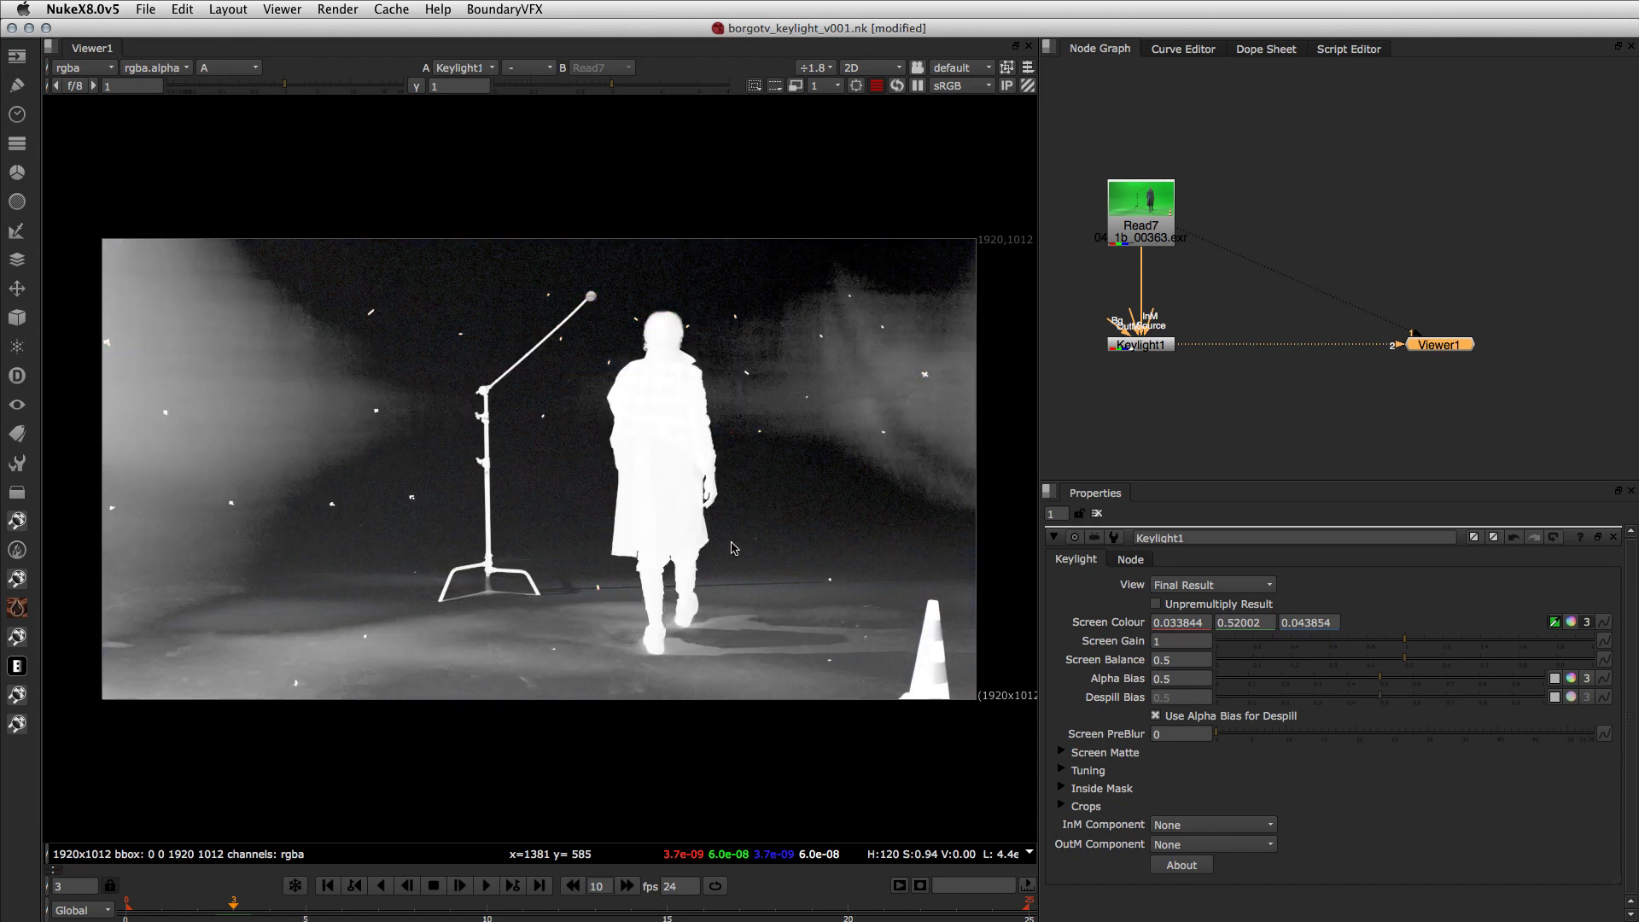
pyautogui.keyDown('super'); pyautogui.moveTo(731, 542); pyautogui.dragTo(727, 585); pyautogui.keyUp('super')
pyautogui.keyDown('super'); pyautogui.click(723, 595); pyautogui.keyUp('super')
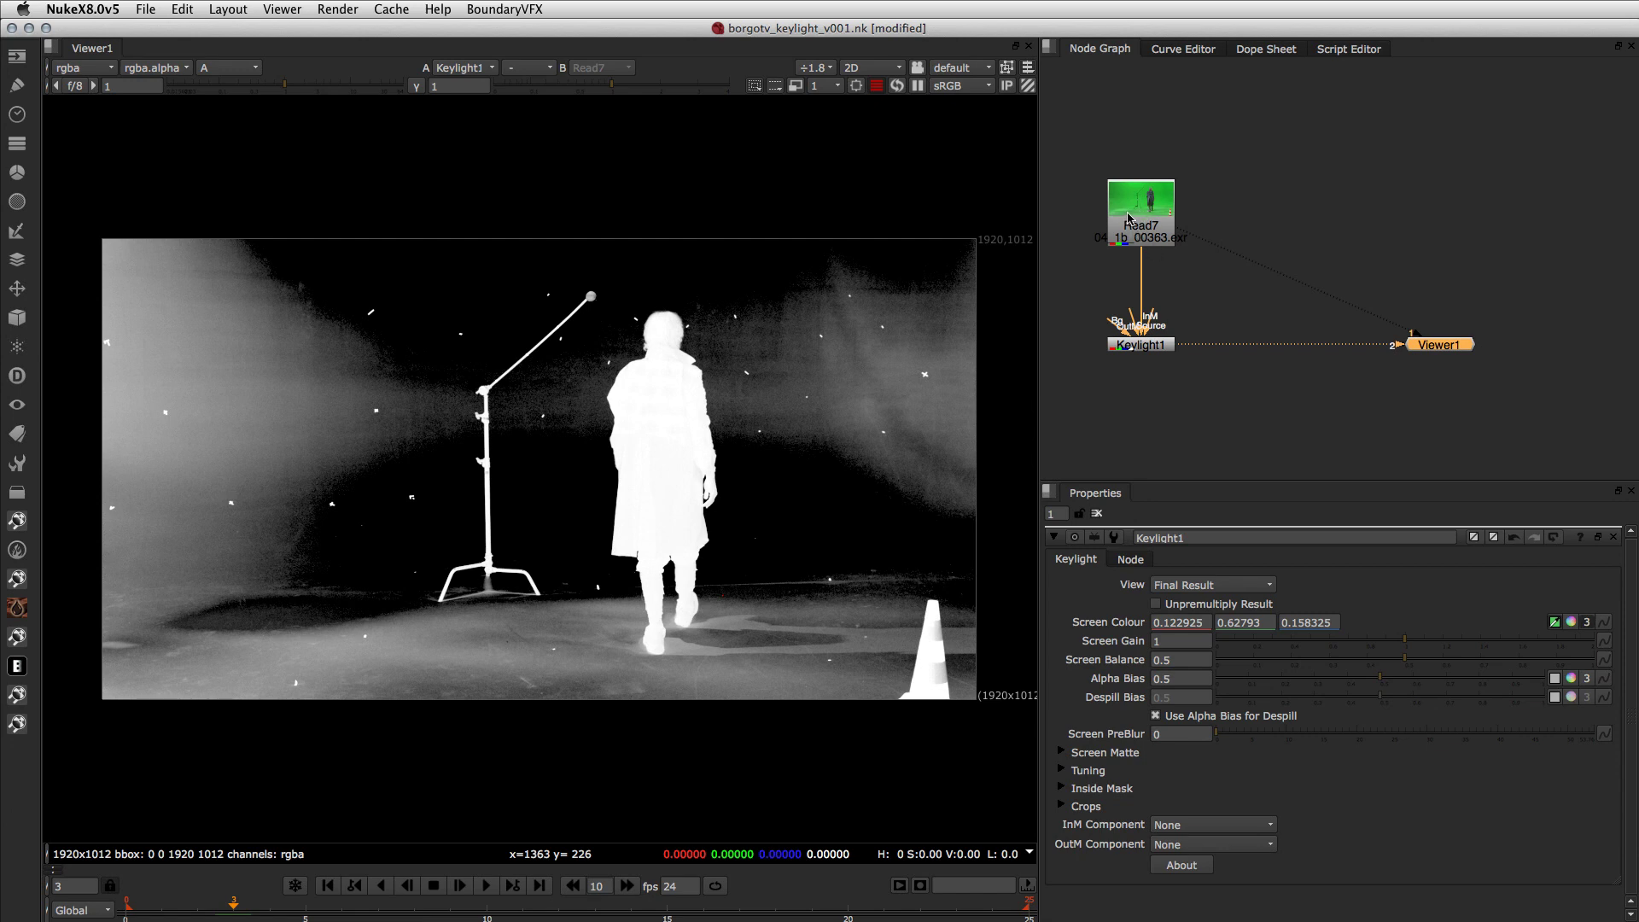
# Step: Split the viewer pane horizontally and add a new viewer in the empty half
pyautogui.click(50, 48)
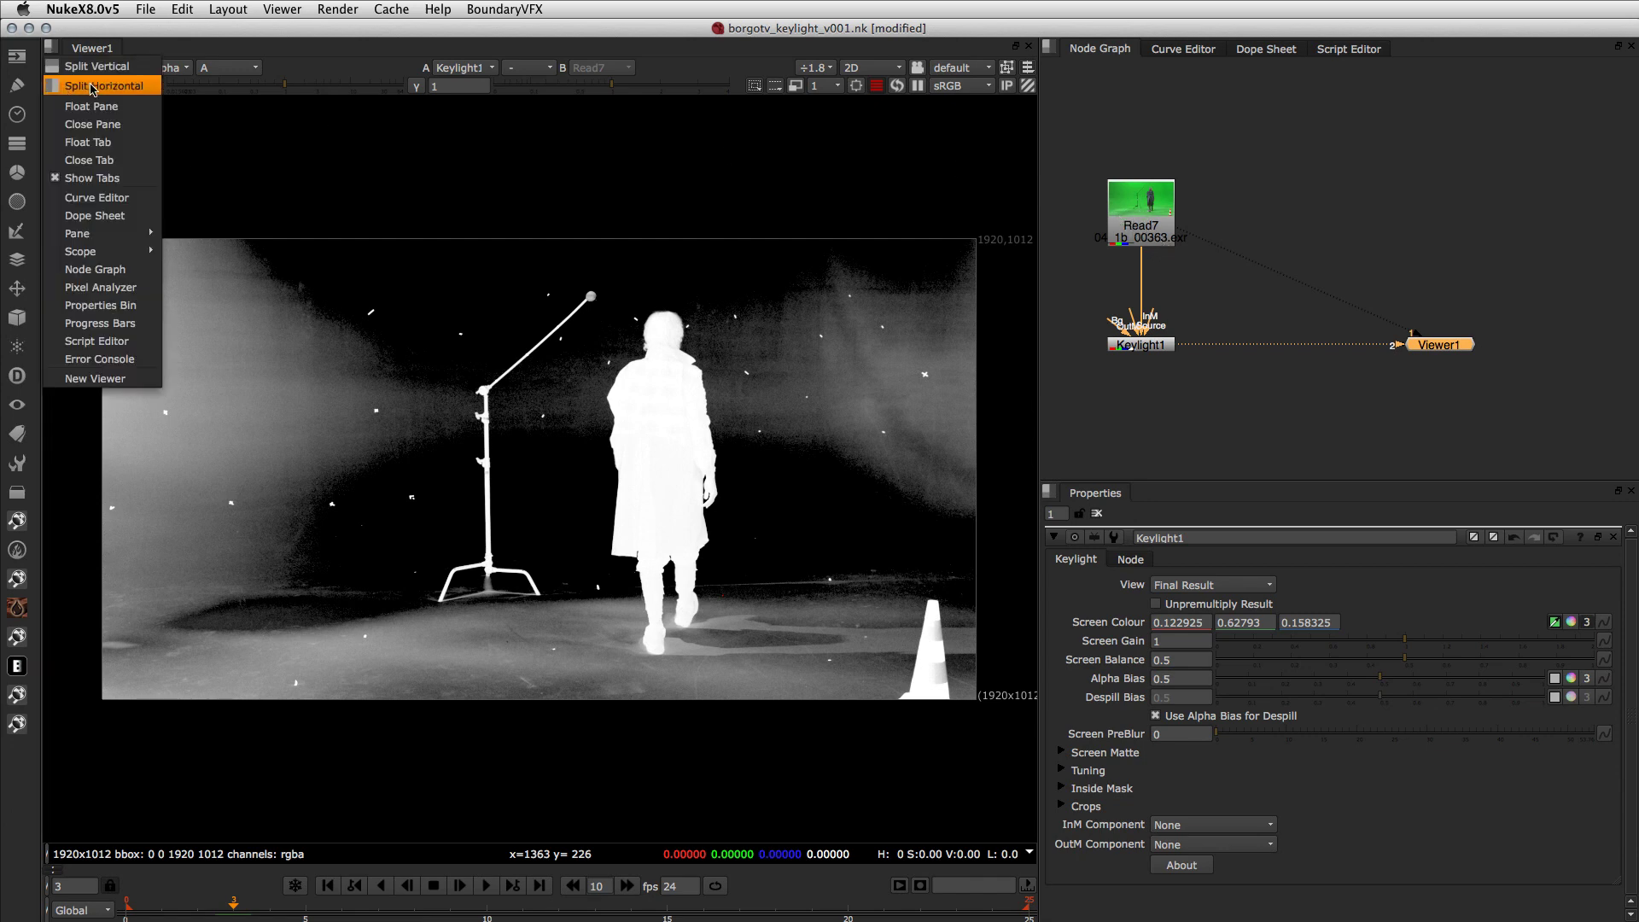
pyautogui.click(94, 86)
pyautogui.click(551, 46)
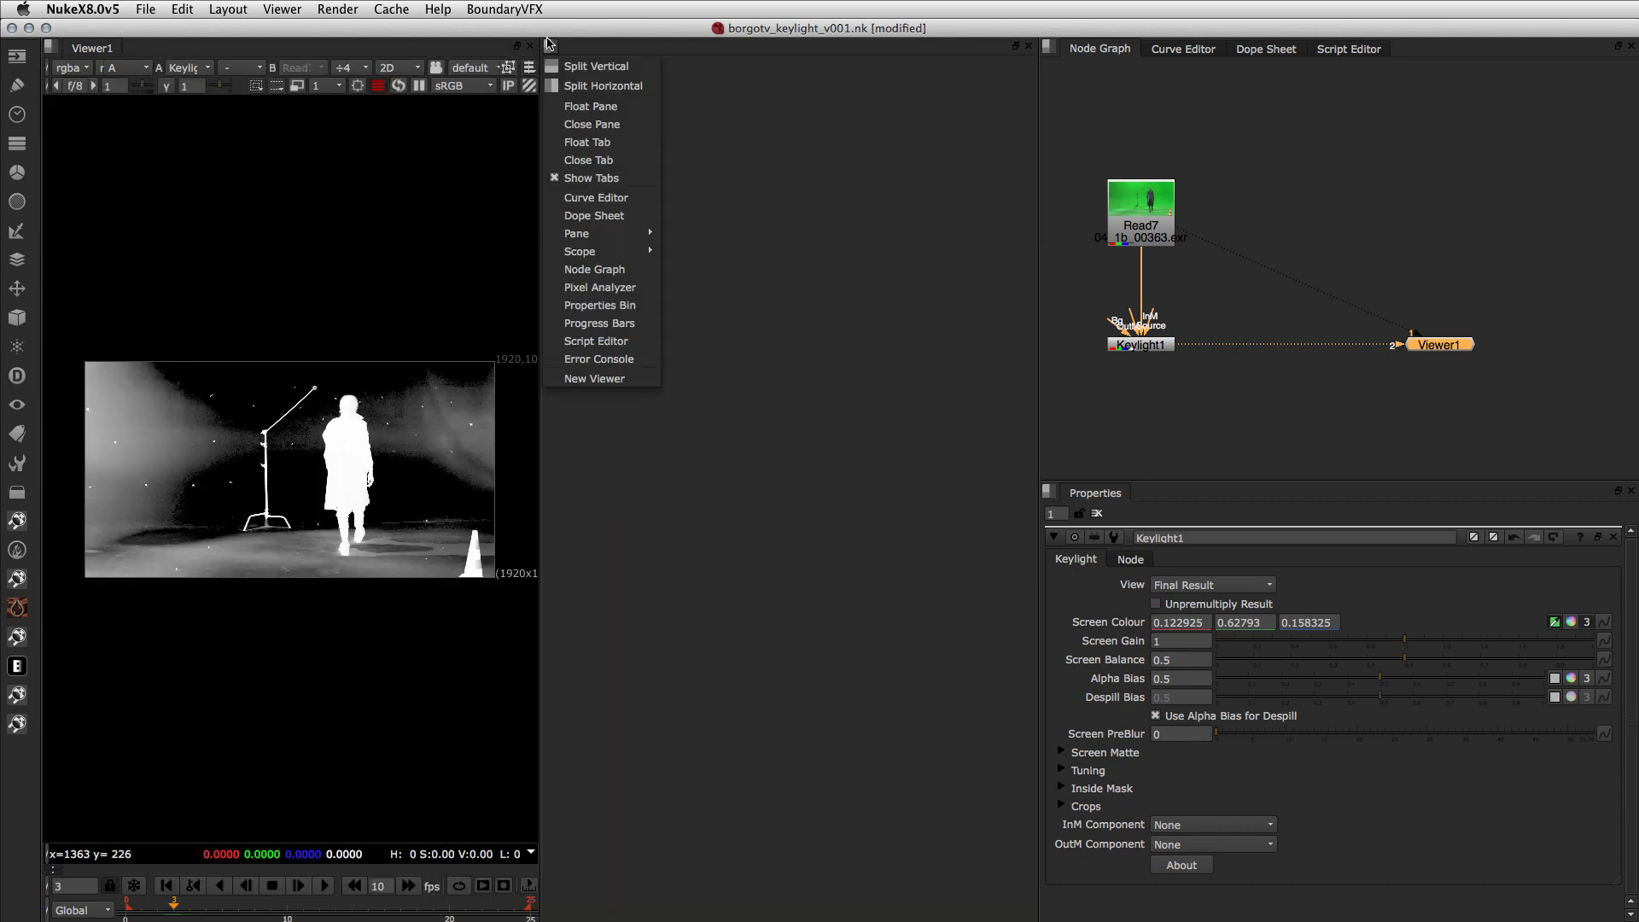
pyautogui.click(589, 382)
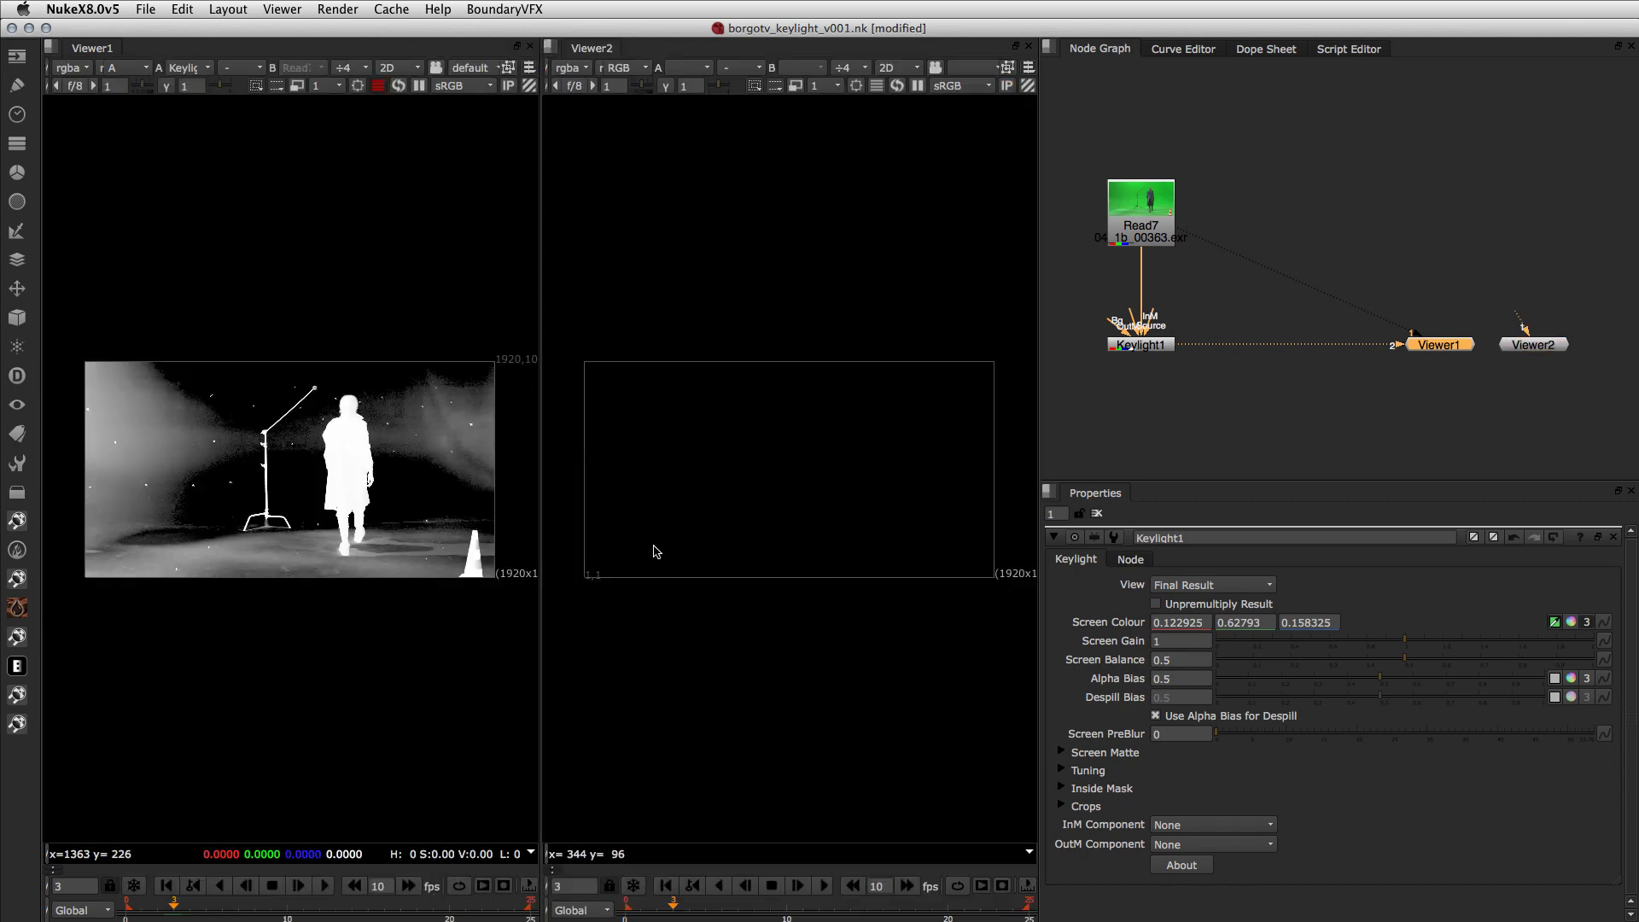
# Step: Switch Viewer1 back to full colour and show the original Read7 green-screen plate in it
pyautogui.press('a')
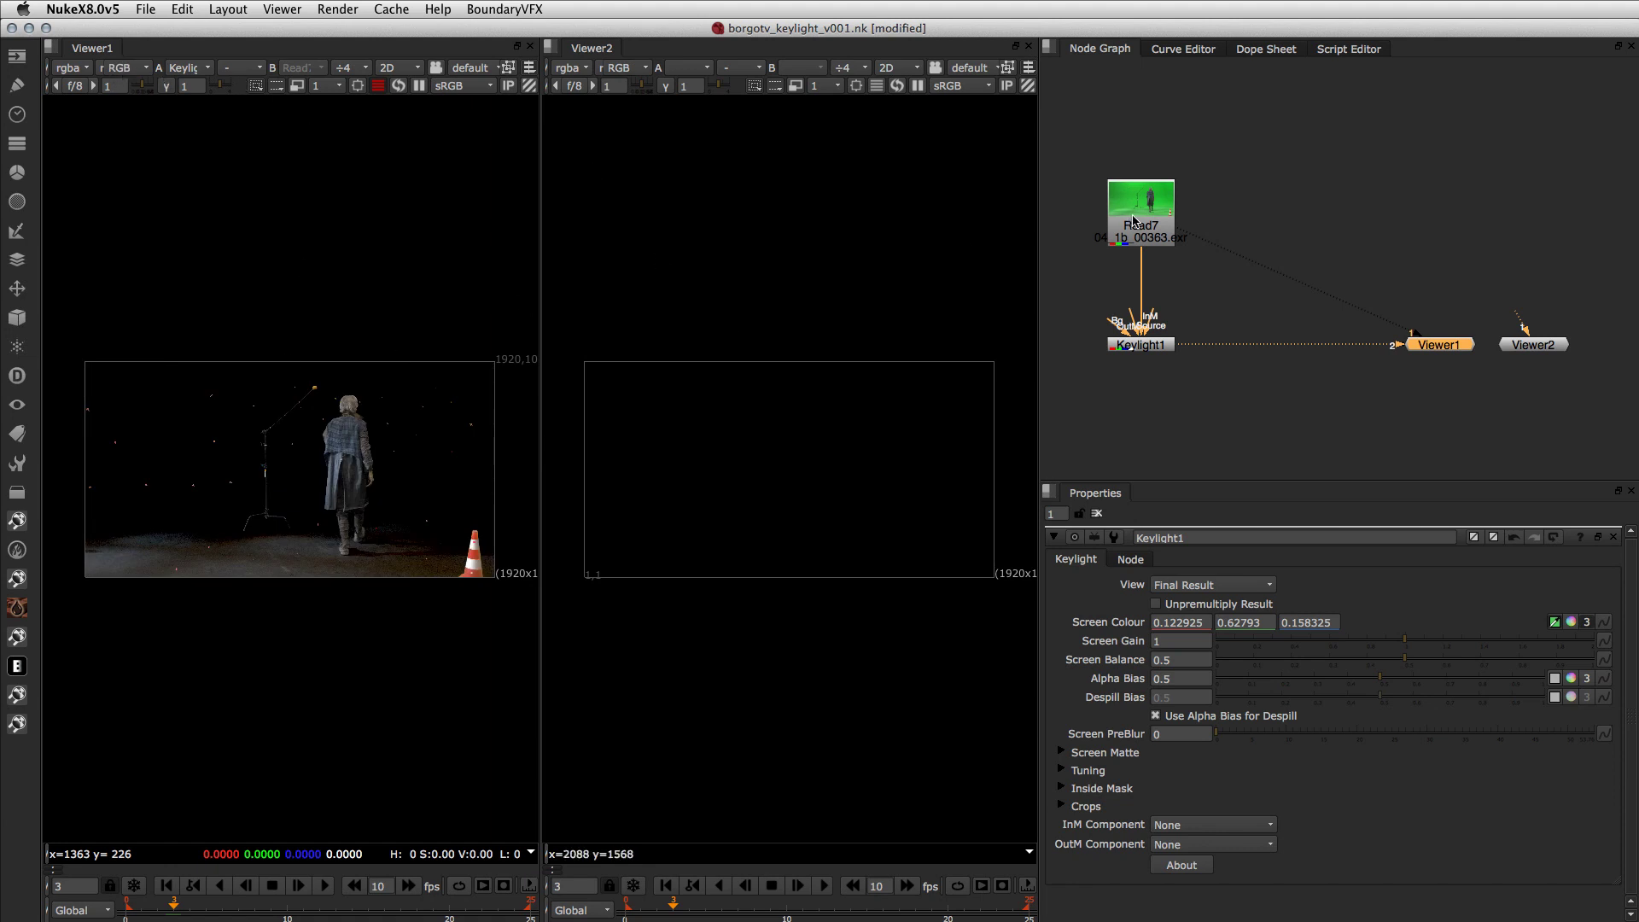
pyautogui.press('1')
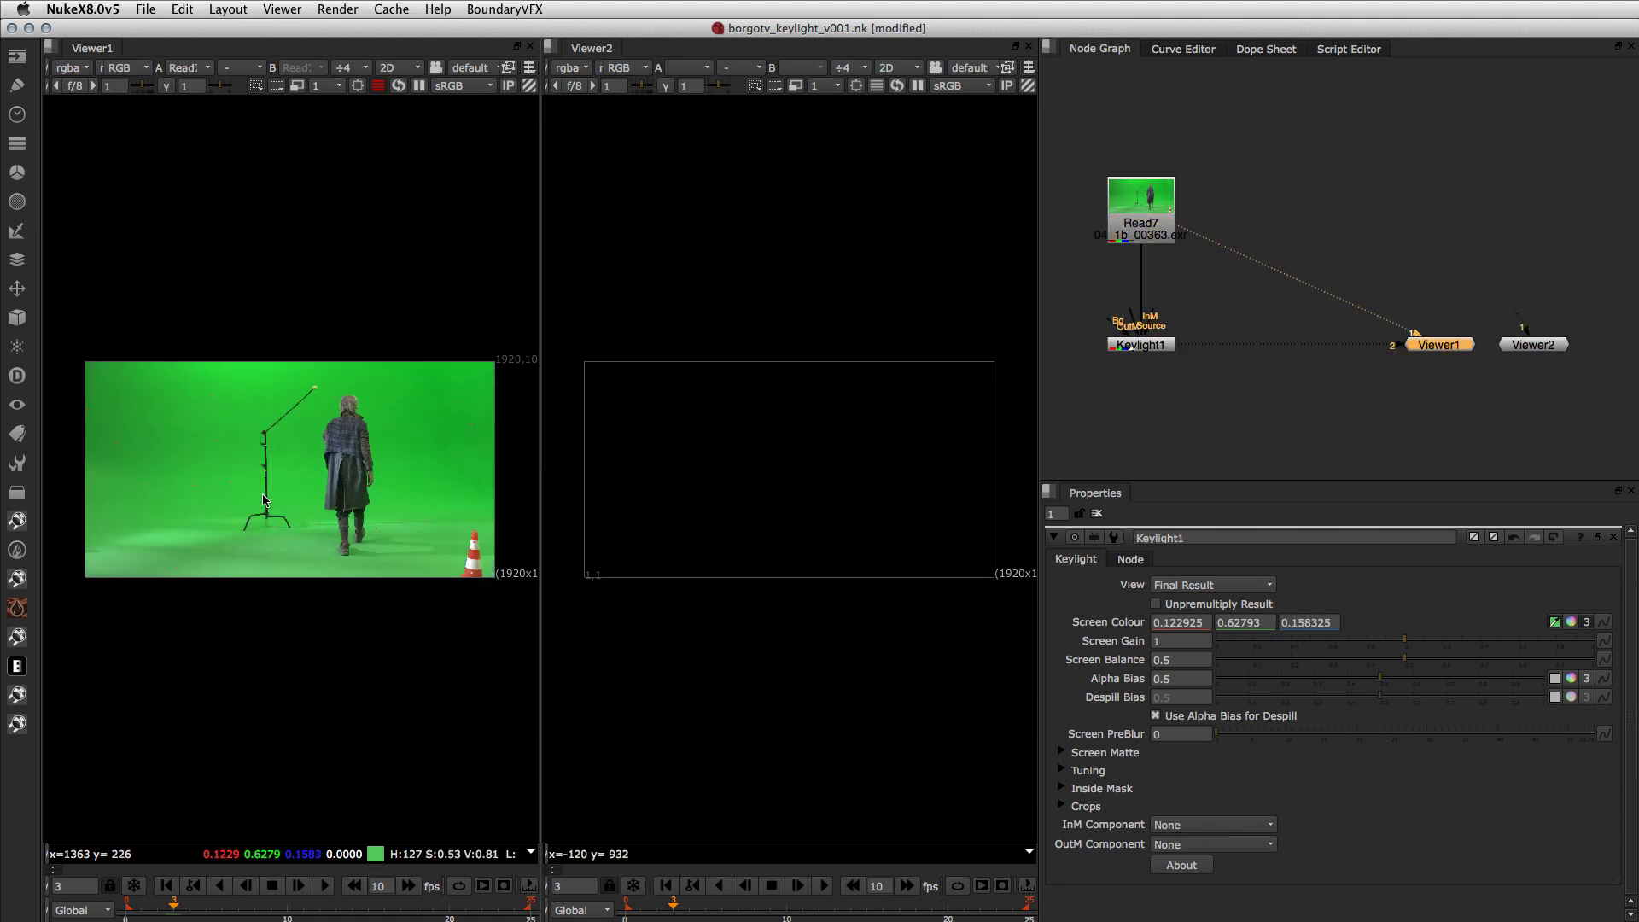
pyautogui.scroll(6, 263, 500)
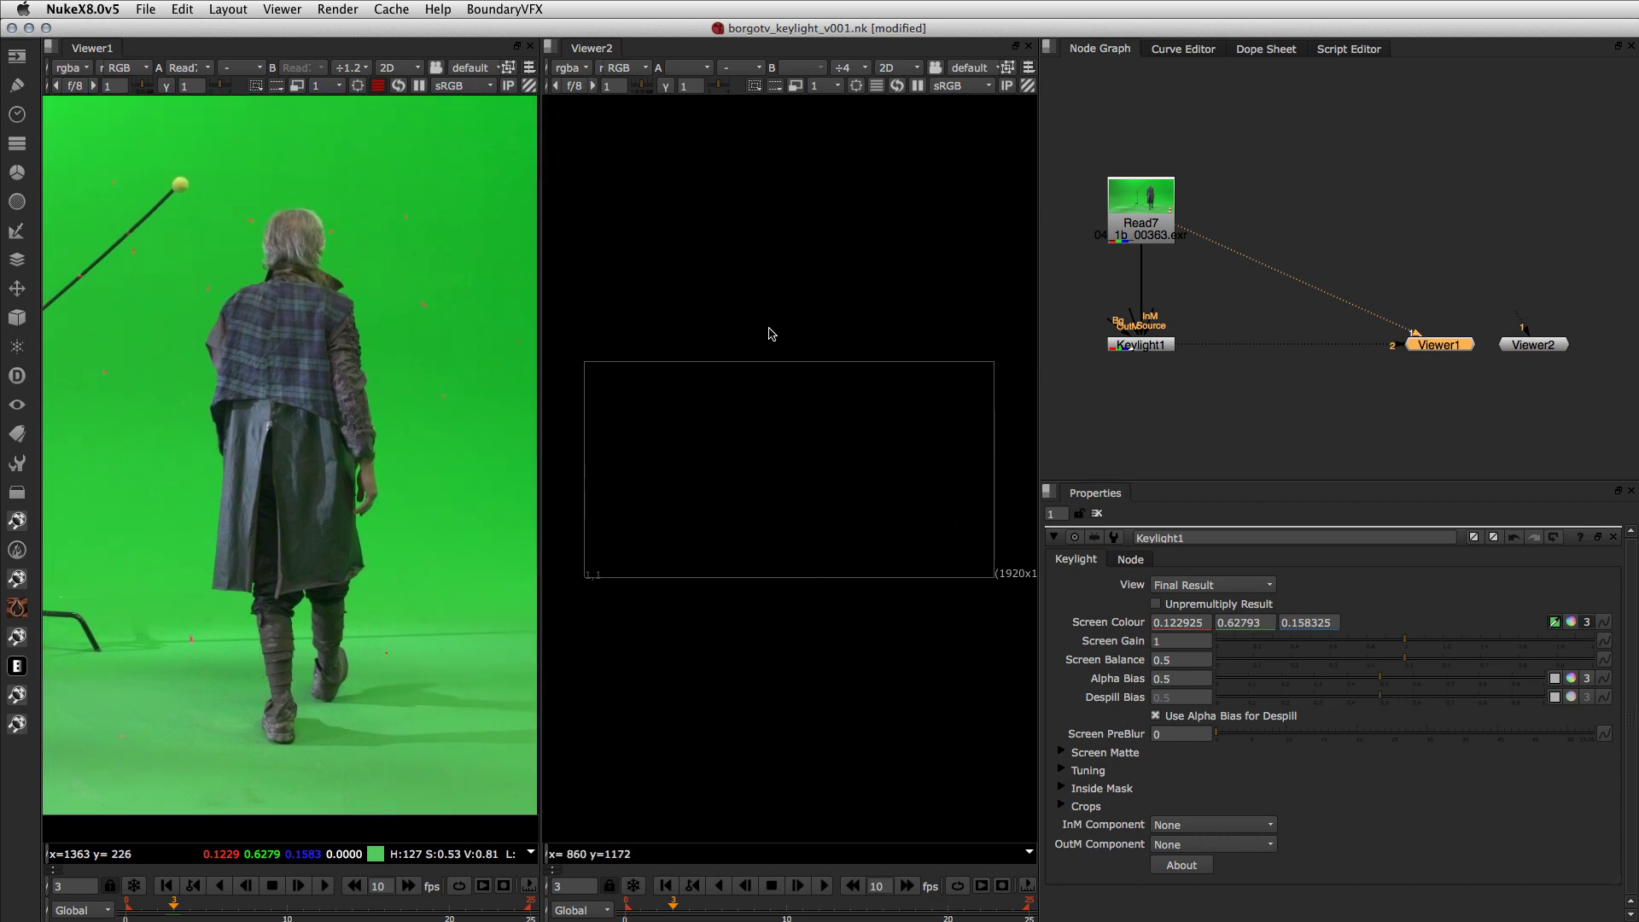
# Step: Show Keylight1's alpha channel in Viewer2, focused on the actor, and save the script
pyautogui.click(1130, 346)
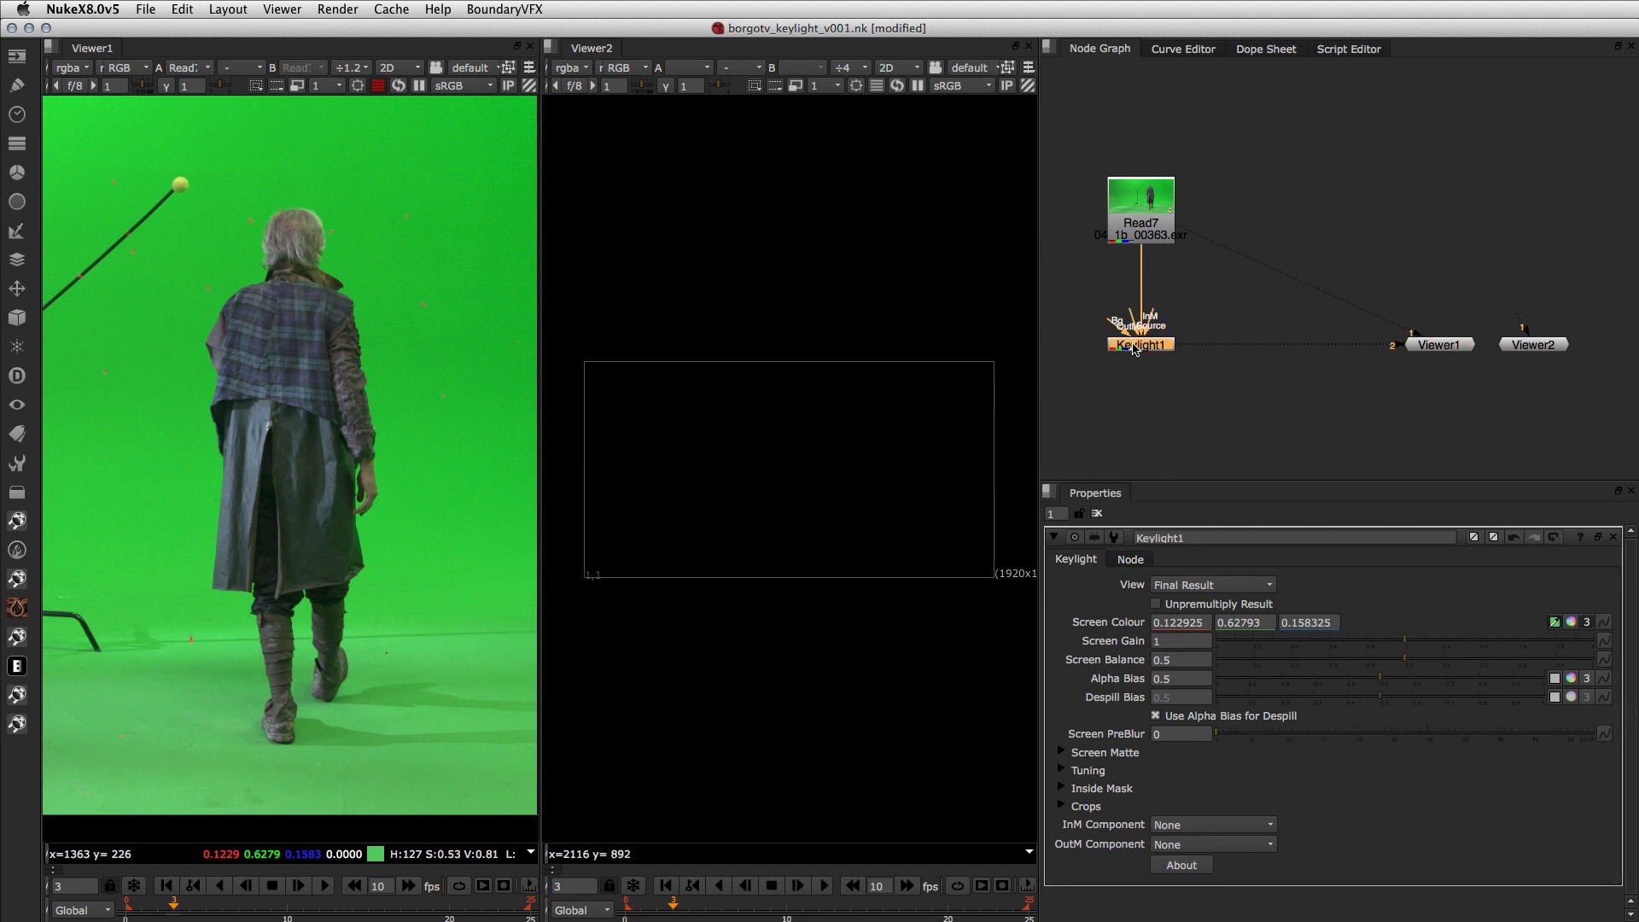
pyautogui.press('2')
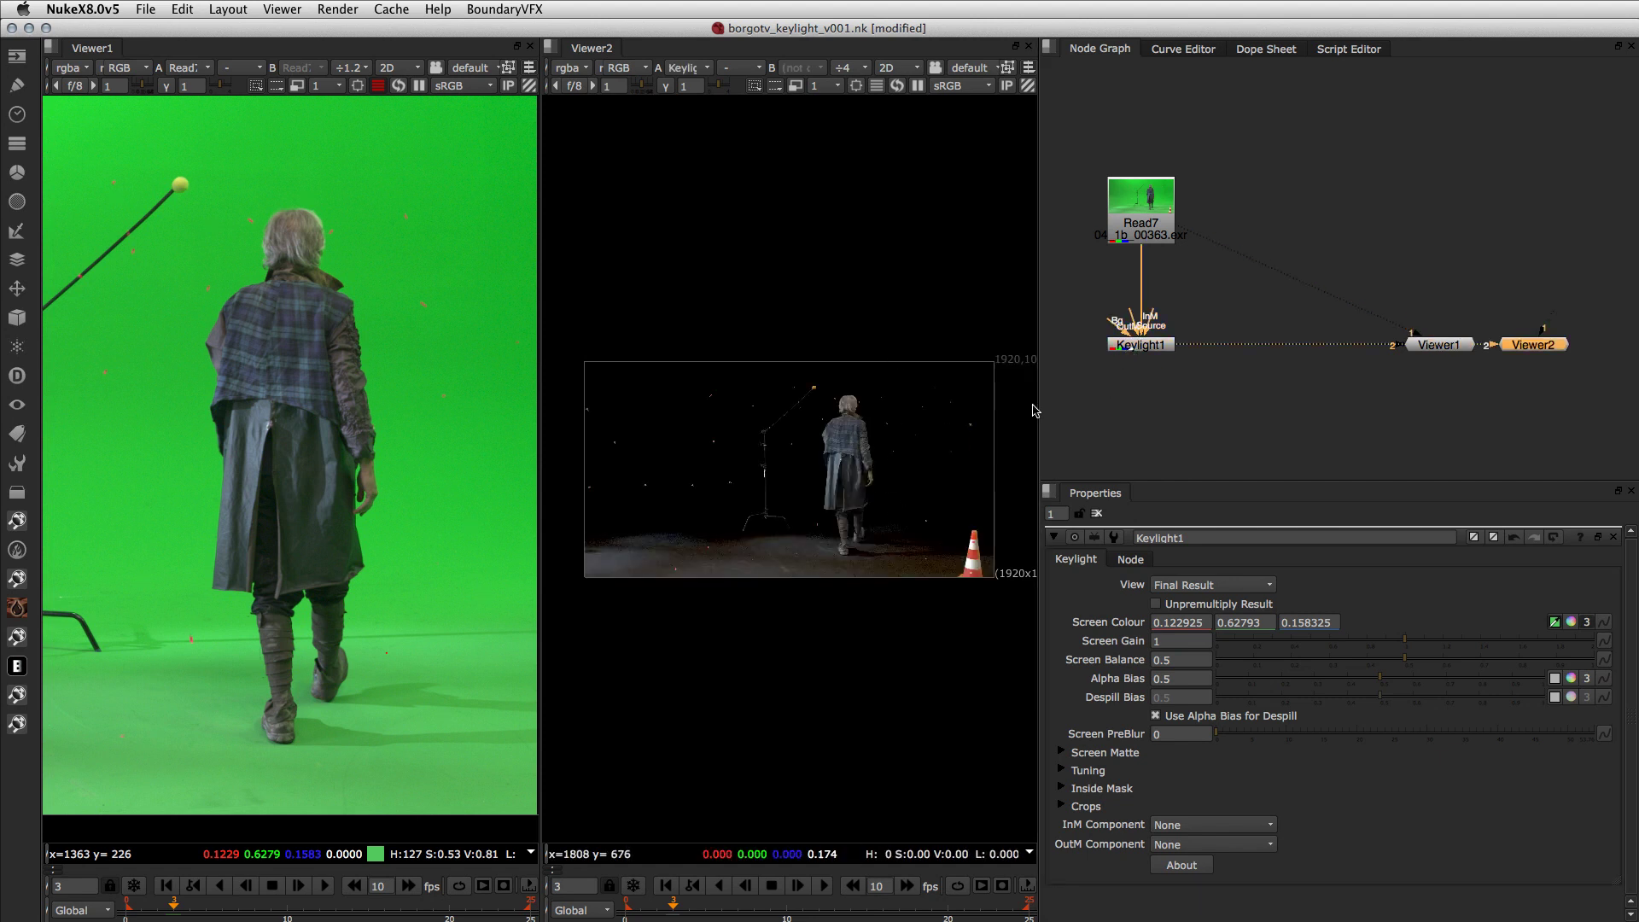
pyautogui.click(624, 77)
pyautogui.click(645, 193)
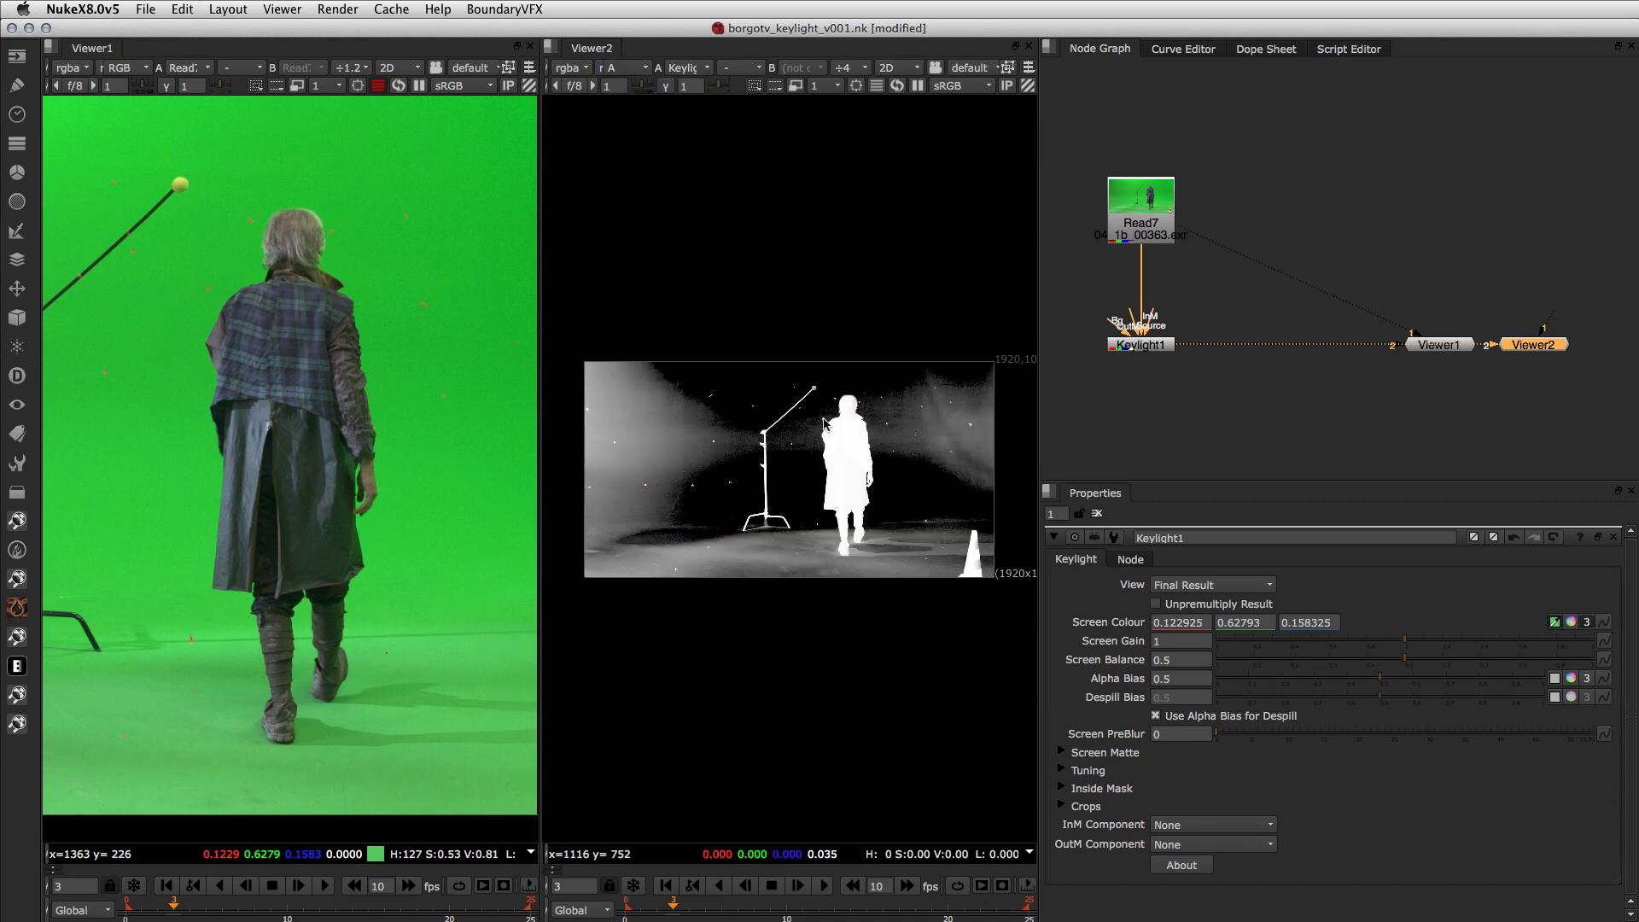
pyautogui.scroll(6, 825, 423)
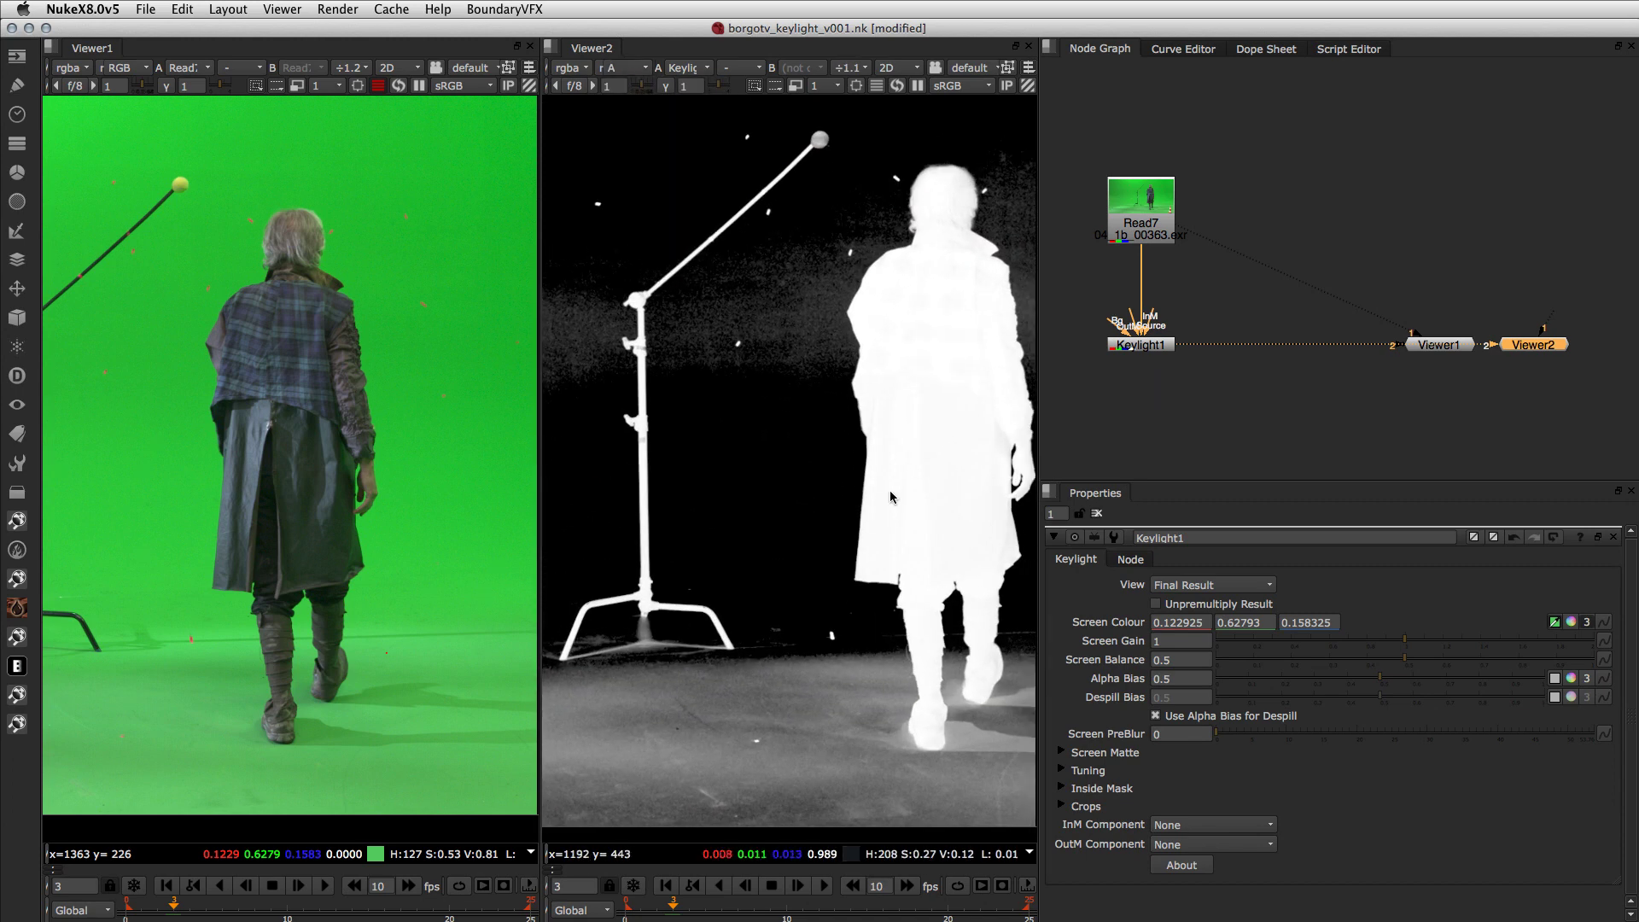
pyautogui.moveTo(890, 497); pyautogui.dragTo(736, 489, button='middle')
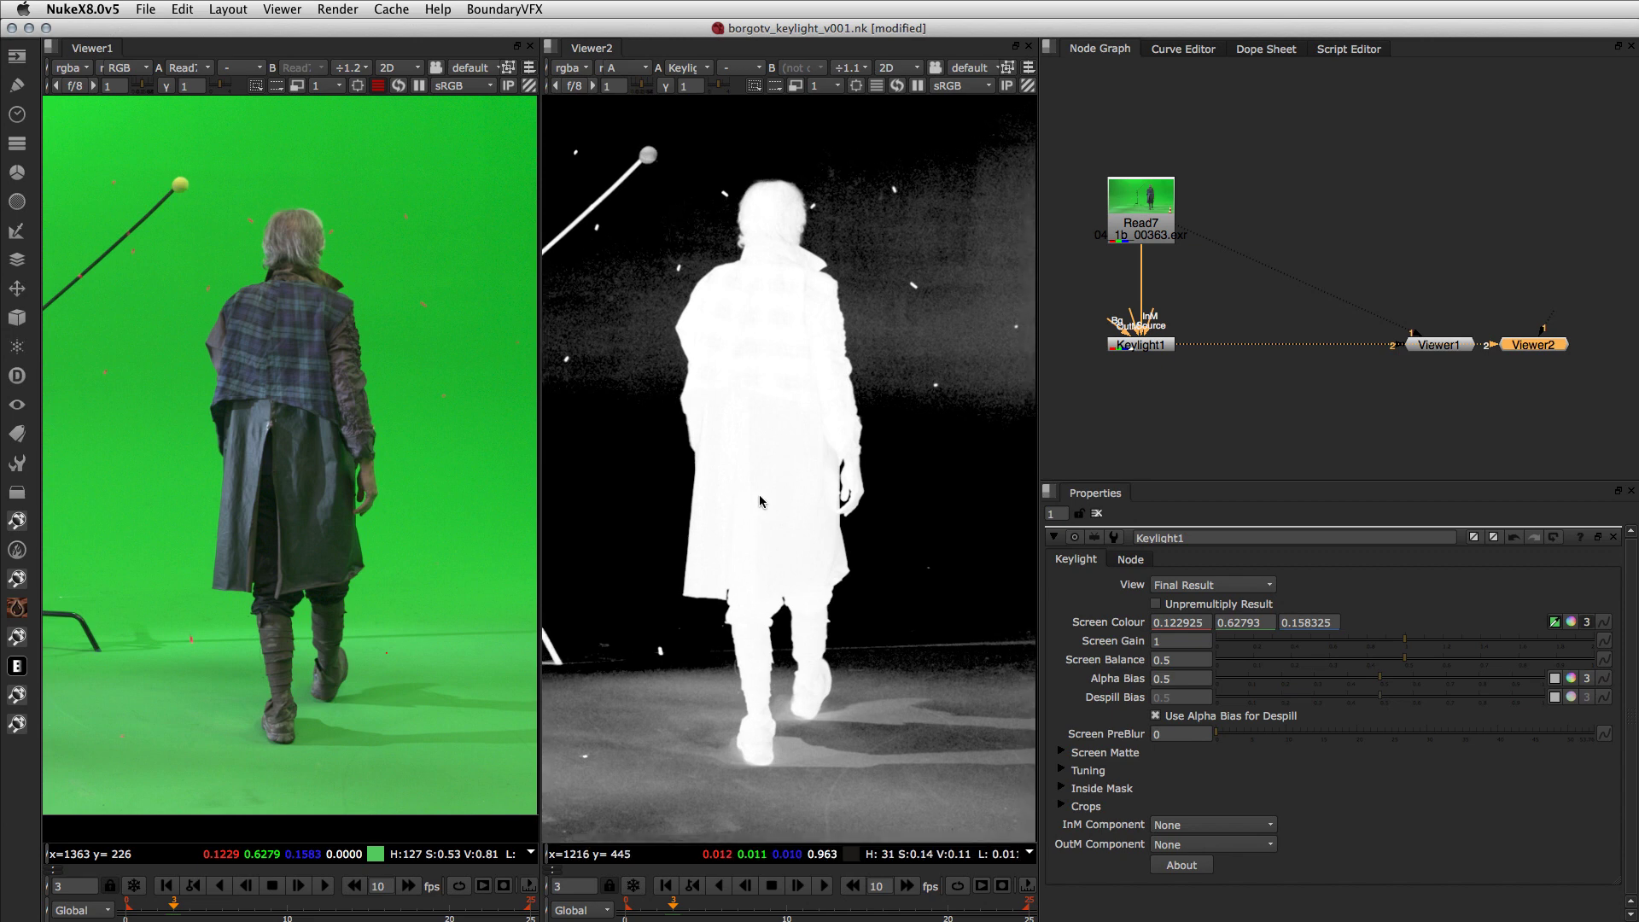
pyautogui.hotkey('ctrl', 's')
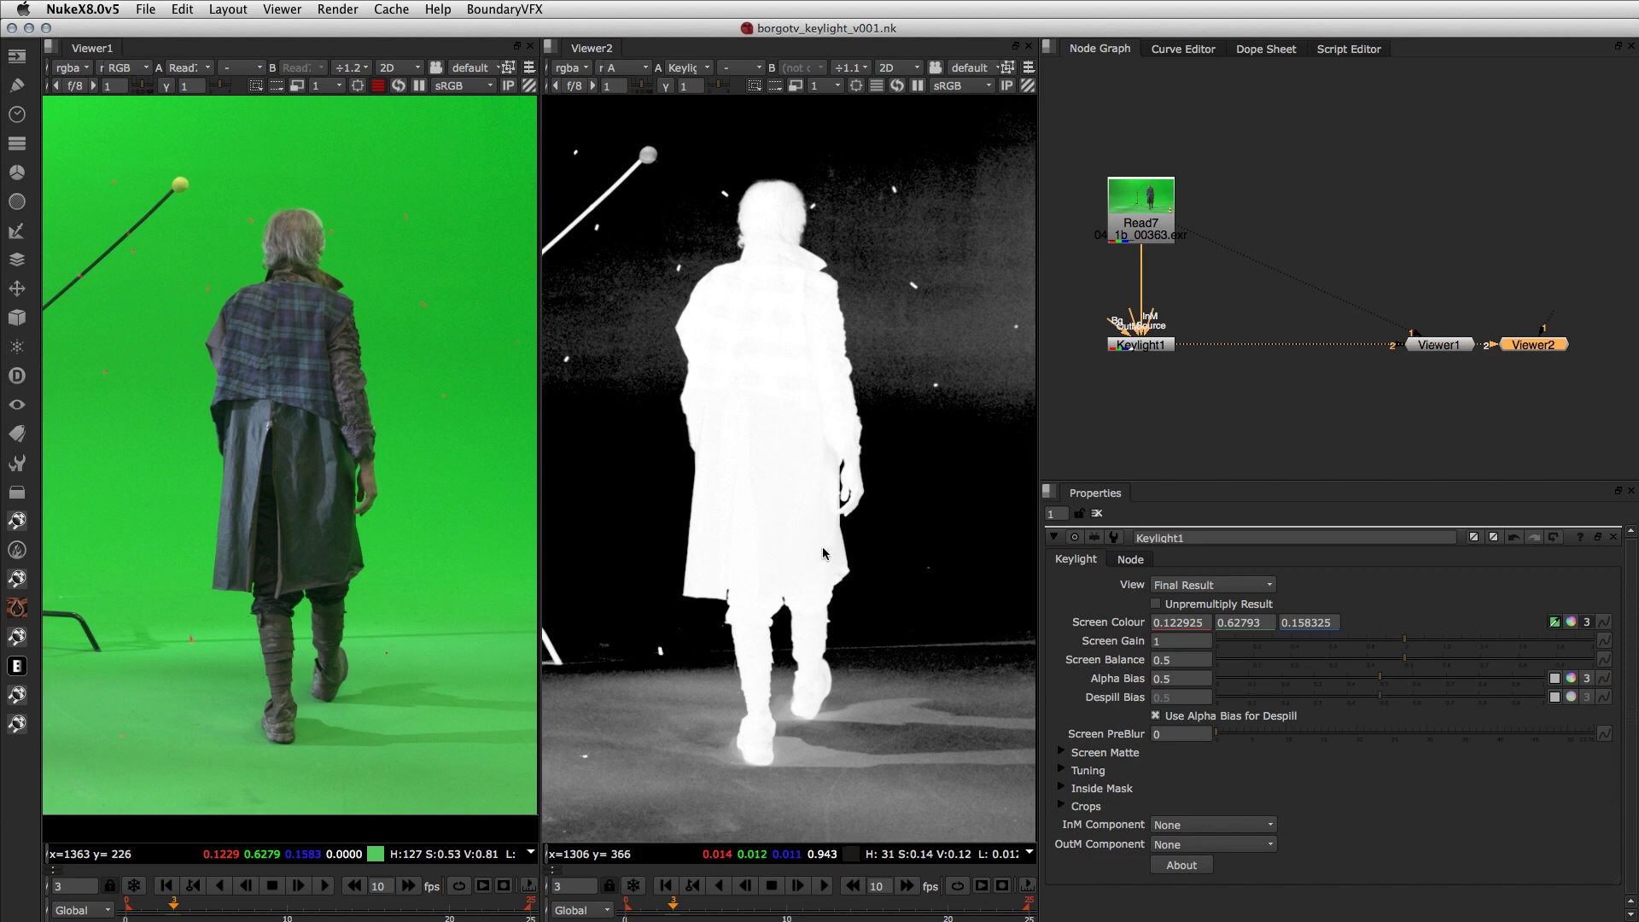
# Step: Sample Screen Colour at several wall spots around the actor's body and head in Viewer1, ending near 0.034, 0.529, 0.051
pyautogui.keyDown('ctrl'); pyautogui.click(386, 597); pyautogui.keyUp('ctrl')
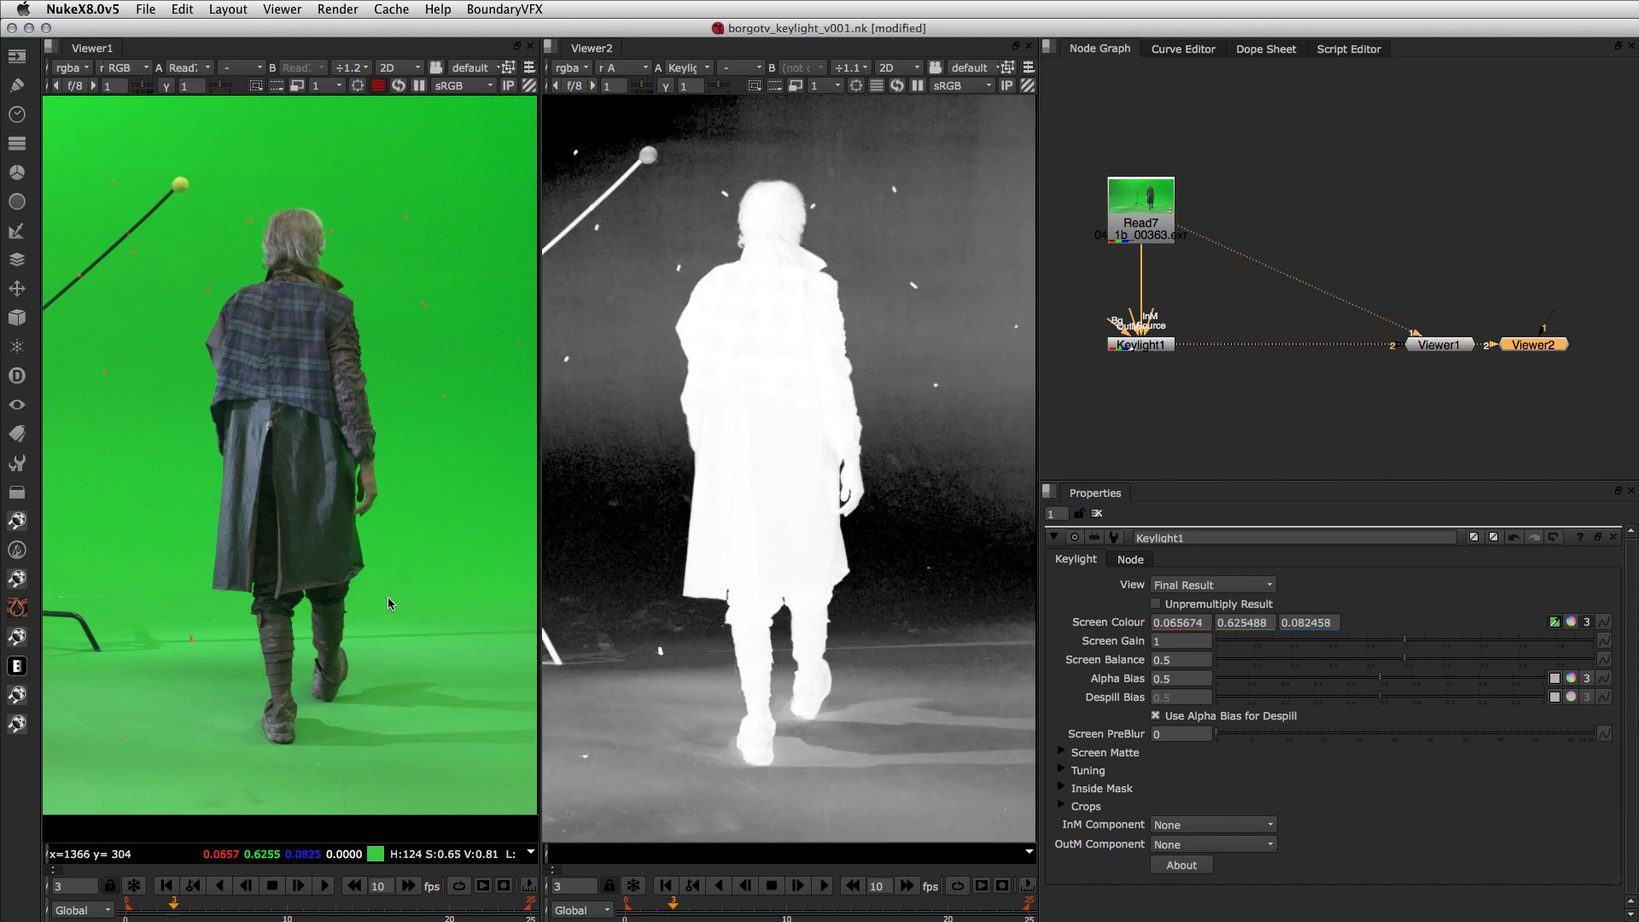
pyautogui.keyDown('ctrl'); pyautogui.click(411, 510); pyautogui.keyUp('ctrl')
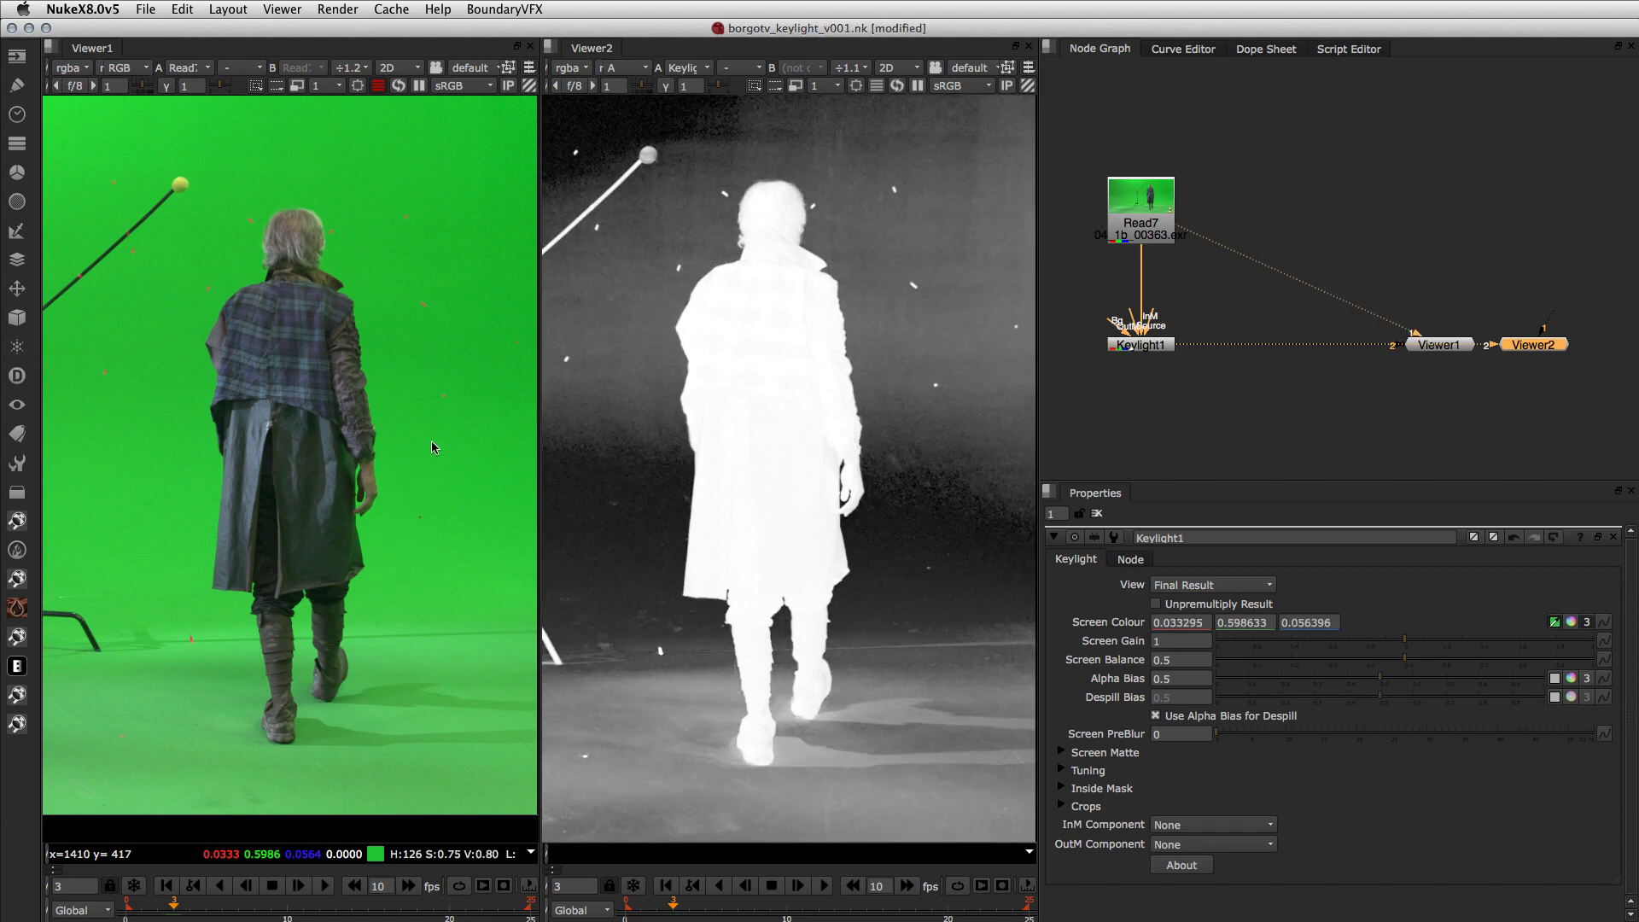
pyautogui.keyDown('ctrl'); pyautogui.click(413, 423); pyautogui.keyUp('ctrl')
pyautogui.keyDown('ctrl'); pyautogui.click(394, 372); pyautogui.keyUp('ctrl')
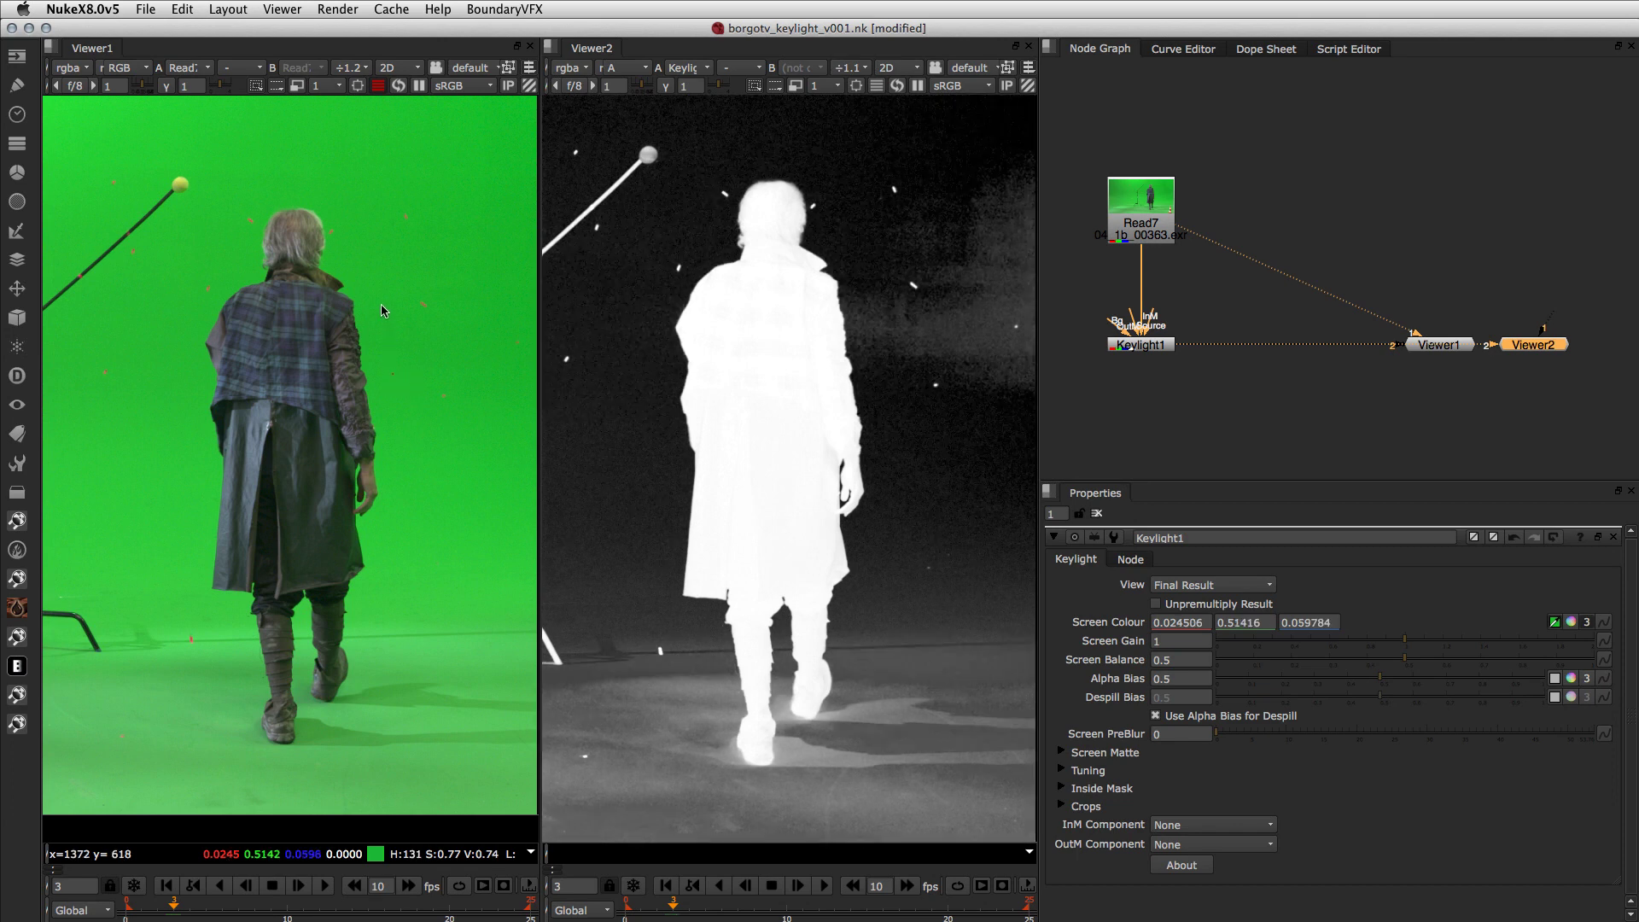
pyautogui.keyDown('ctrl'); pyautogui.click(346, 209); pyautogui.keyUp('ctrl')
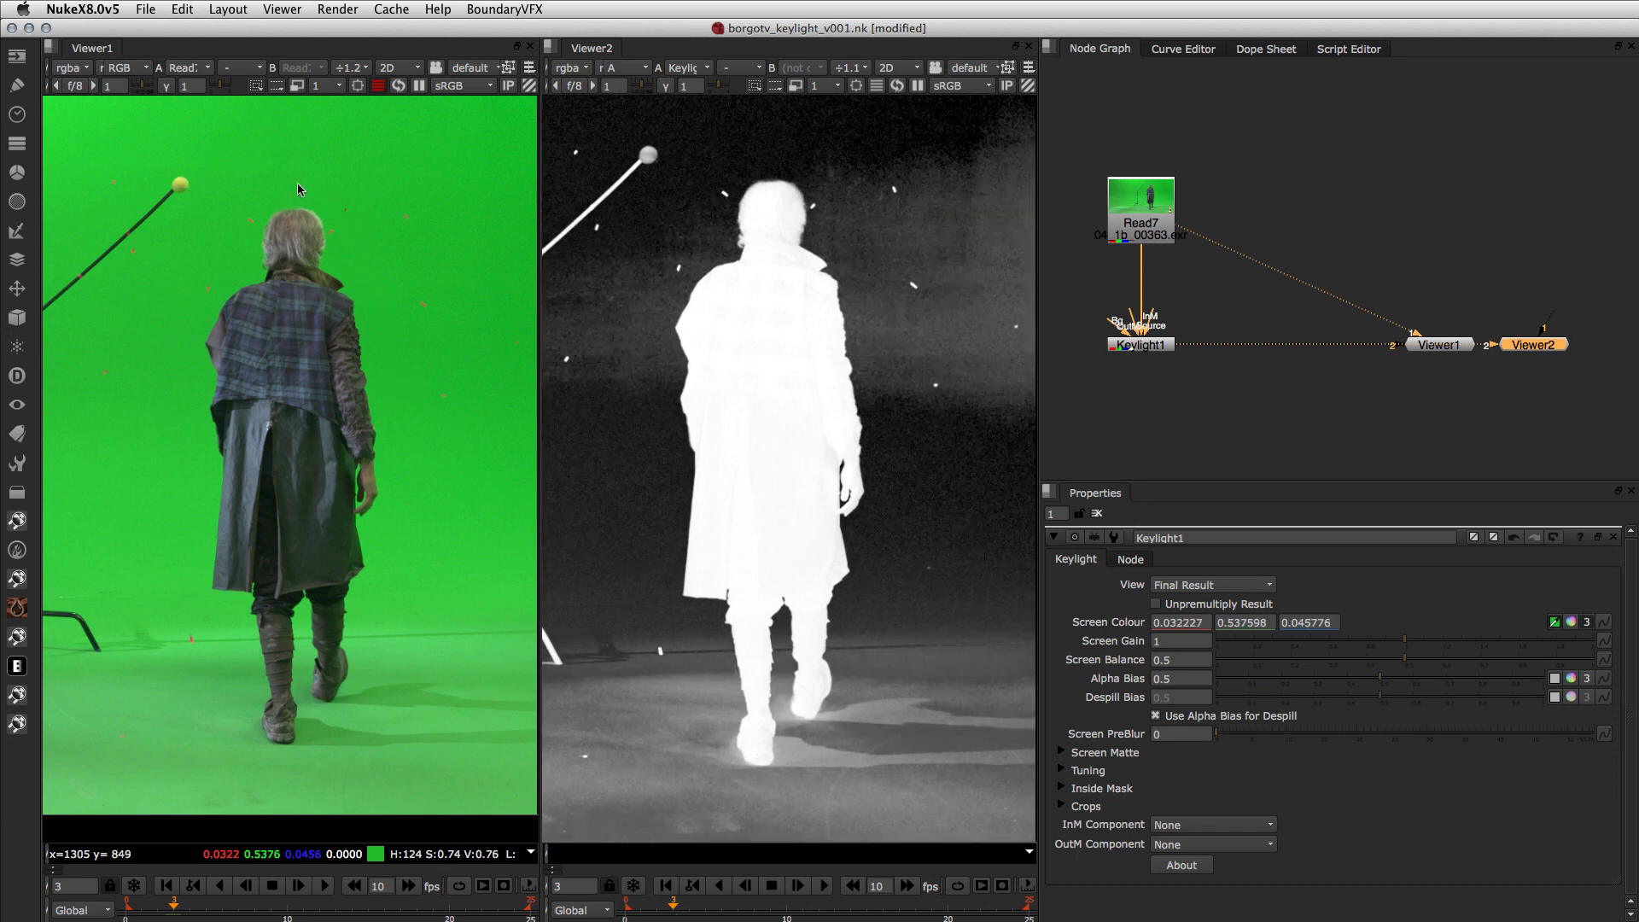
pyautogui.keyDown('ctrl'); pyautogui.click(178, 391); pyautogui.keyUp('ctrl')
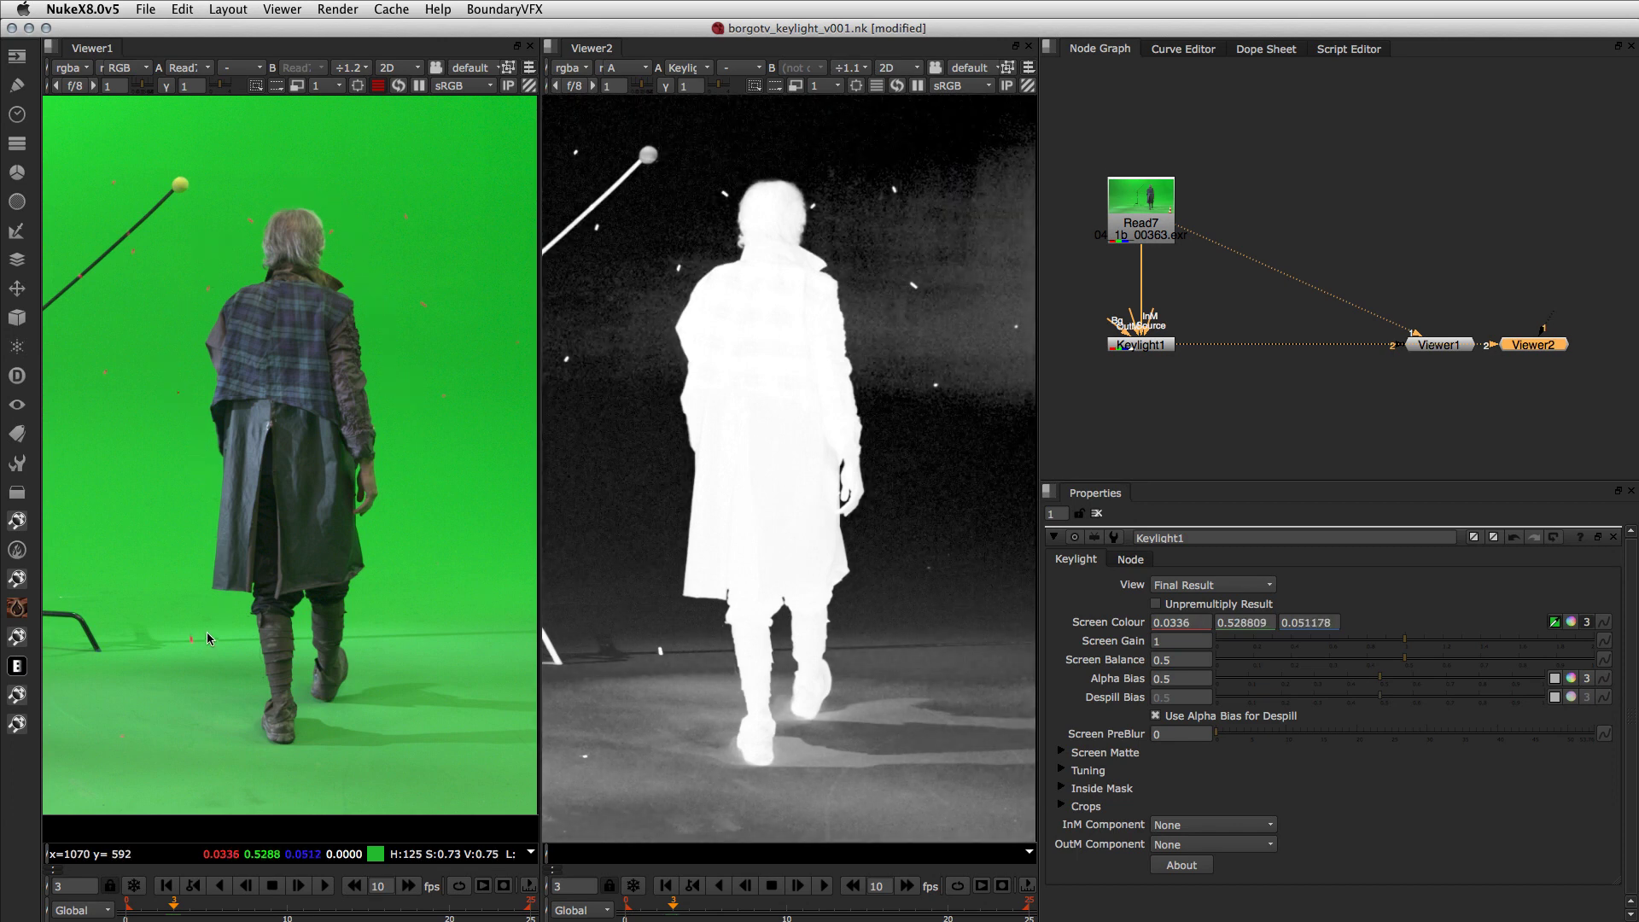
# Step: Sample Screen Colour on the floor around the actor's feet, ending near 0.112, 0.405, 0.134, and turn off colour sampling
pyautogui.keyDown('ctrl'); pyautogui.click(255, 686); pyautogui.keyUp('ctrl')
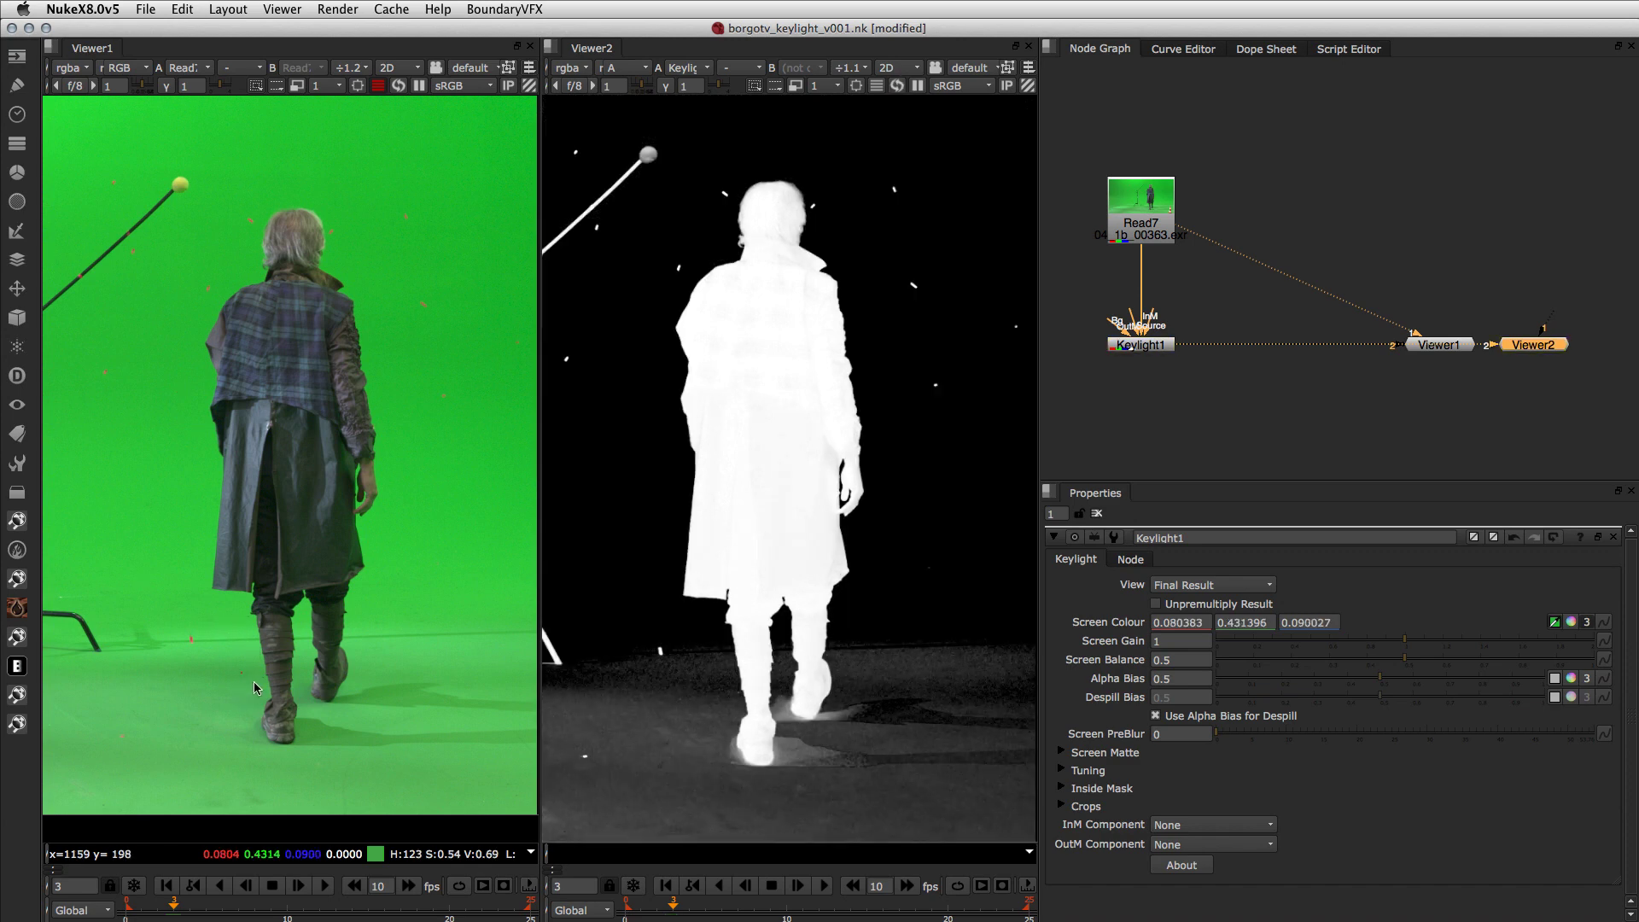
pyautogui.keyDown('ctrl'); pyautogui.click(308, 711); pyautogui.keyUp('ctrl')
pyautogui.keyDown('ctrl'); pyautogui.click(339, 717); pyautogui.keyUp('ctrl')
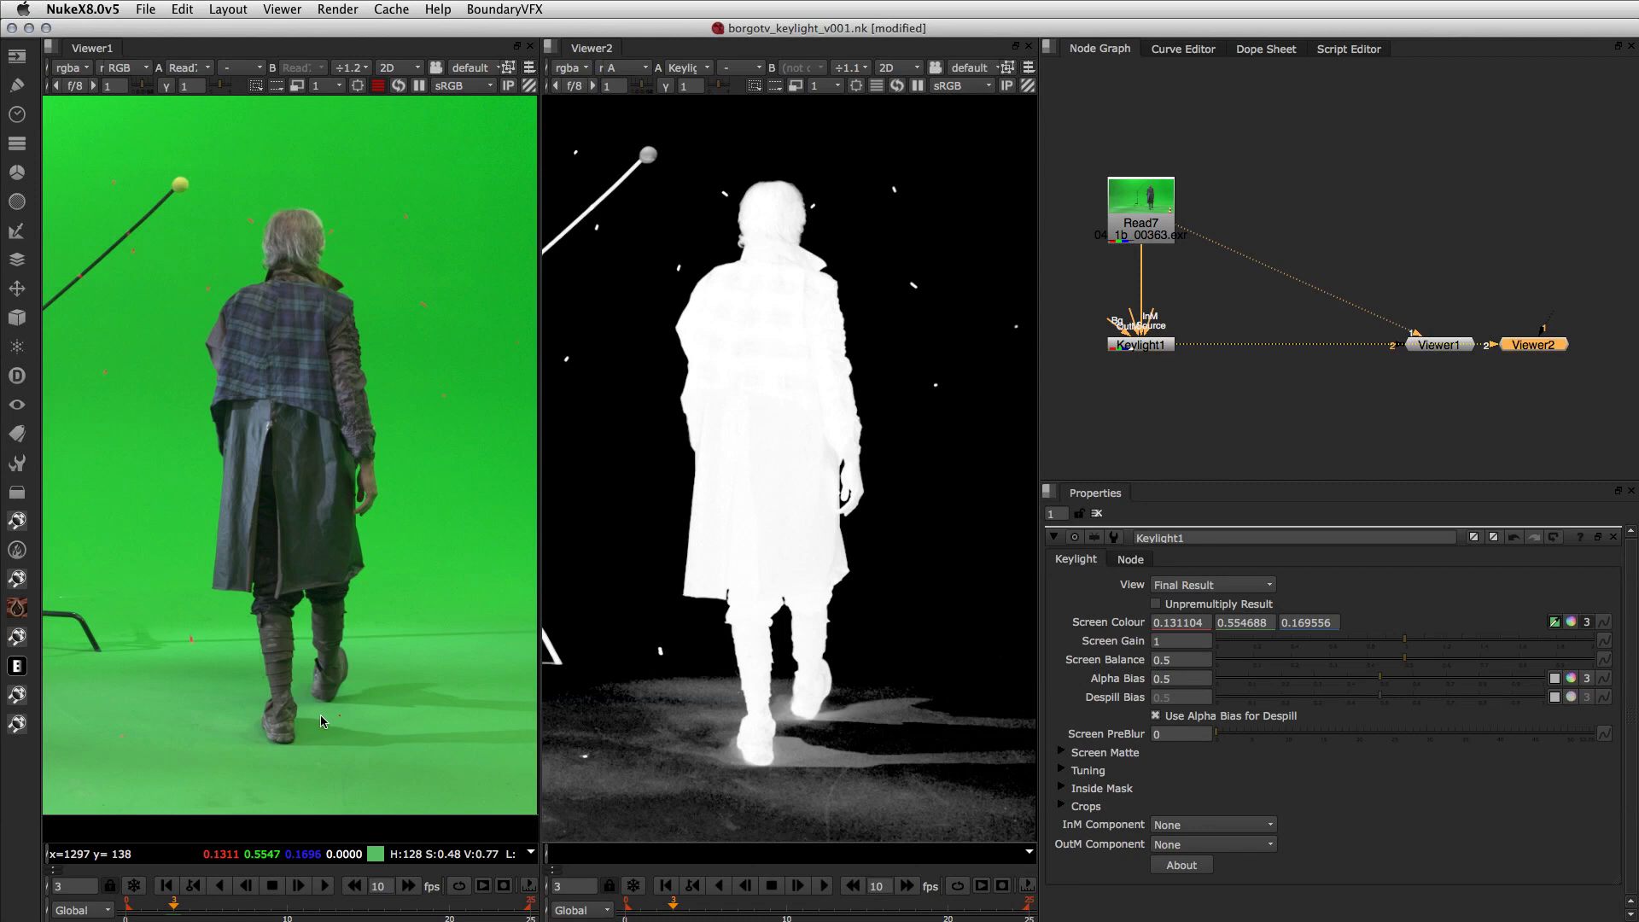
pyautogui.keyDown('ctrl'); pyautogui.click(316, 710); pyautogui.keyUp('ctrl')
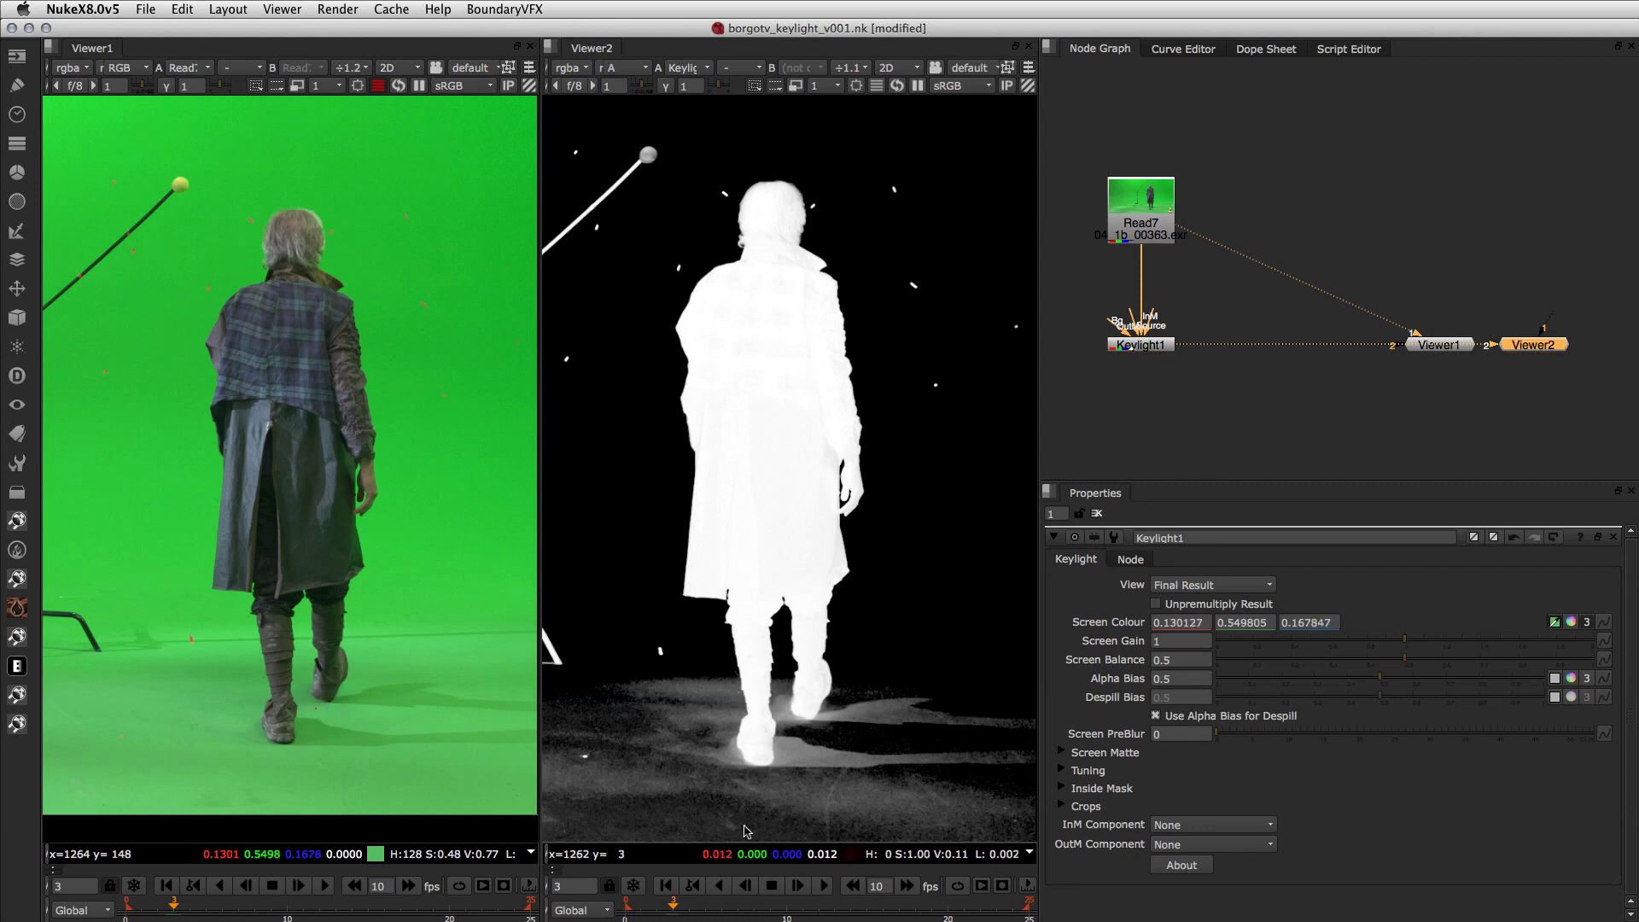
pyautogui.keyDown('ctrl'); pyautogui.click(370, 686); pyautogui.keyUp('ctrl')
pyautogui.keyDown('super'); pyautogui.moveTo(311, 756); pyautogui.dragTo(306, 704); pyautogui.keyUp('super')
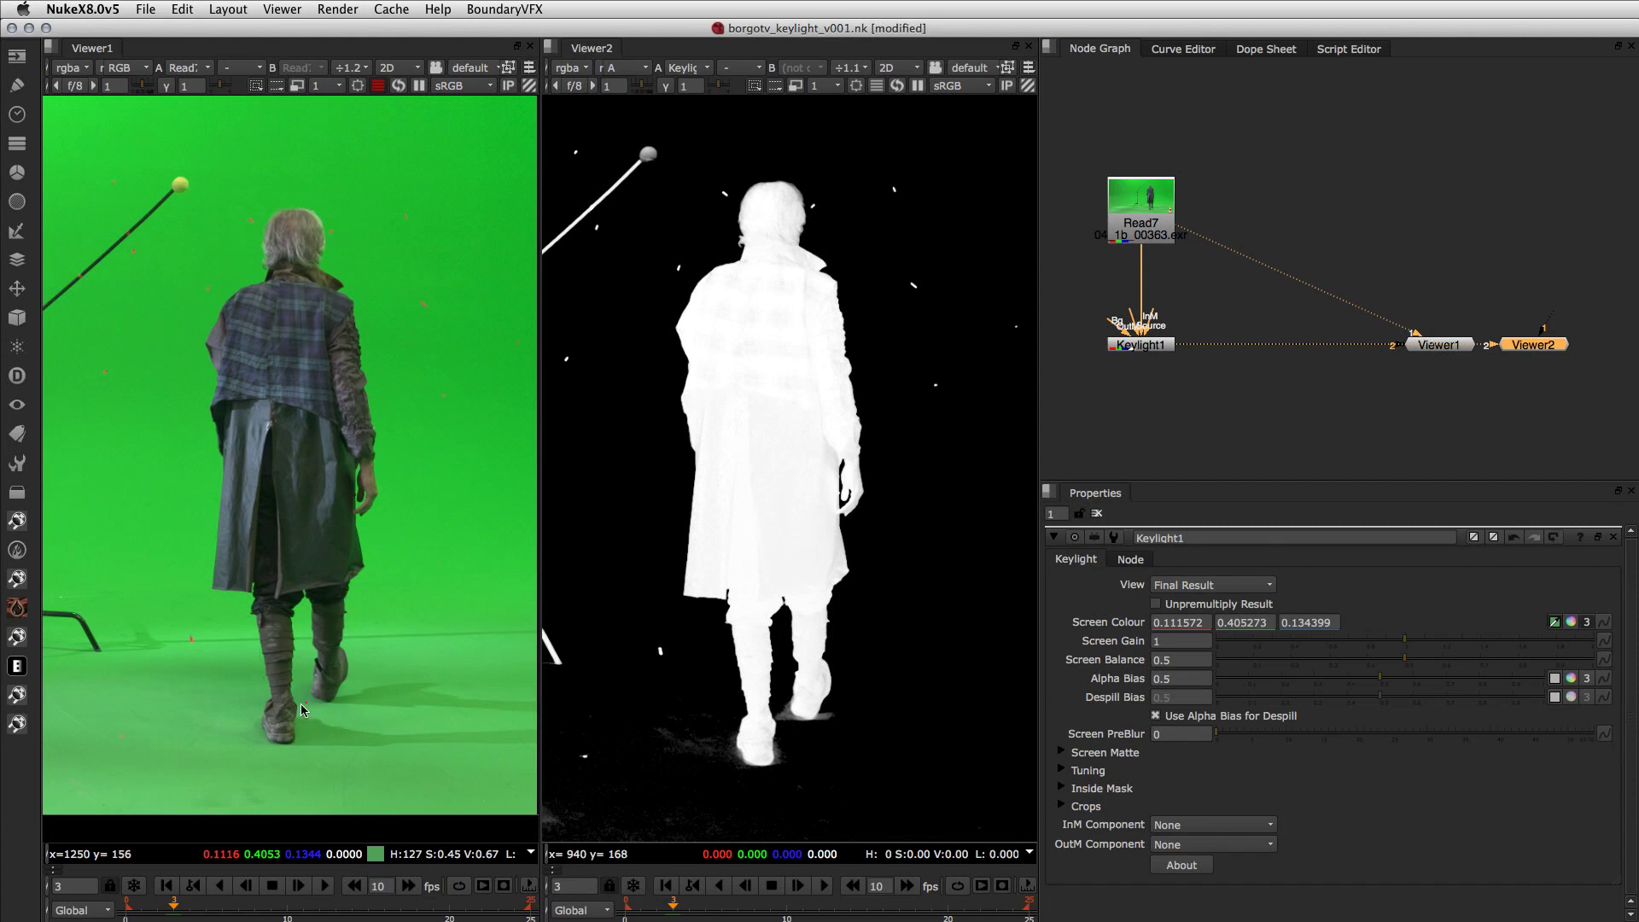
pyautogui.click(1557, 626)
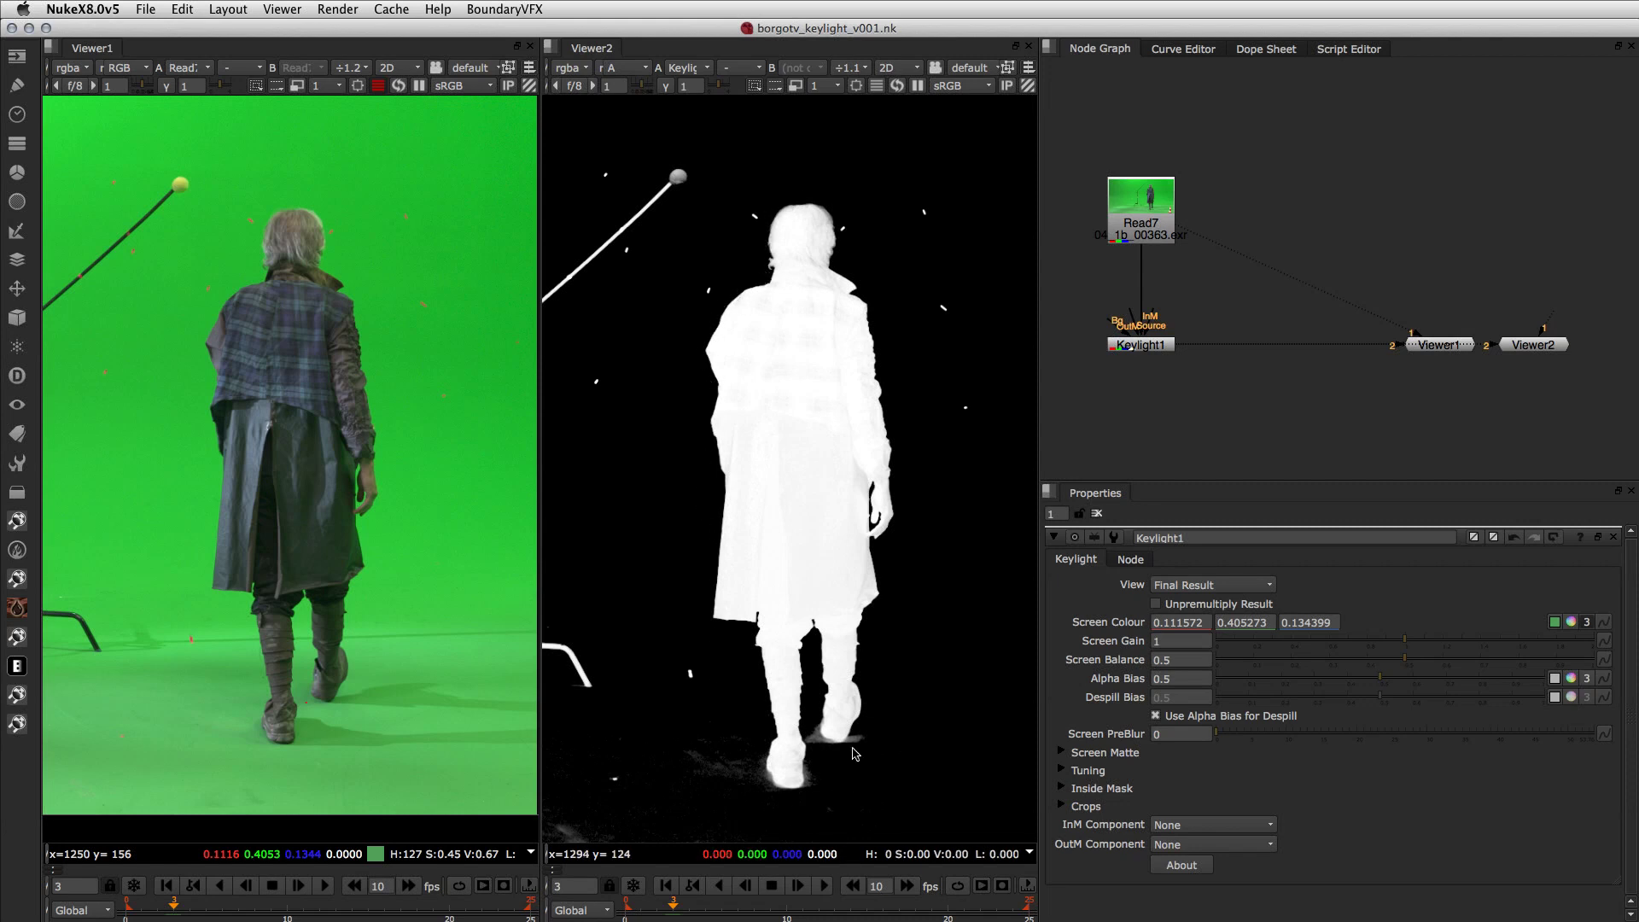
pyautogui.scroll(-6, 913, 565)
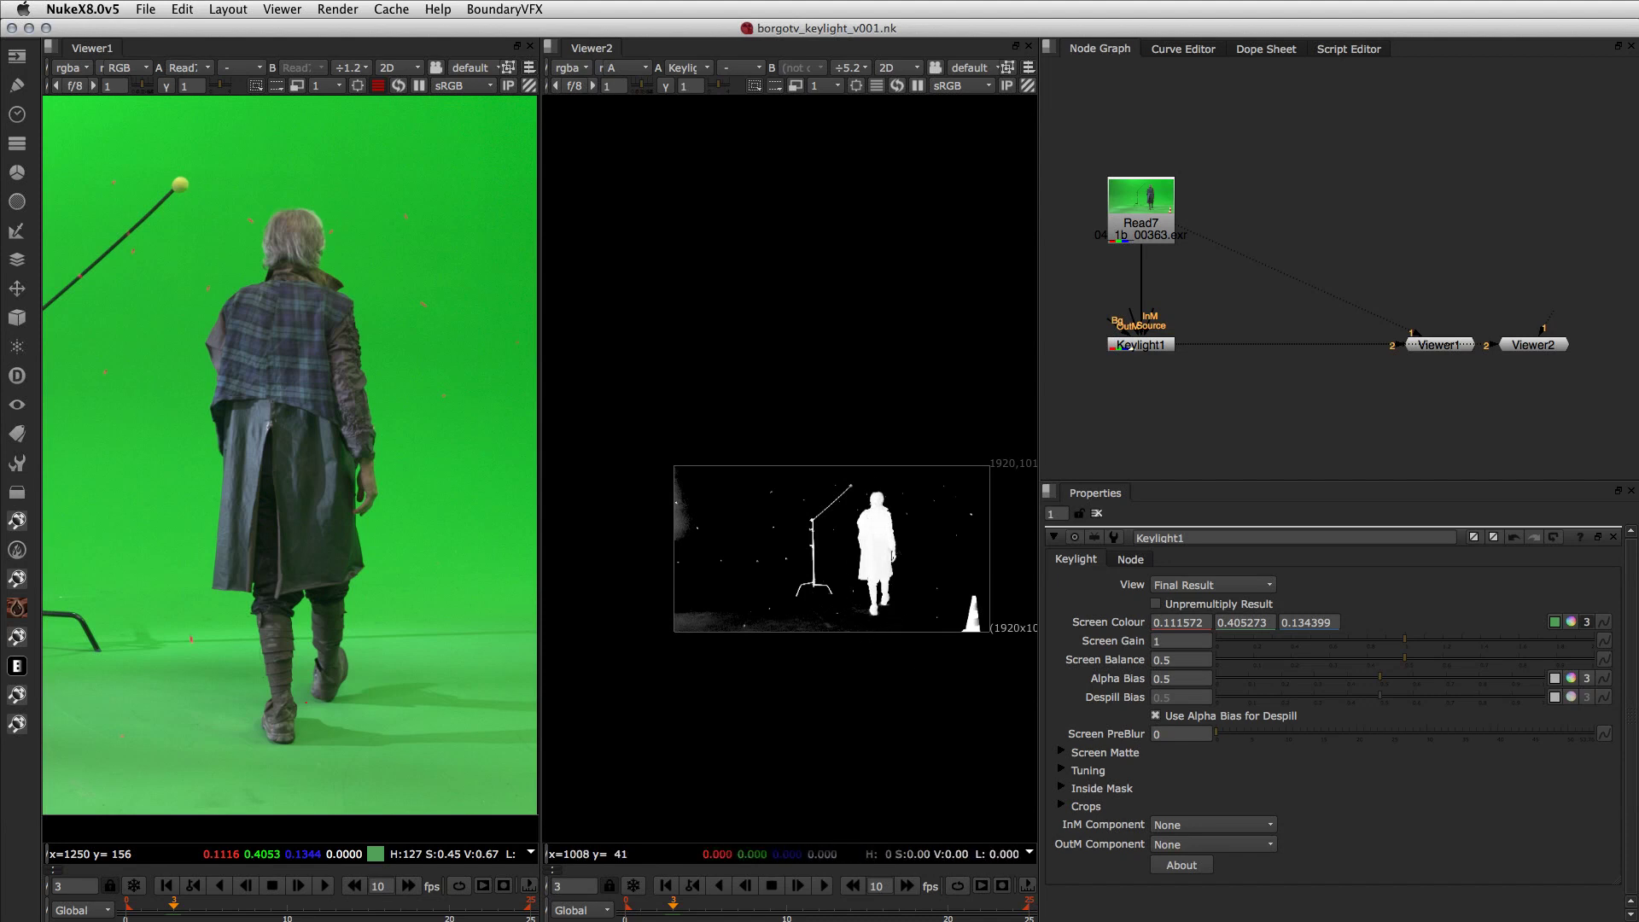
# Step: Re-enable Screen Colour sampling and sample the floor near the lower-left corner of the Viewer2 image, about 0.131, 0.579, 0.178
pyautogui.click(1554, 623)
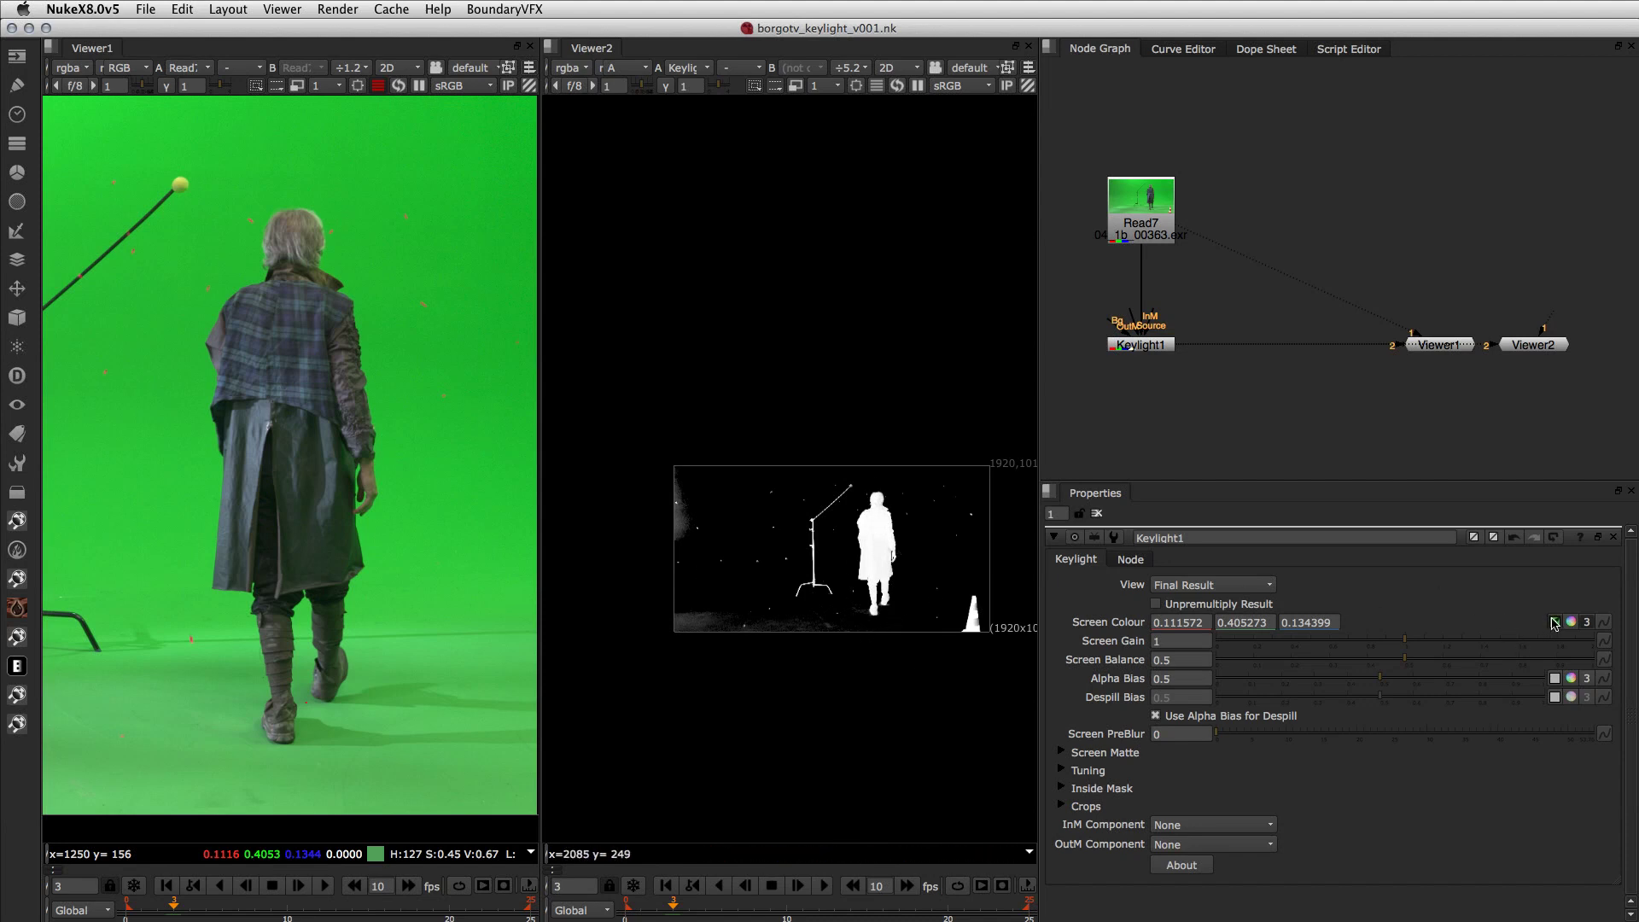
pyautogui.keyDown('ctrl'); pyautogui.click(692, 629); pyautogui.keyUp('ctrl')
pyautogui.keyDown('ctrl'); pyautogui.moveTo(690, 624); pyautogui.dragTo(732, 605); pyautogui.keyUp('ctrl')
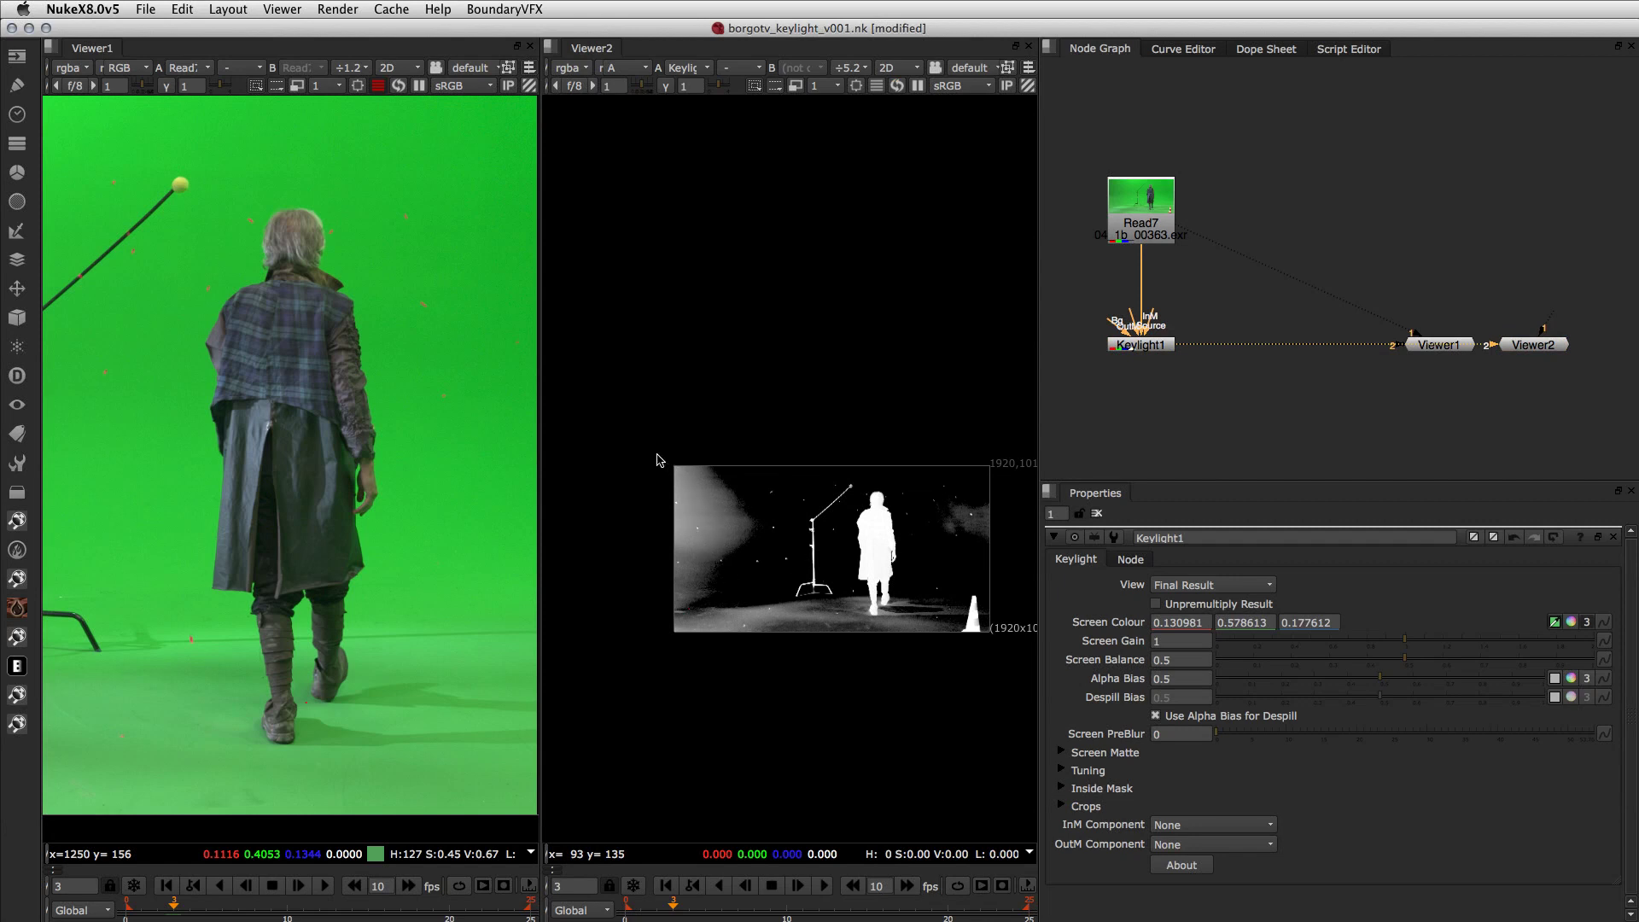
# Step: Sample Screen Colour across the shadowed floor beside the actor's feet in Viewer2
pyautogui.moveTo(640, 444); pyautogui.dragTo(767, 639)
pyautogui.scroll(10, 894, 620)
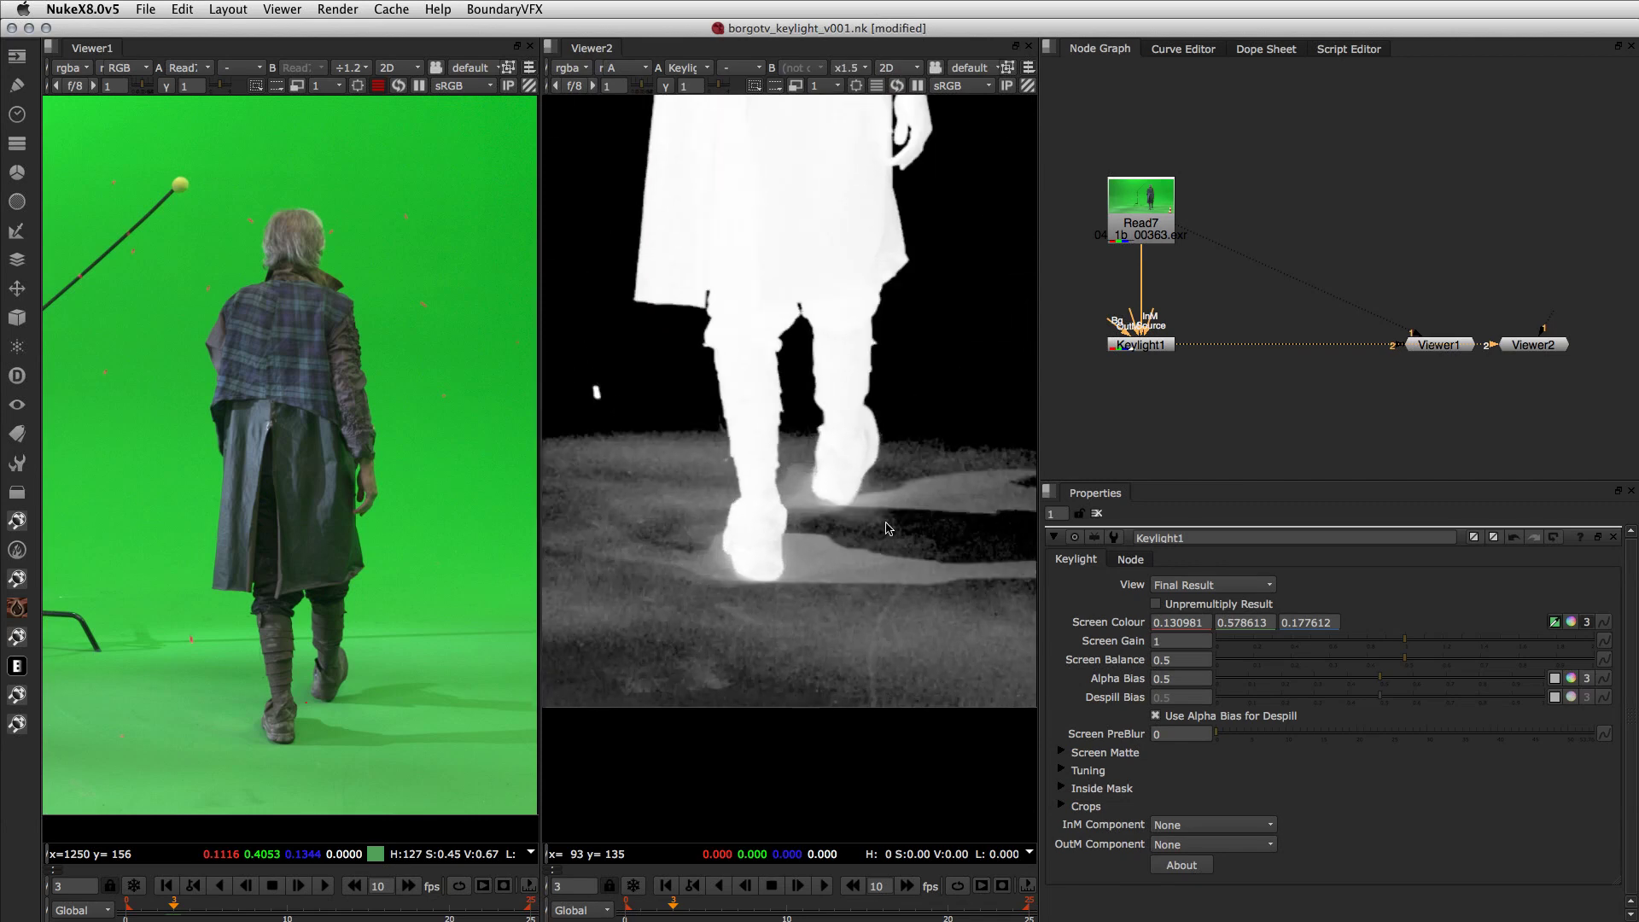
pyautogui.keyDown('ctrl'); pyautogui.moveTo(804, 520); pyautogui.dragTo(893, 551); pyautogui.keyUp('ctrl')
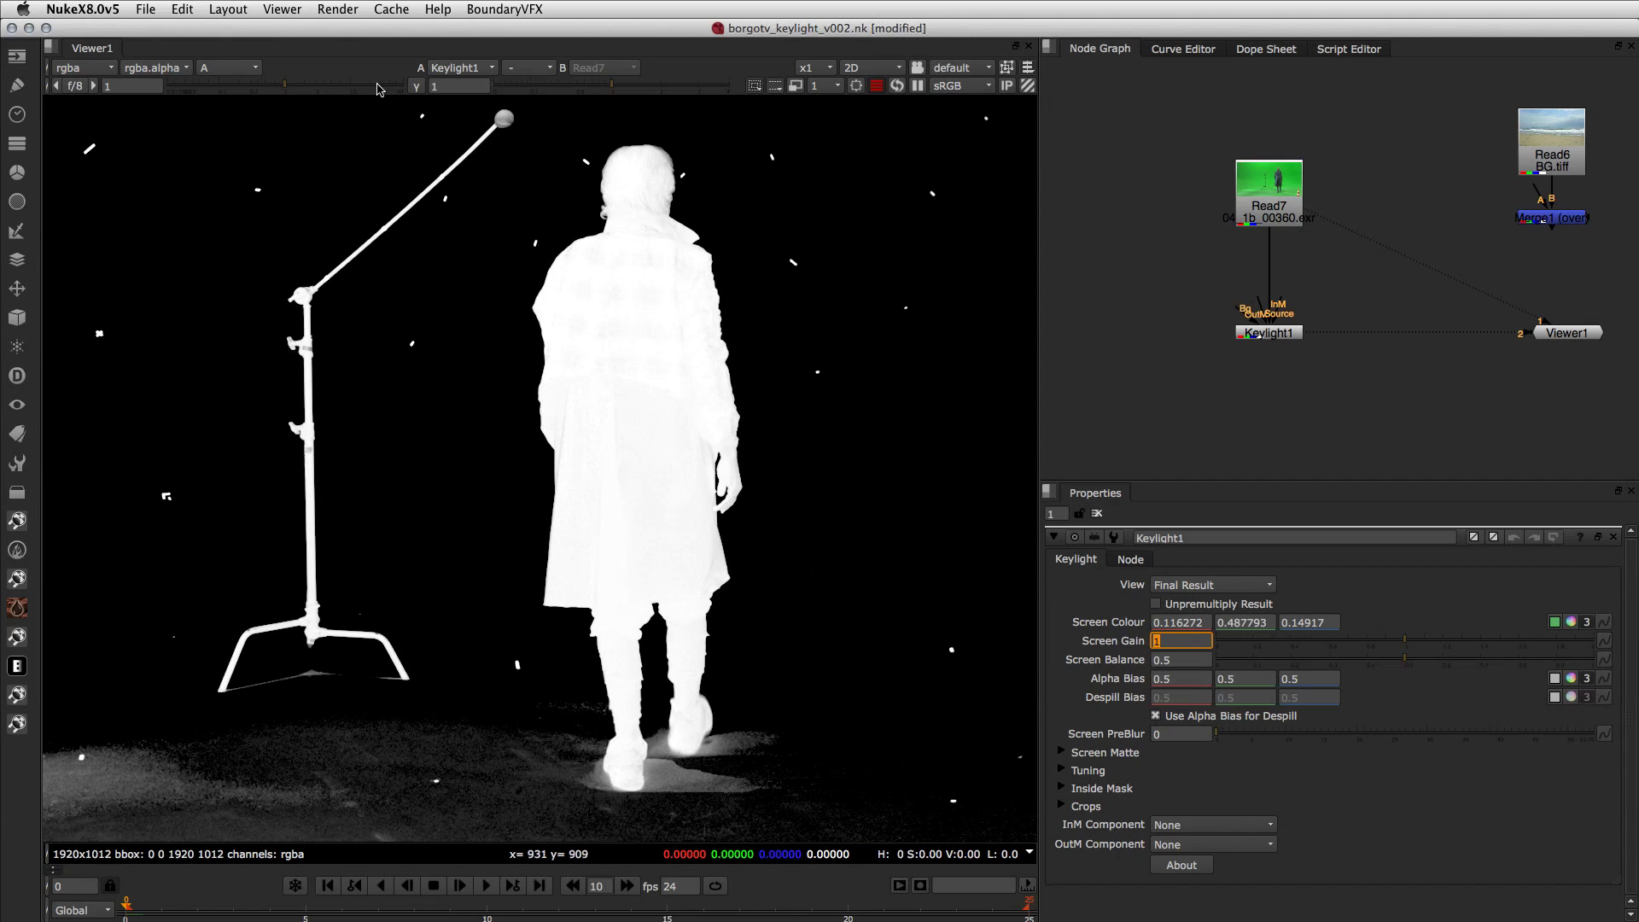
# Step: Check the Keylight alpha for noise with viewer gamma at 0.008 and viewer gain at 64, resetting each to default
pyautogui.moveTo(611, 88); pyautogui.dragTo(504, 90)
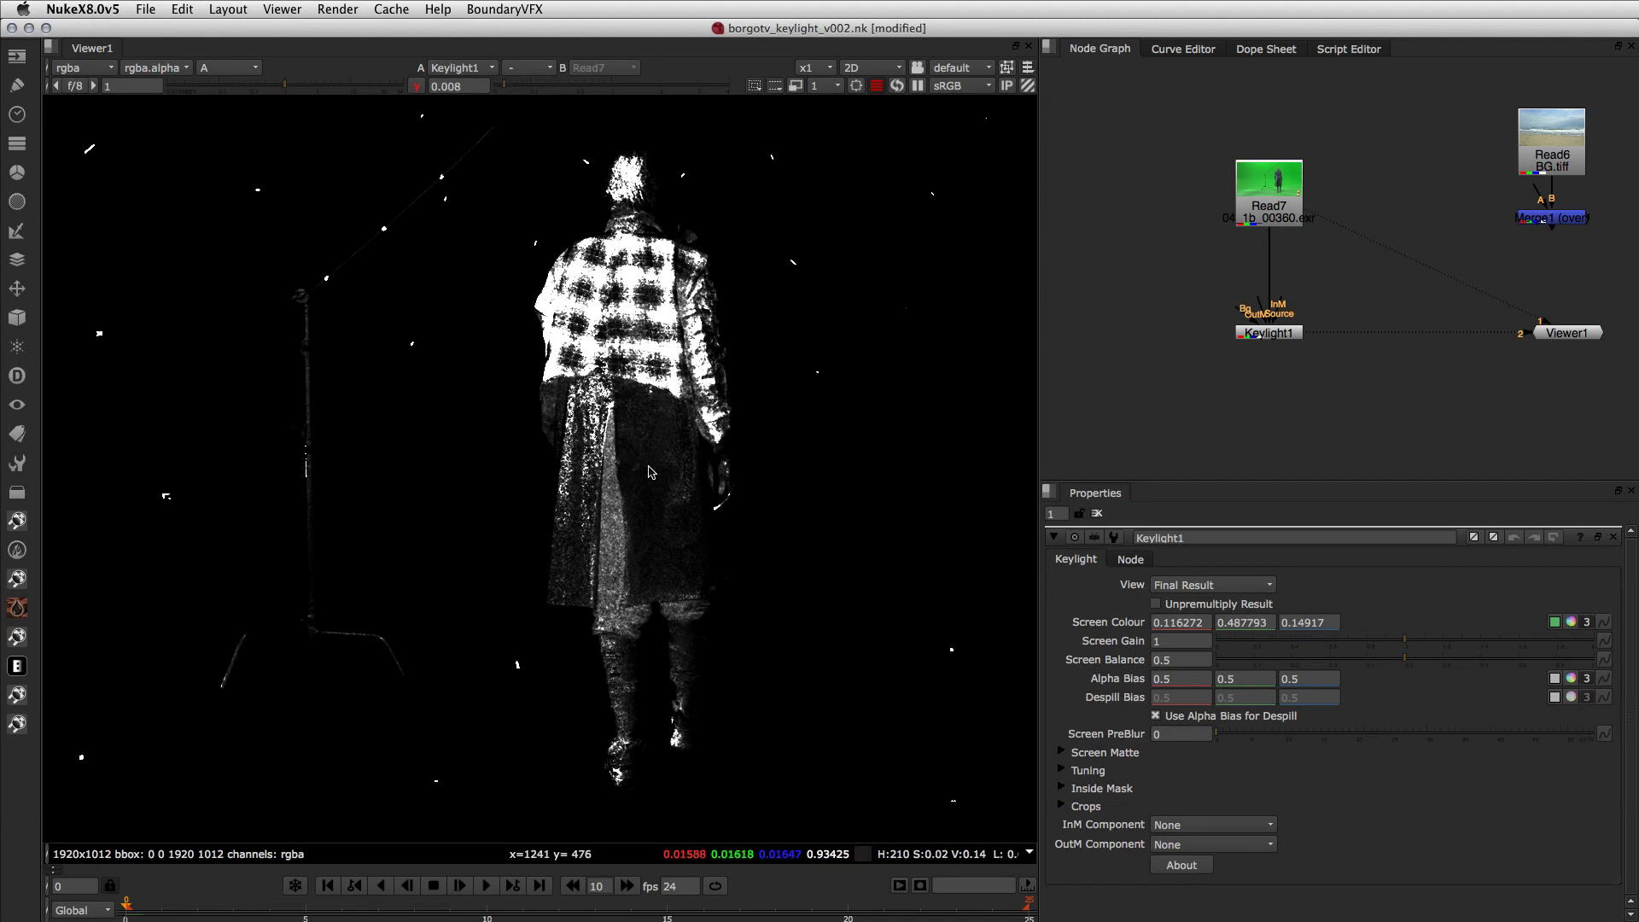
pyautogui.click(417, 86)
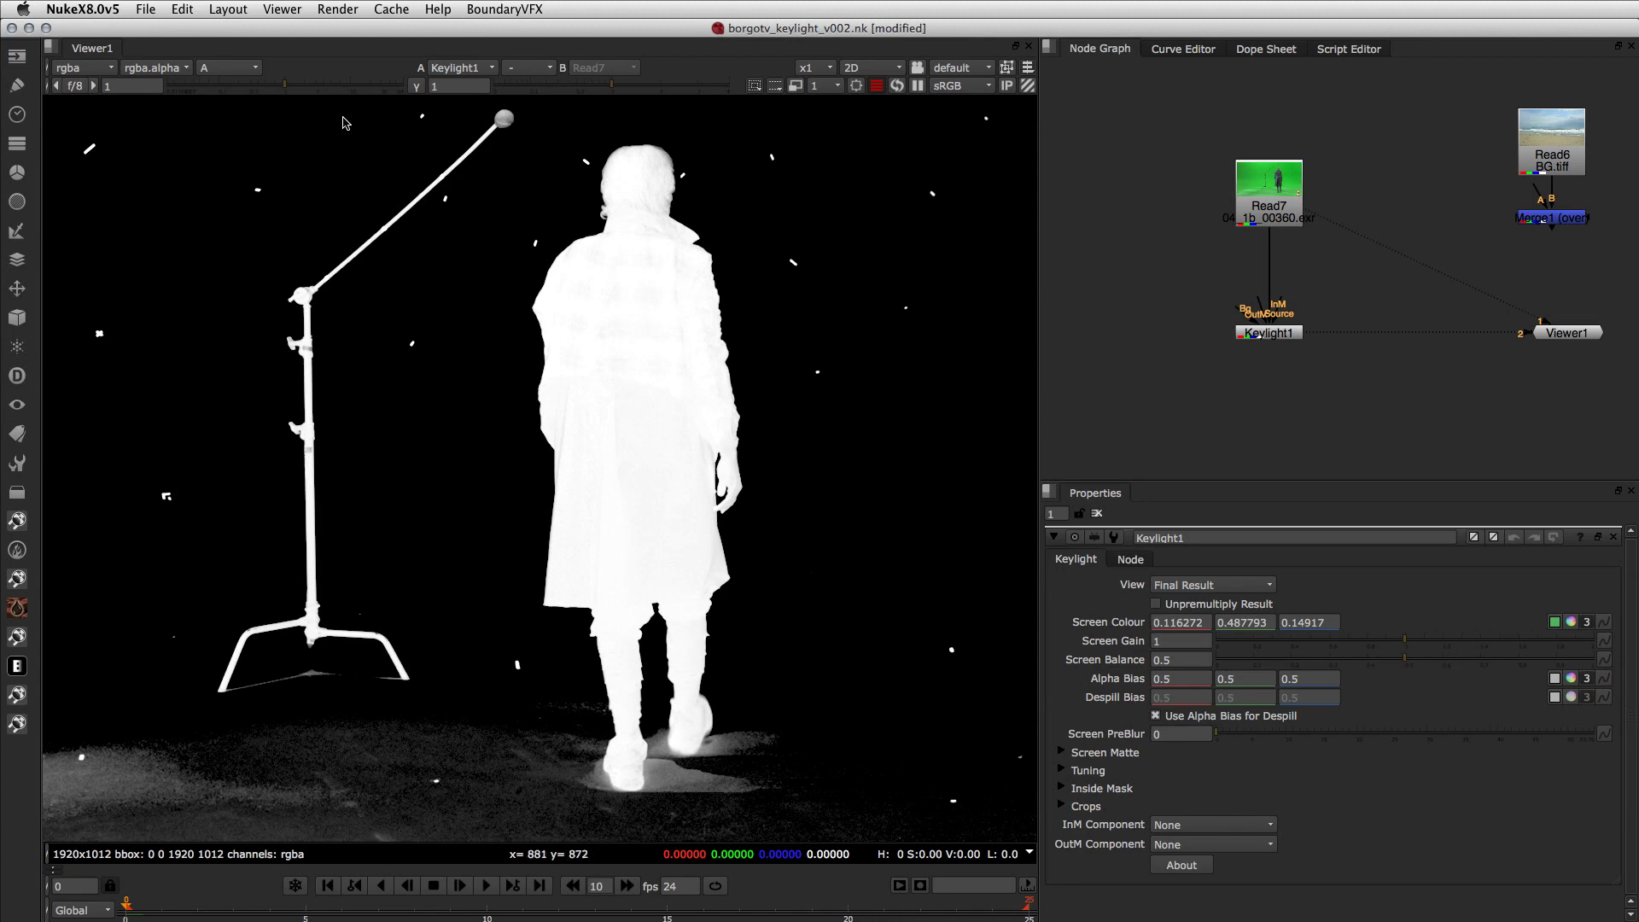
pyautogui.moveTo(287, 85); pyautogui.dragTo(401, 85)
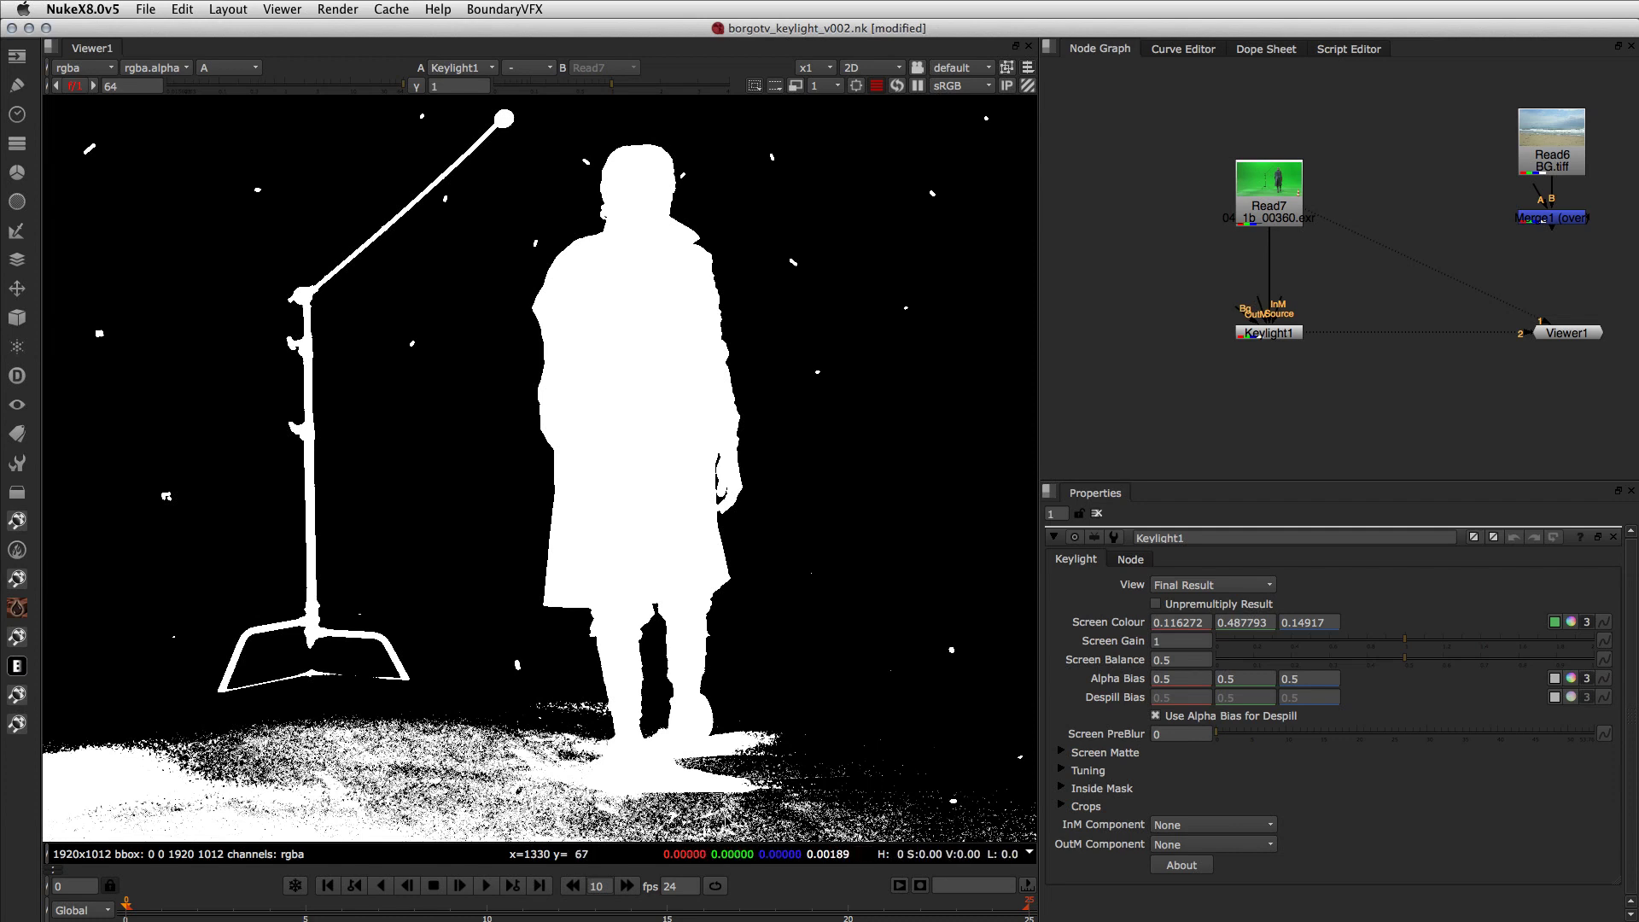
pyautogui.click(74, 86)
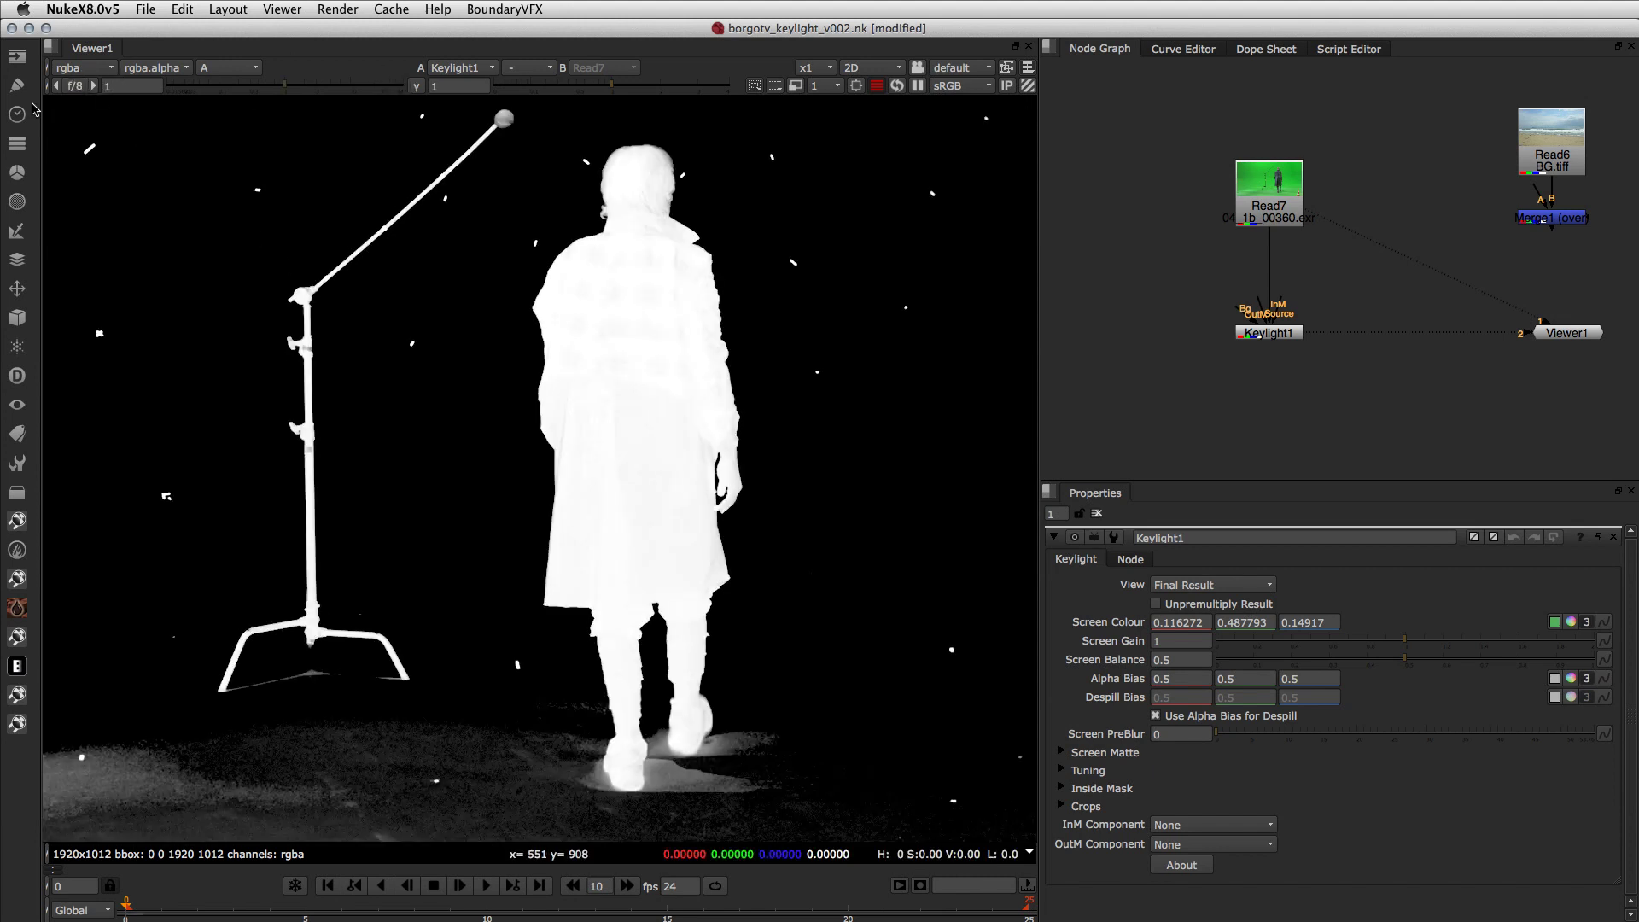
pyautogui.click(416, 87)
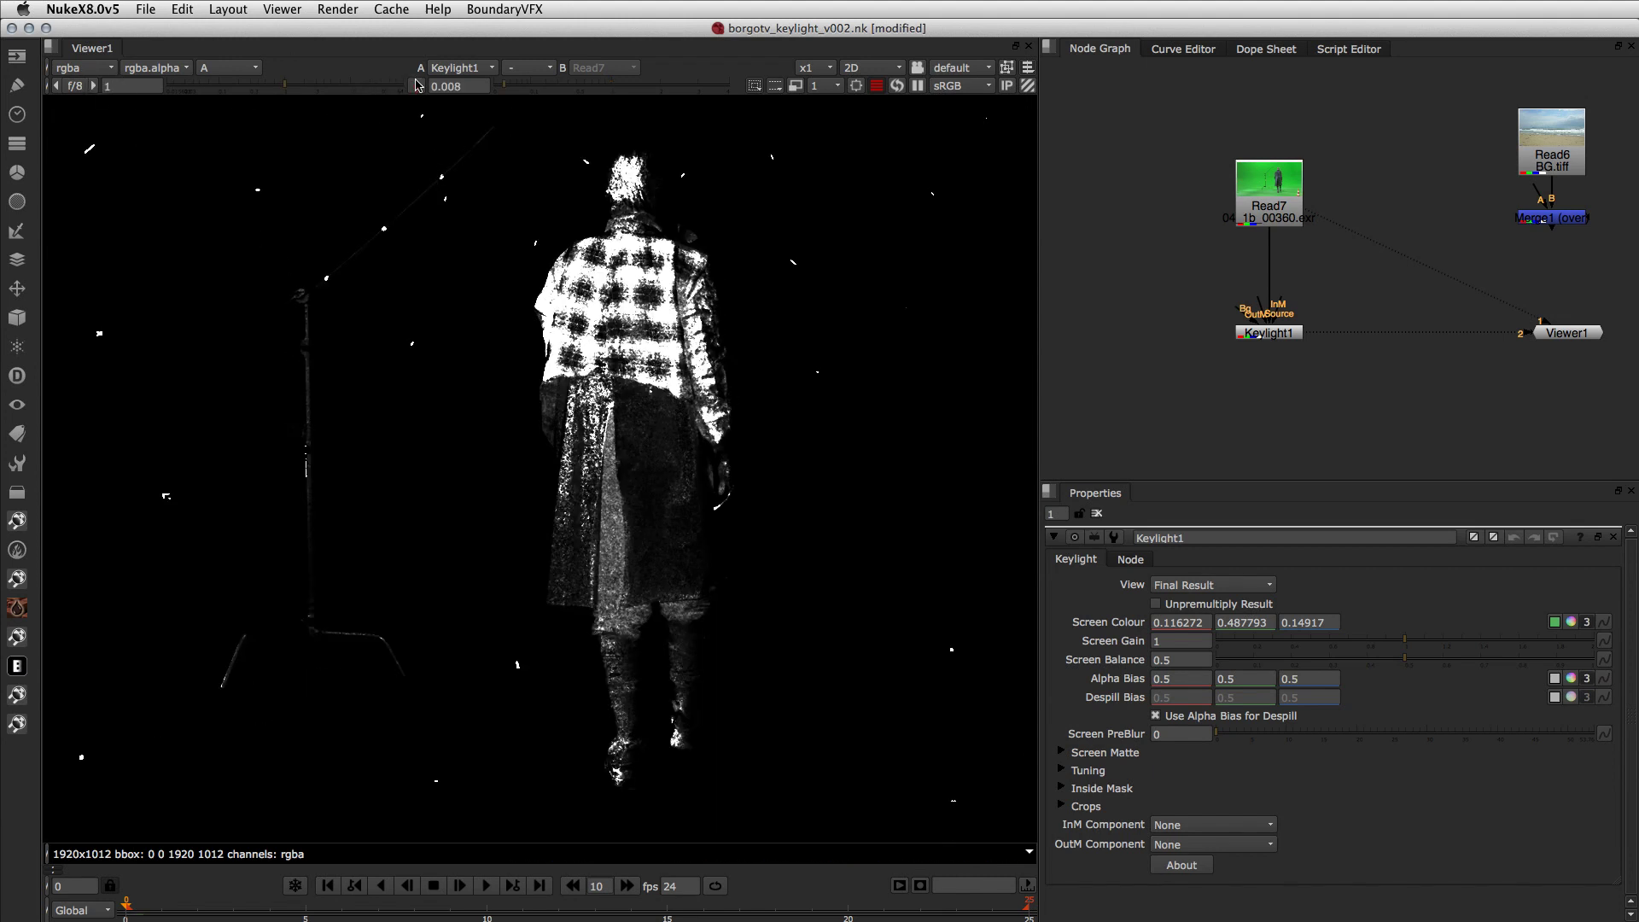
pyautogui.click(416, 86)
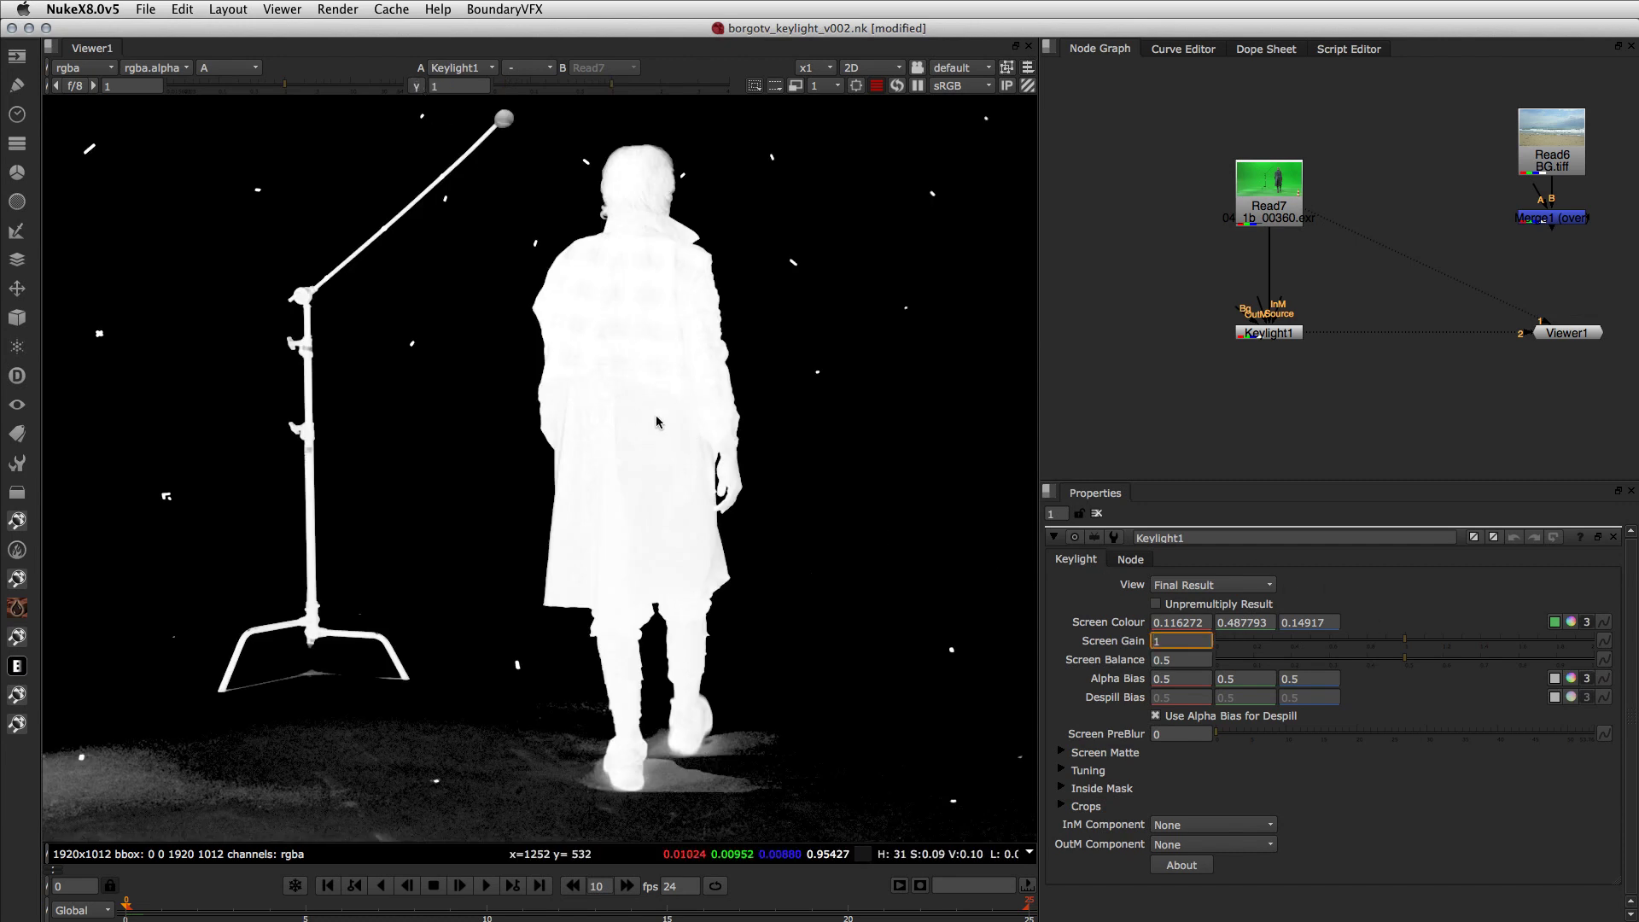
# Step: Try Screen Gain at 1.035, 1.905 and 0.65 on the alpha matte, then return it to 1
pyautogui.click(1408, 641)
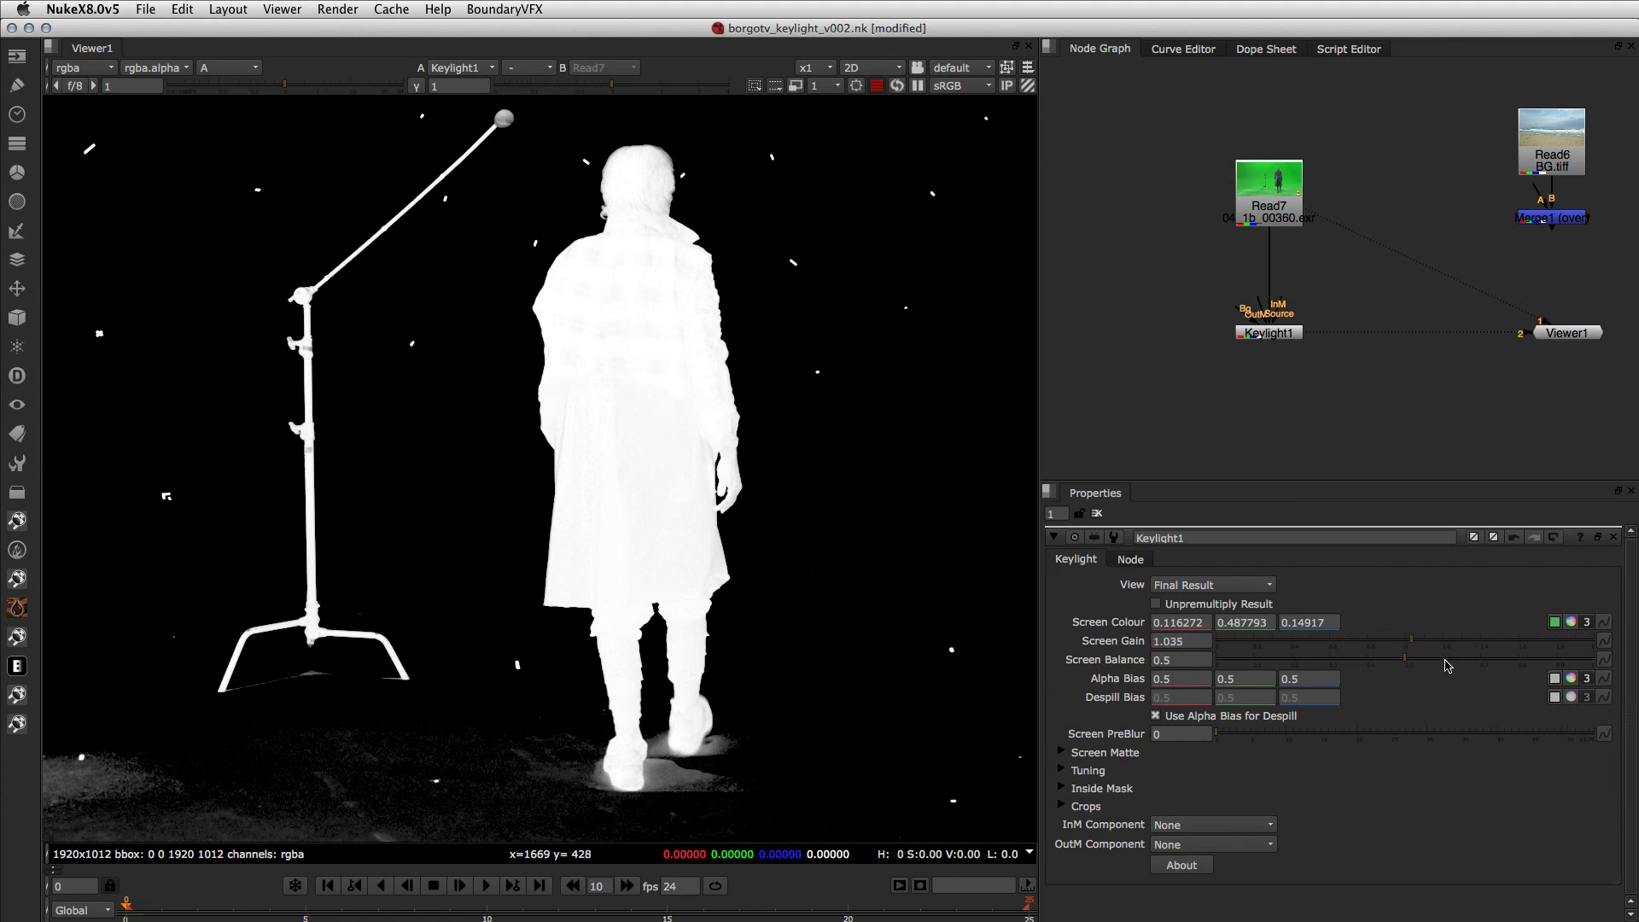
pyautogui.moveTo(1413, 641); pyautogui.dragTo(1581, 651)
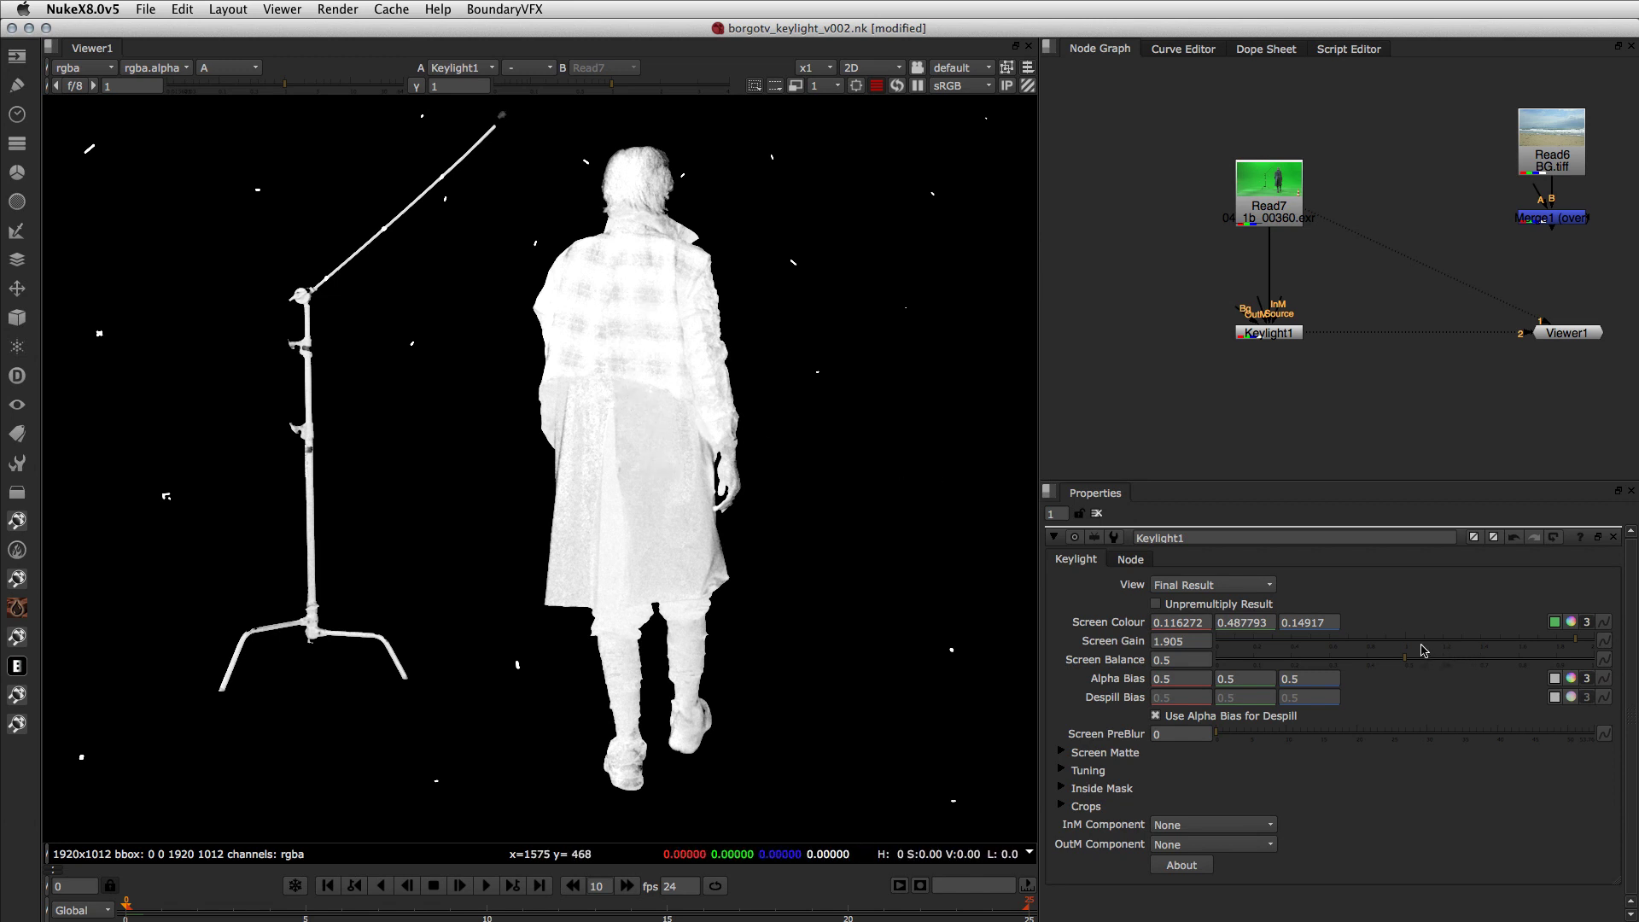
pyautogui.moveTo(1410, 644); pyautogui.dragTo(1339, 644)
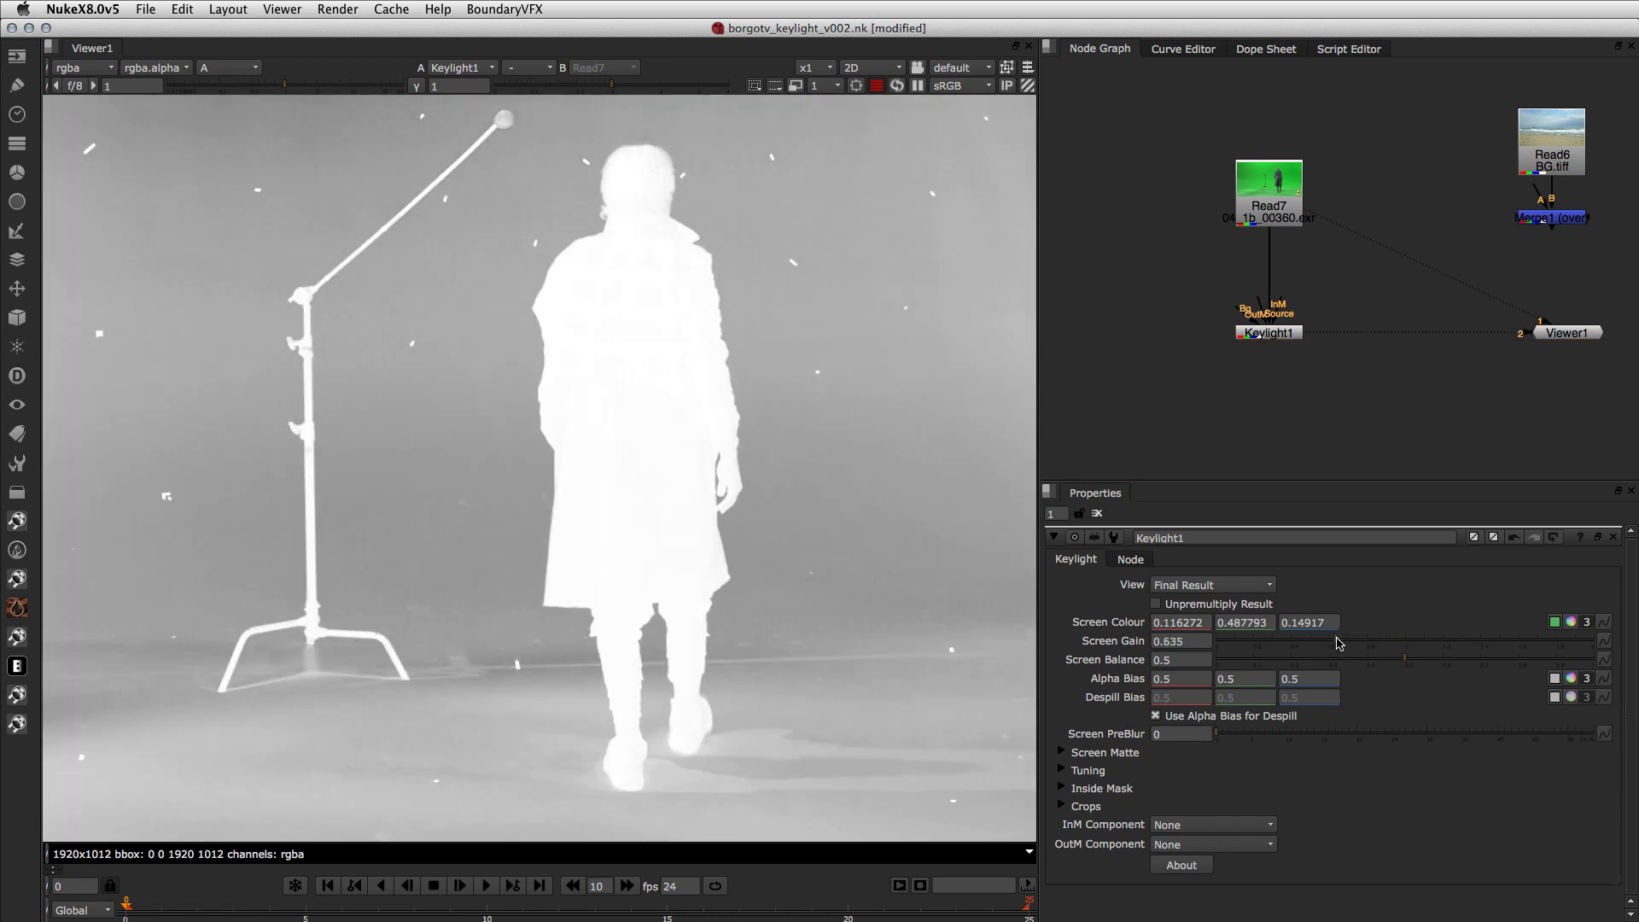
pyautogui.click(1339, 644)
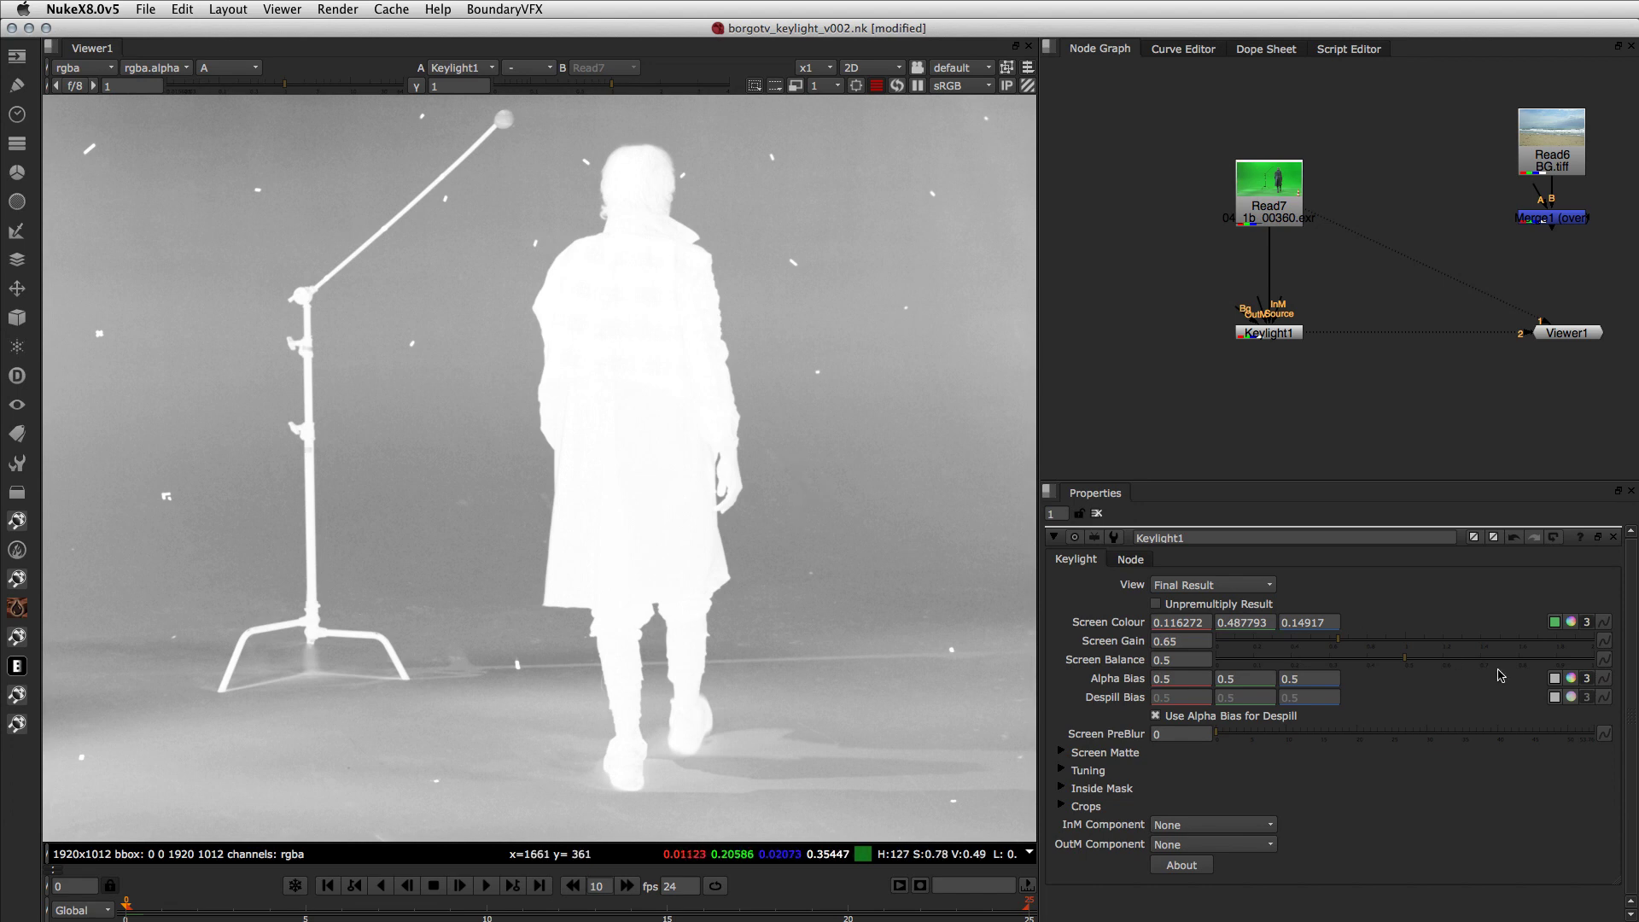
pyautogui.click(1411, 647)
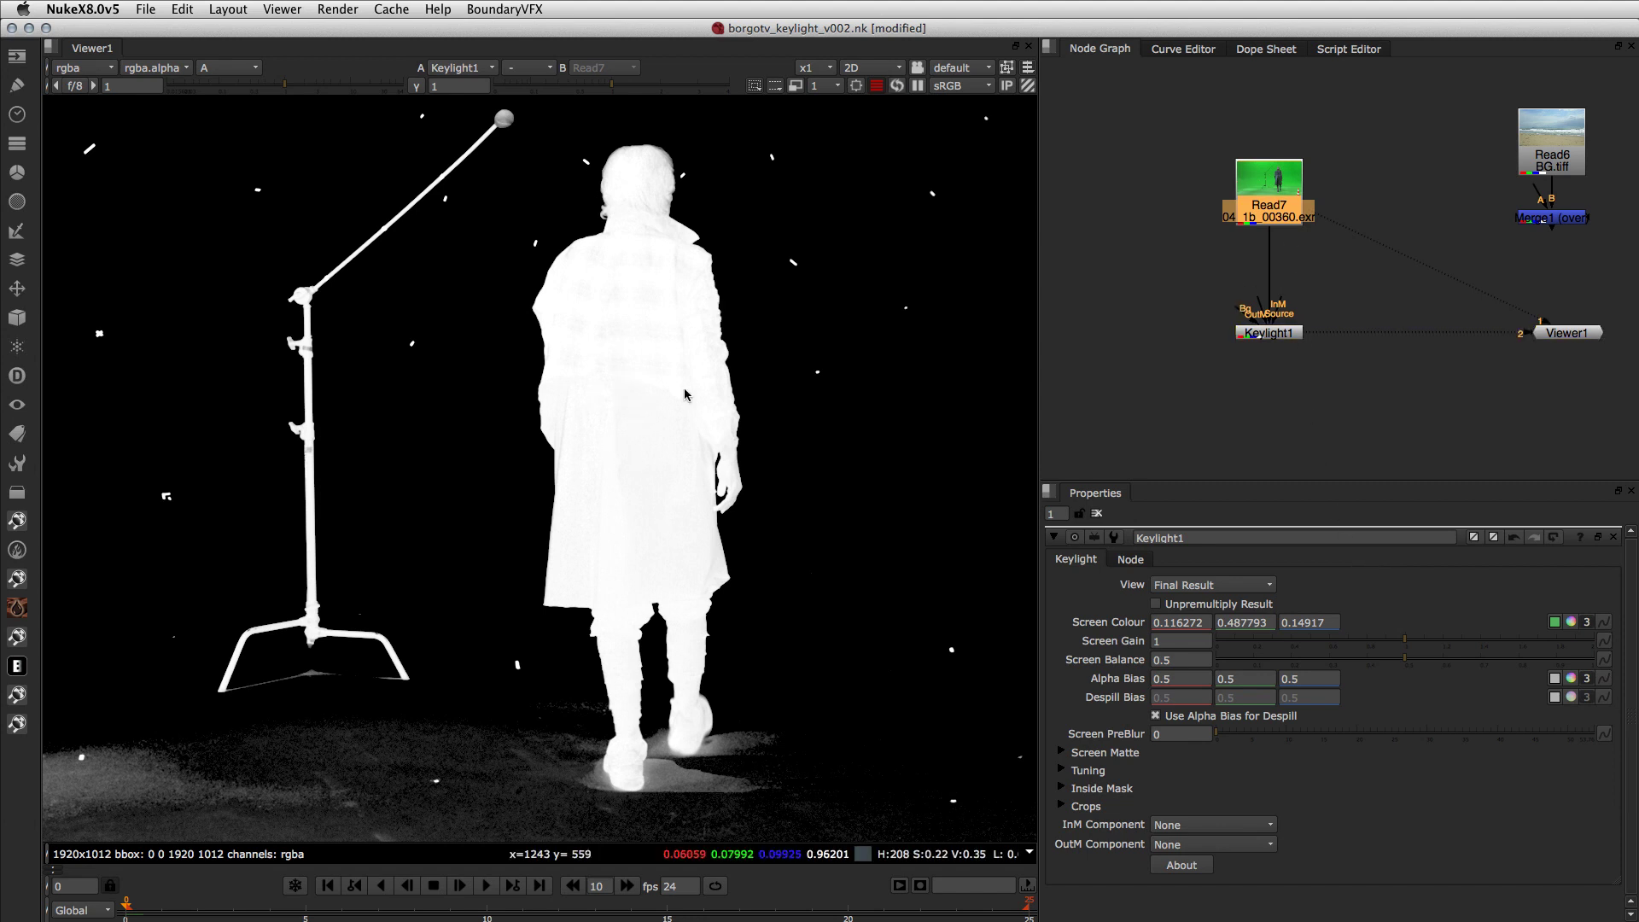
# Step: View the Read7 source footage in RGB and examine the coat's colour and the spill around the hand up close
pyautogui.press('1')
pyautogui.press('a')
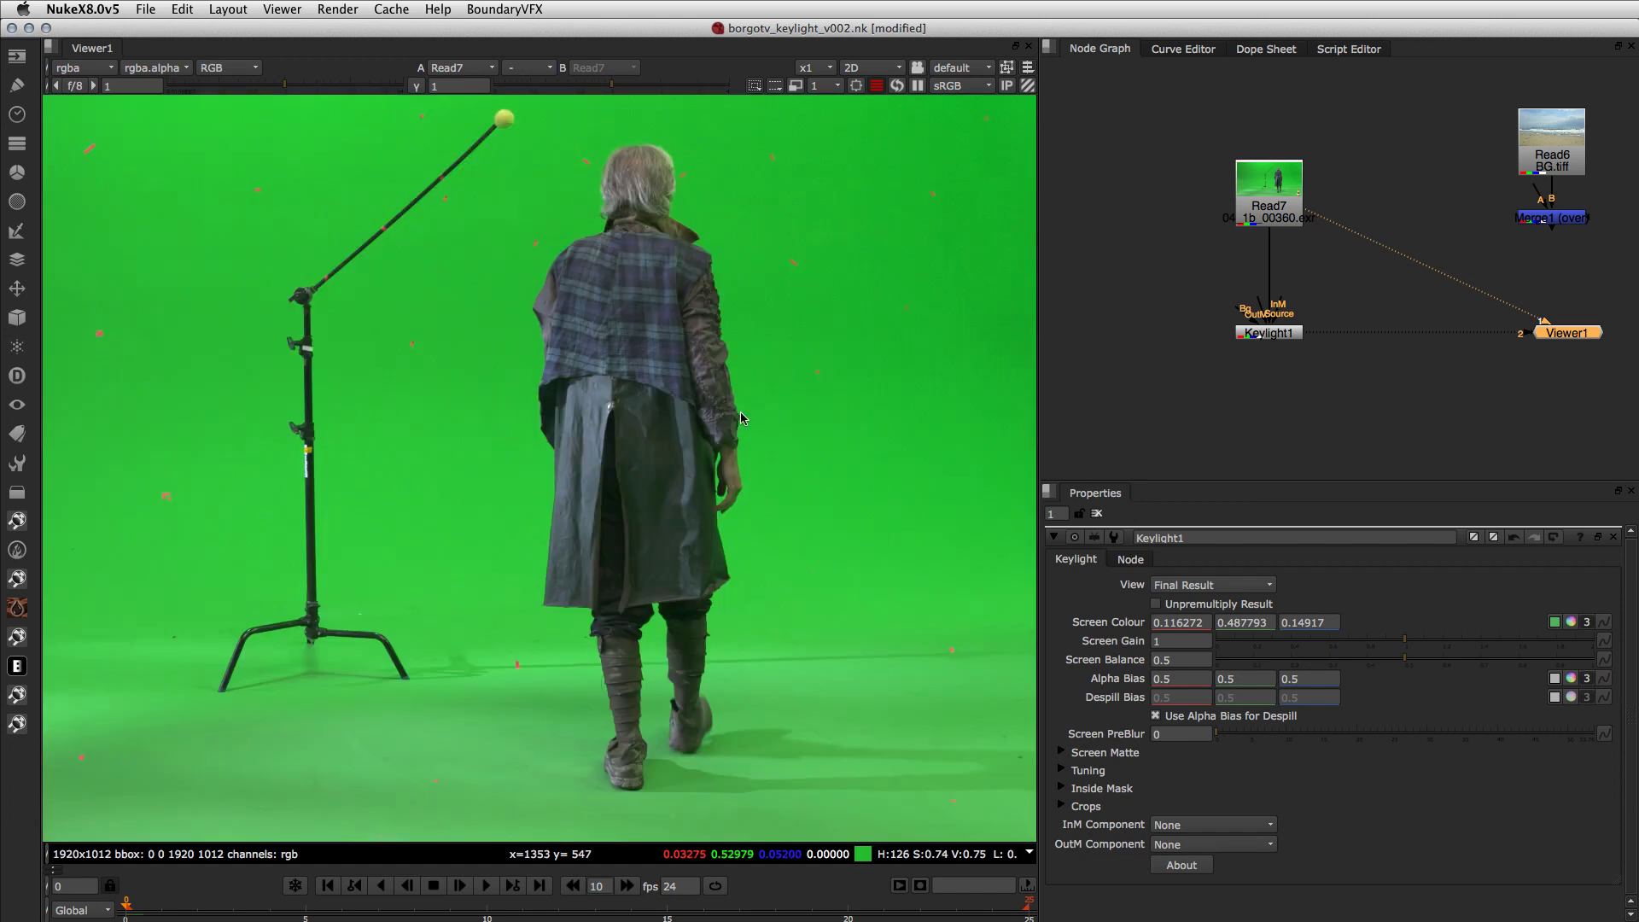
pyautogui.scroll(5, 634, 496)
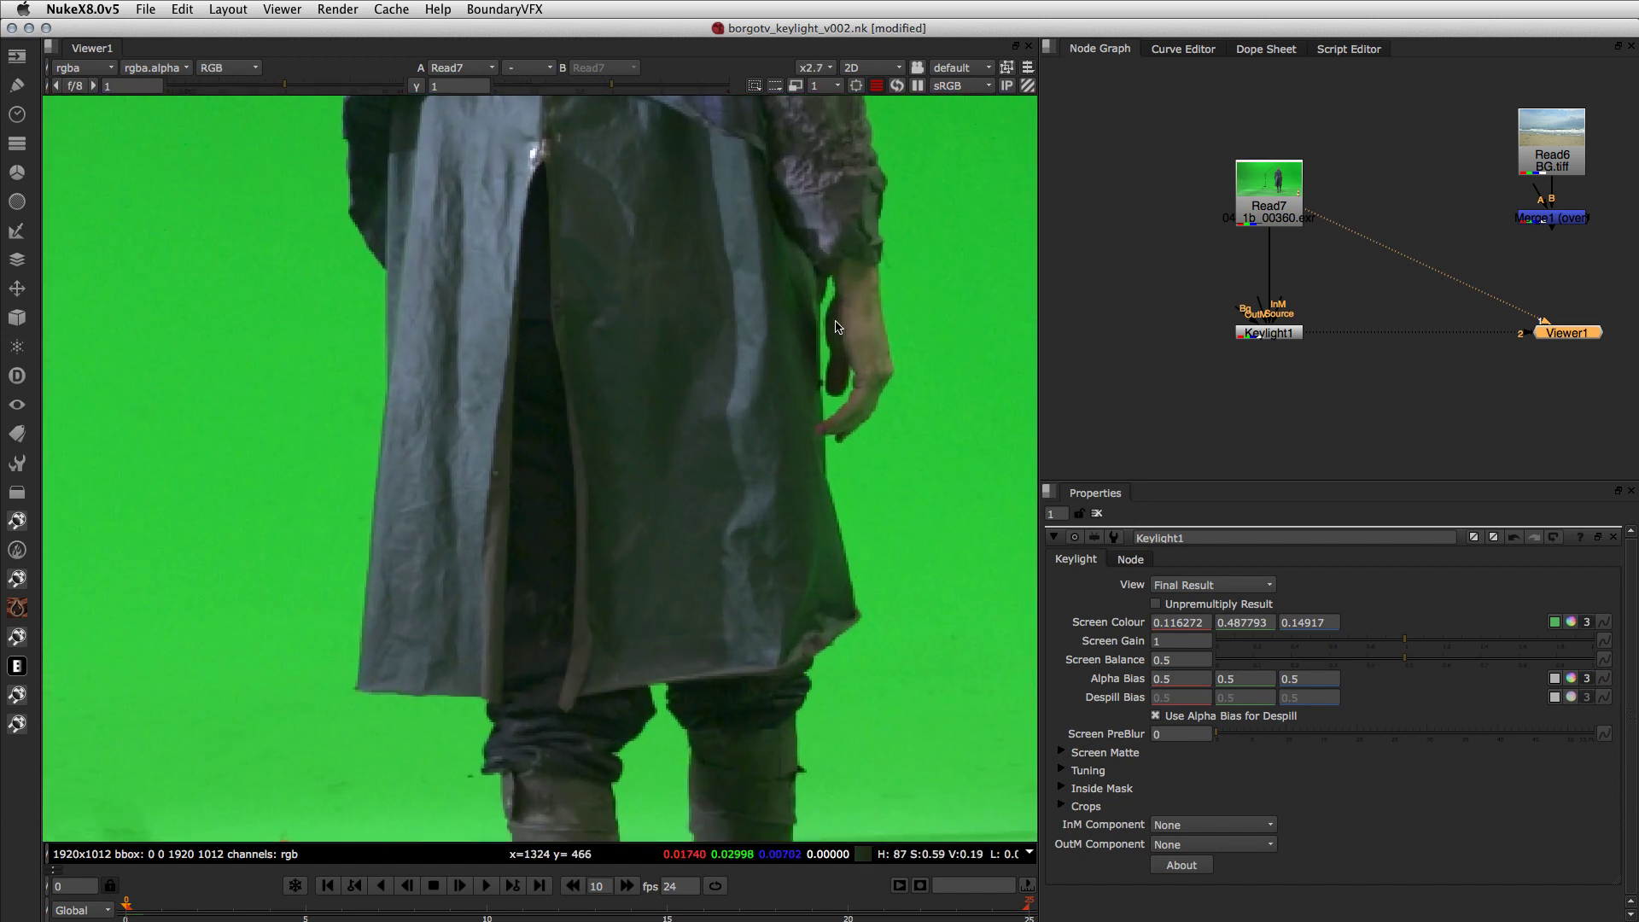
pyautogui.press('f')
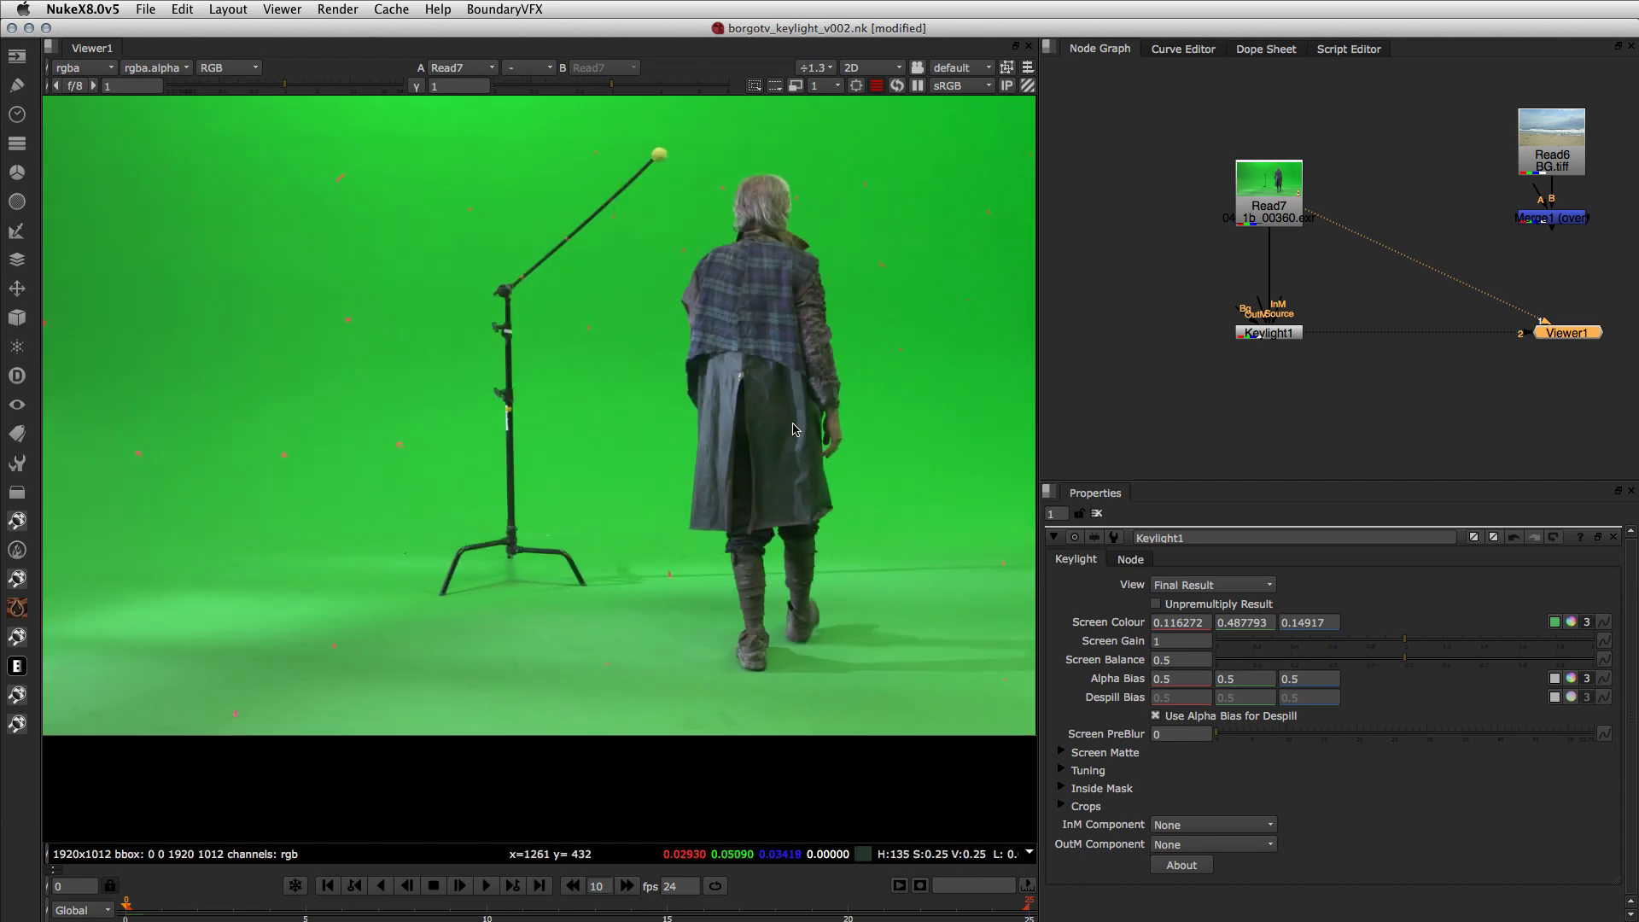
pyautogui.scroll(4, 771, 480)
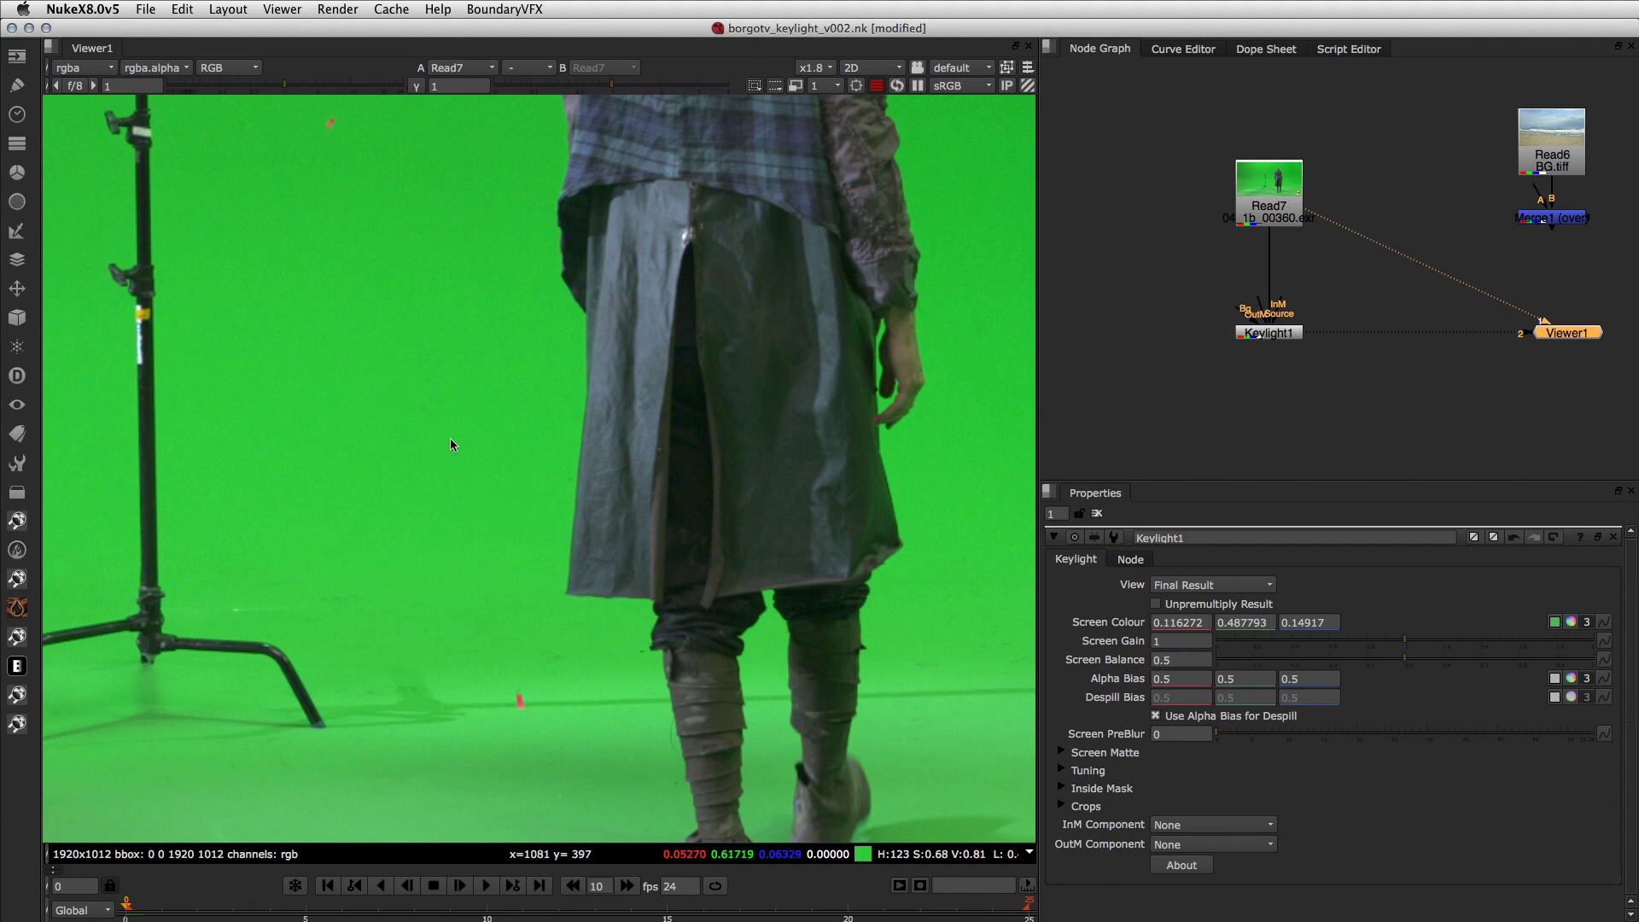
pyautogui.scroll(-3, 705, 553)
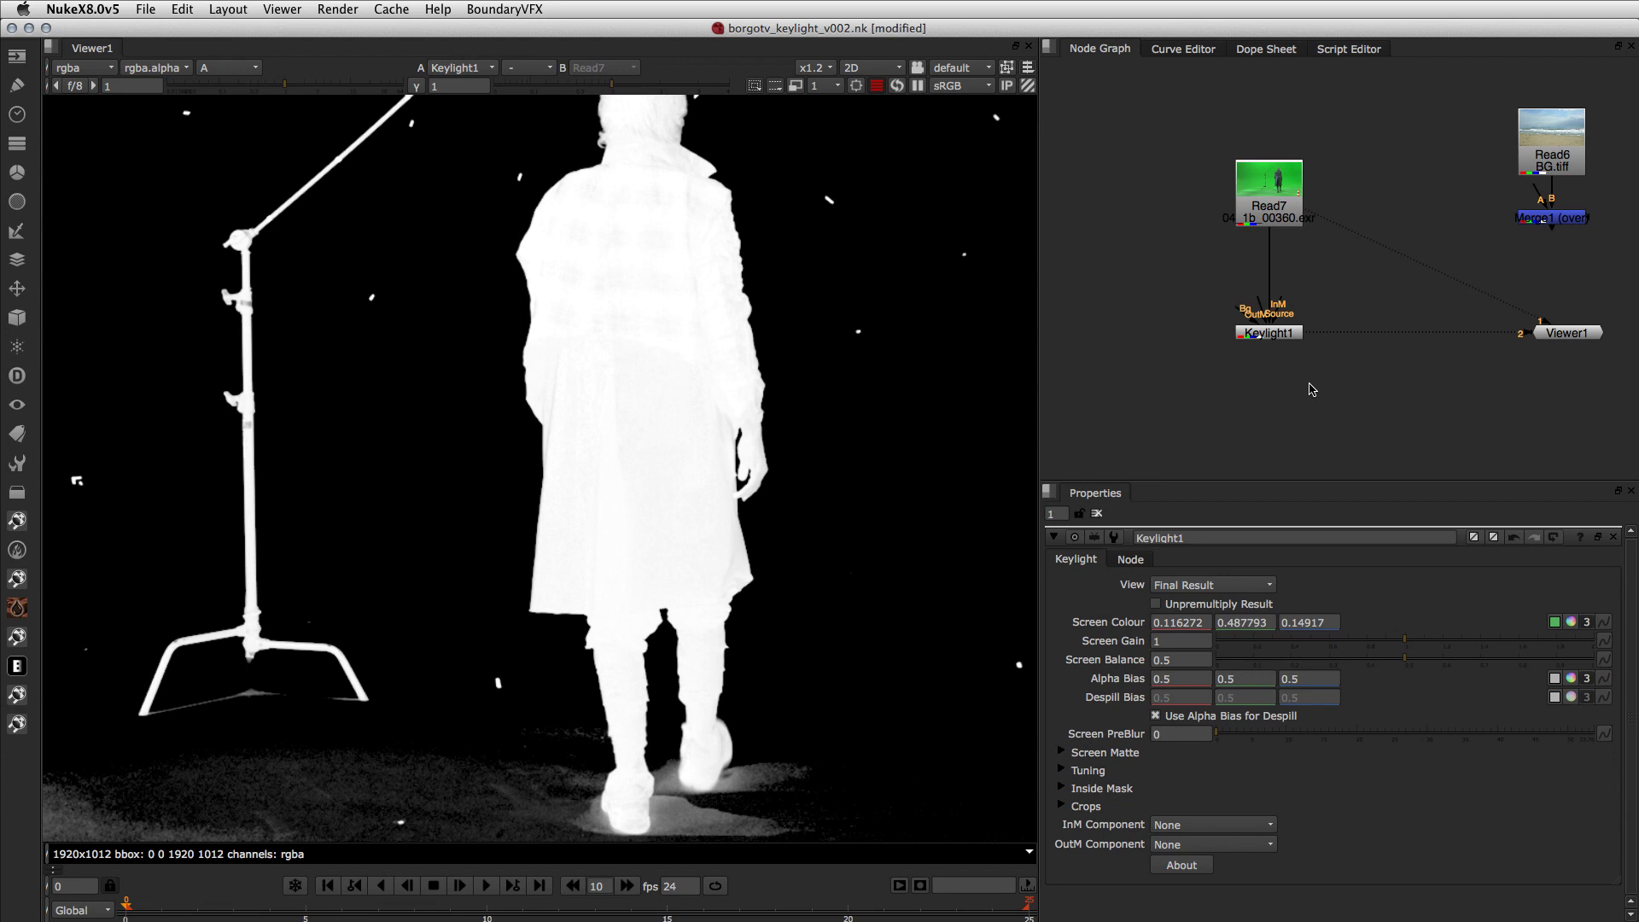
# Step: Try Screen Balance at 0.075 and at 1 while viewing the Keylight alpha
pyautogui.click(1168, 661)
pyautogui.write('0.075')
pyautogui.press('Return')
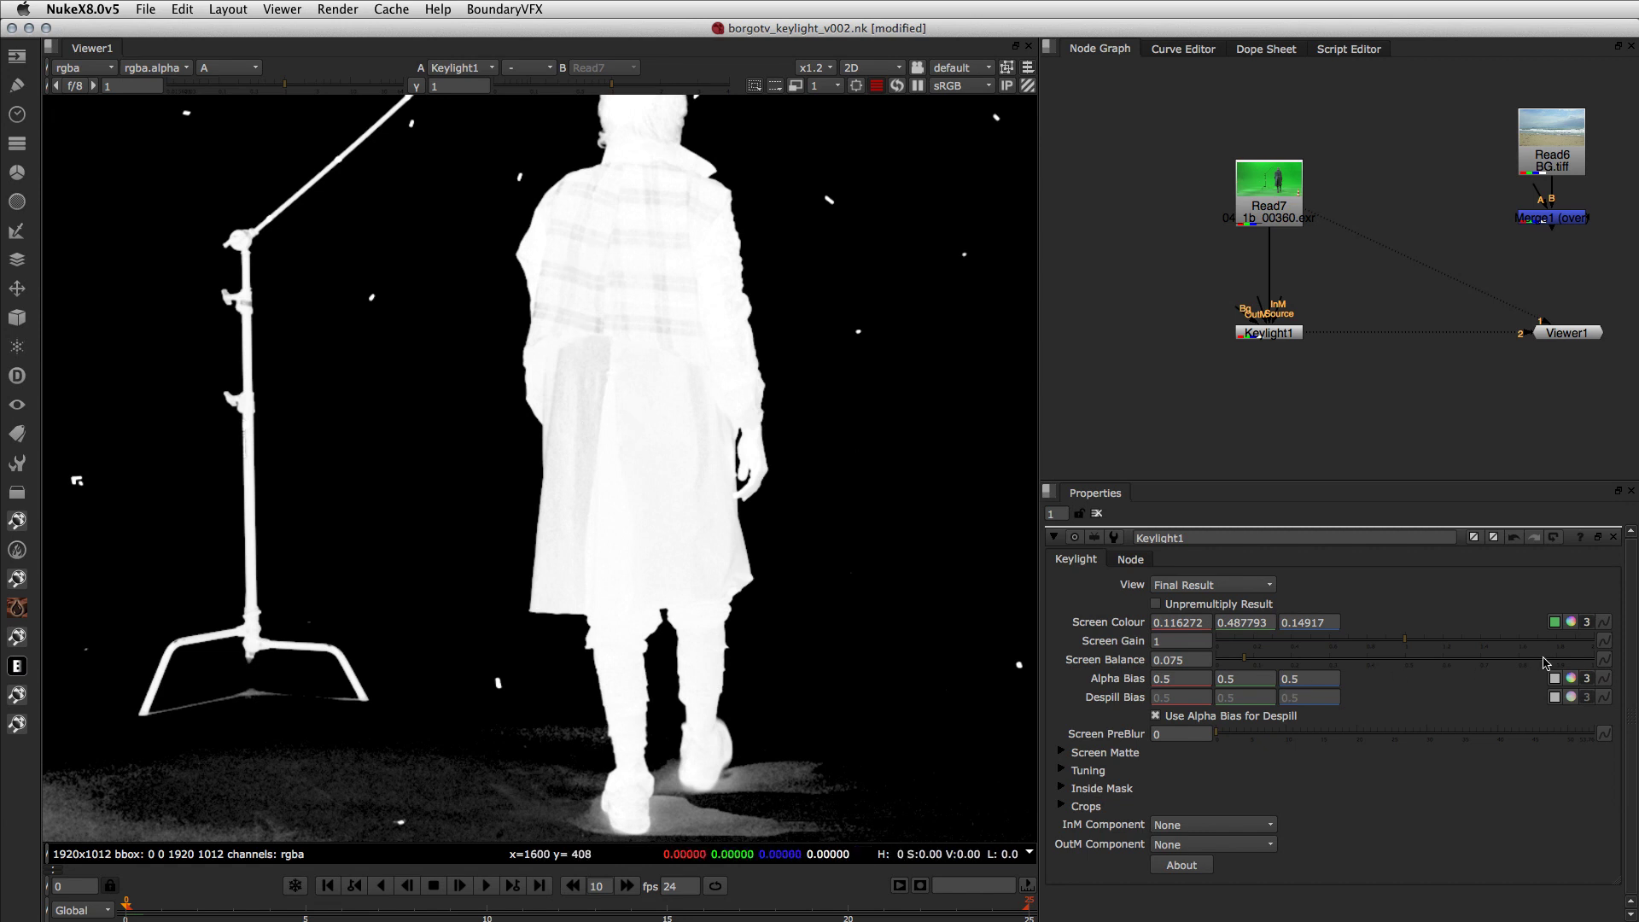
pyautogui.moveTo(1549, 663); pyautogui.dragTo(1611, 663)
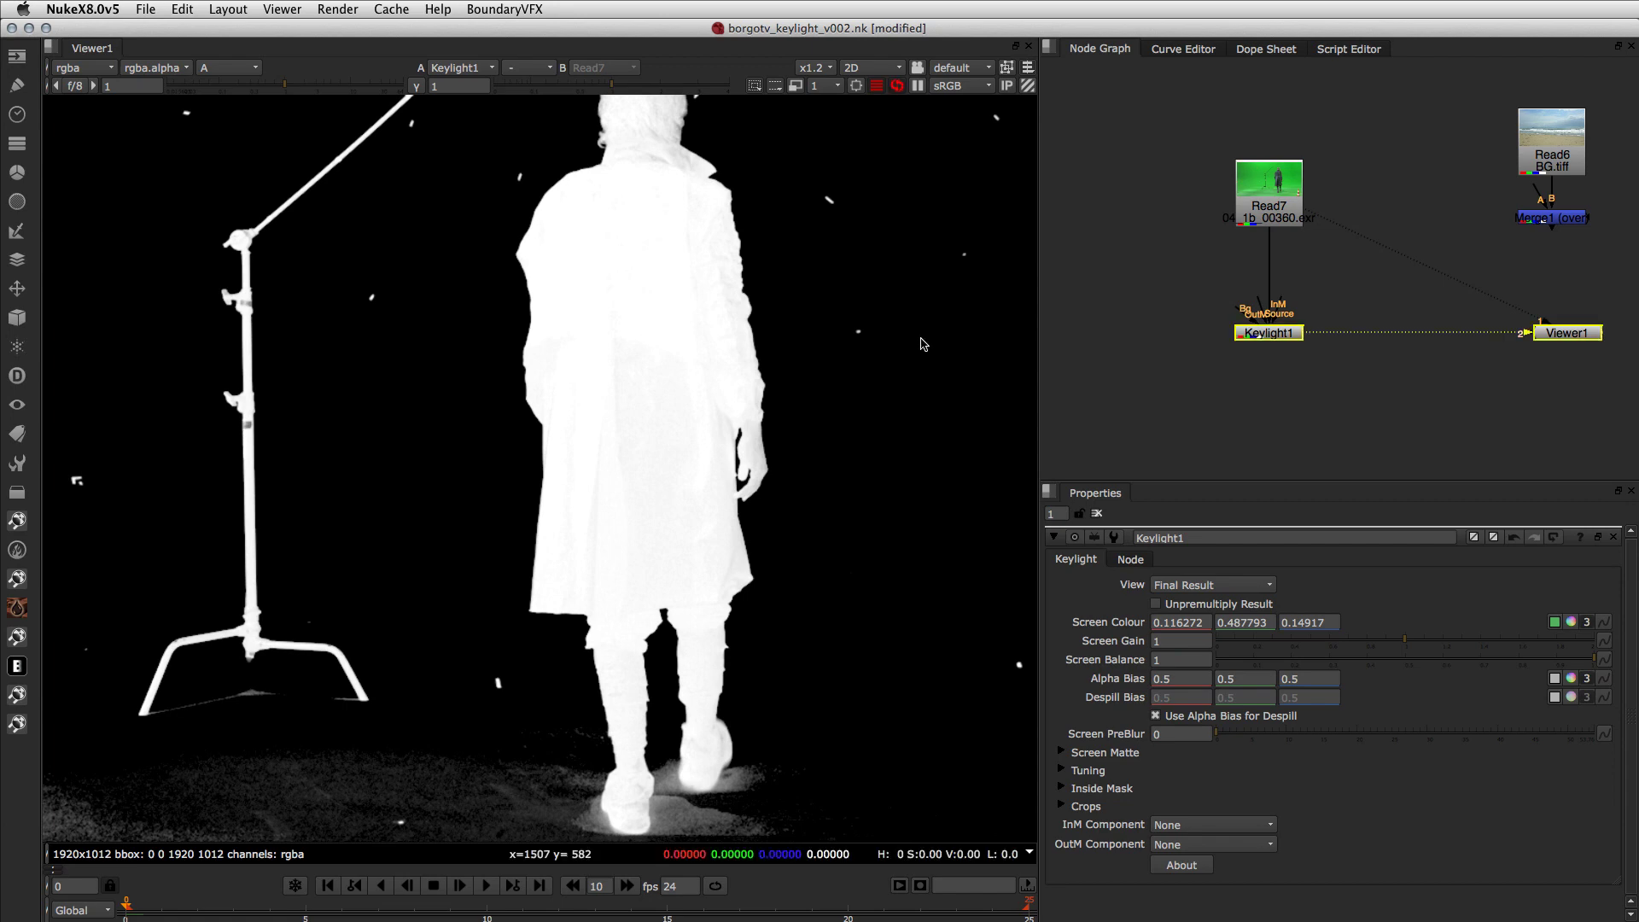
# Step: Compare Screen Balance values between 0 and 1 with viewer gamma at 0.02, settle on 0.95, and reset the gamma
pyautogui.moveTo(518, 91); pyautogui.dragTo(510, 86)
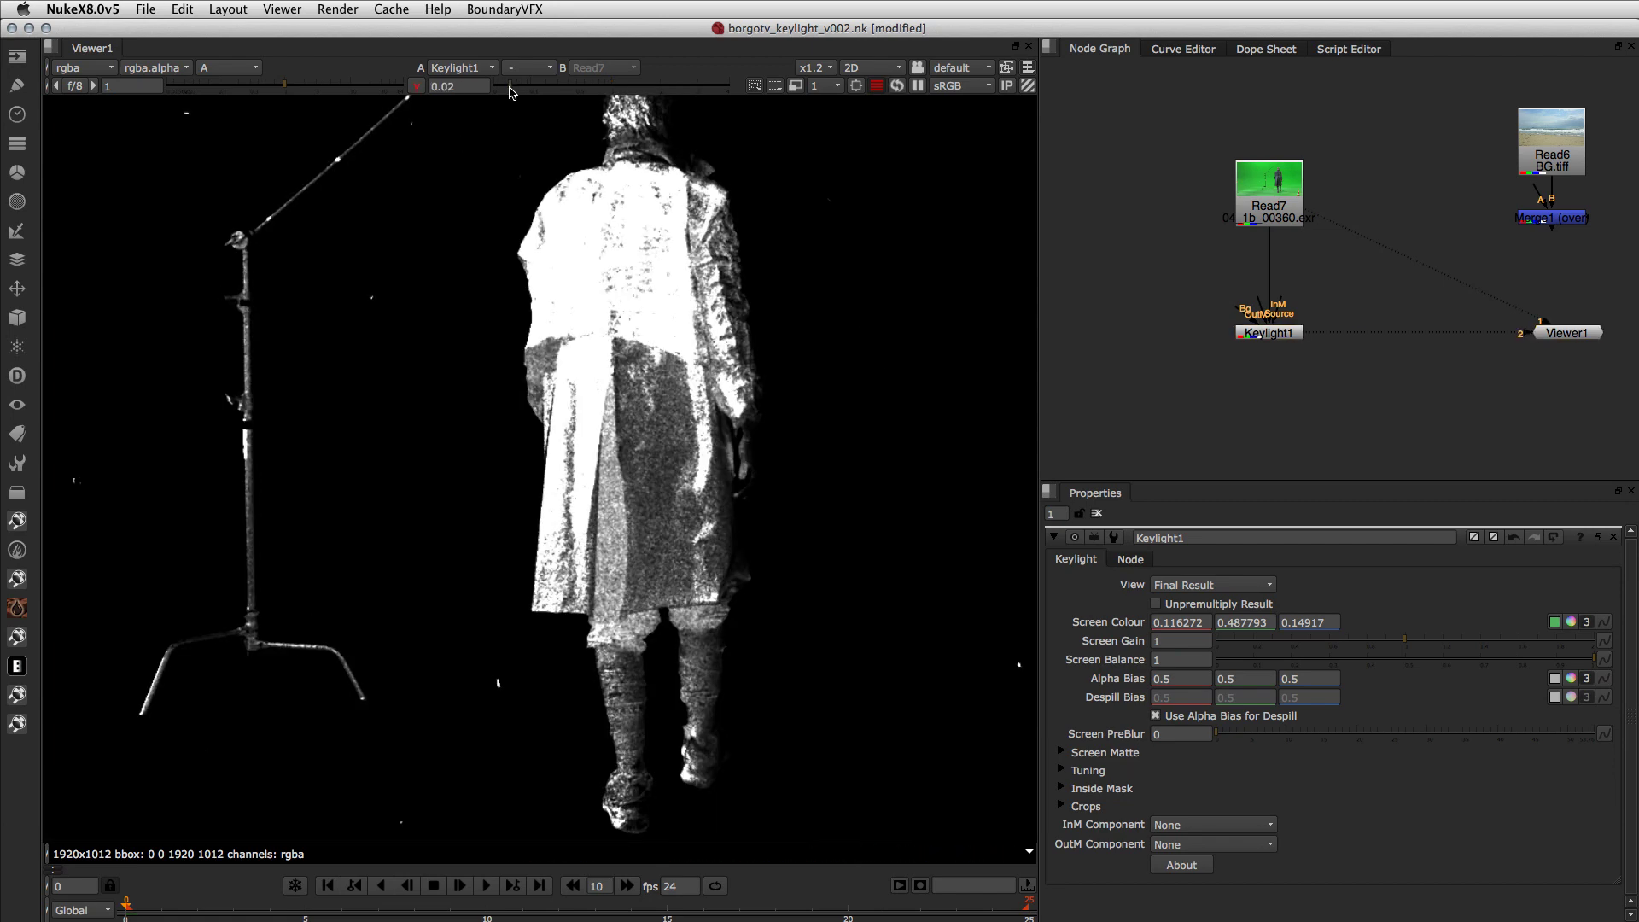
pyautogui.click(1546, 662)
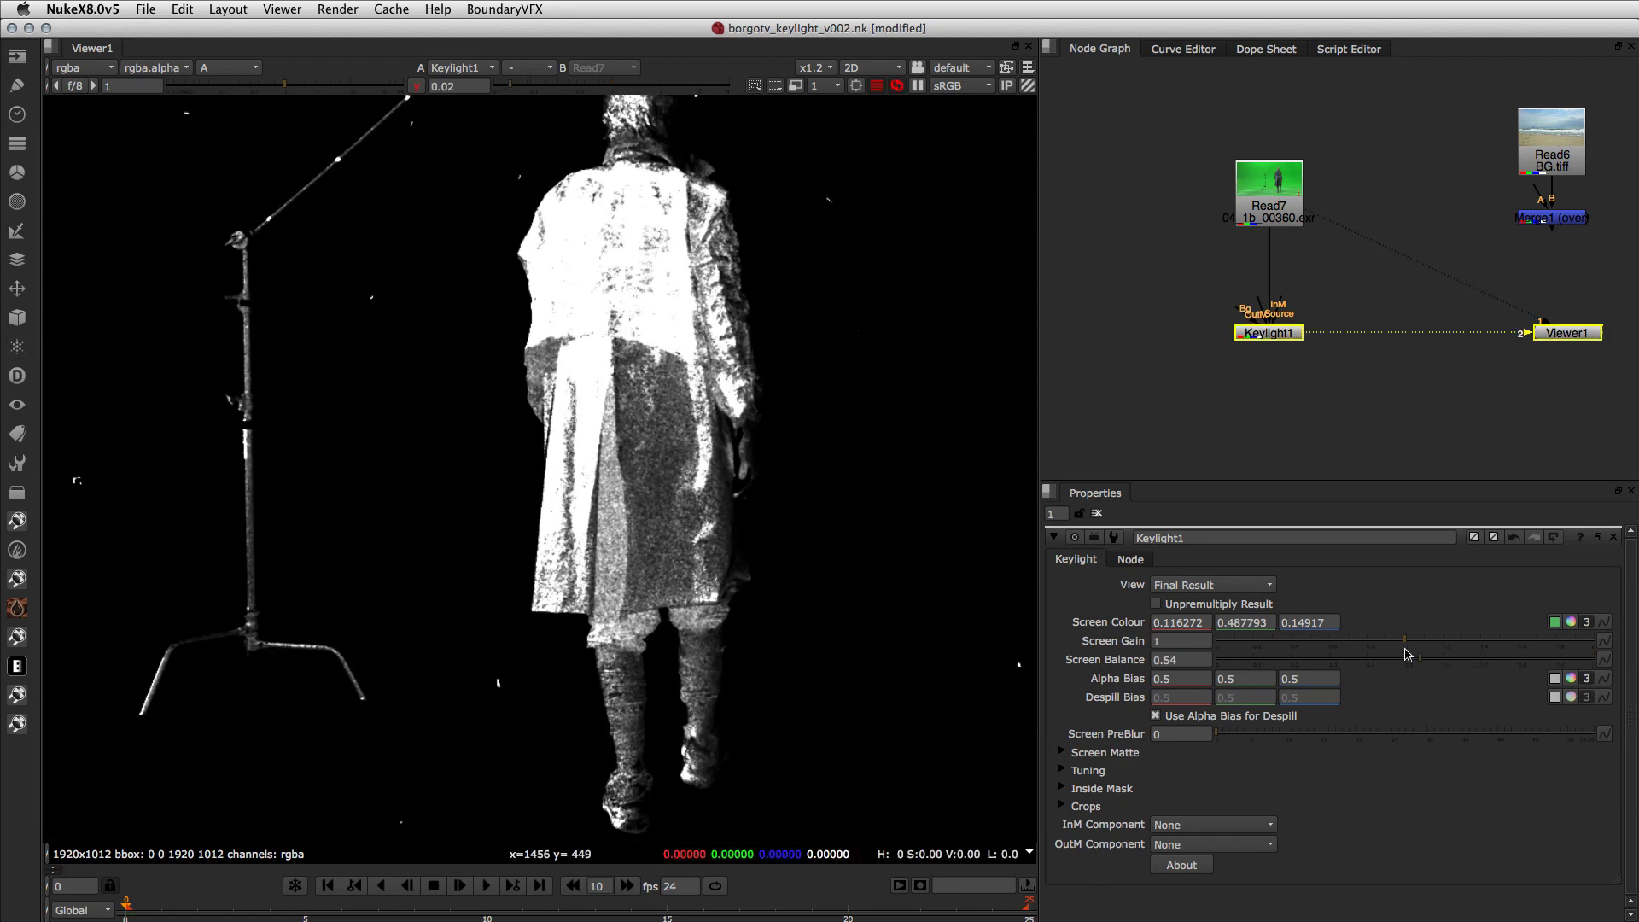
pyautogui.click(1239, 659)
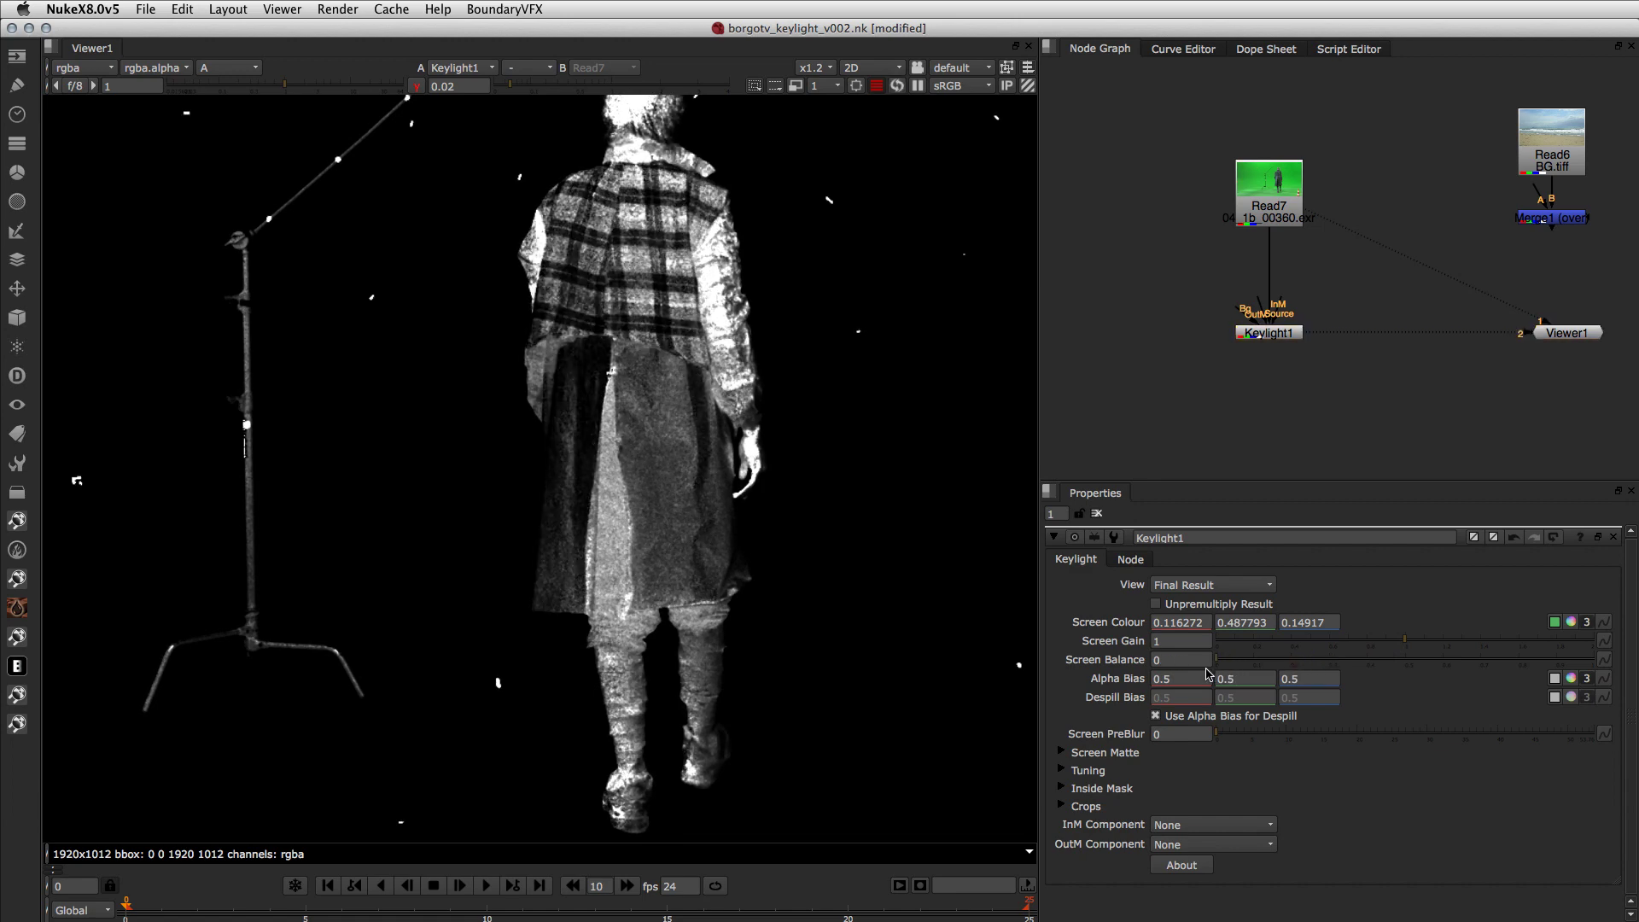
pyautogui.click(1462, 659)
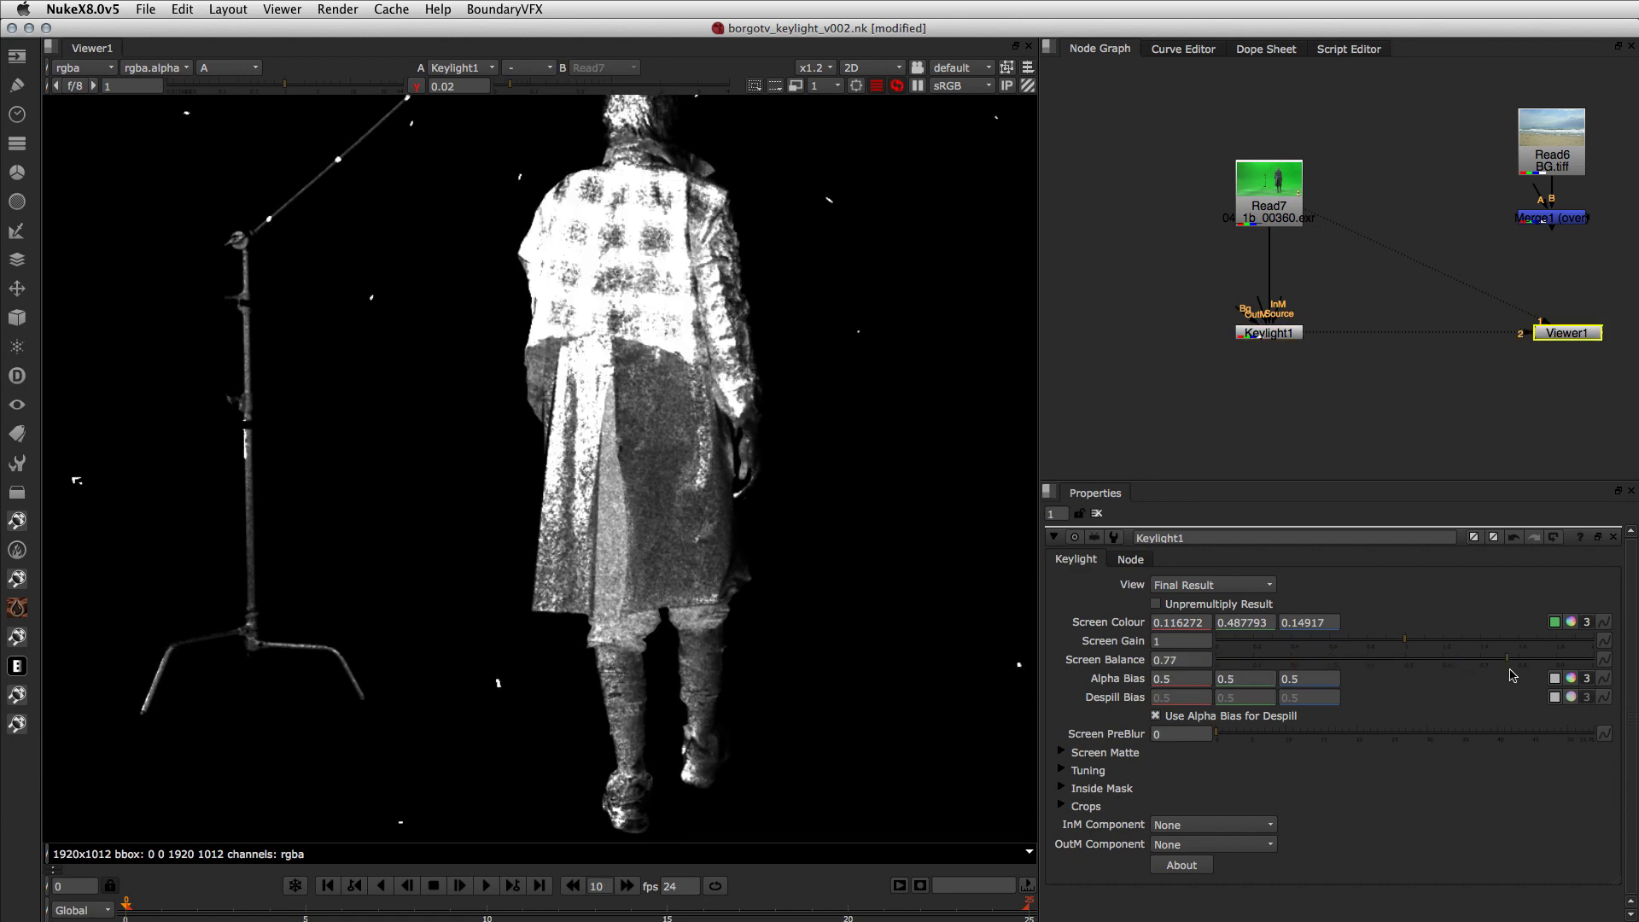
pyautogui.click(1581, 662)
pyautogui.click(1576, 660)
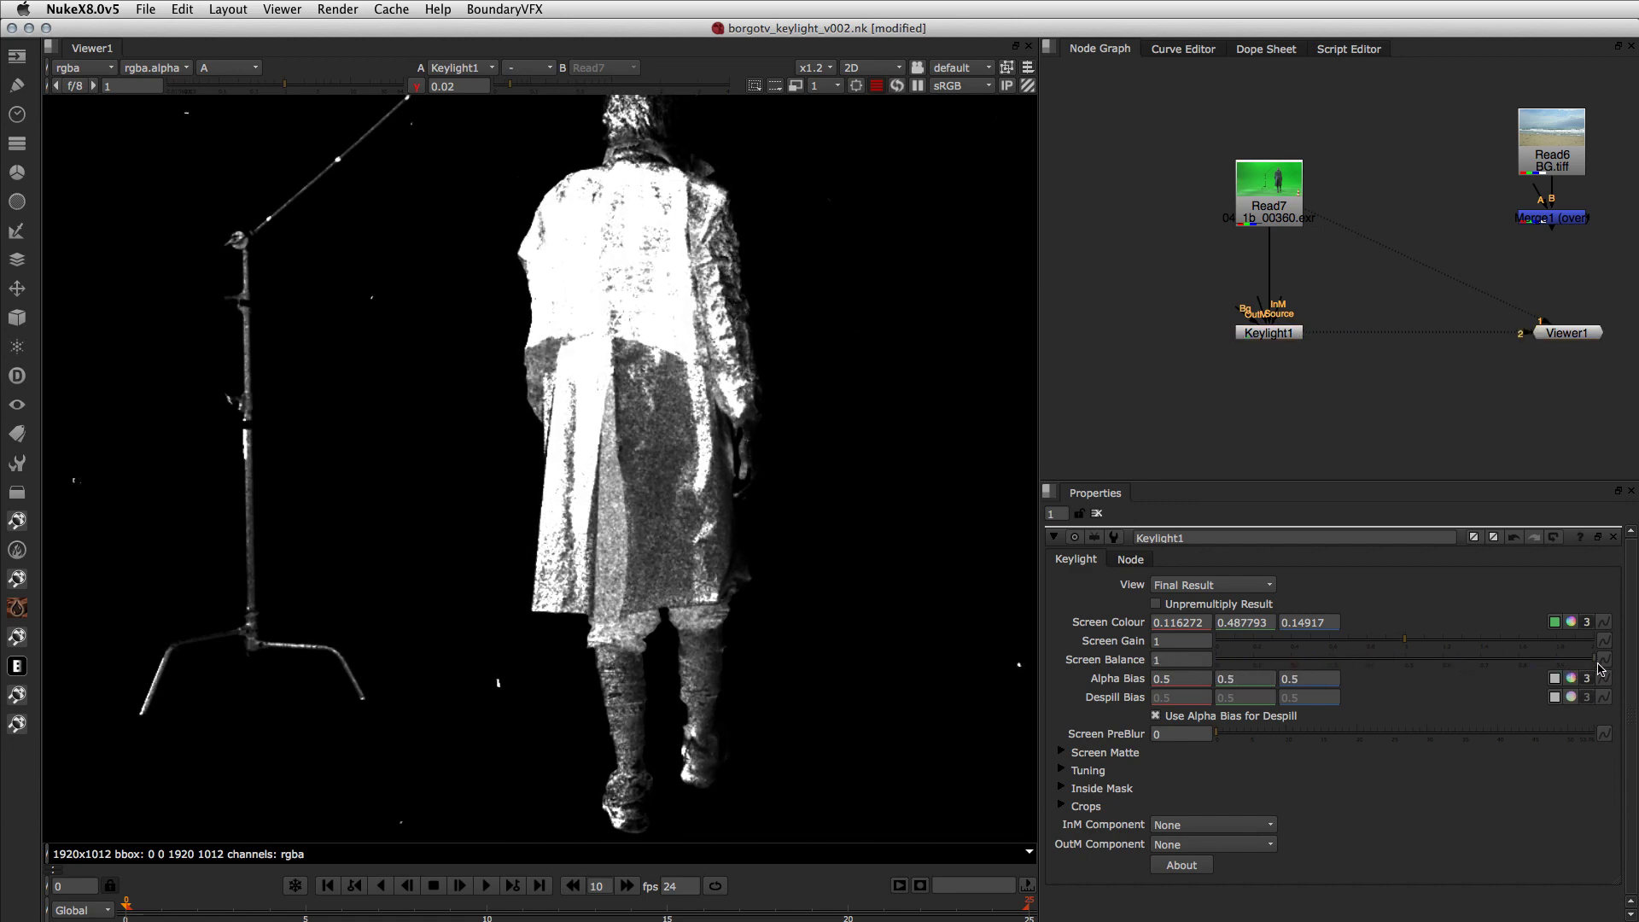
pyautogui.click(416, 87)
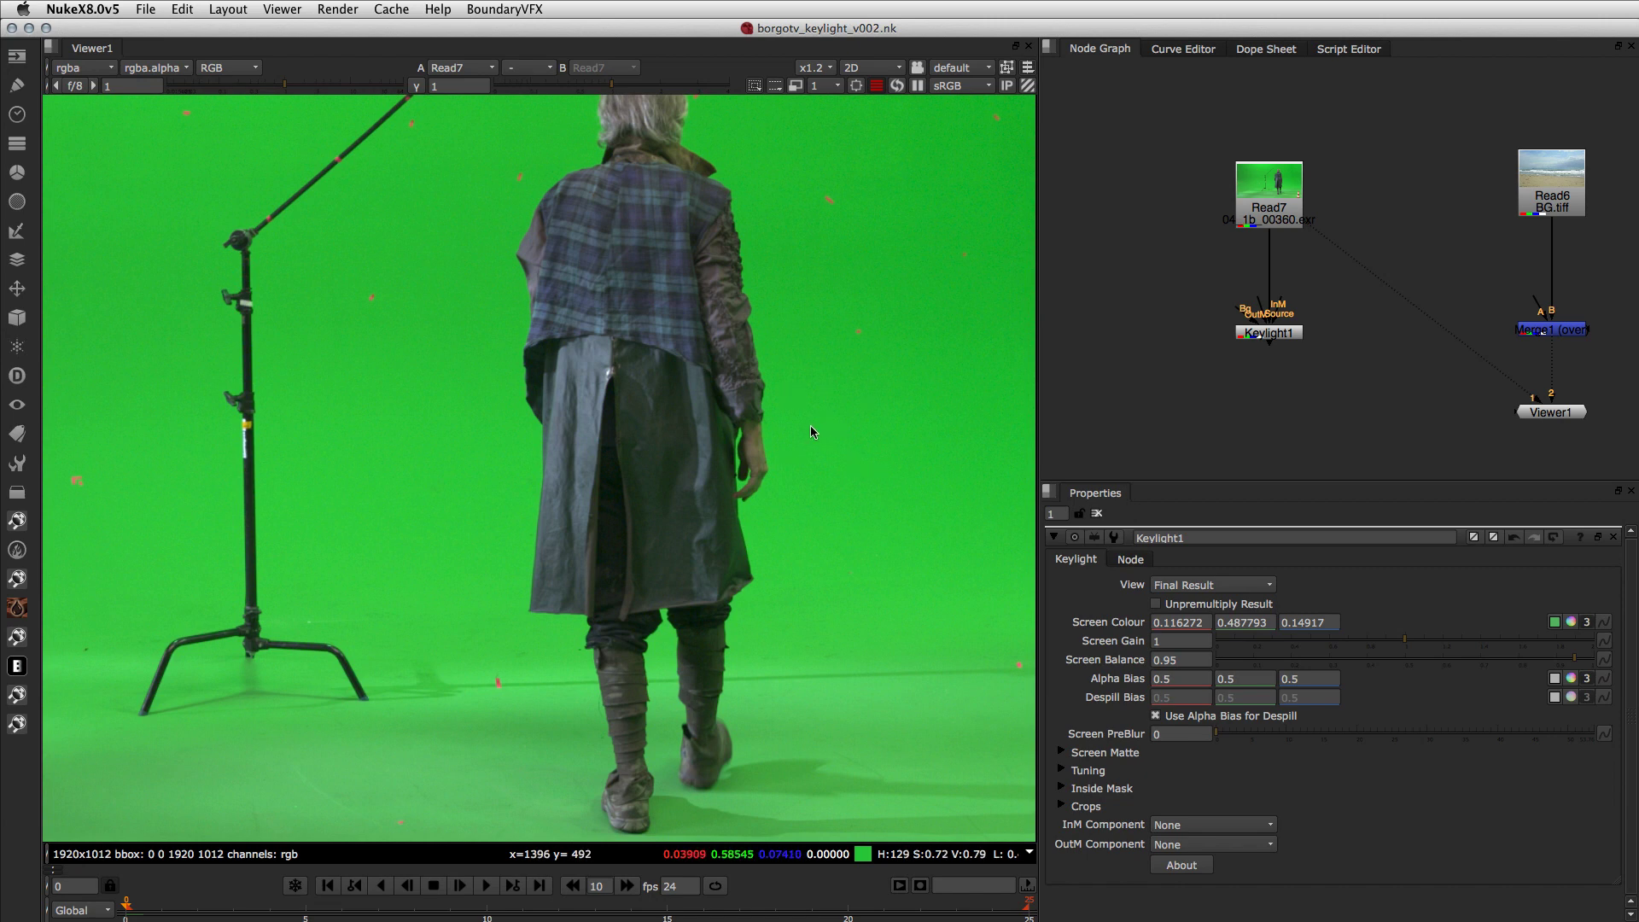
# Step: Toggle Alpha Bias colour sampling on and off, and disable Use Alpha Bias for Despill
pyautogui.click(1555, 680)
pyautogui.click(1556, 680)
pyautogui.click(1156, 716)
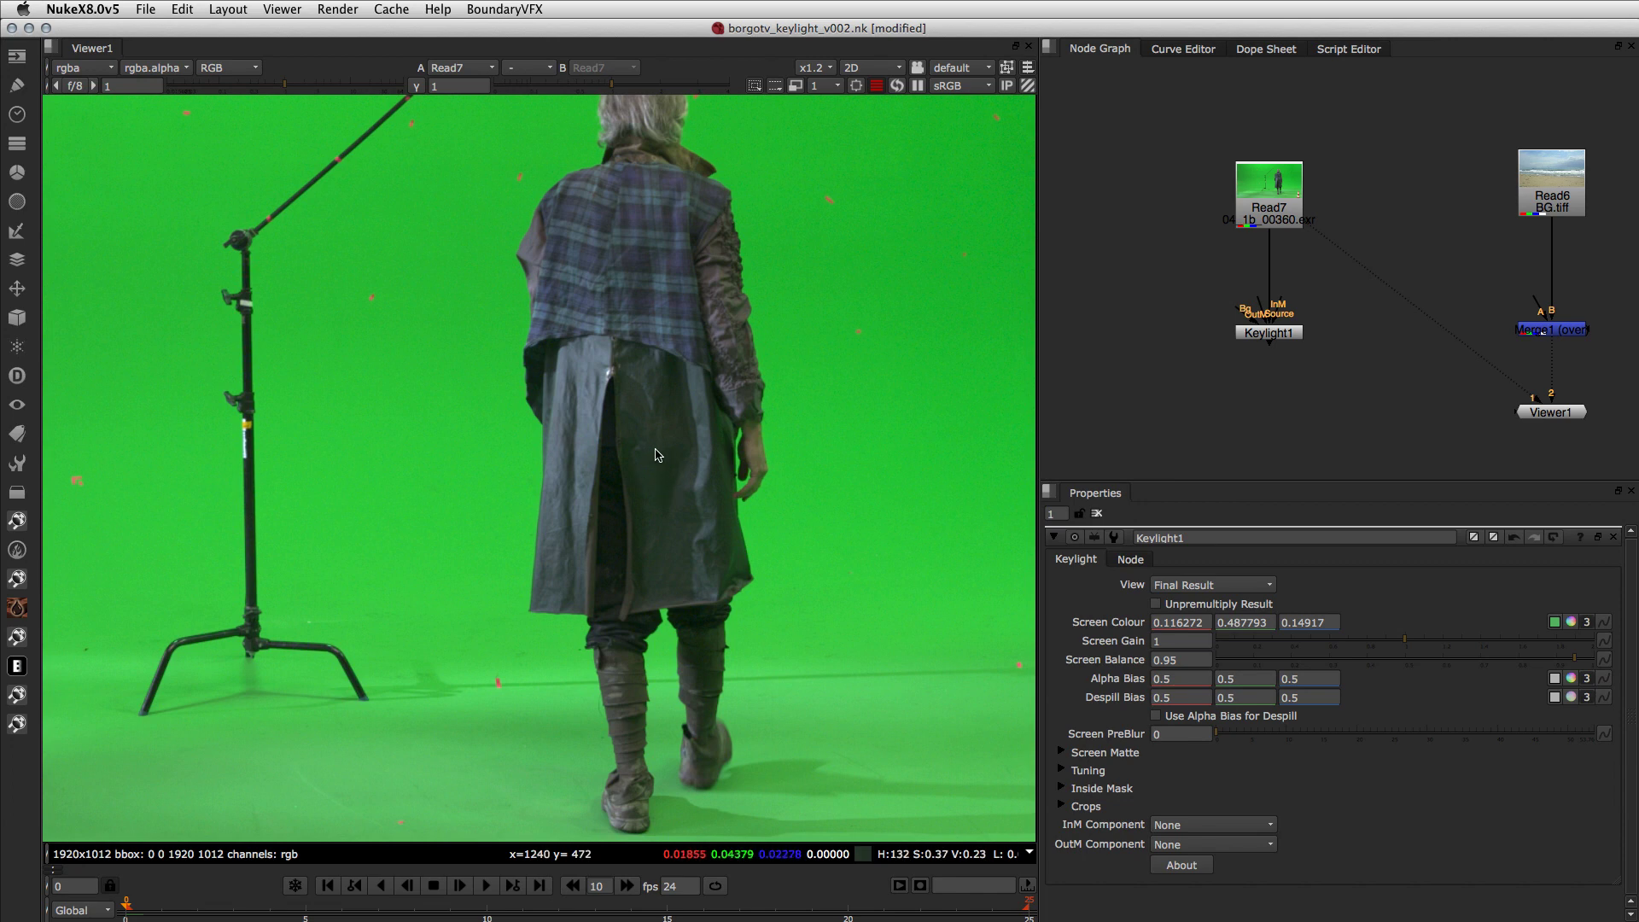
# Step: Add a Reformat node directly after the Read6 beach background
pyautogui.click(1566, 206)
pyautogui.press('Tab')
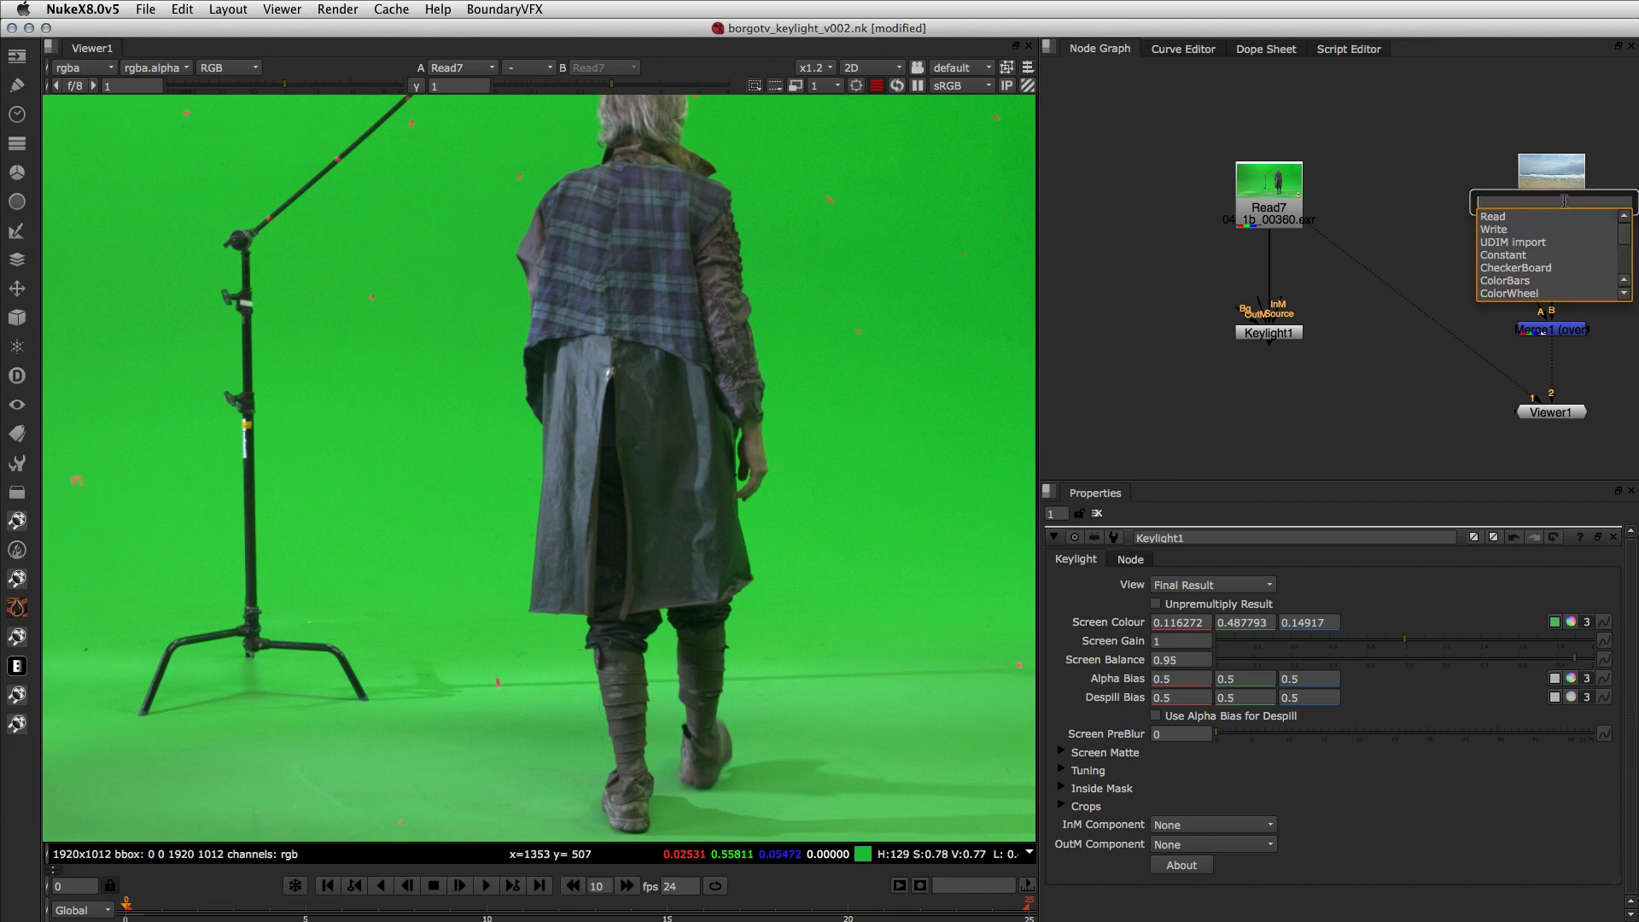
pyautogui.write('refo')
pyautogui.press('Return')
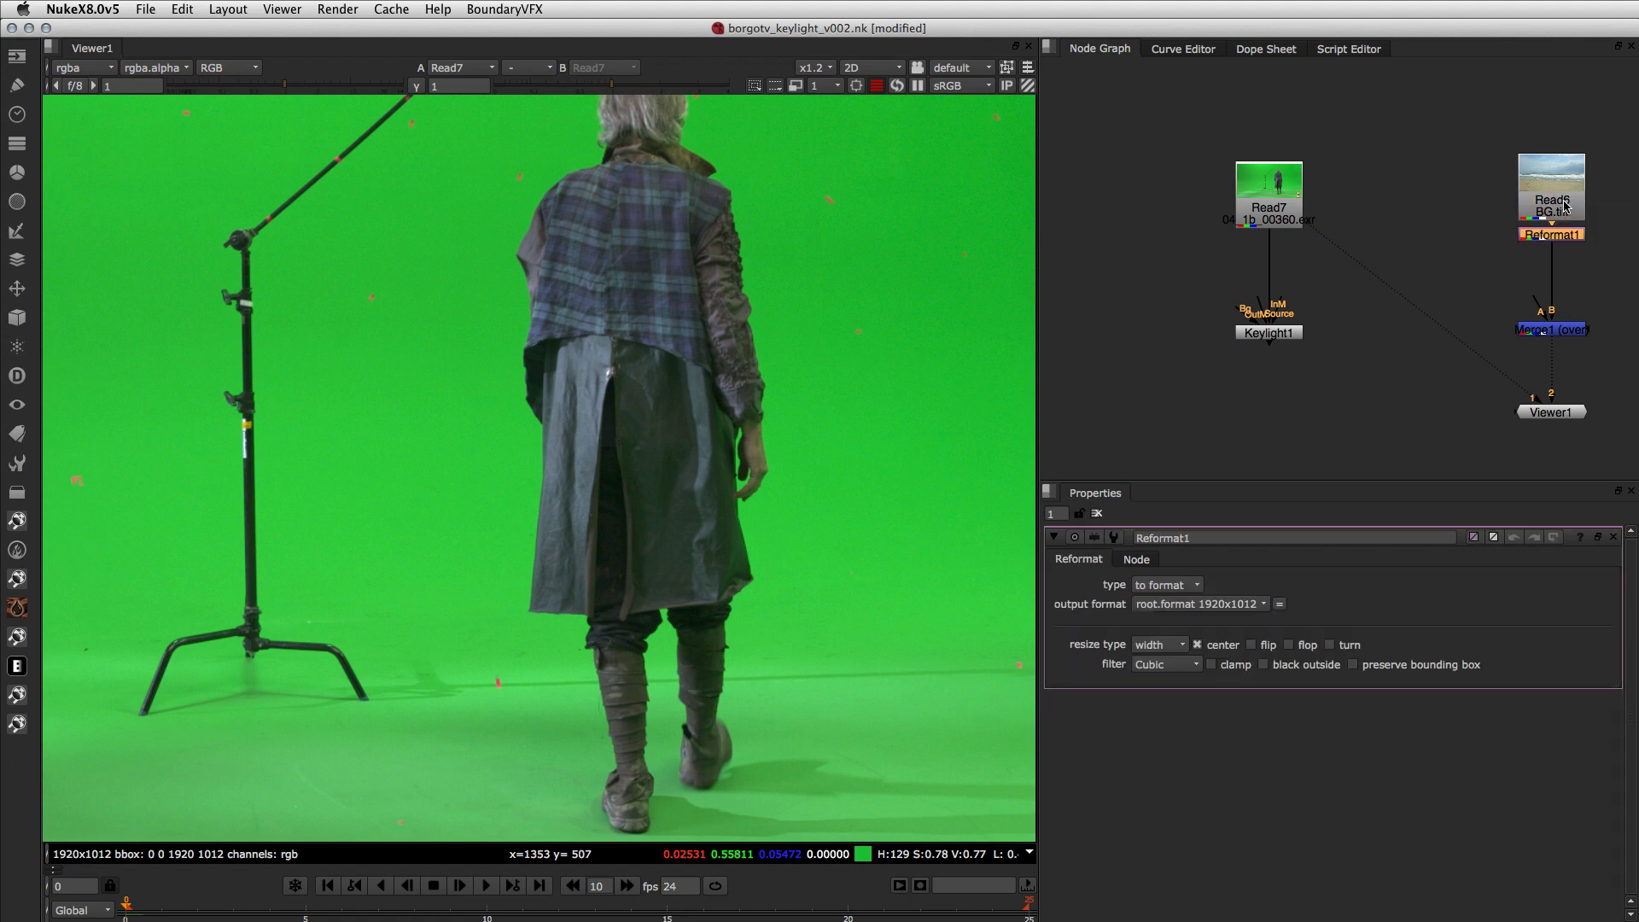
# Step: Connect the A input of the Merge (over) node to Keylight1 and view the composite over the beach
pyautogui.click(1415, 445)
pyautogui.moveTo(1535, 304); pyautogui.dragTo(1285, 339)
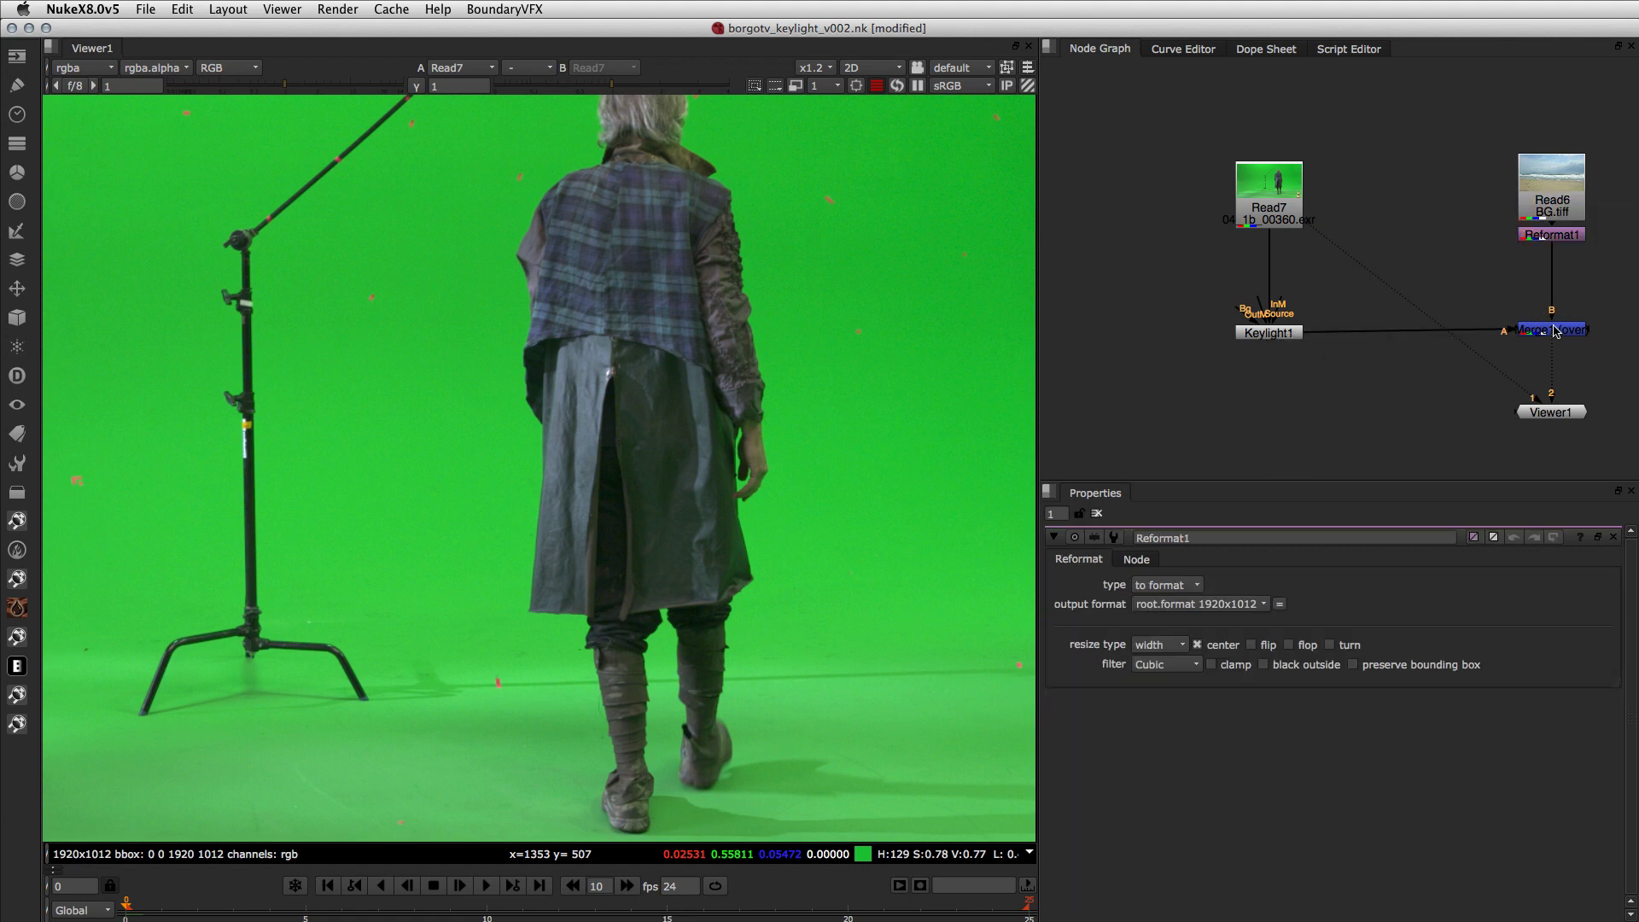
pyautogui.moveTo(1554, 327); pyautogui.dragTo(1552, 331)
pyautogui.press('2')
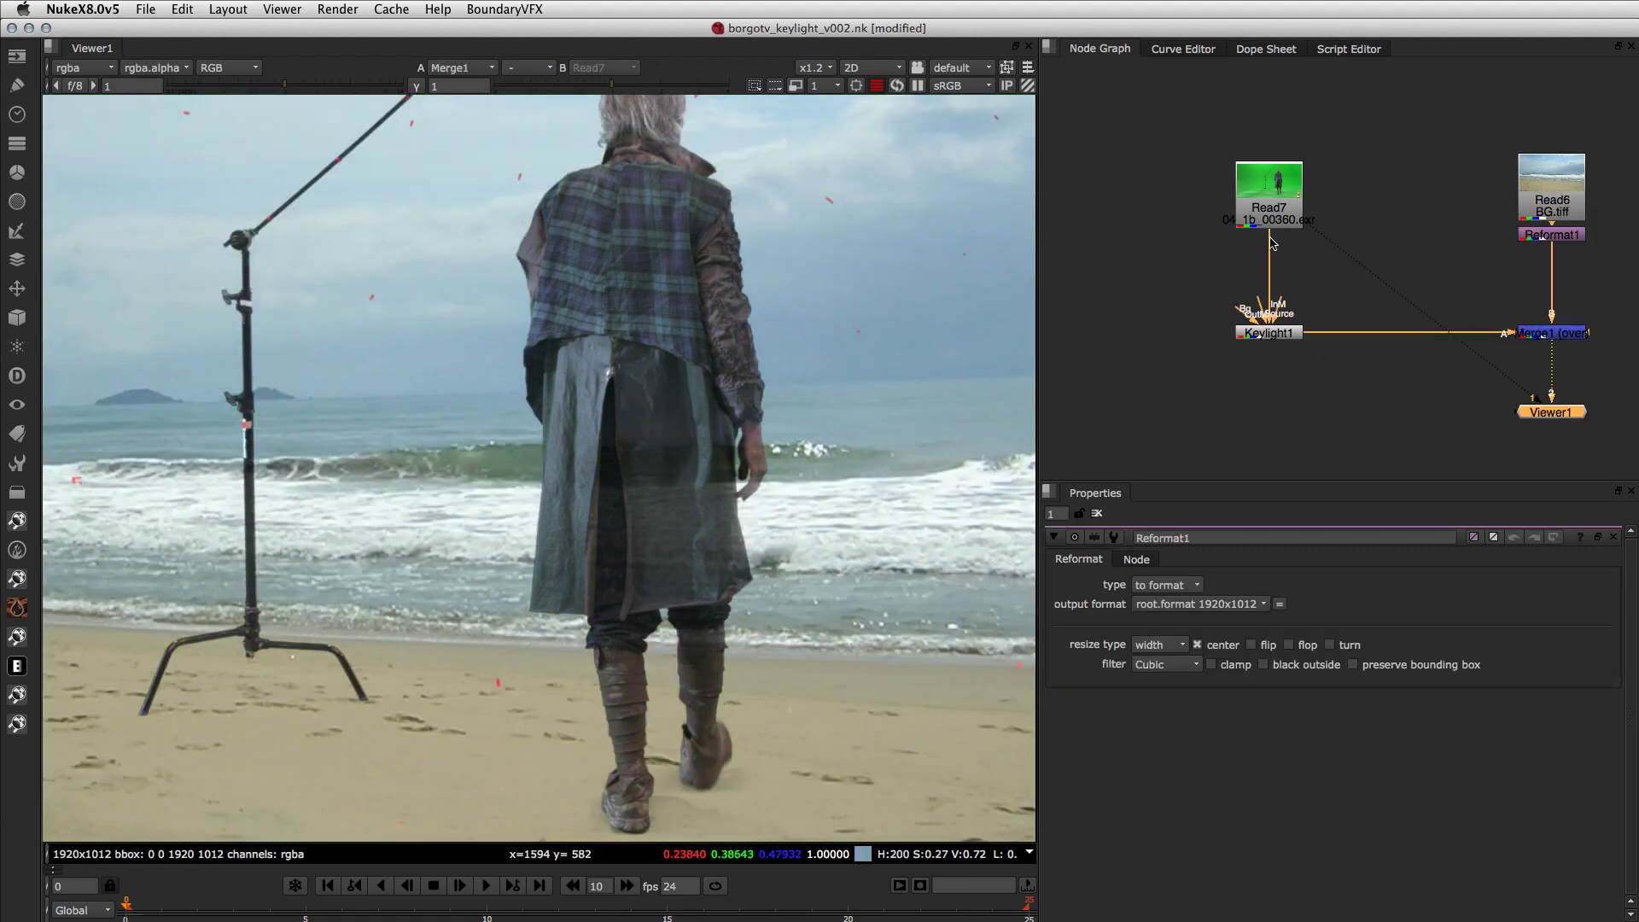
# Step: Compare the original green-screen plate with the beach composite by switching the viewer back and forth
pyautogui.press('1')
pyautogui.press('2')
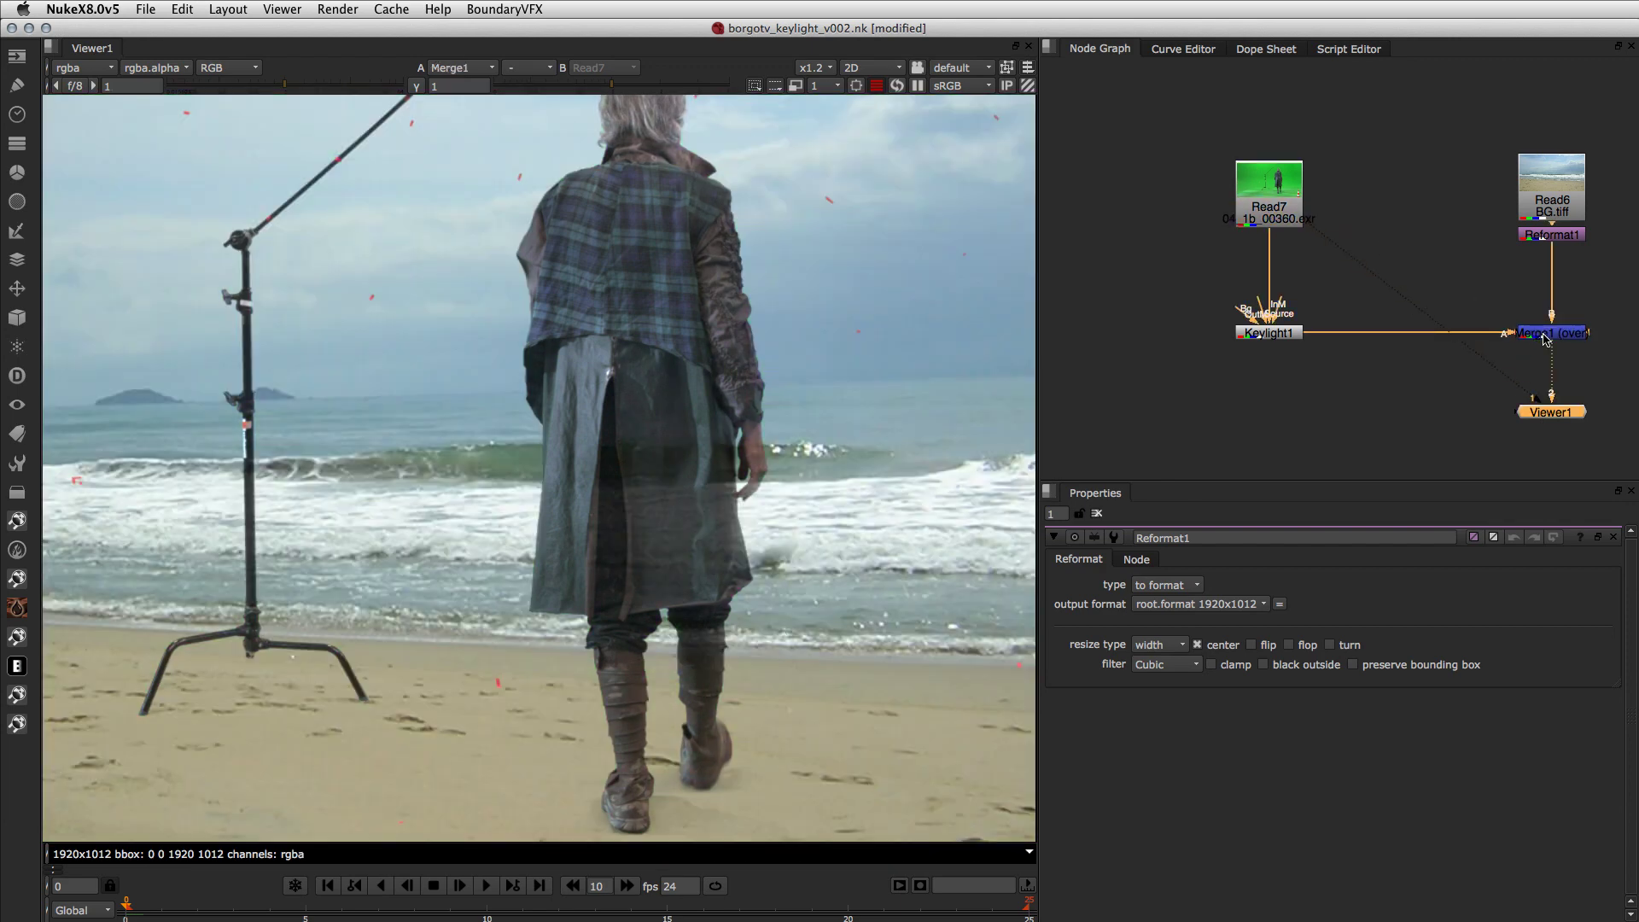
pyautogui.press('1')
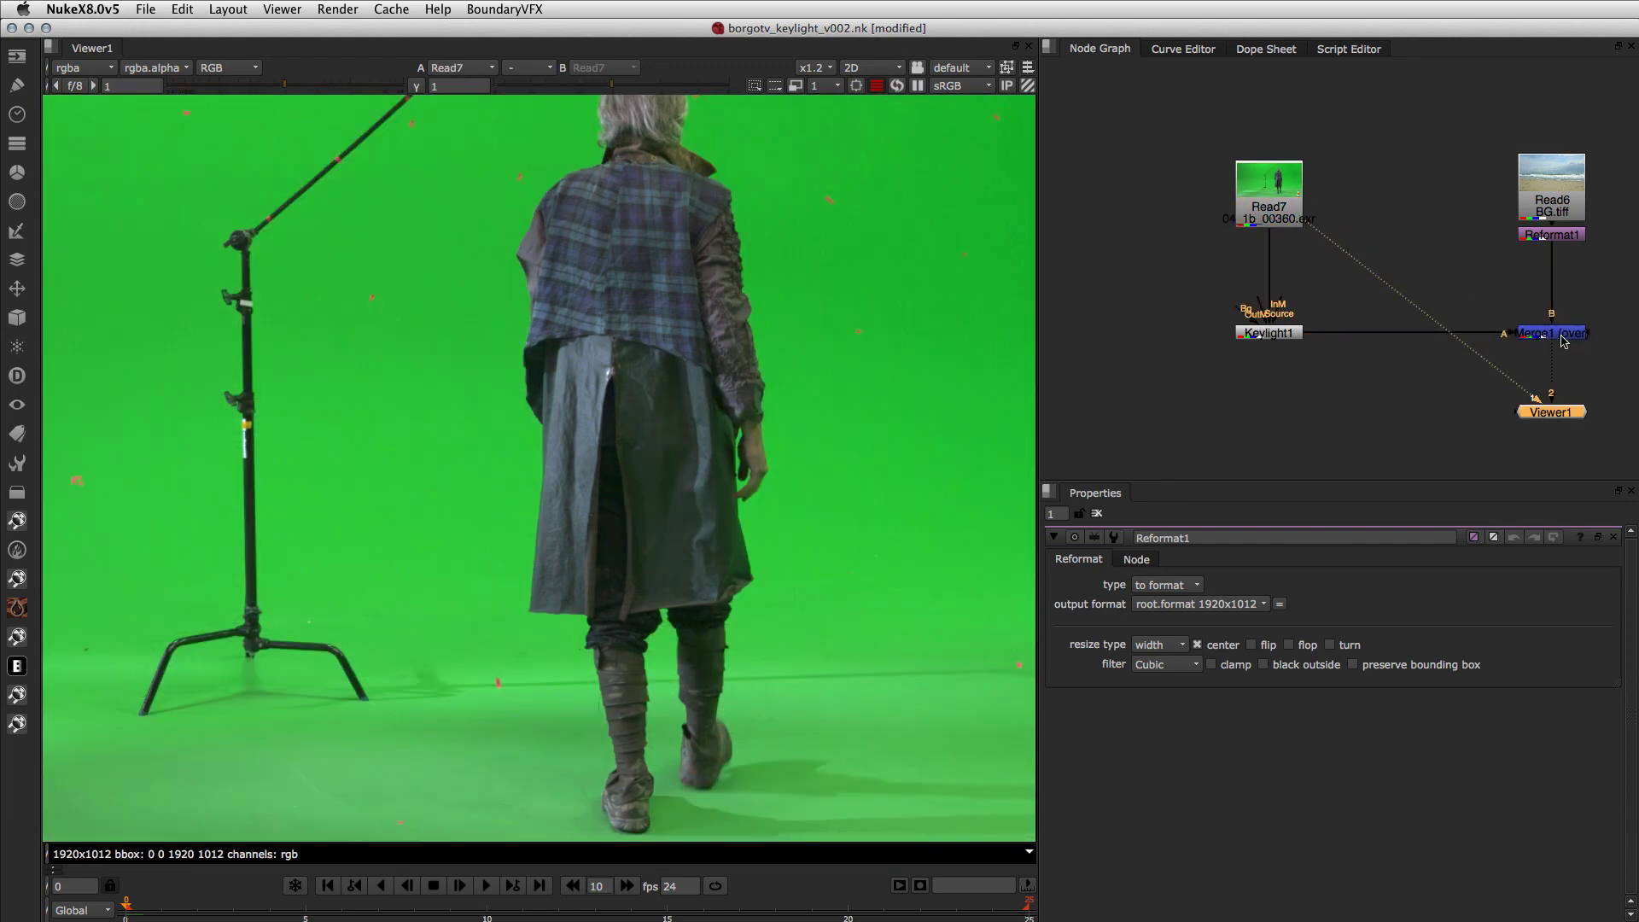
pyautogui.press('2')
pyautogui.press('1')
pyautogui.press('2')
pyautogui.press('1')
pyautogui.press('2')
# Step: Compare the plate and the composite up close around the actor's hand and coat
pyautogui.scroll(10, 827, 487)
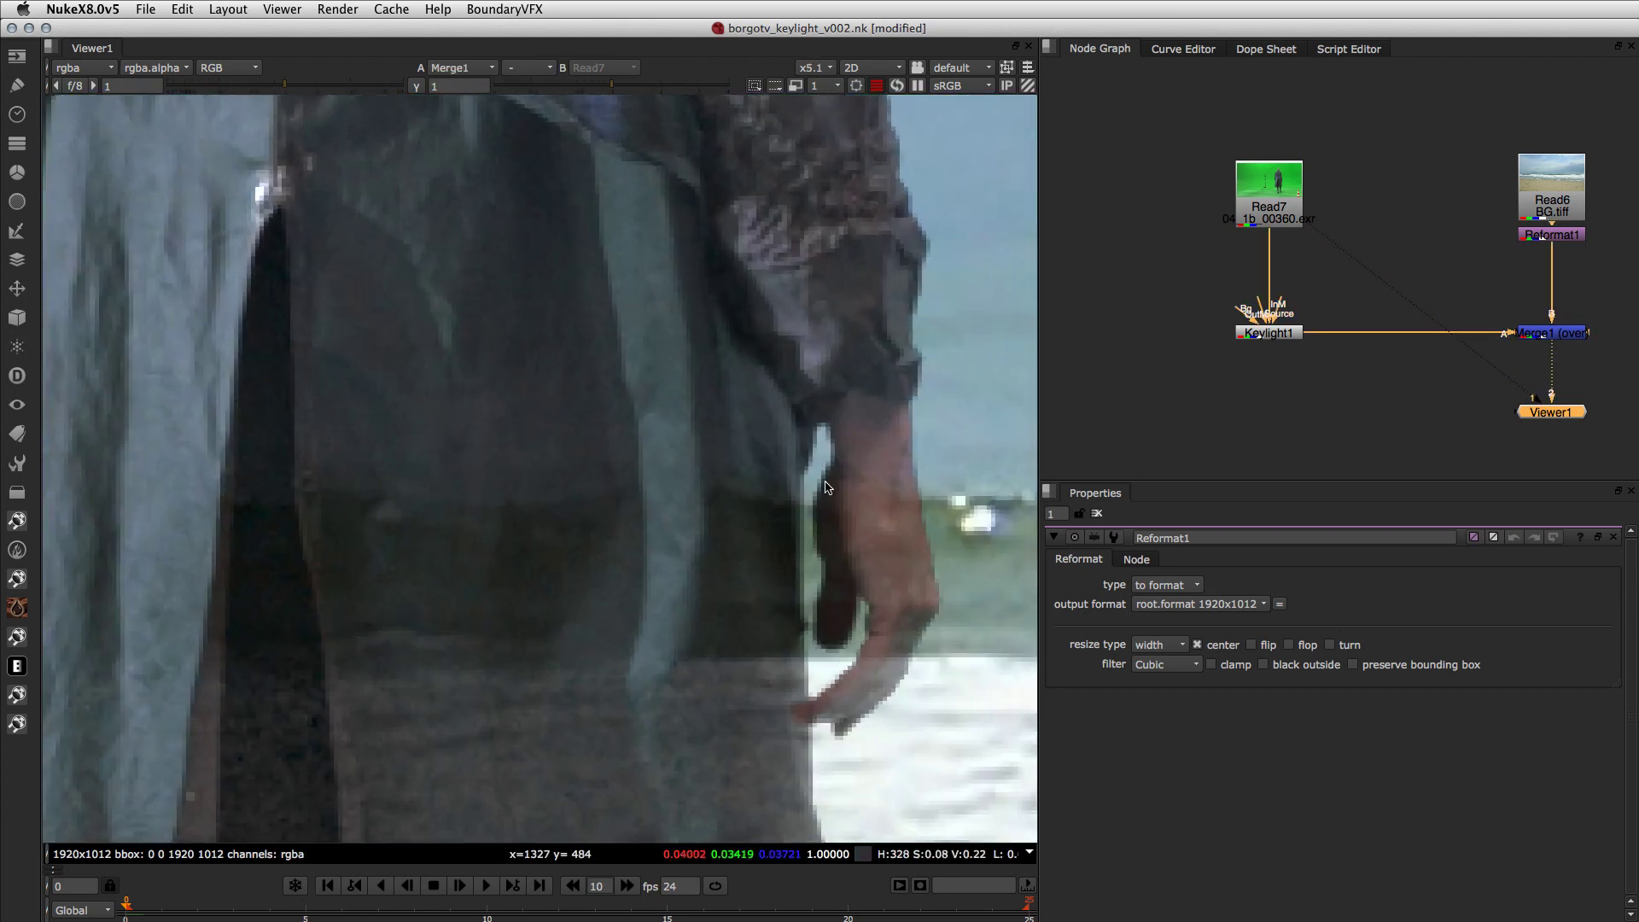
pyautogui.press('1')
pyautogui.press('2')
pyautogui.press('1')
pyautogui.press('2')
pyautogui.press('1')
pyautogui.press('2')
# Step: Open Keylight1's settings and sample Despill Bias from the lower coat area, about 0.044, 0.078, 0.064
pyautogui.doubleClick(1268, 333)
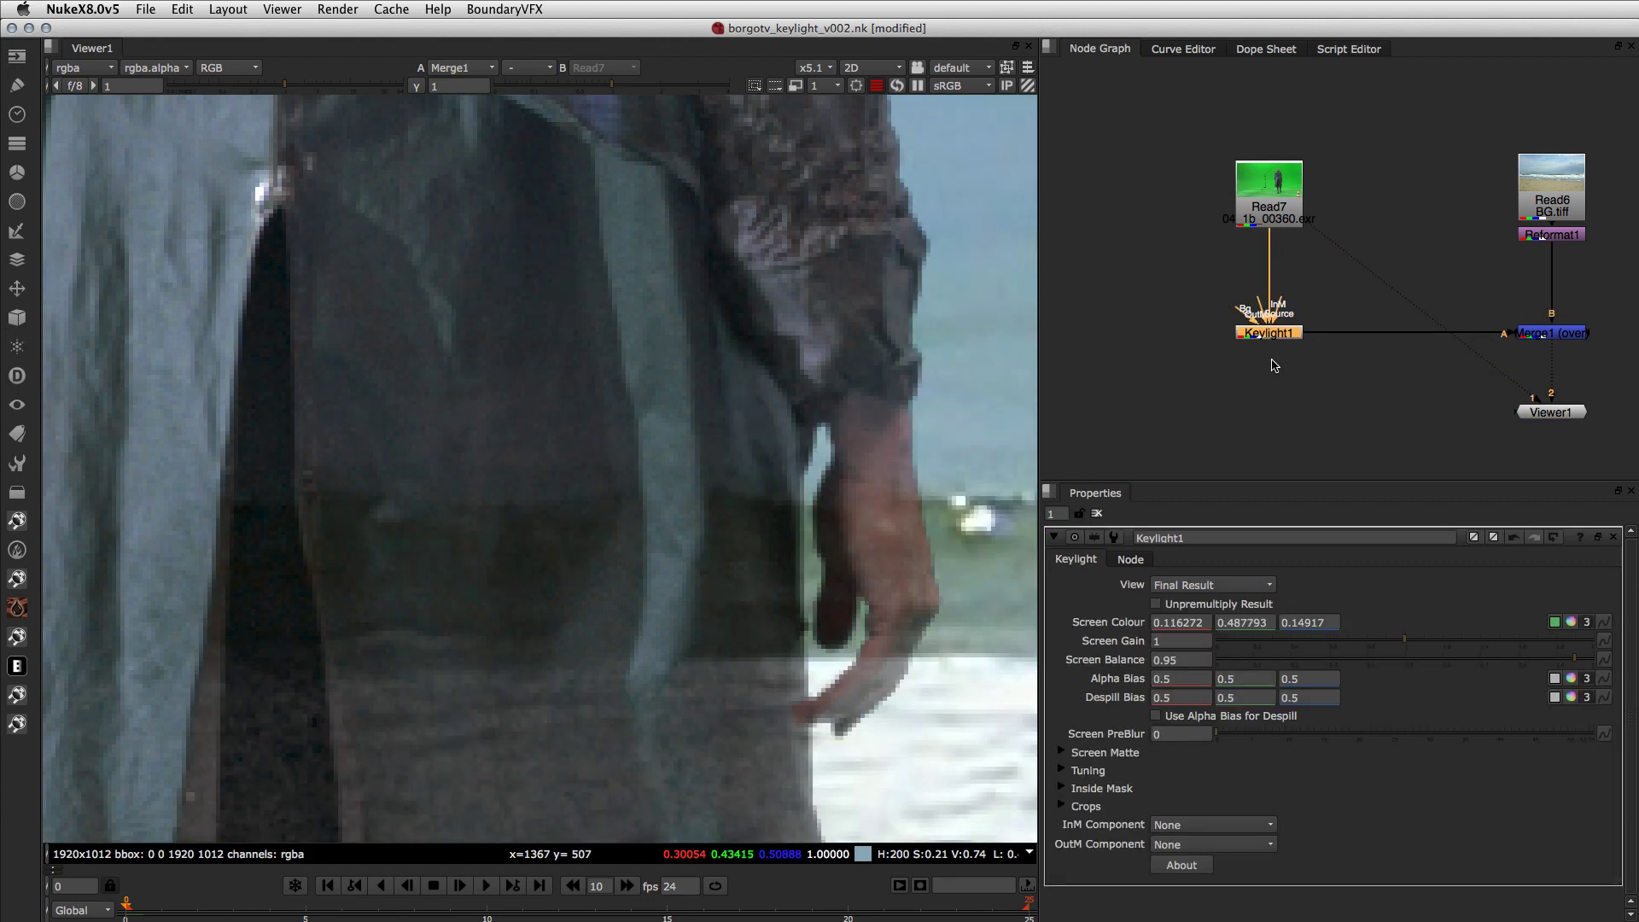
pyautogui.click(1557, 696)
pyautogui.keyDown('super'); pyautogui.moveTo(606, 619); pyautogui.dragTo(783, 719); pyautogui.keyUp('super')
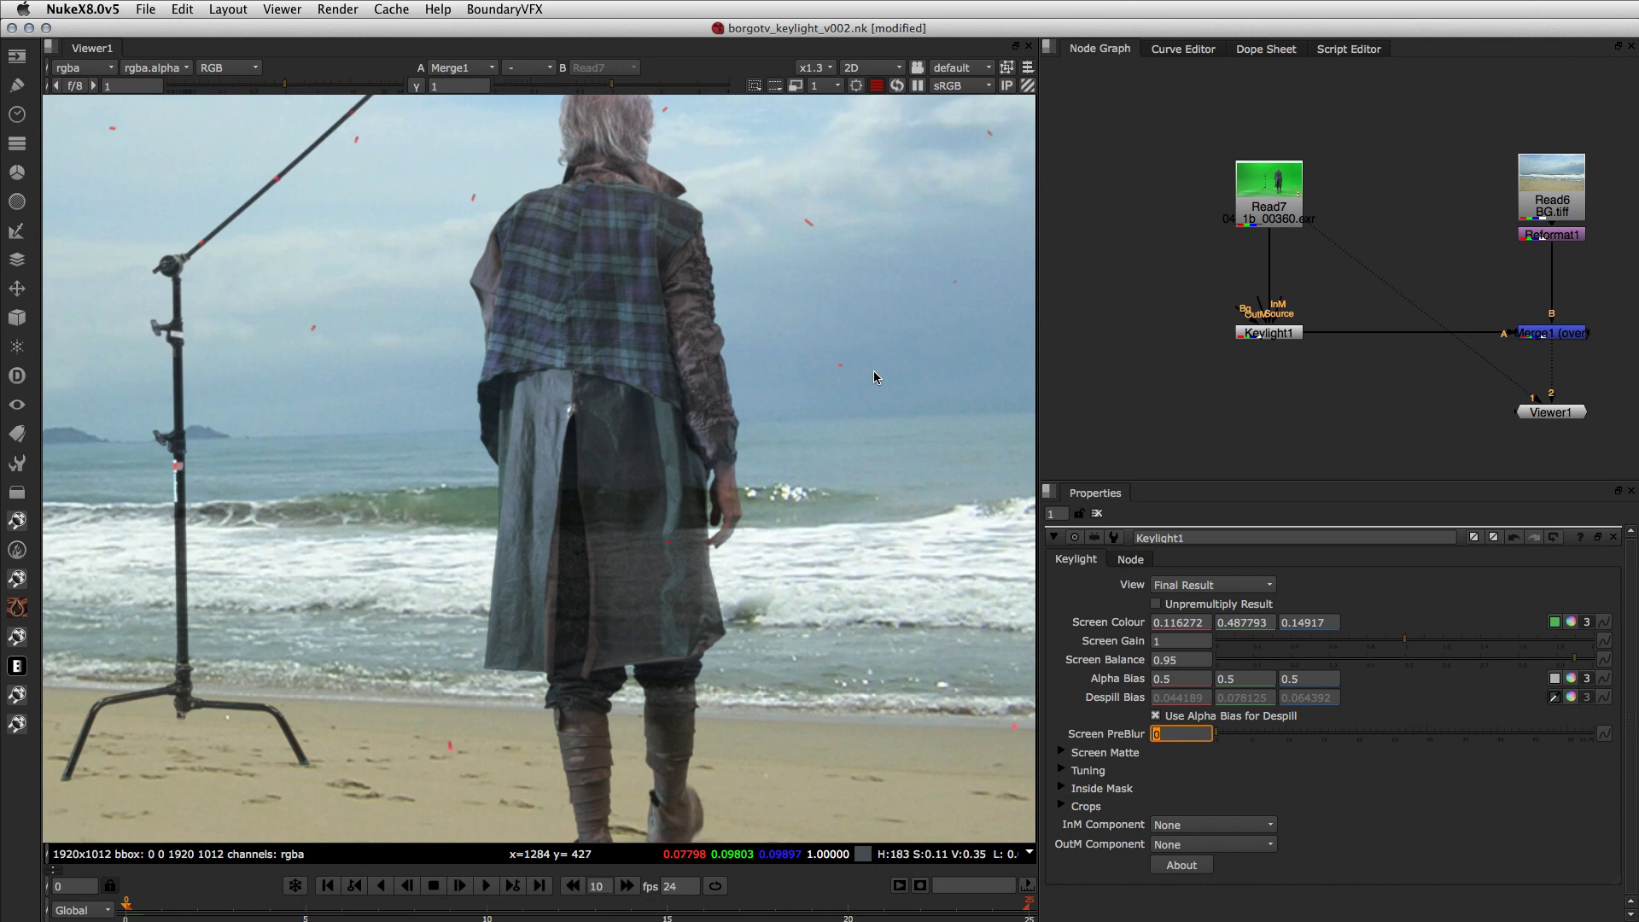
# Step: View Keylight1's alpha channel and examine the matte up close around the actor's head
pyautogui.click(606, 303)
pyautogui.press('a')
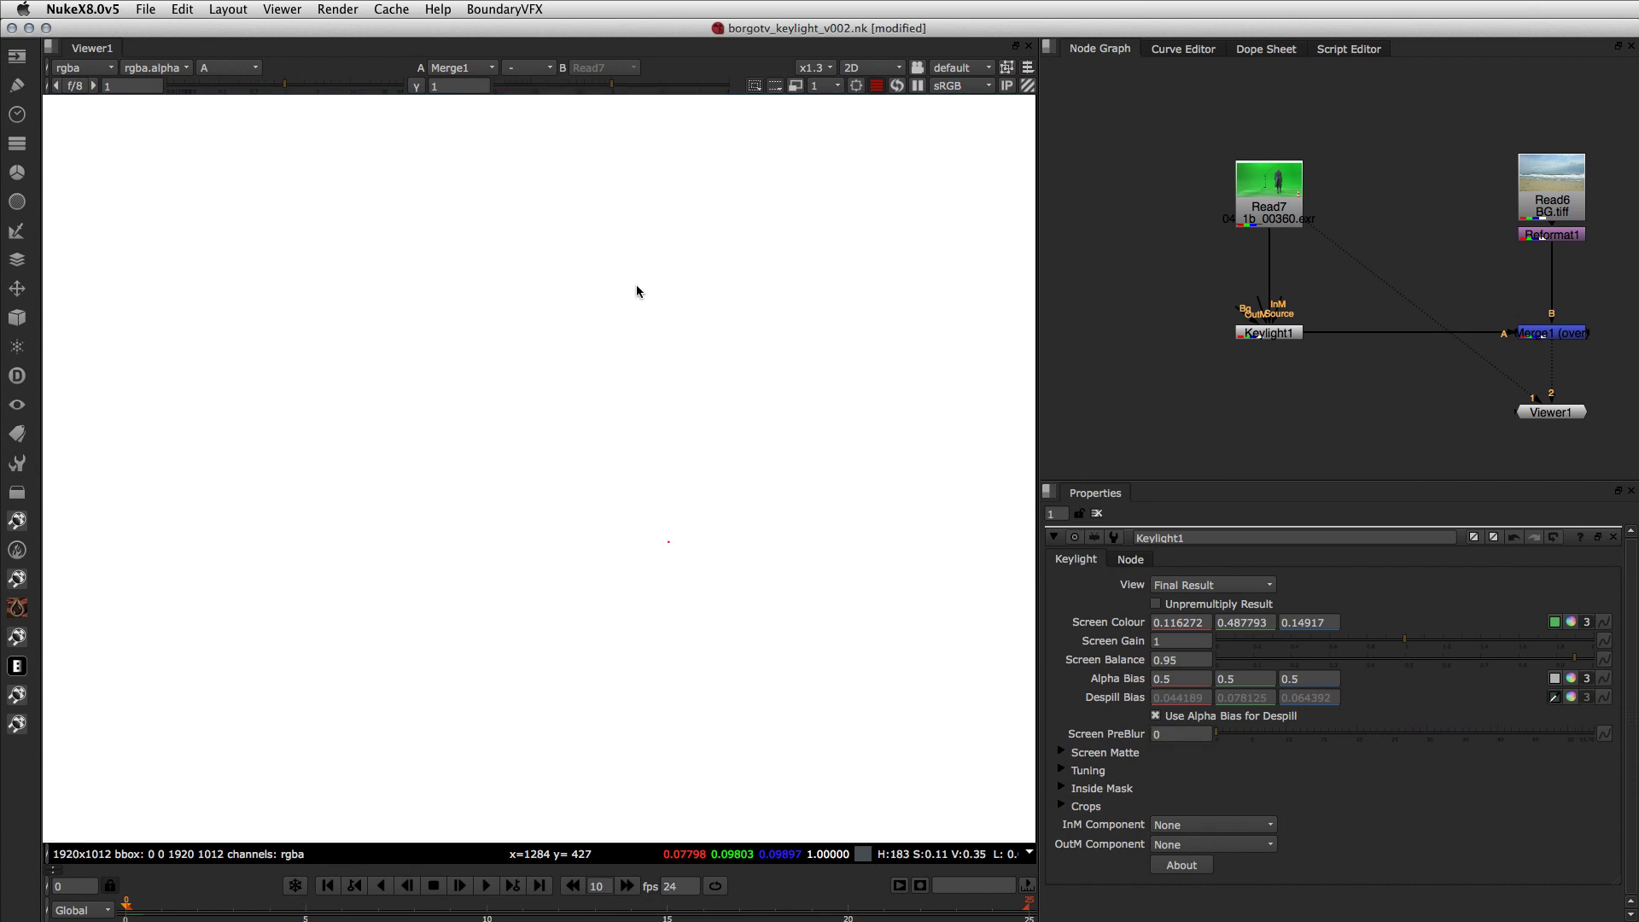
pyautogui.click(1270, 333)
pyautogui.press('2')
pyautogui.moveTo(686, 286); pyautogui.dragTo(724, 622, button='middle')
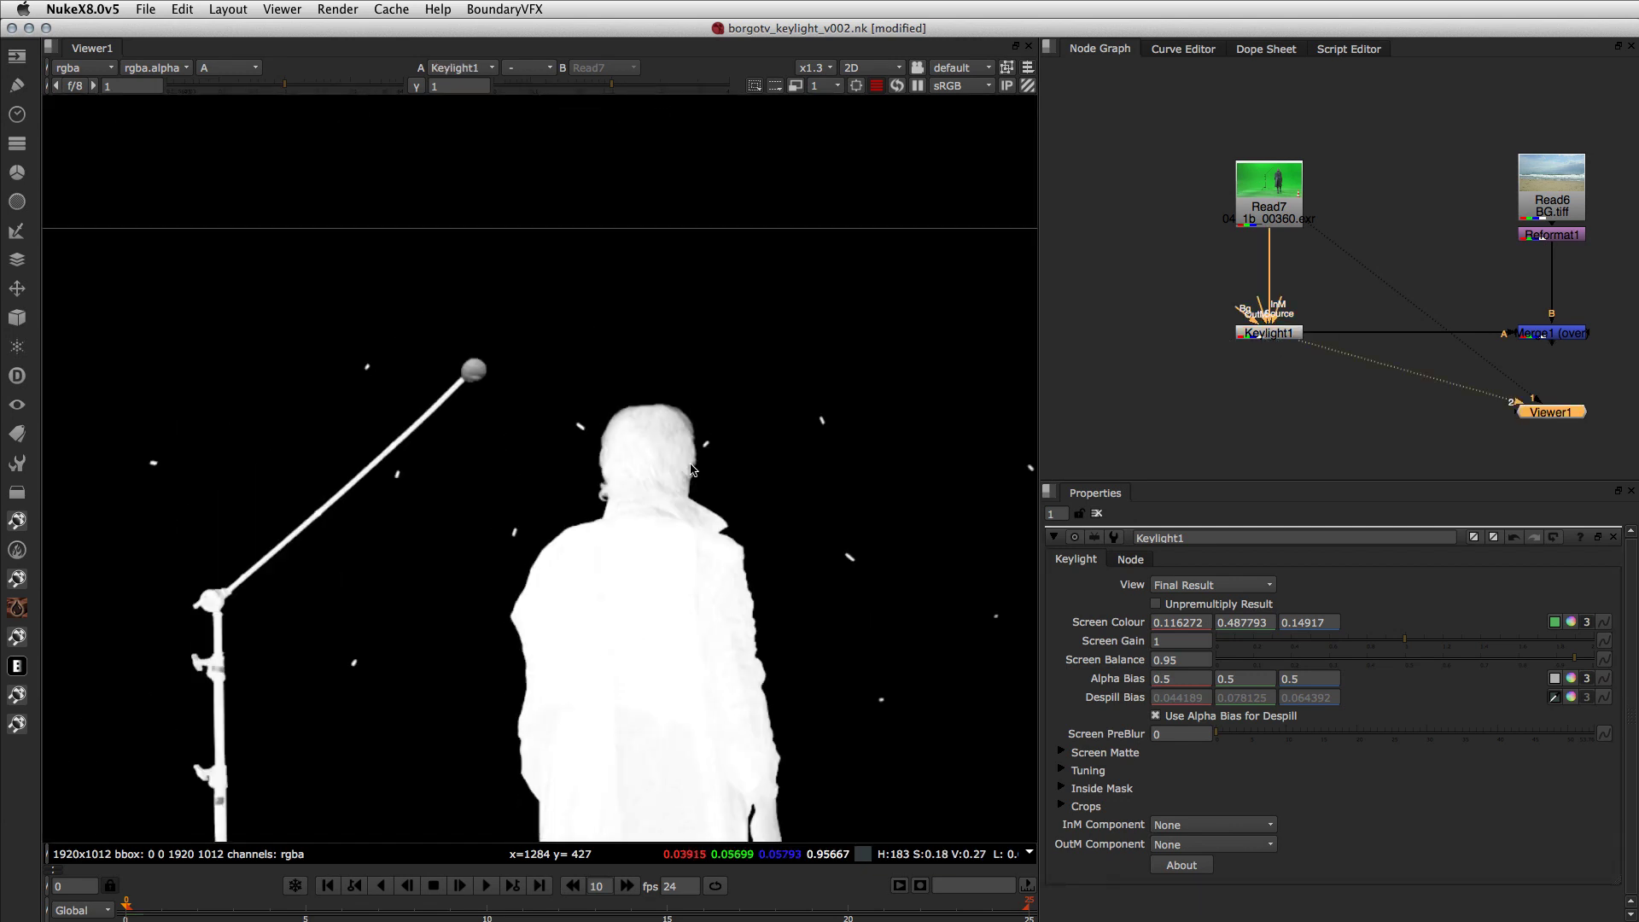
pyautogui.keyDown('alt'); pyautogui.moveTo(720, 383); pyautogui.dragTo(933, 416, button='middle'); pyautogui.keyUp('alt')
pyautogui.moveTo(608, 665); pyautogui.dragTo(862, 378, button='middle')
pyautogui.scroll(3, 516, 419)
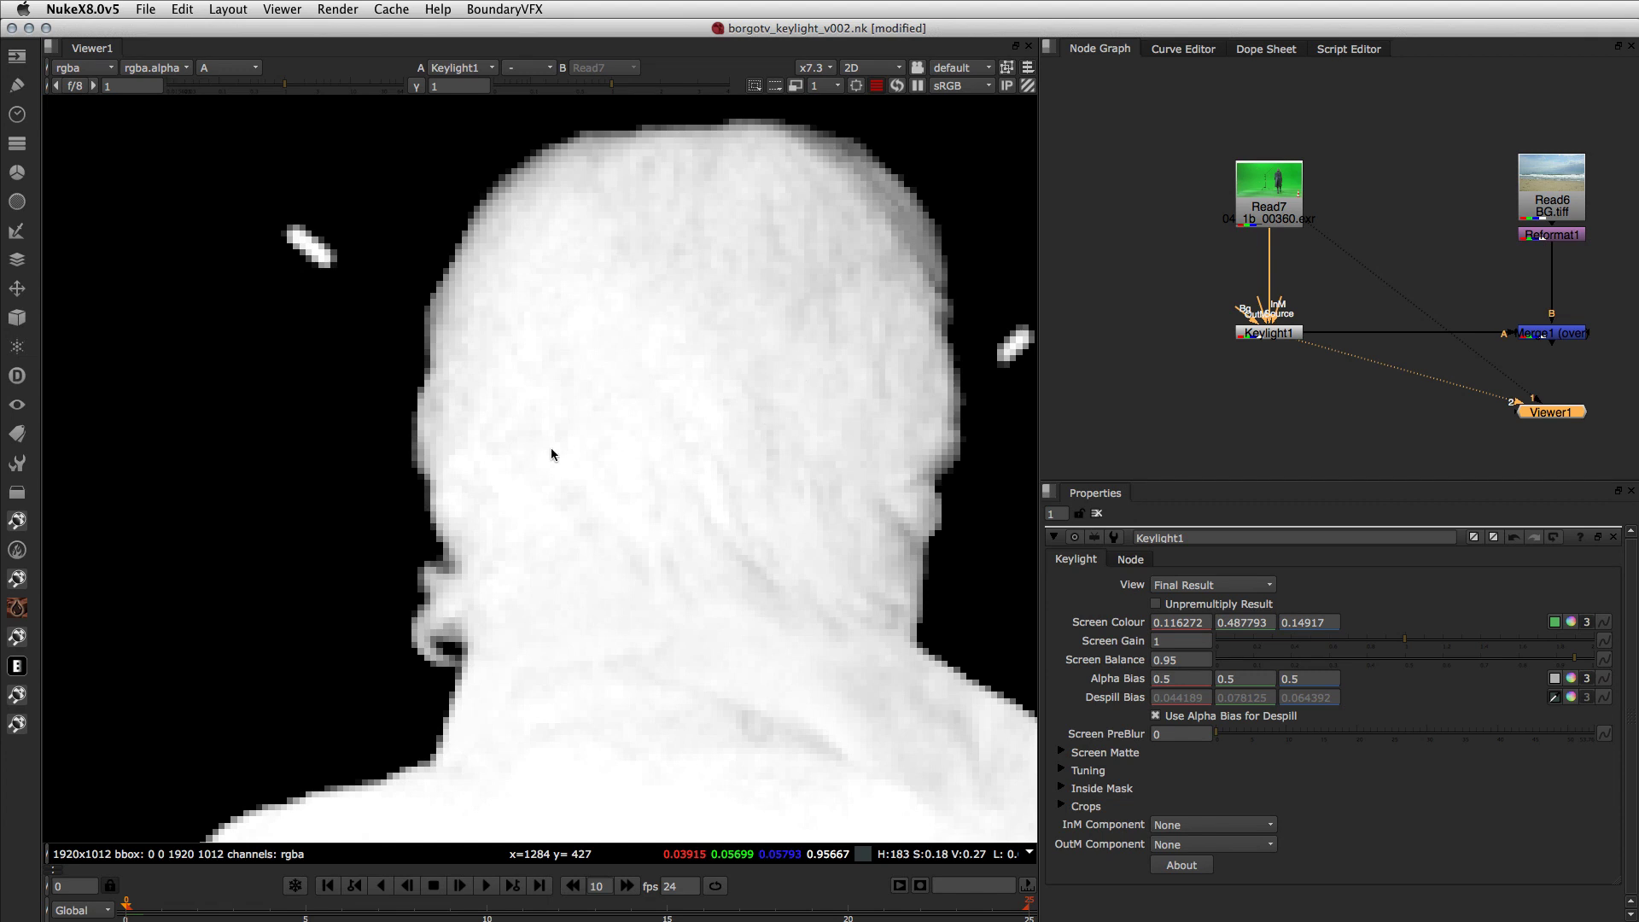
pyautogui.scroll(-8, 551, 452)
pyautogui.scroll(2, 676, 421)
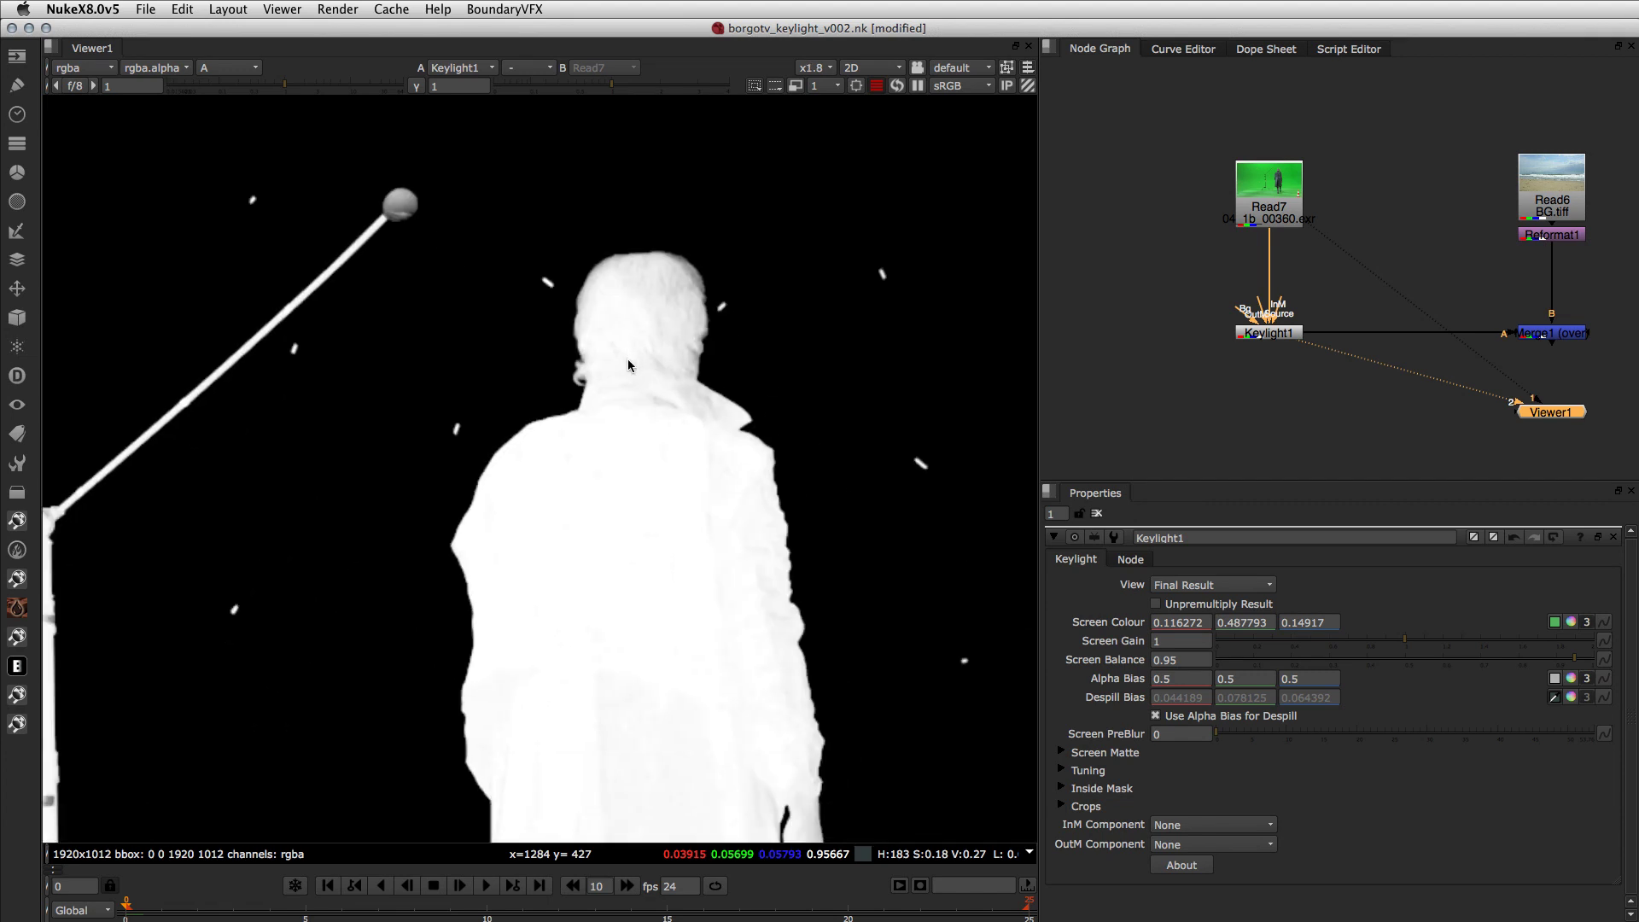
pyautogui.scroll(5, 628, 365)
# Step: Try a Screen PreBlur of 2 on Keylight1's matte and return it to 0
pyautogui.click(1212, 734)
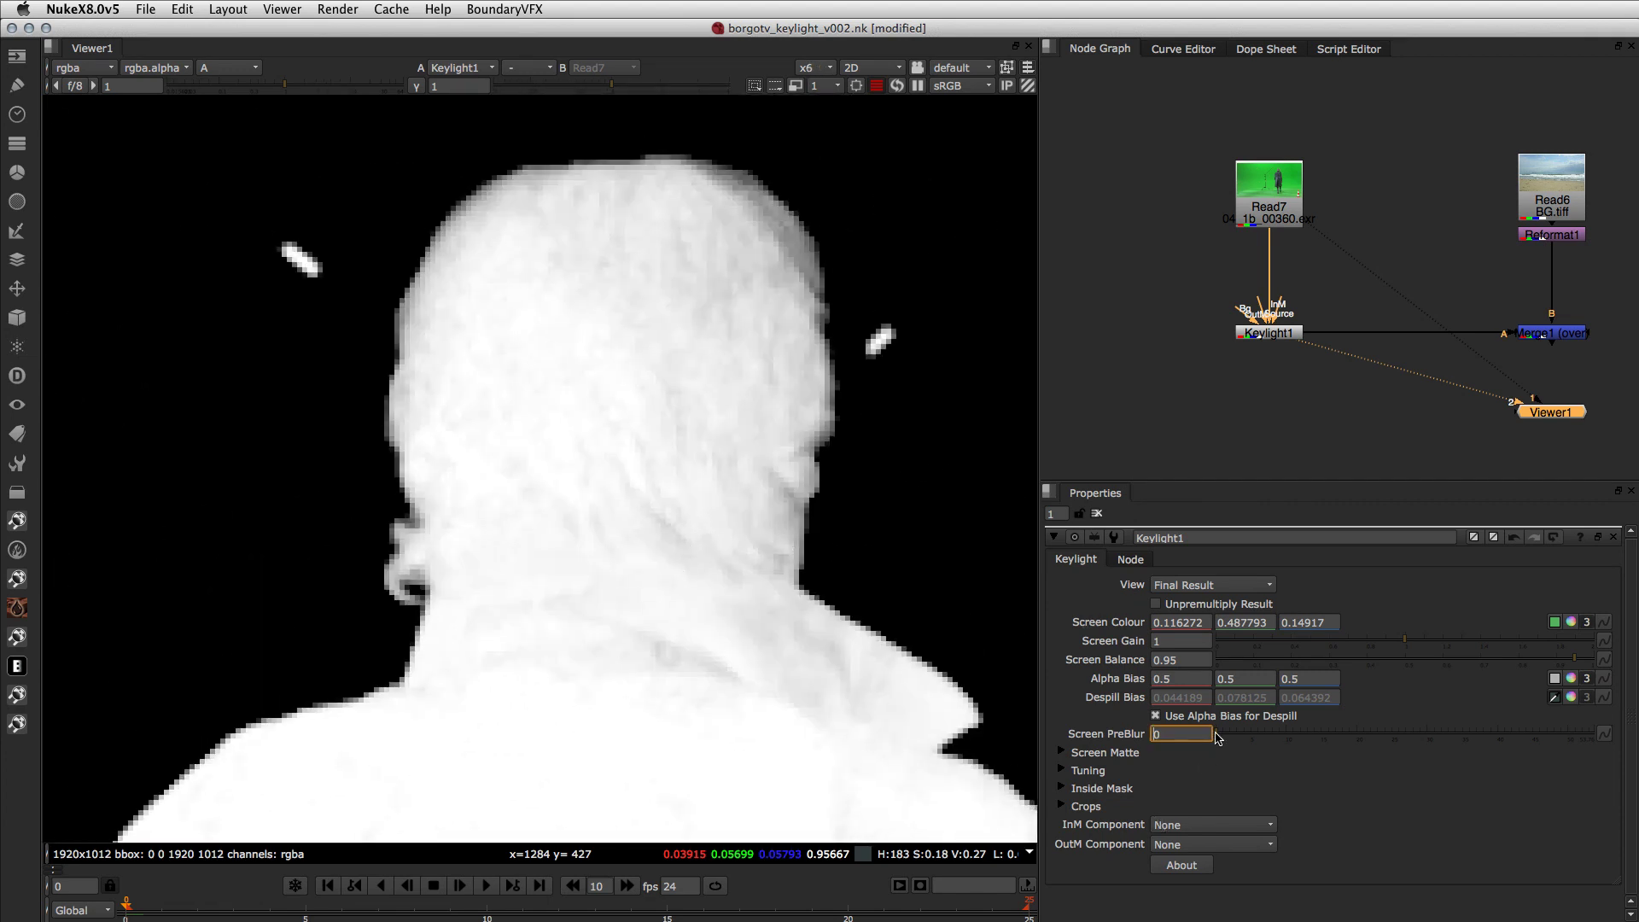
pyautogui.moveTo(1219, 738)
pyautogui.mouseDown()
pyautogui.moveTo(1254, 739)
pyautogui.moveTo(1229, 740)
pyautogui.mouseUp()
pyautogui.click(1182, 733)
pyautogui.write('2')
pyautogui.press('Return')
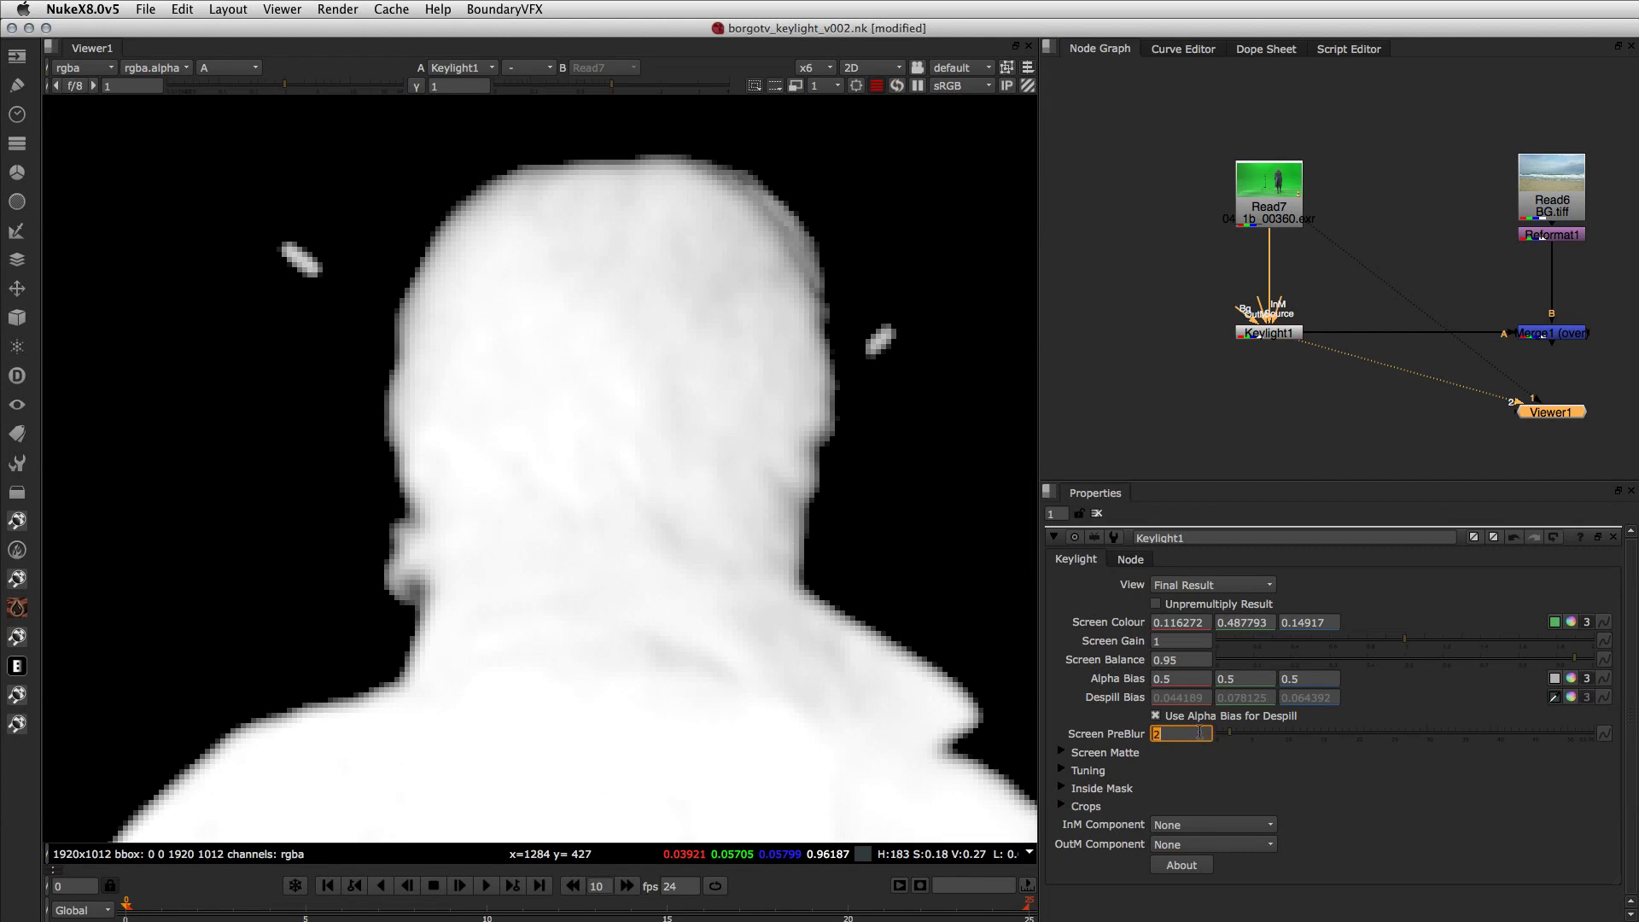
pyautogui.write('0.0')
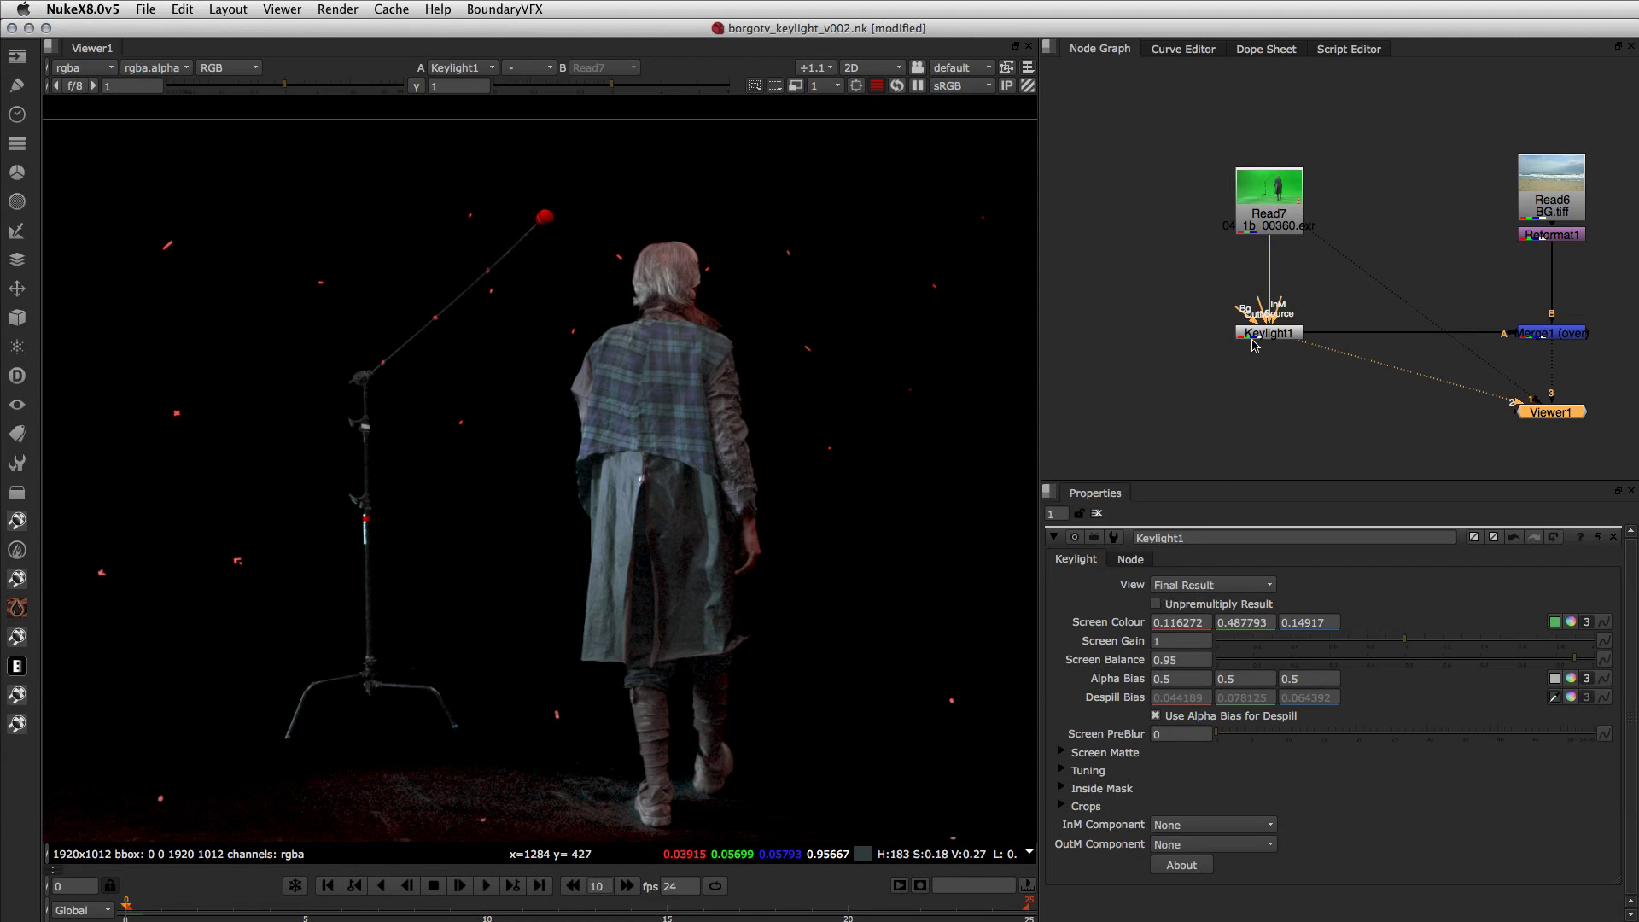
# Step: Compare the Merge1 beach composite with Keylight1's own colour output in the viewer
pyautogui.click(1257, 239)
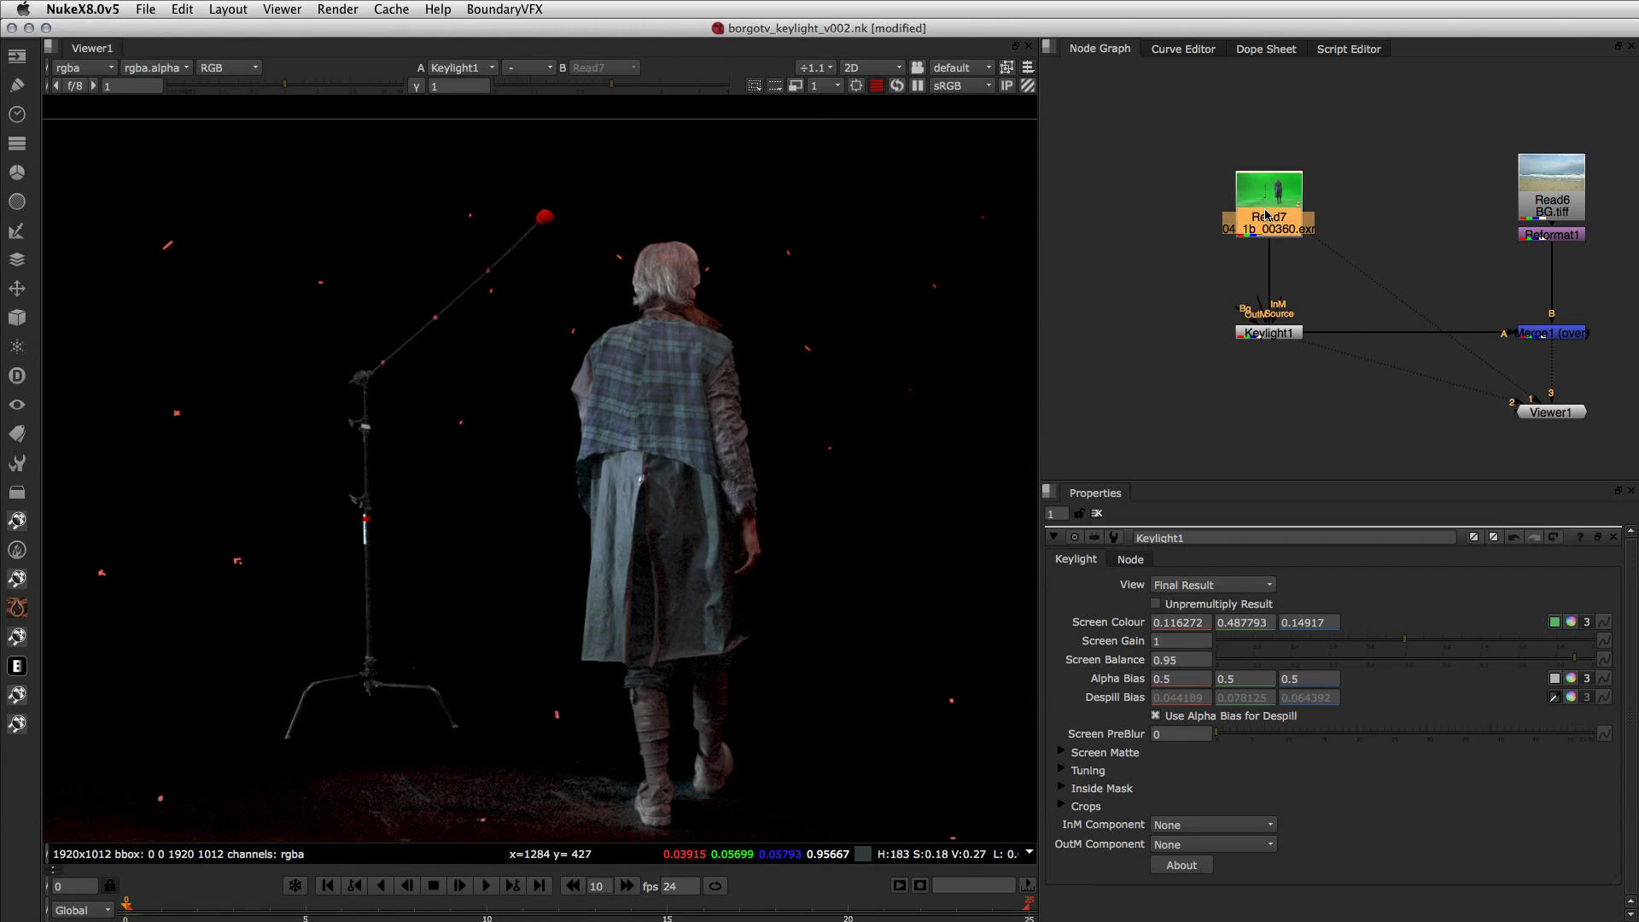
pyautogui.click(1272, 337)
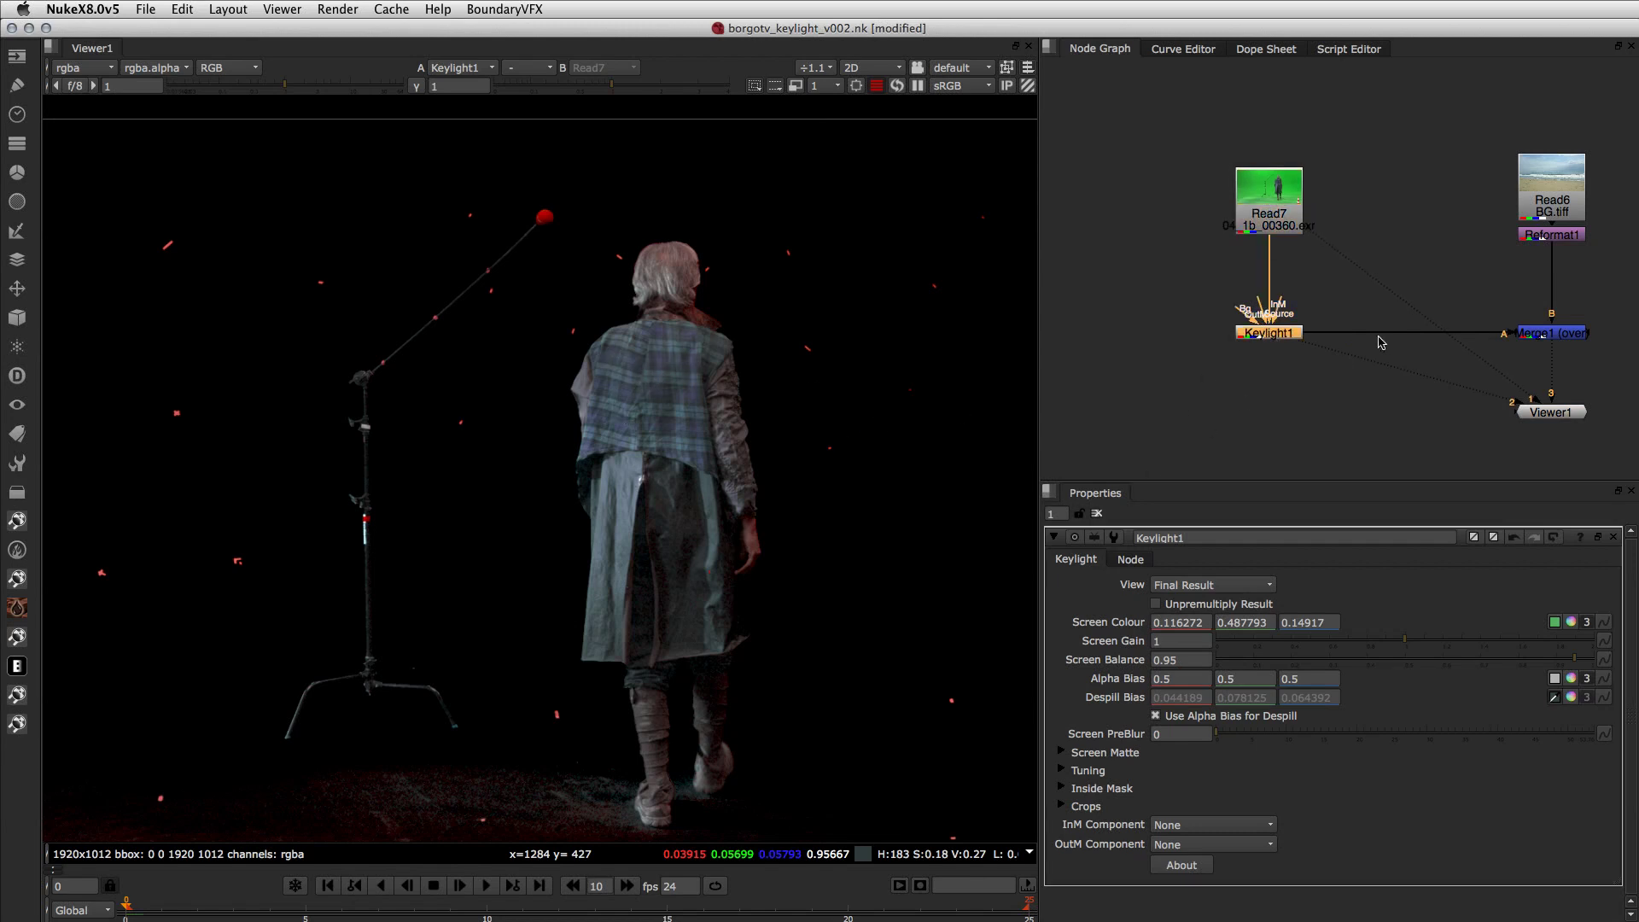
pyautogui.click(1568, 337)
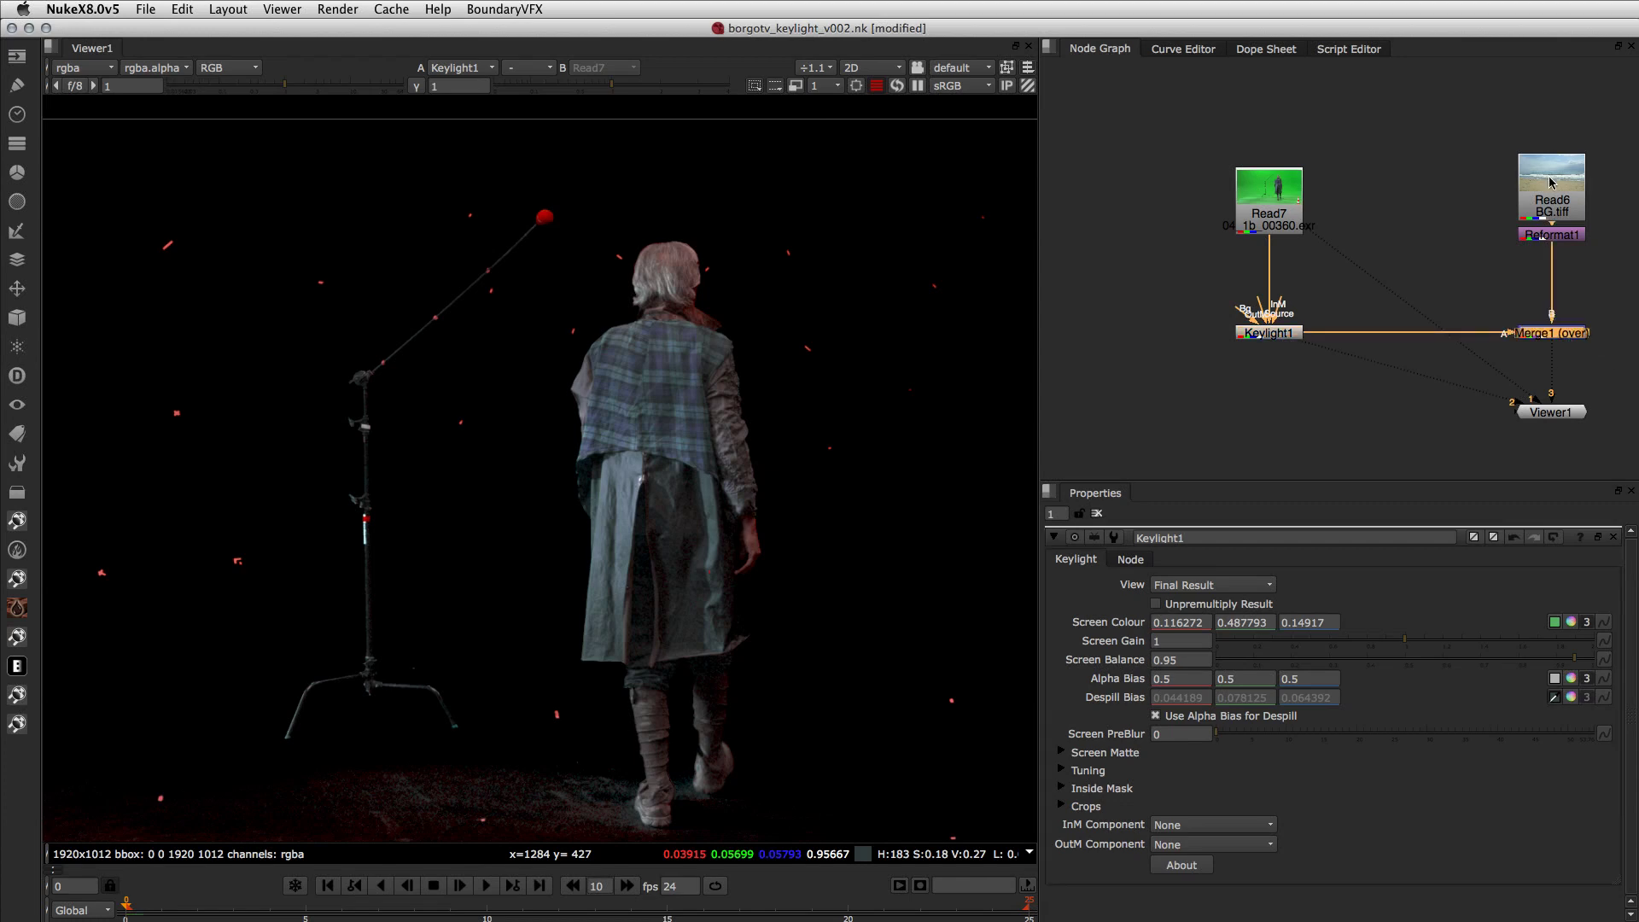
pyautogui.press('1')
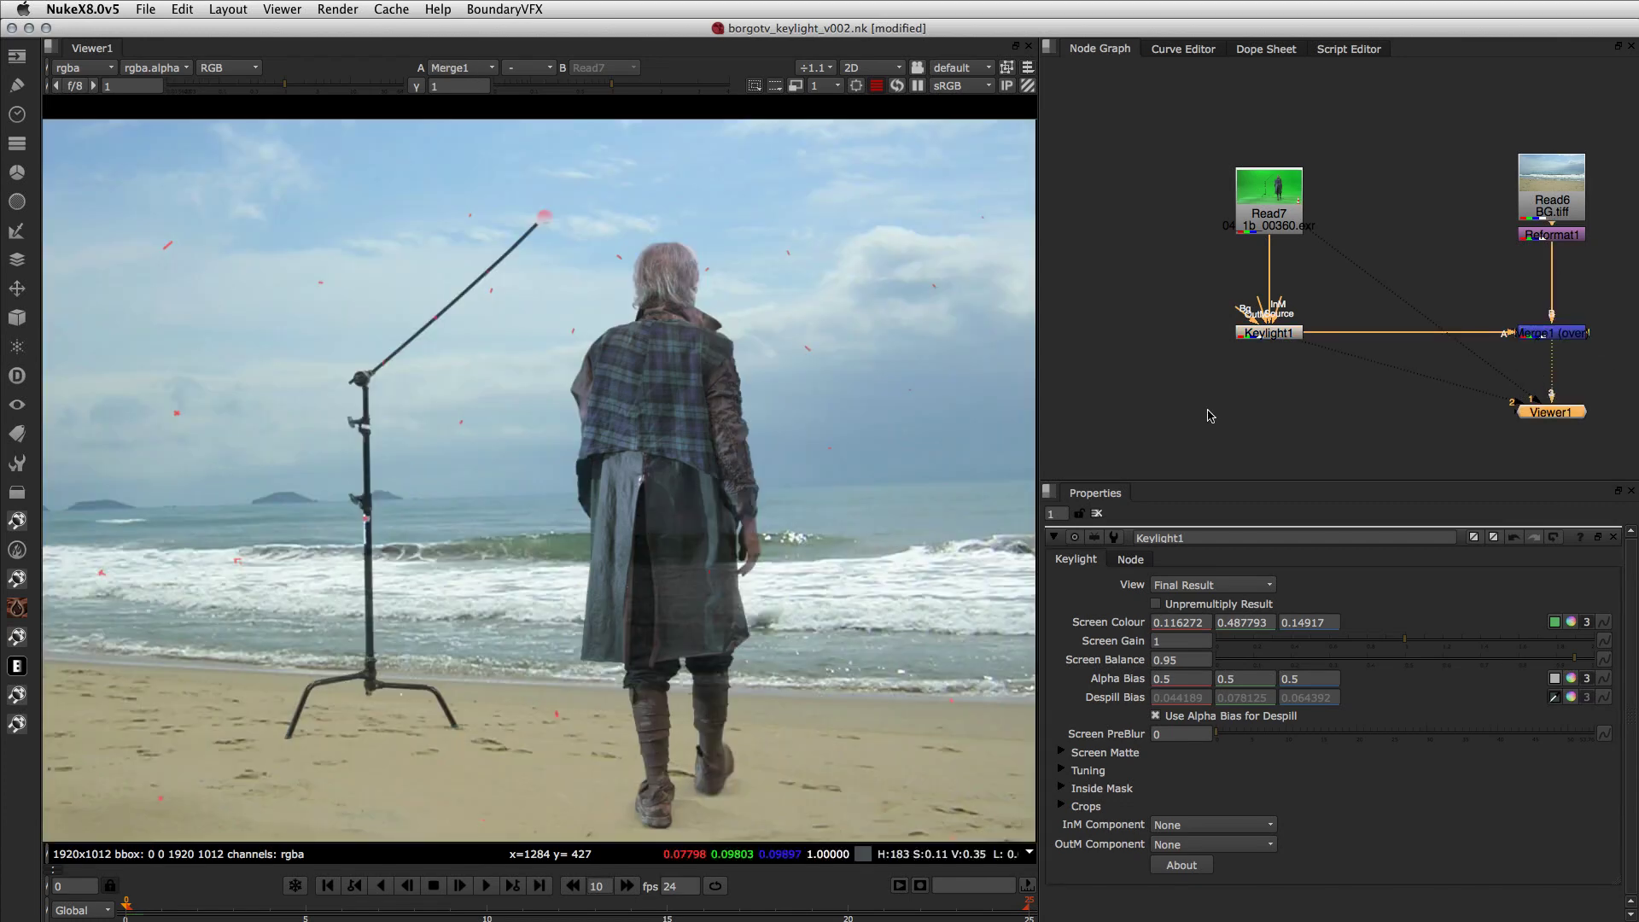
pyautogui.click(1273, 334)
pyautogui.press('2')
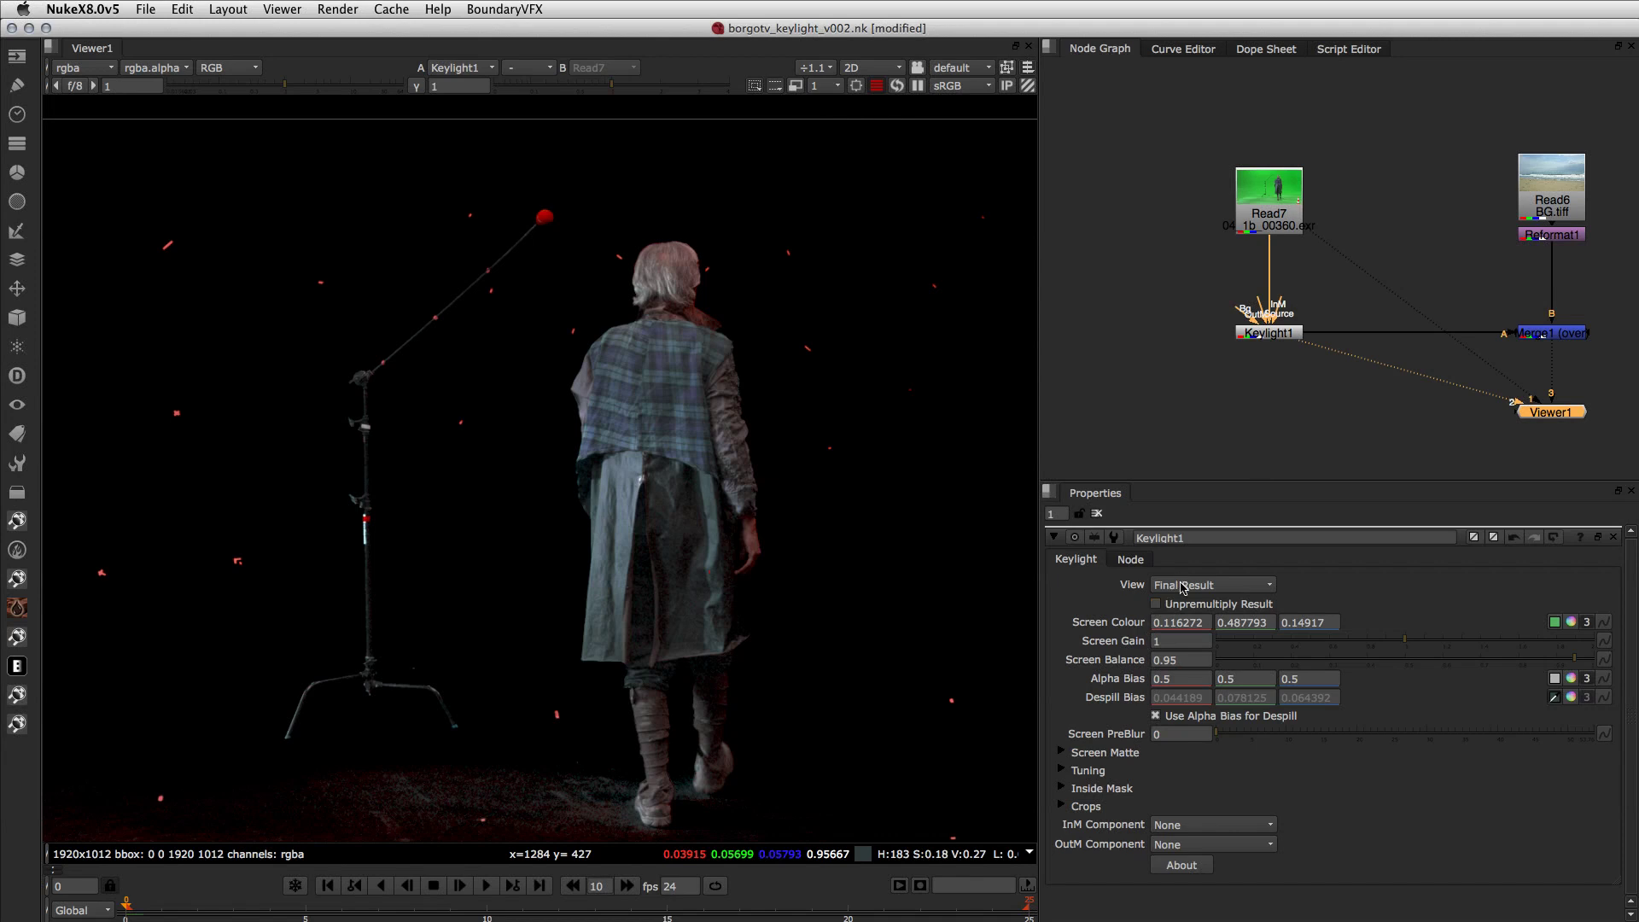
# Step: Examine Keylight1's Source, Source Alpha and Screen Matte views one after another
pyautogui.click(1183, 587)
pyautogui.click(1193, 445)
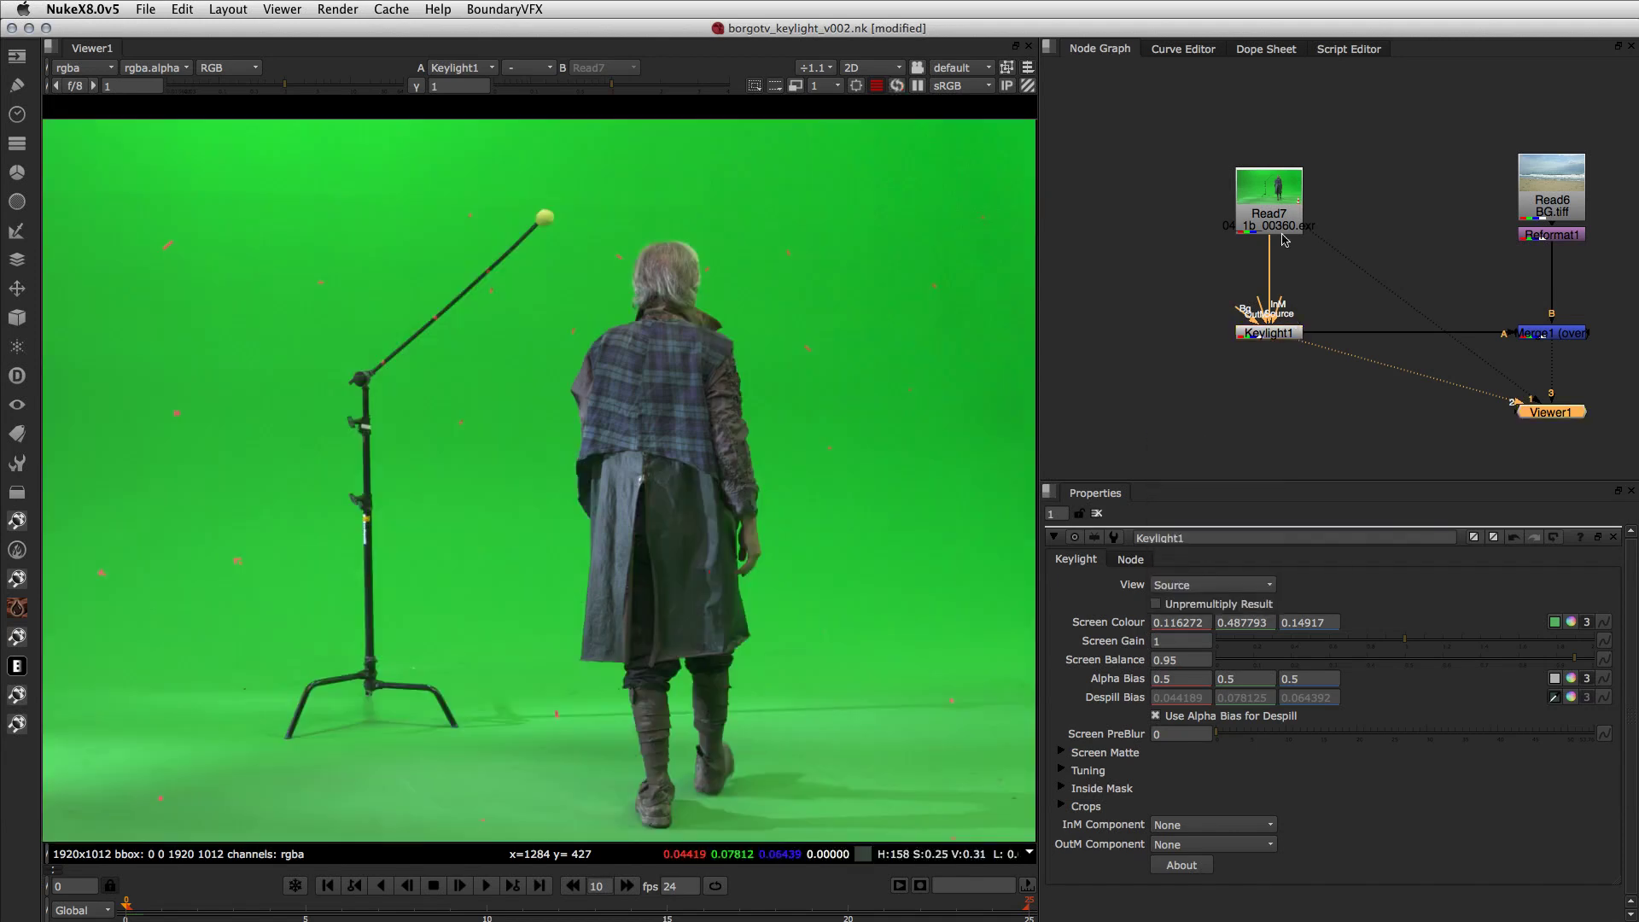
pyautogui.click(1272, 202)
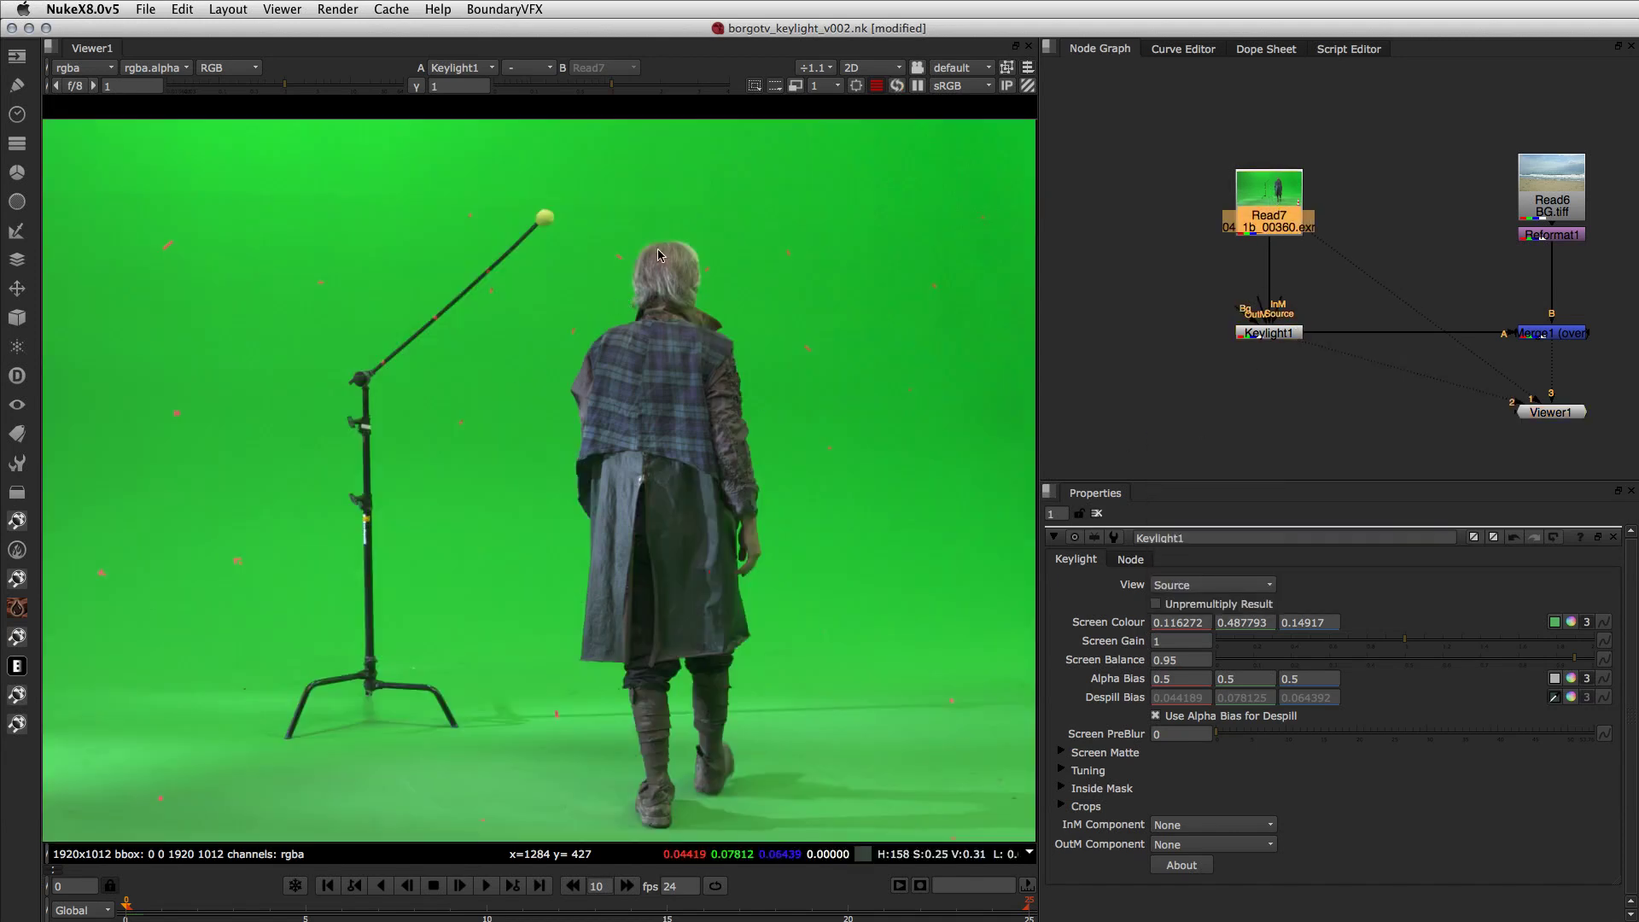
pyautogui.click(1214, 589)
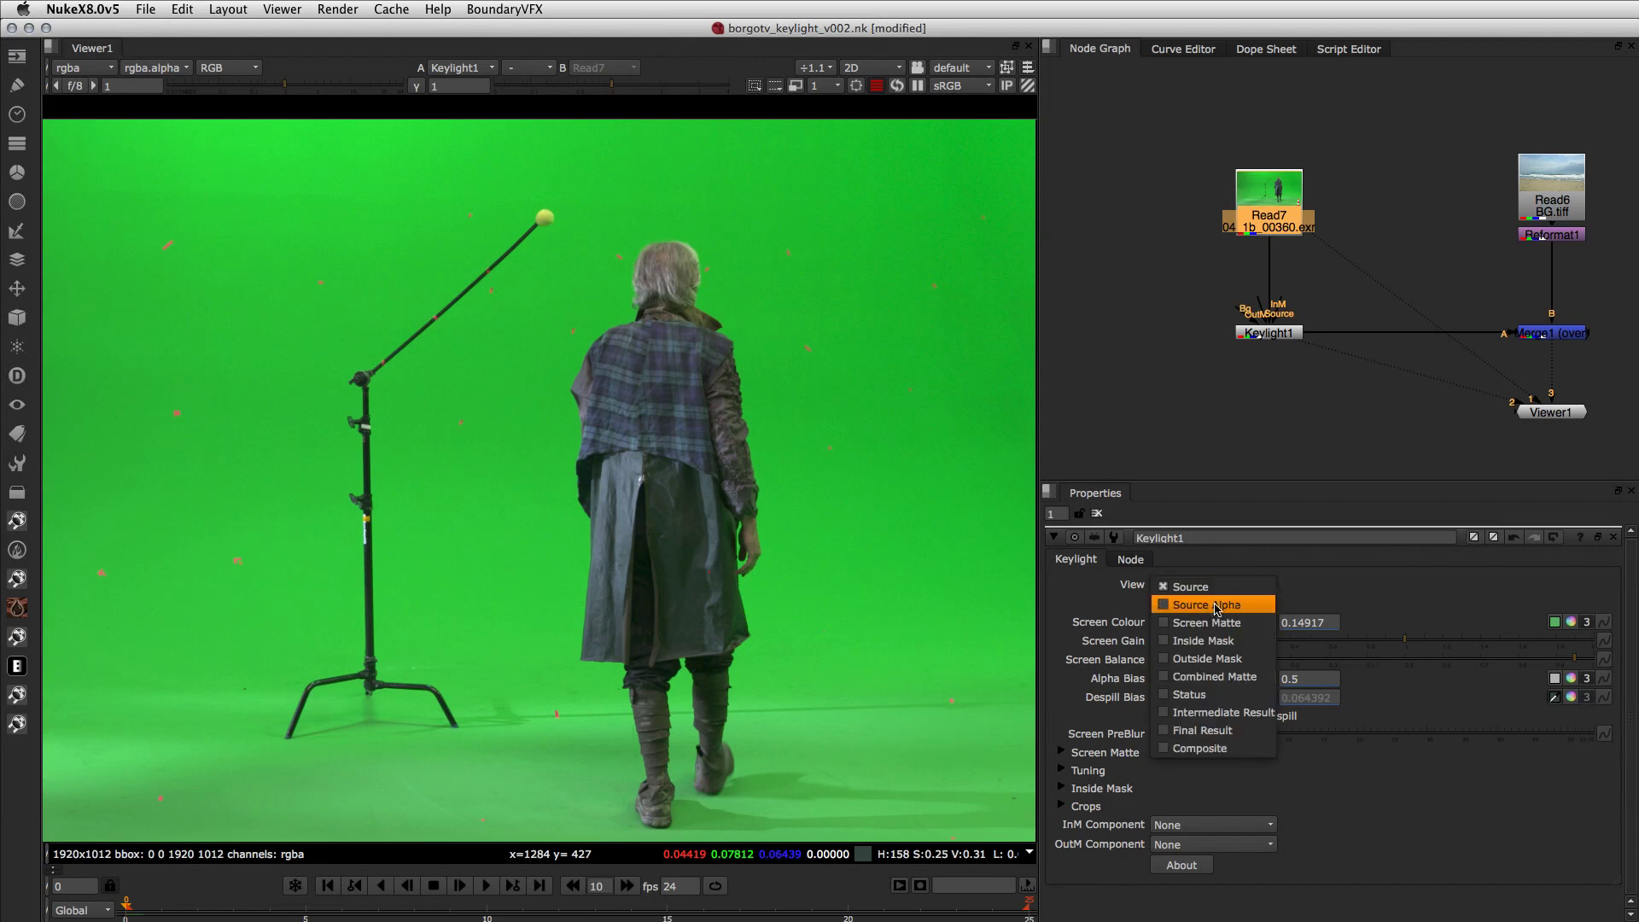
pyautogui.click(1218, 607)
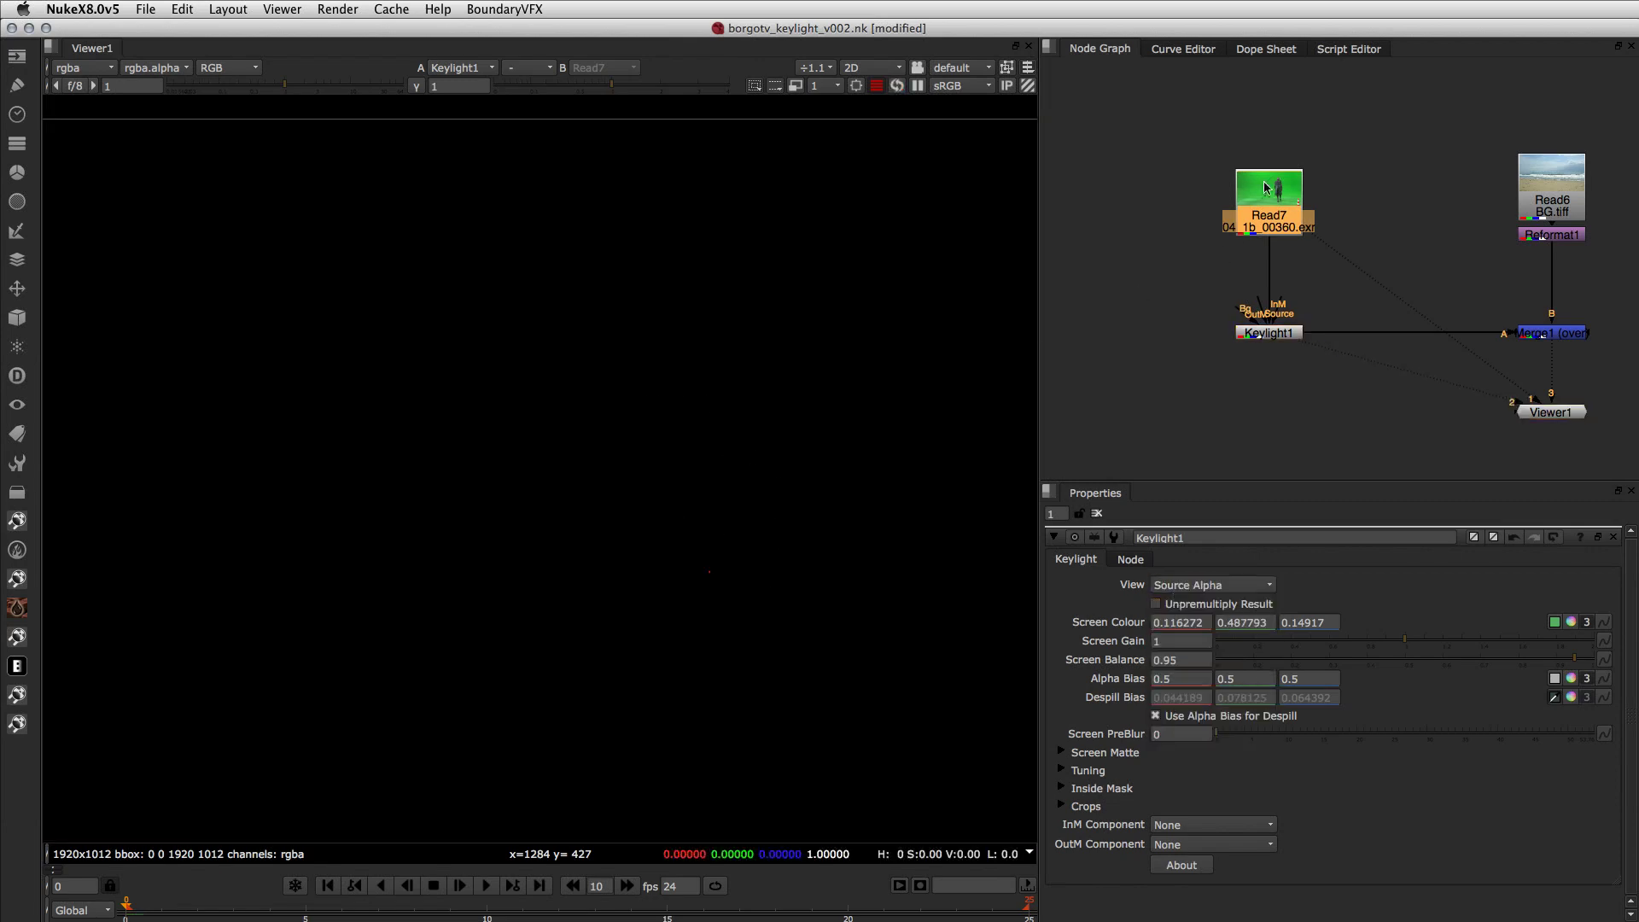
pyautogui.click(1188, 586)
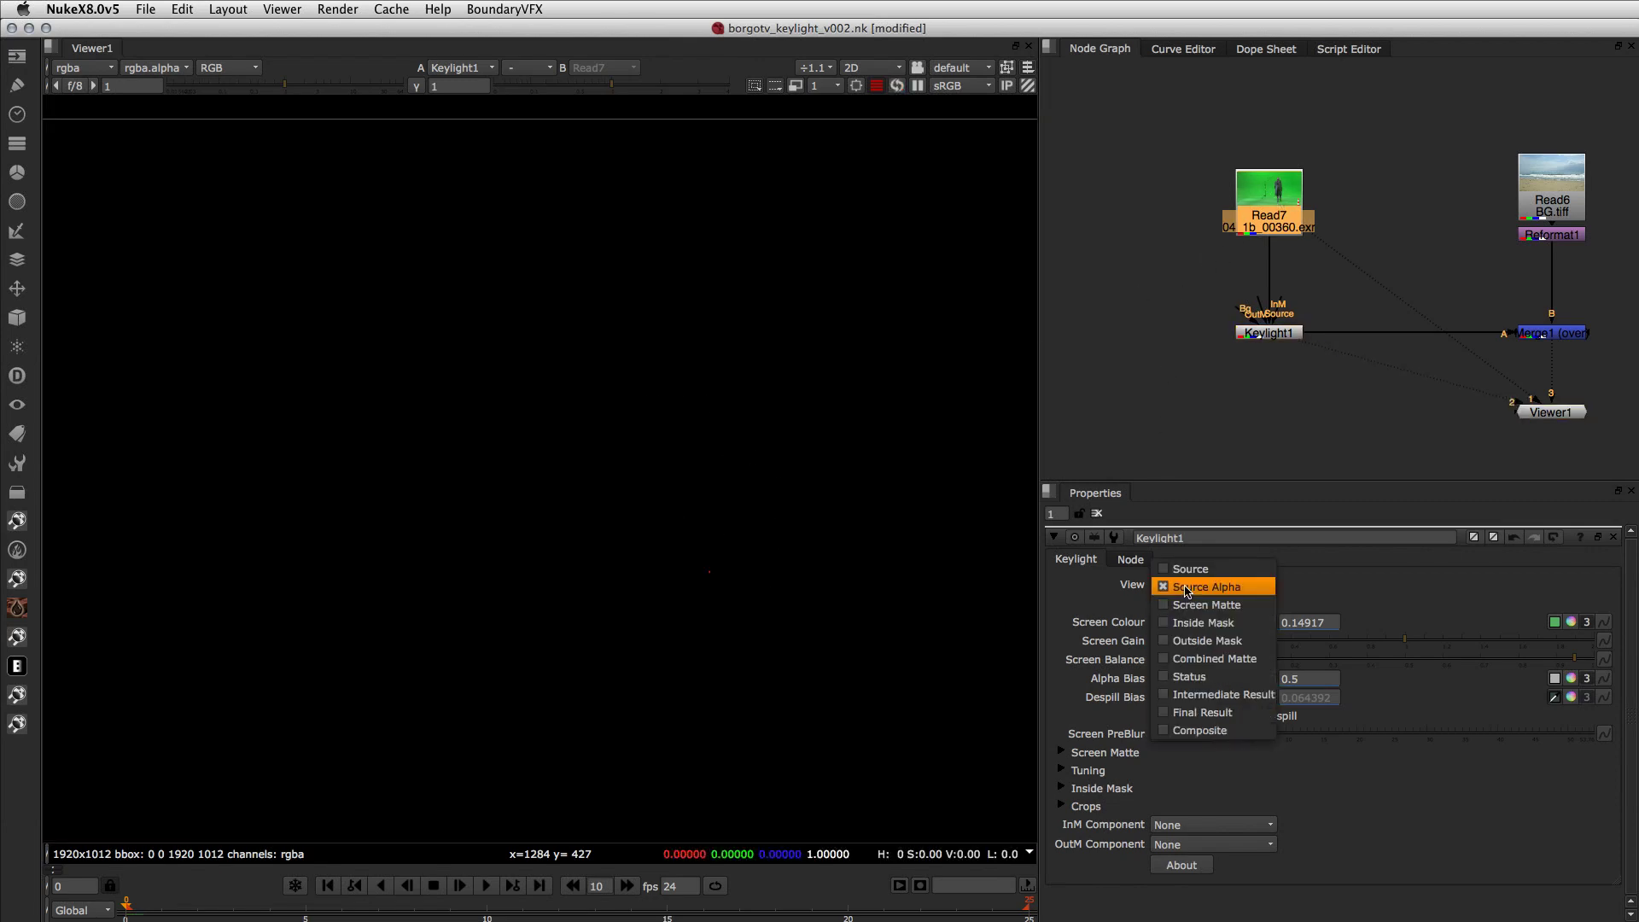
pyautogui.click(1186, 607)
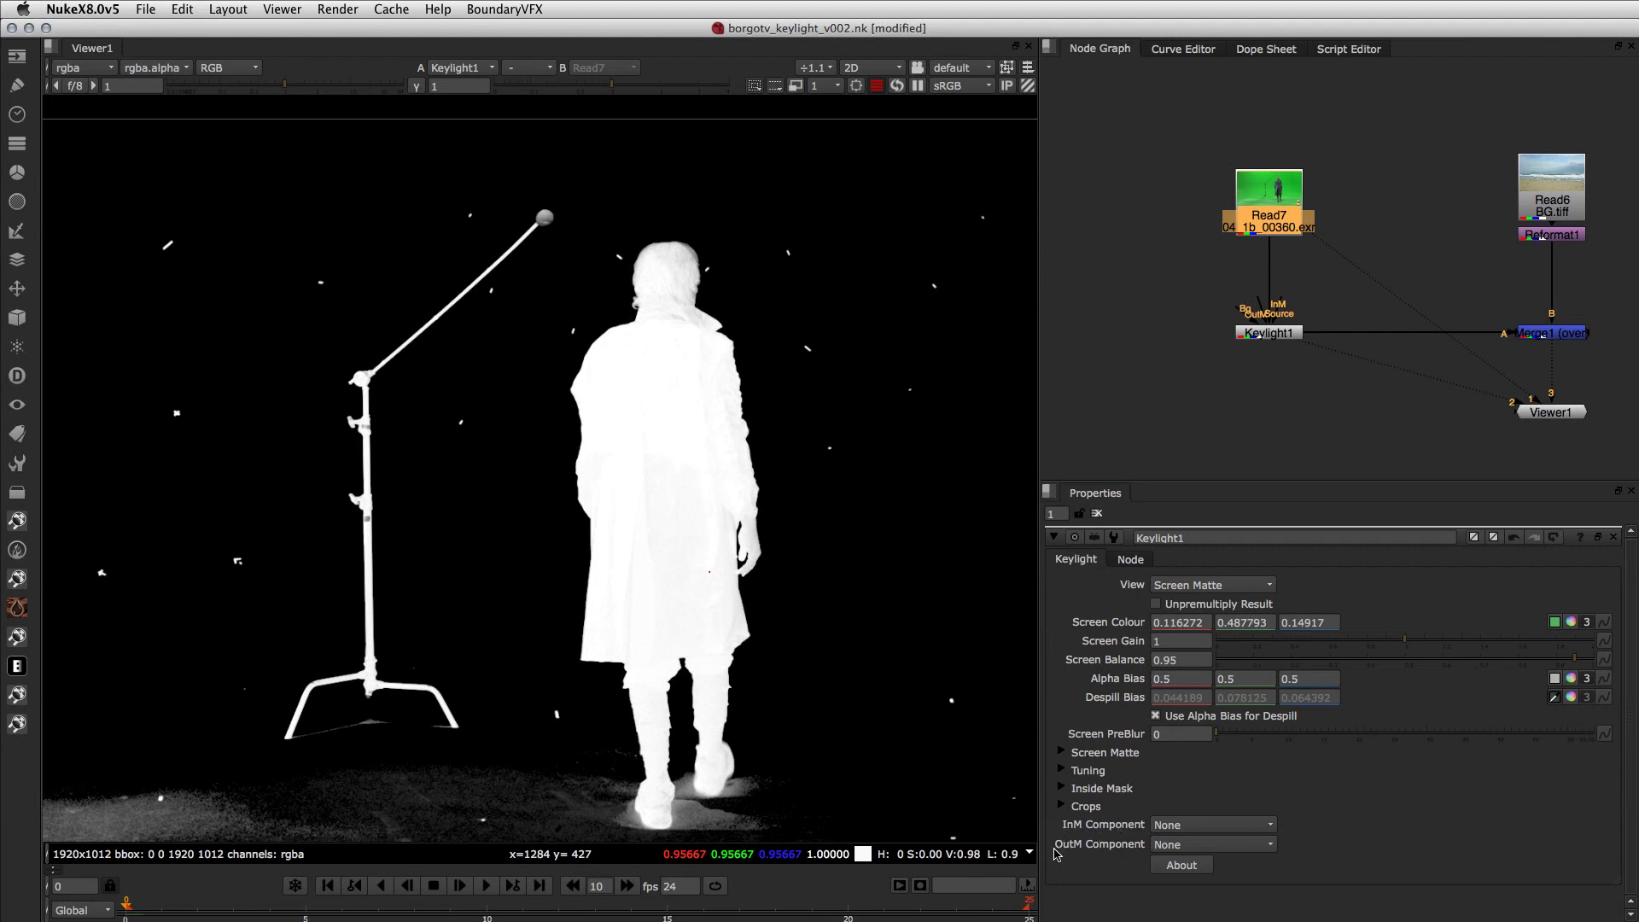
# Step: Check Keylight1's Status view, and inspect the Screen Matte again with a lowered viewer gamma before resetting the gamma
pyautogui.click(1205, 588)
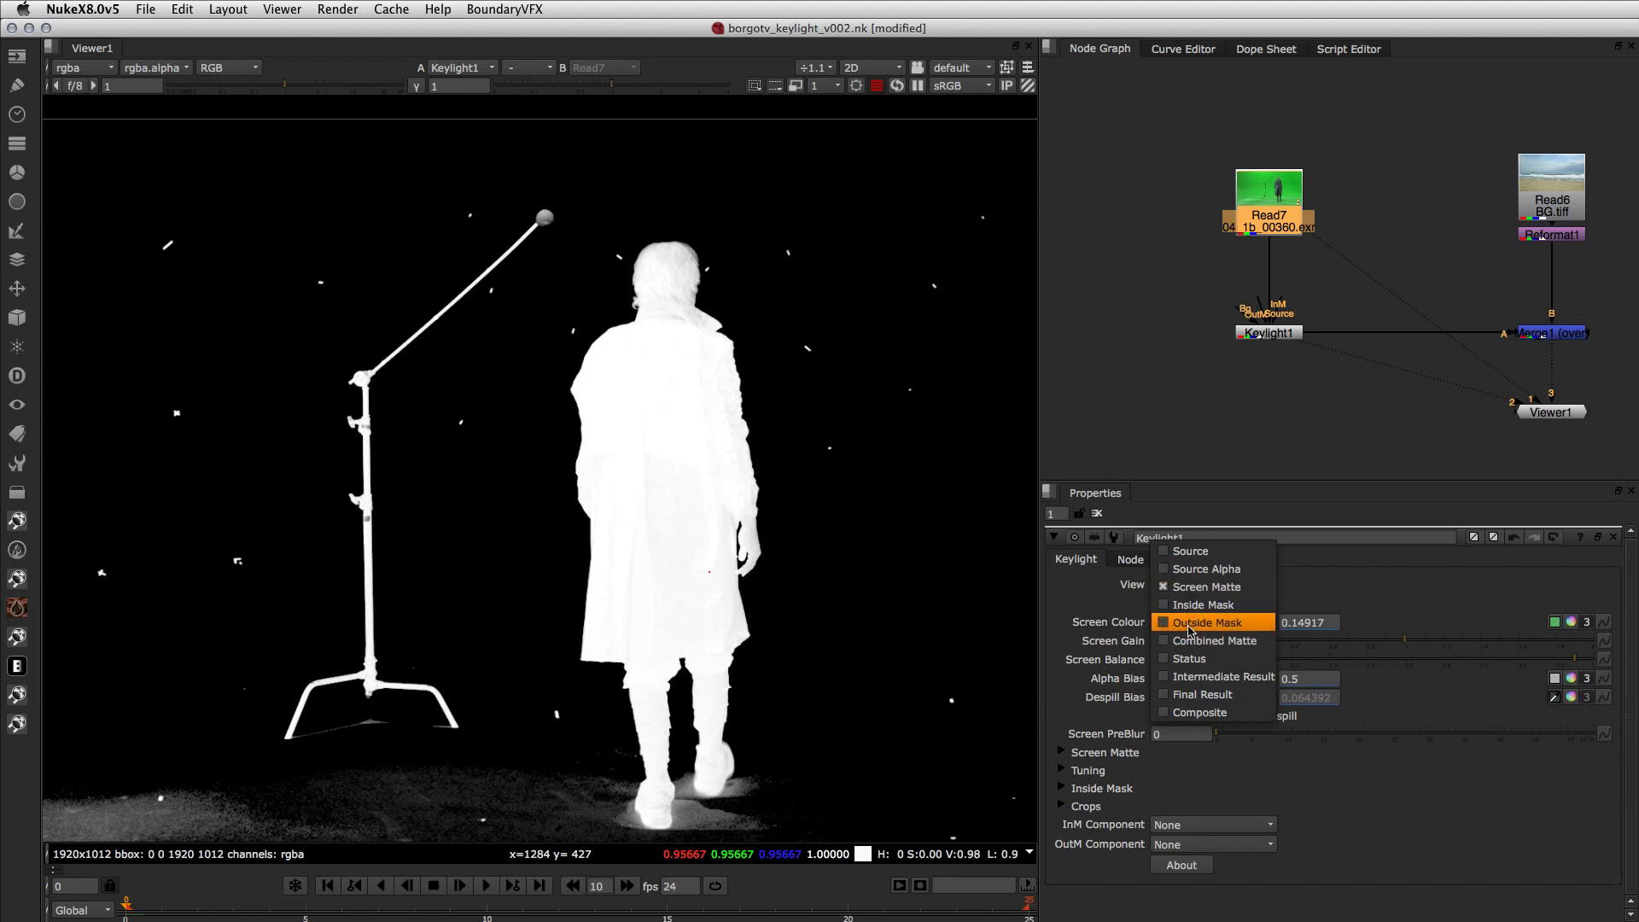
pyautogui.click(1189, 659)
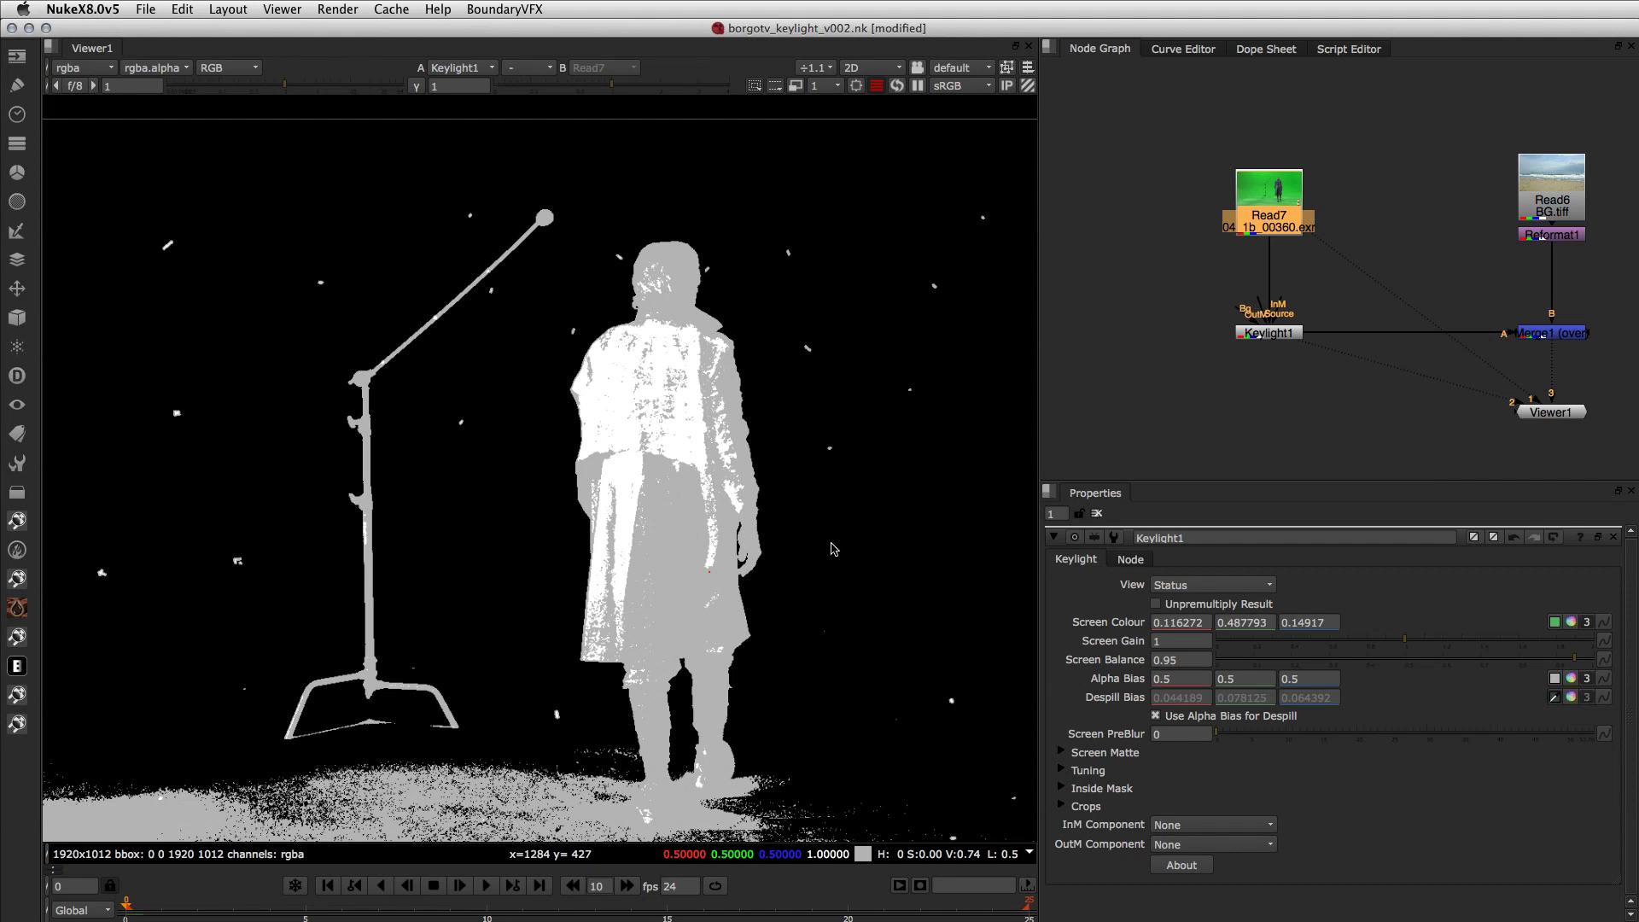
pyautogui.click(1177, 588)
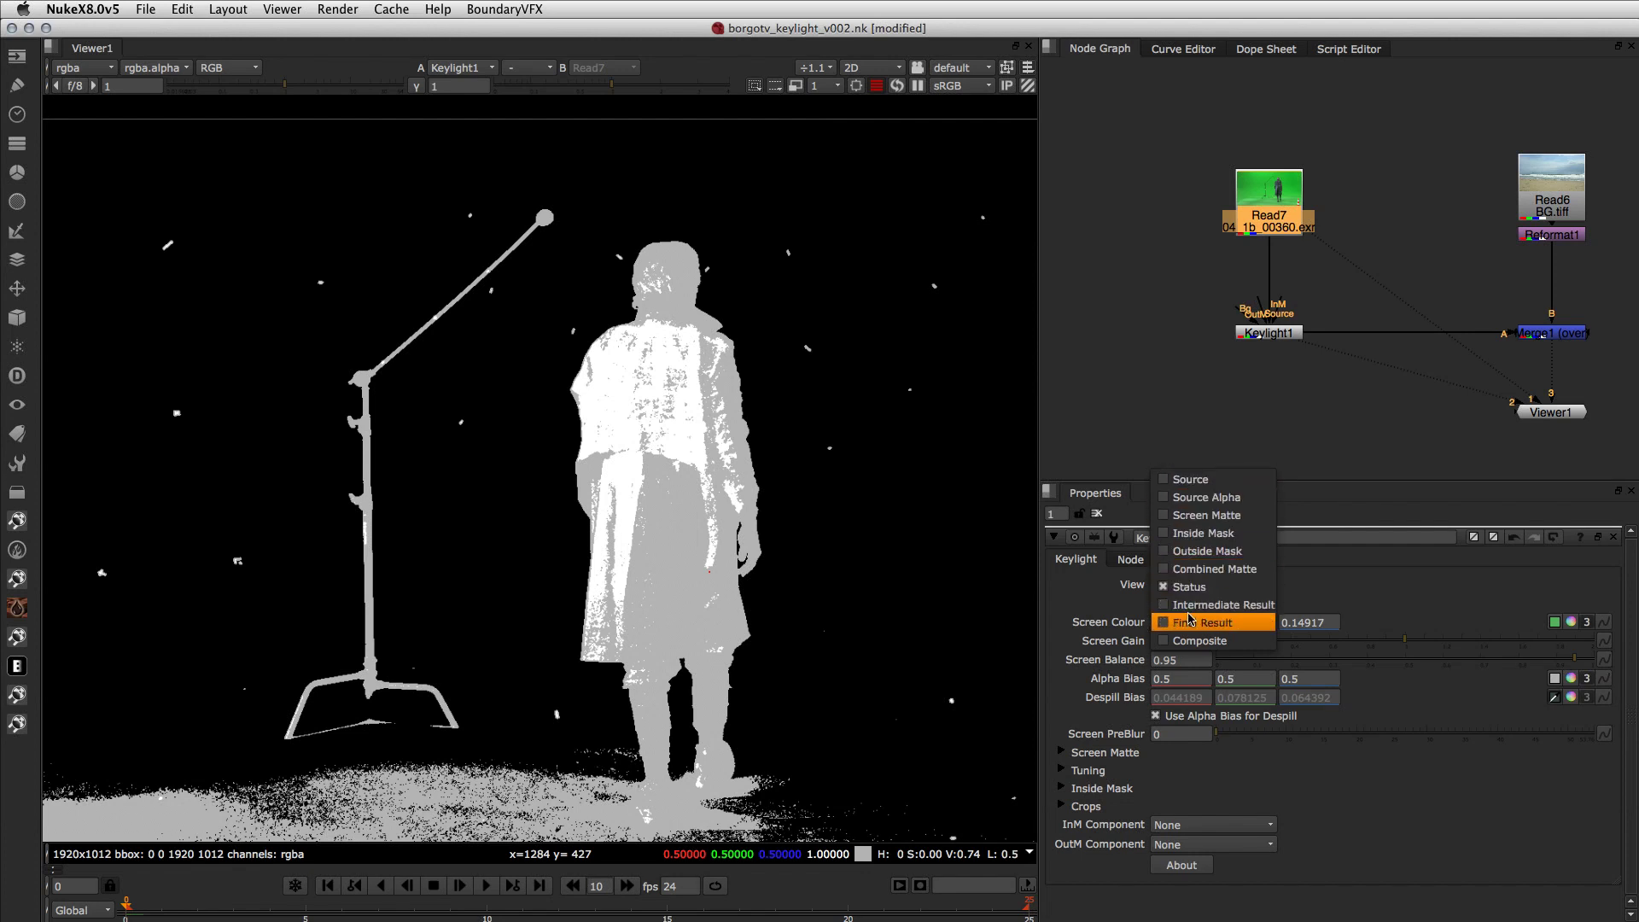
pyautogui.click(1194, 522)
pyautogui.moveTo(630, 87); pyautogui.dragTo(497, 96)
pyautogui.click(417, 87)
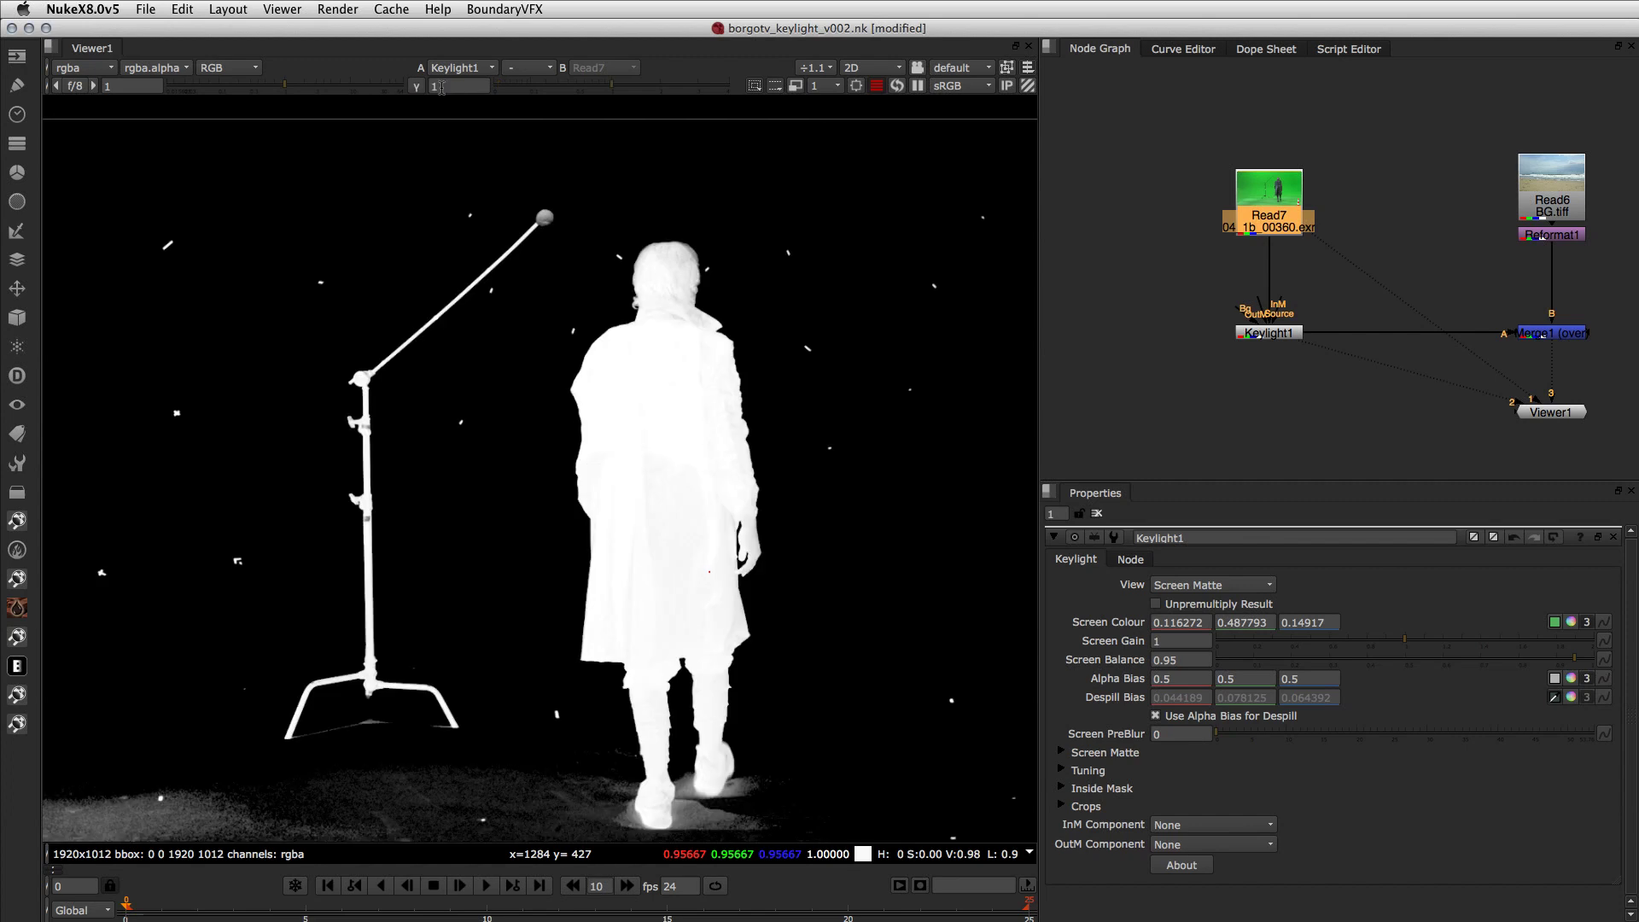
# Step: Set Keylight1's View to Intermediate Result and inspect its alpha channel
pyautogui.click(1184, 592)
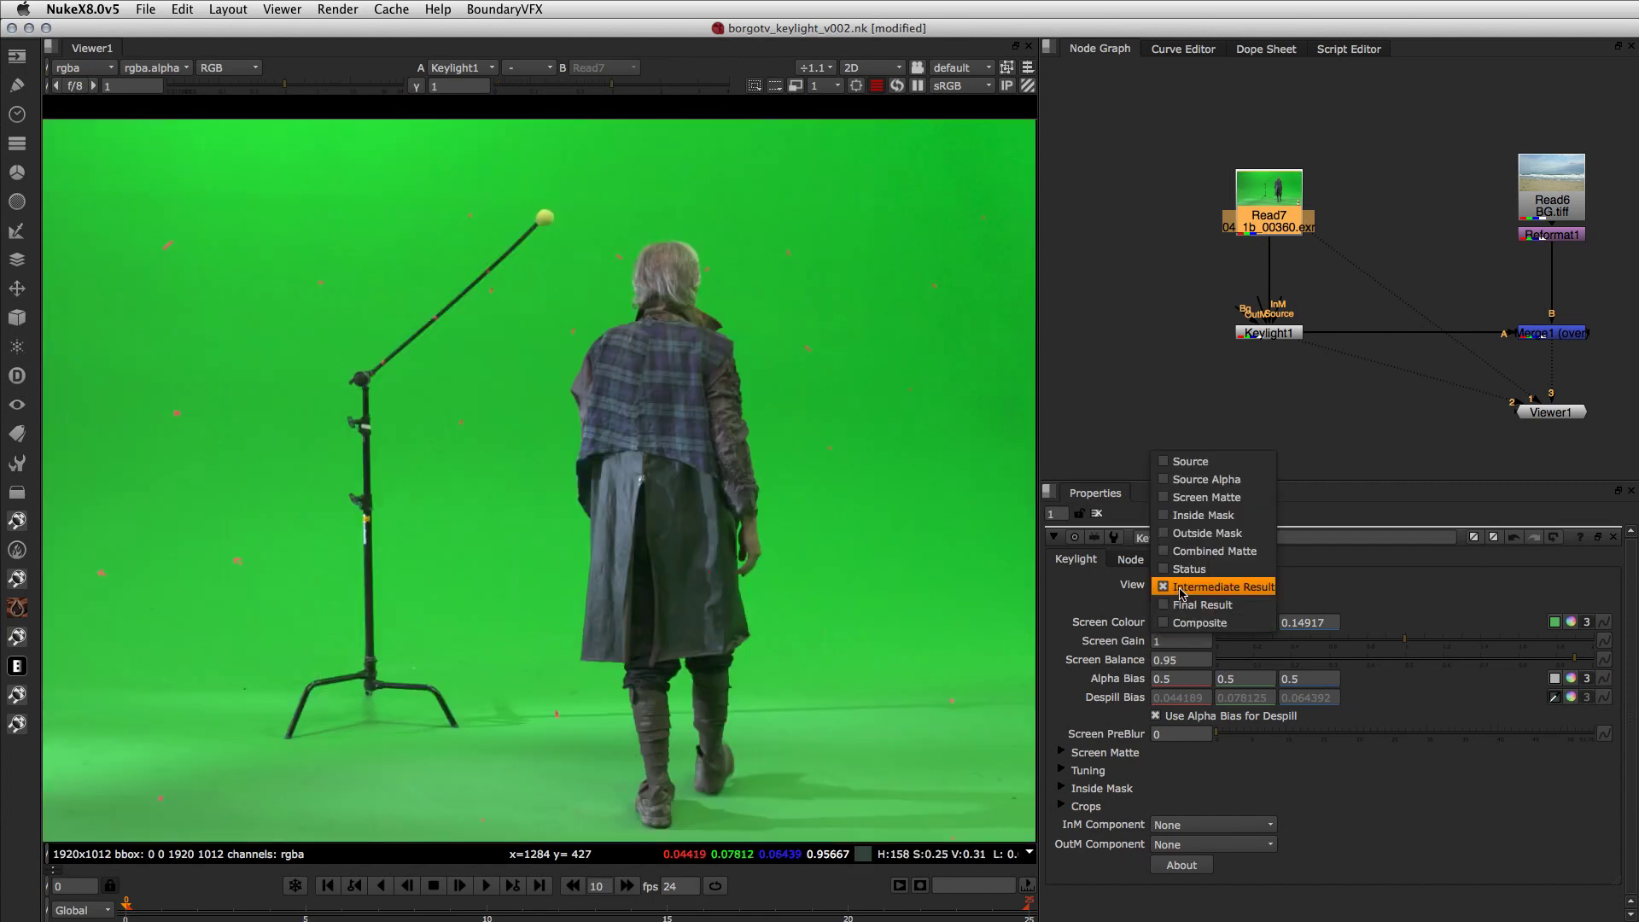
pyautogui.click(1248, 589)
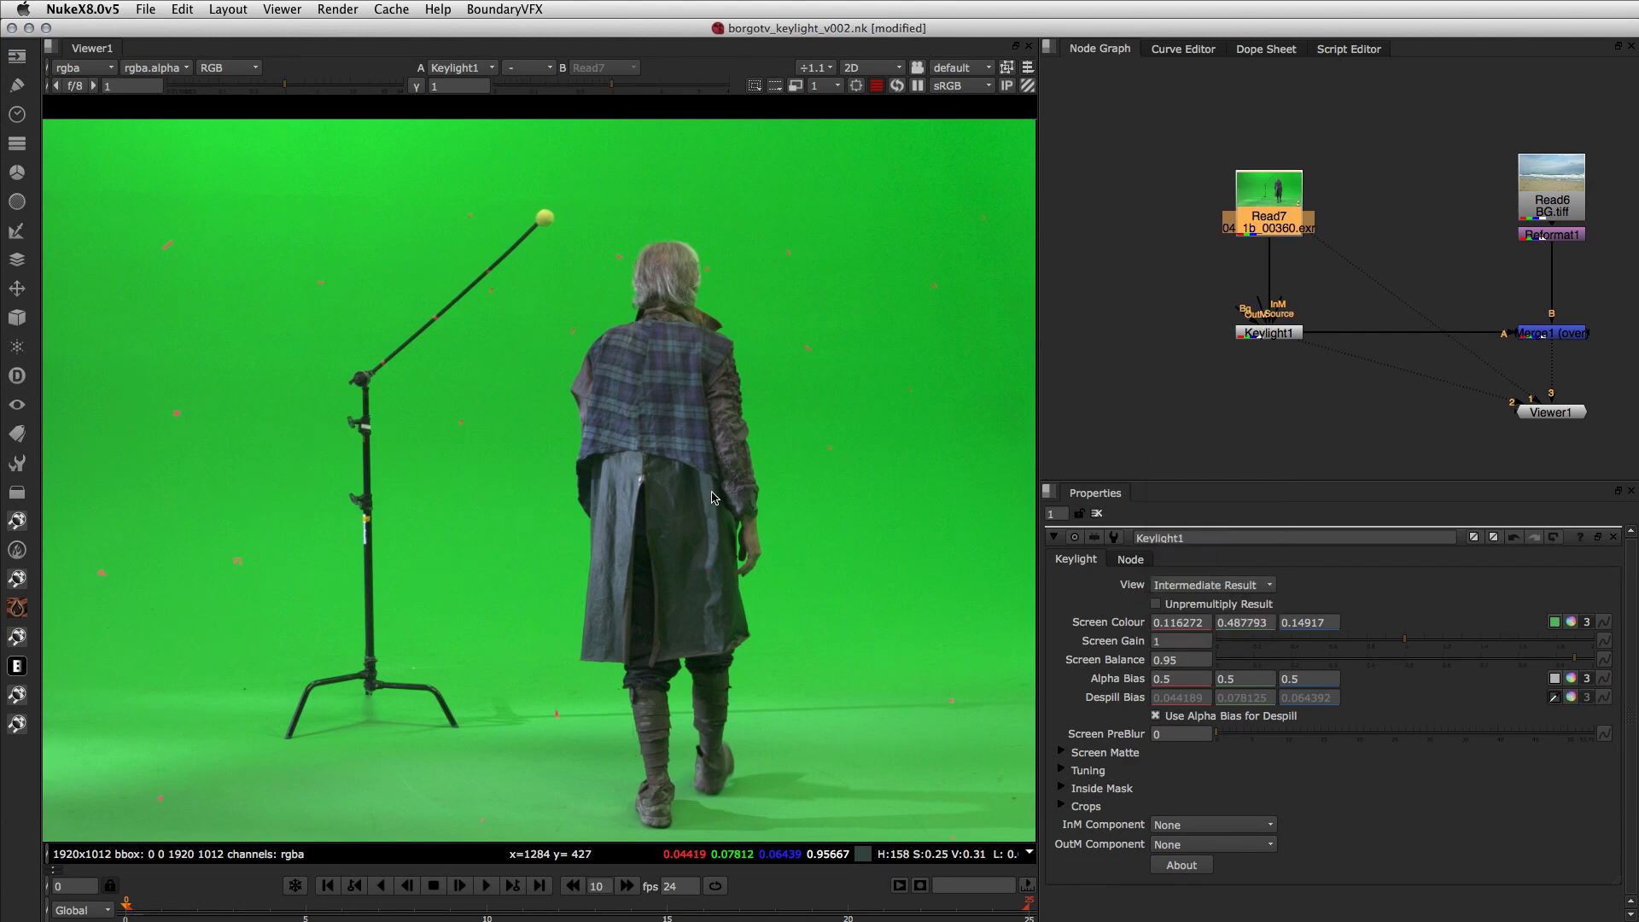
pyautogui.press('a')
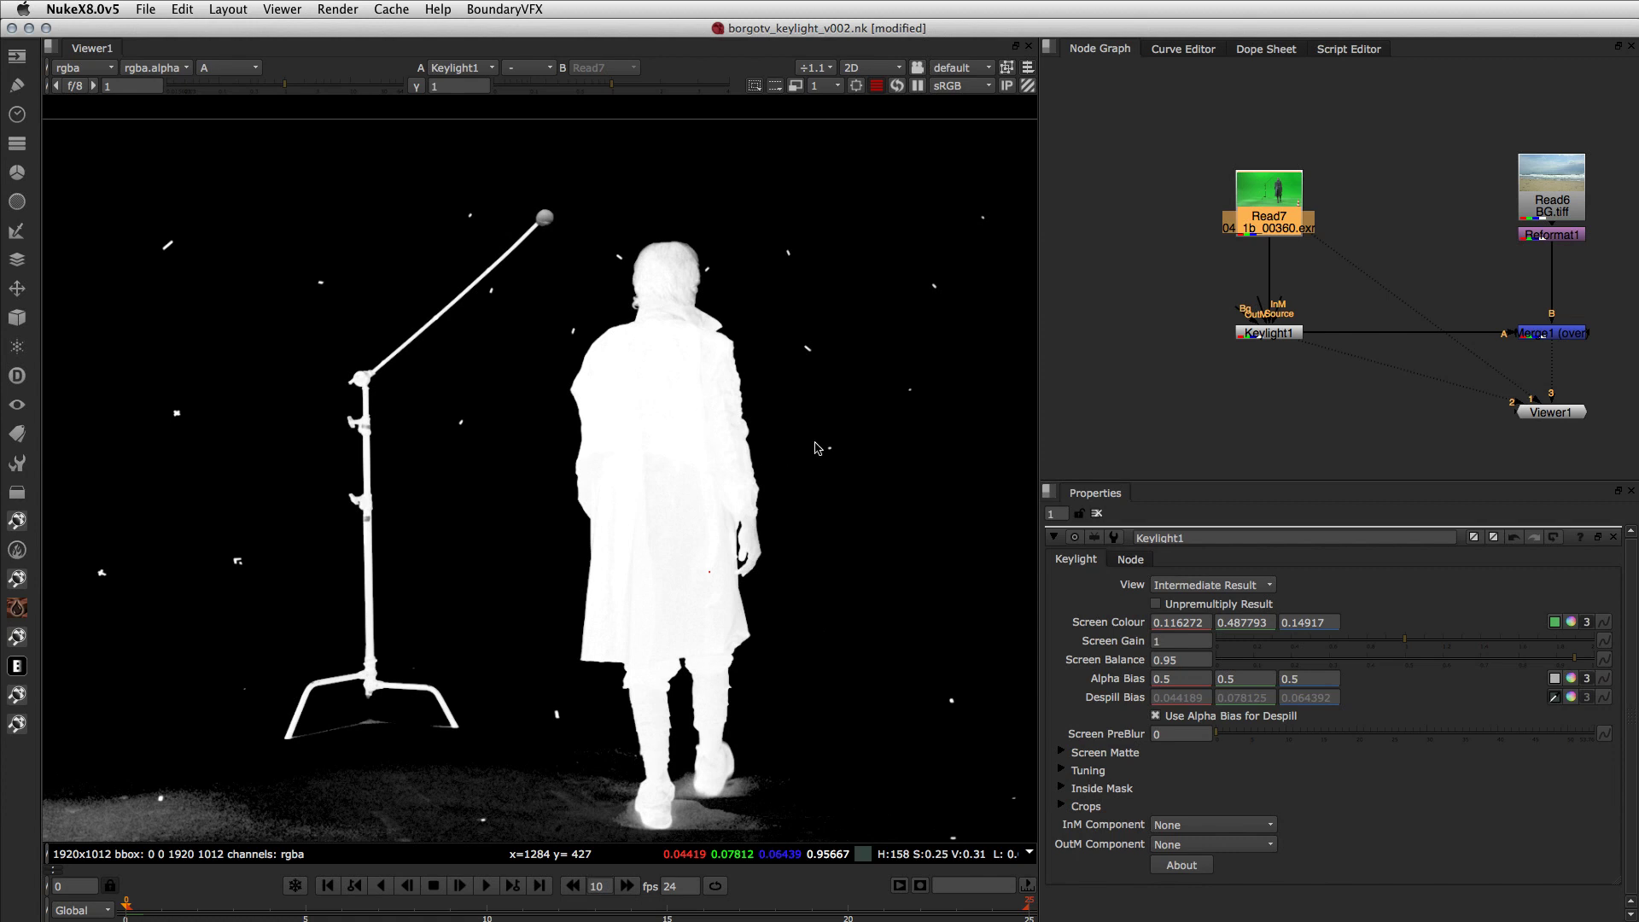
# Step: Set Keylight1's View to Composite and connect its Bg input to Reformat1 to composite the beach inside the keyer
pyautogui.click(1188, 588)
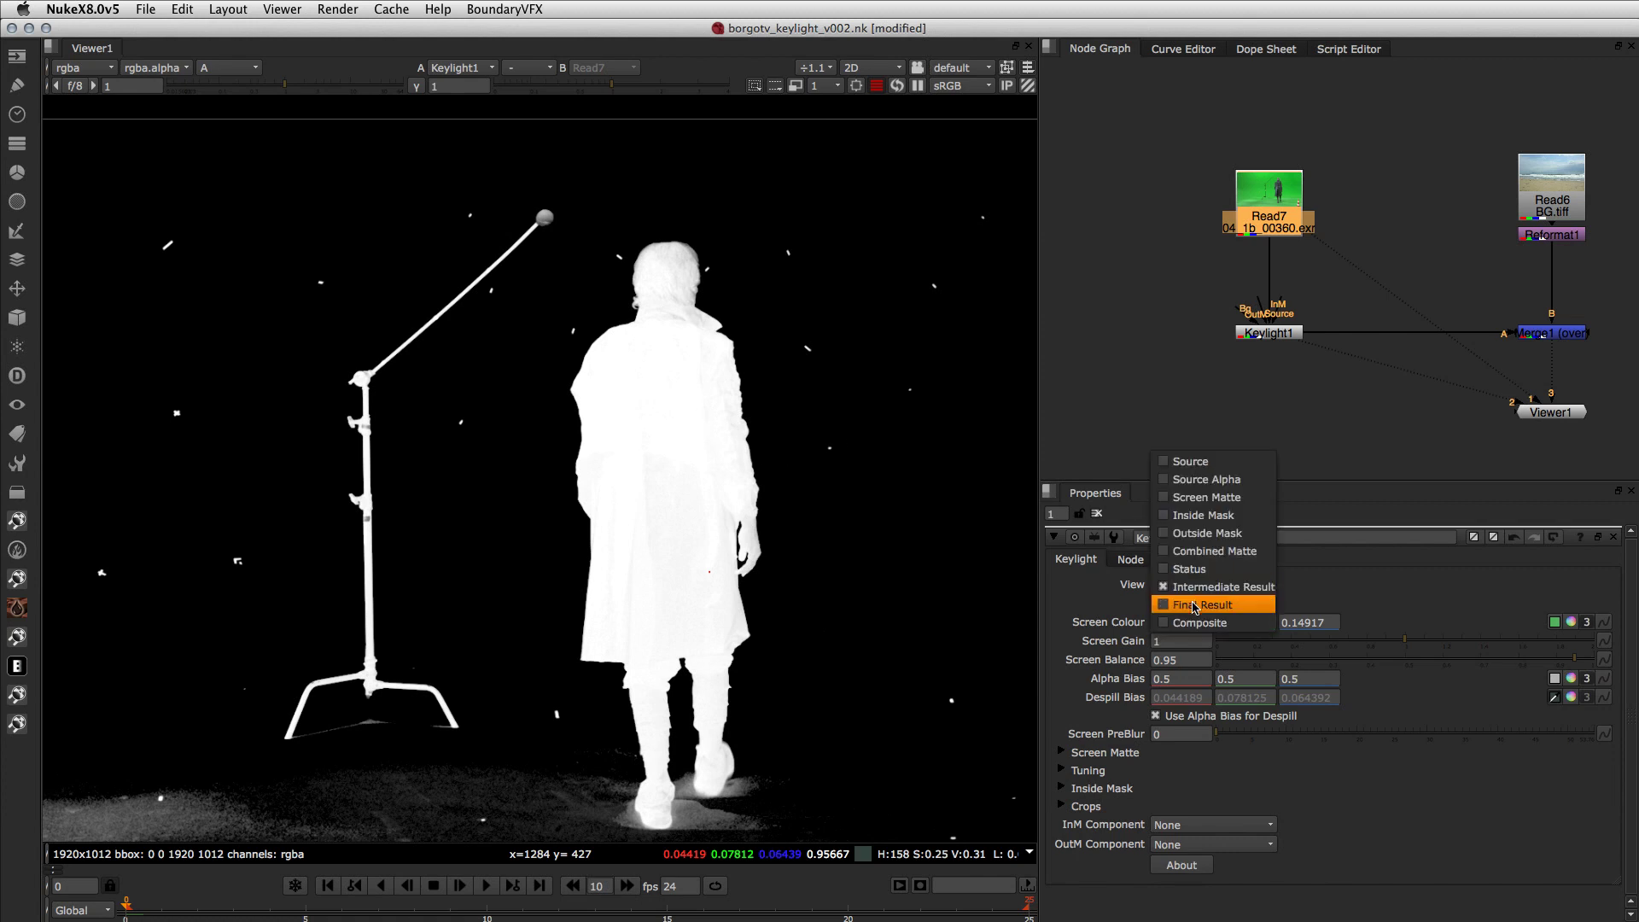
pyautogui.click(1200, 622)
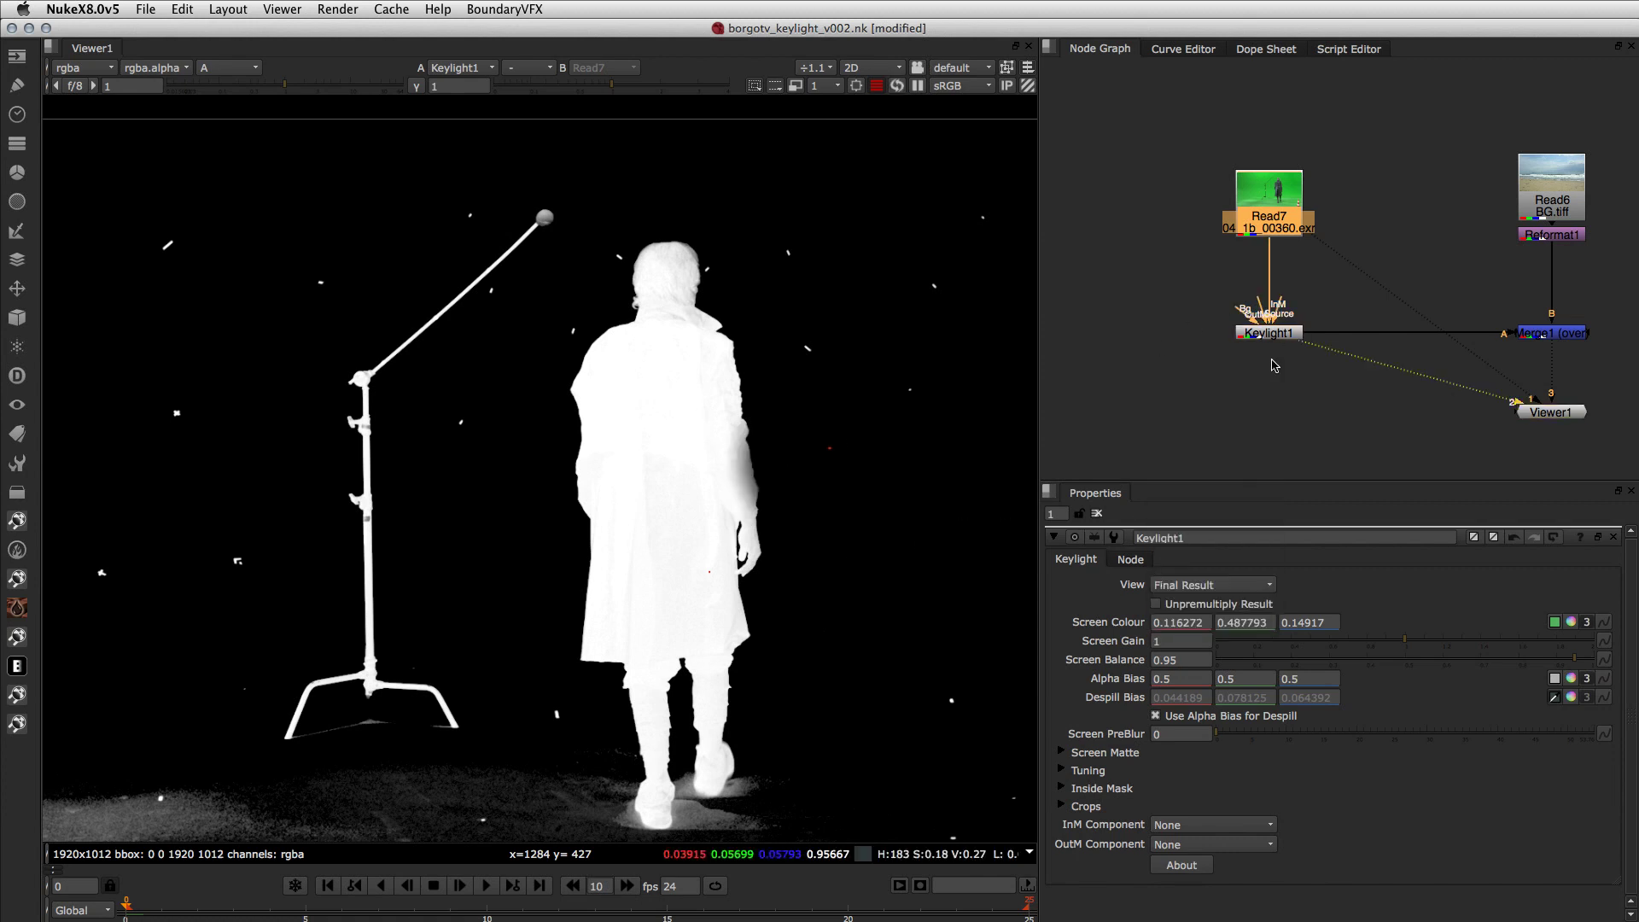
pyautogui.press('a')
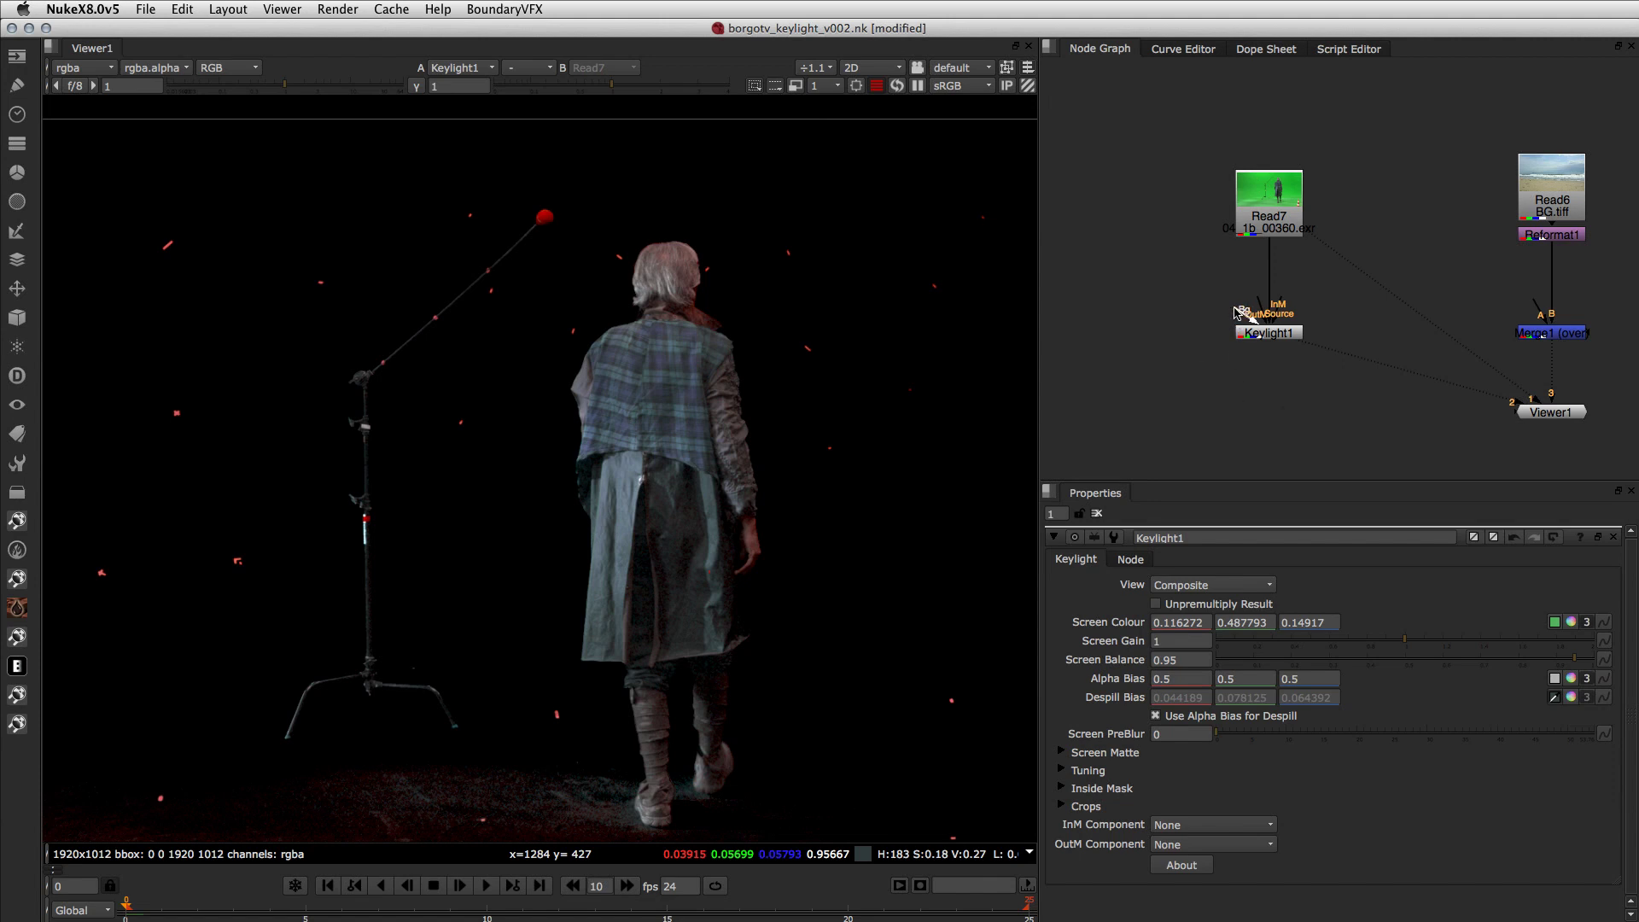
pyautogui.moveTo(1239, 316); pyautogui.dragTo(1533, 241)
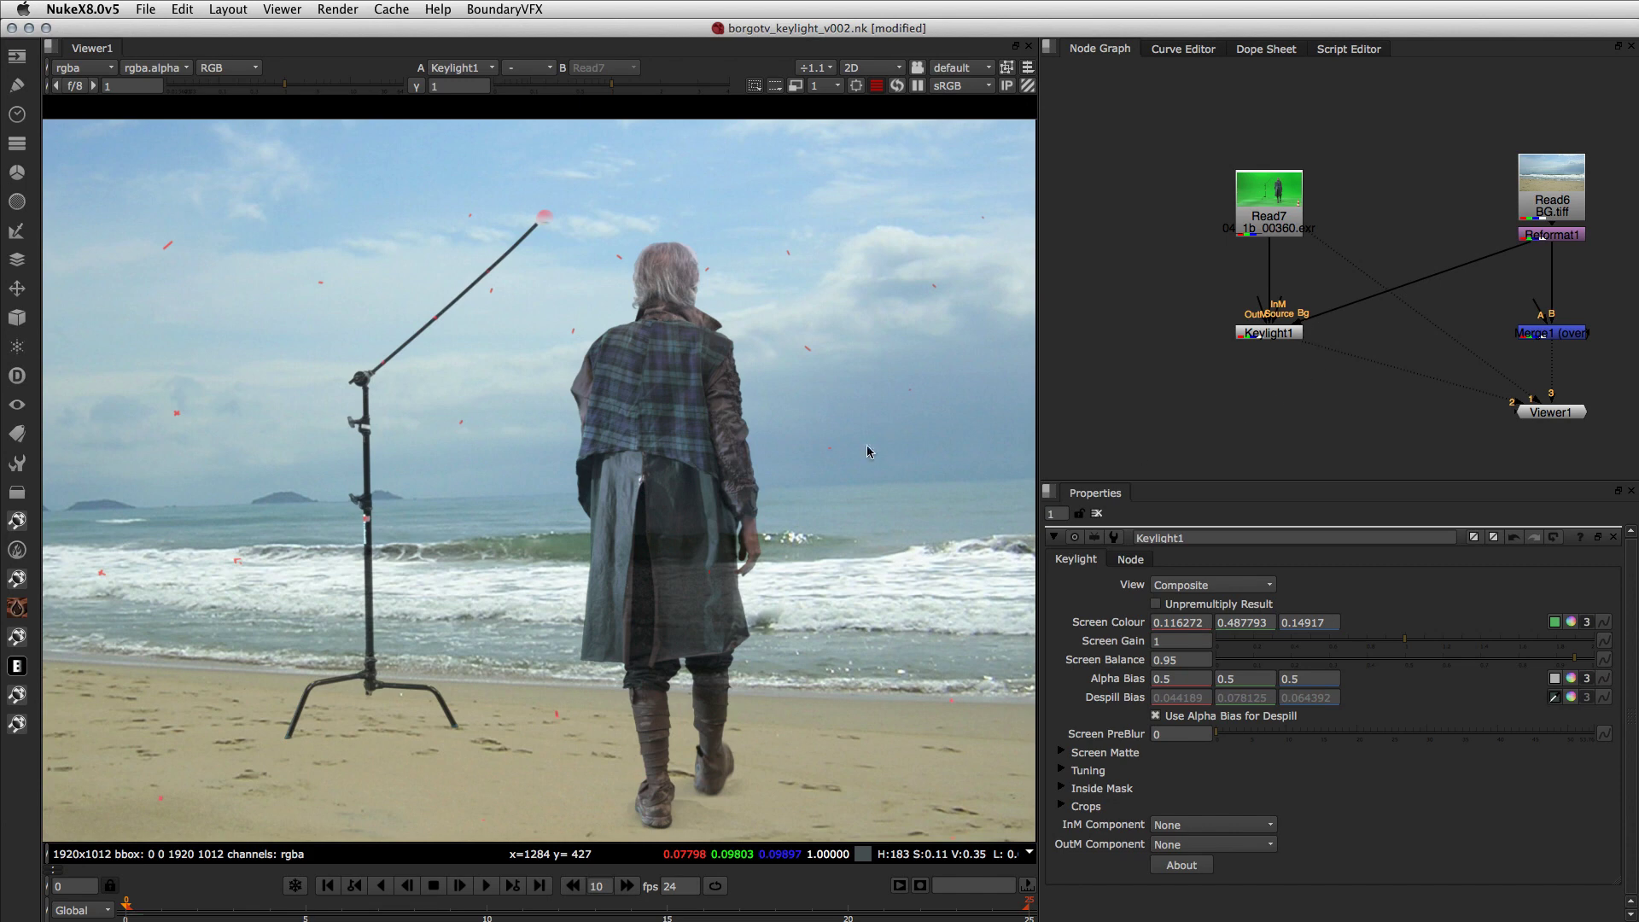
pyautogui.click(1552, 342)
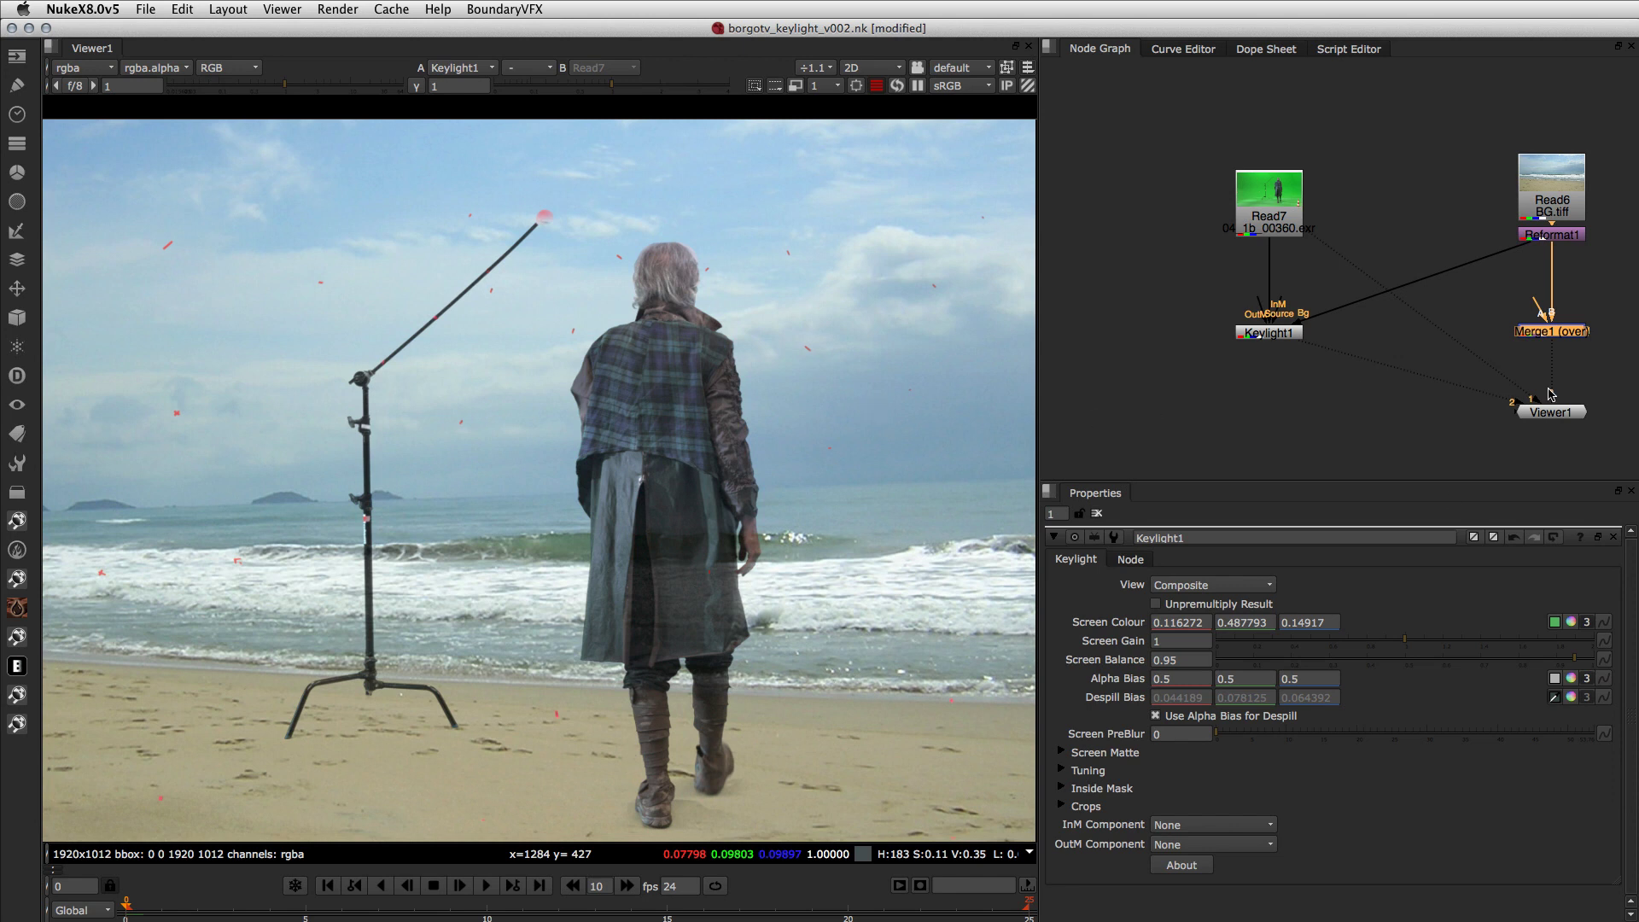
pyautogui.click(1290, 408)
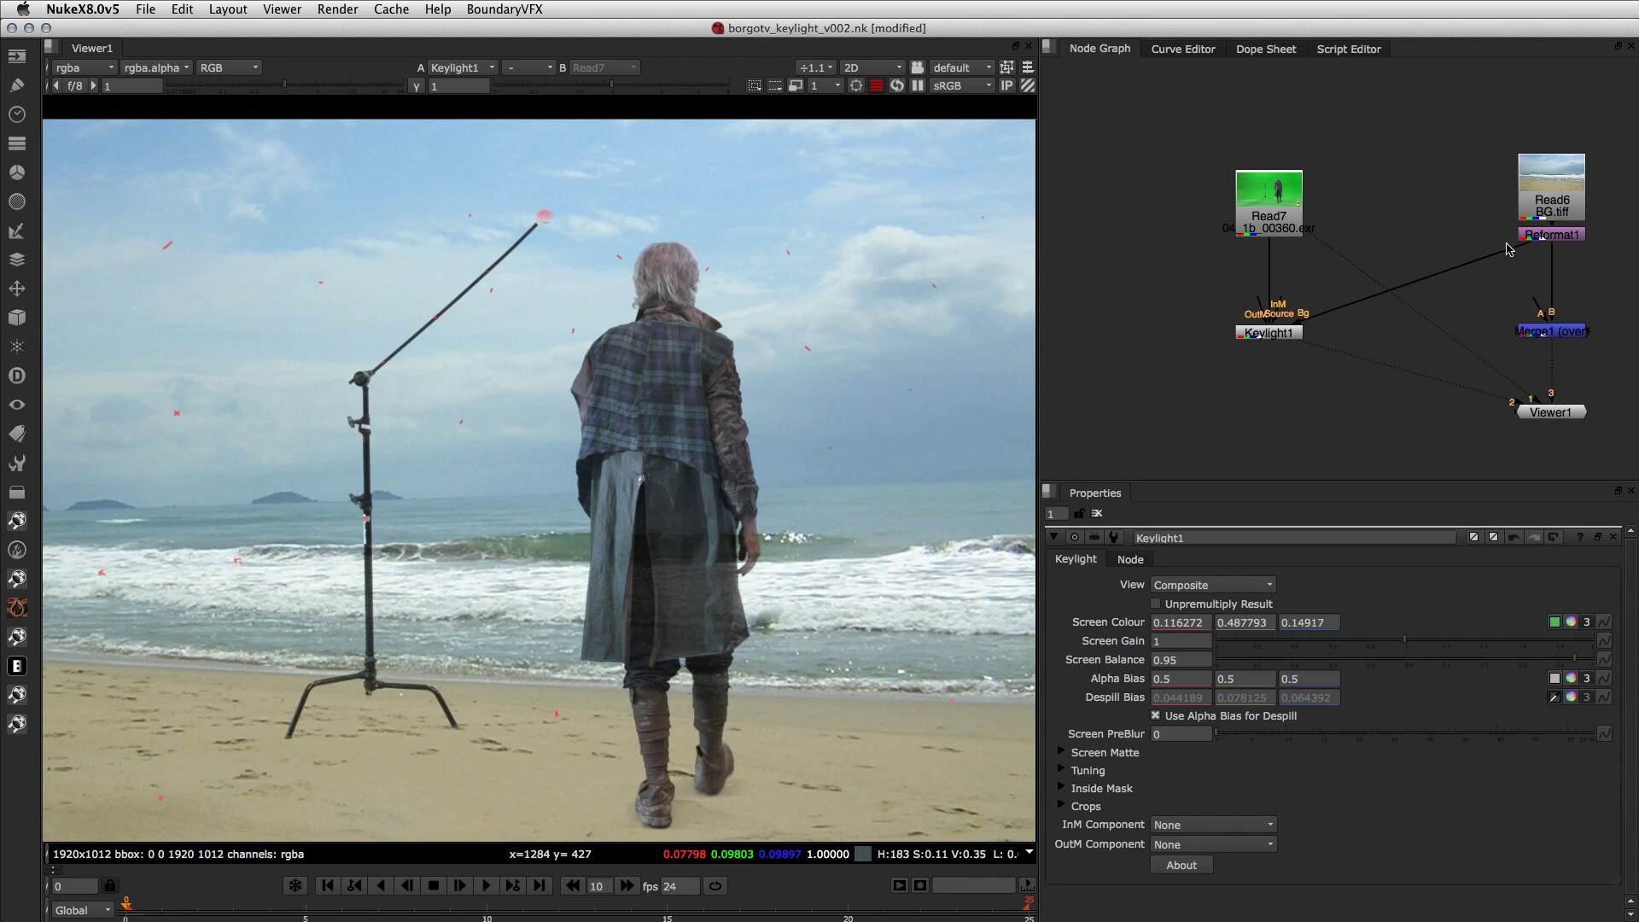
# Step: Return Keylight1's View to Final Result and restore the Merge1 setup with its A input on Keylight1
pyautogui.click(1213, 585)
pyautogui.click(1195, 568)
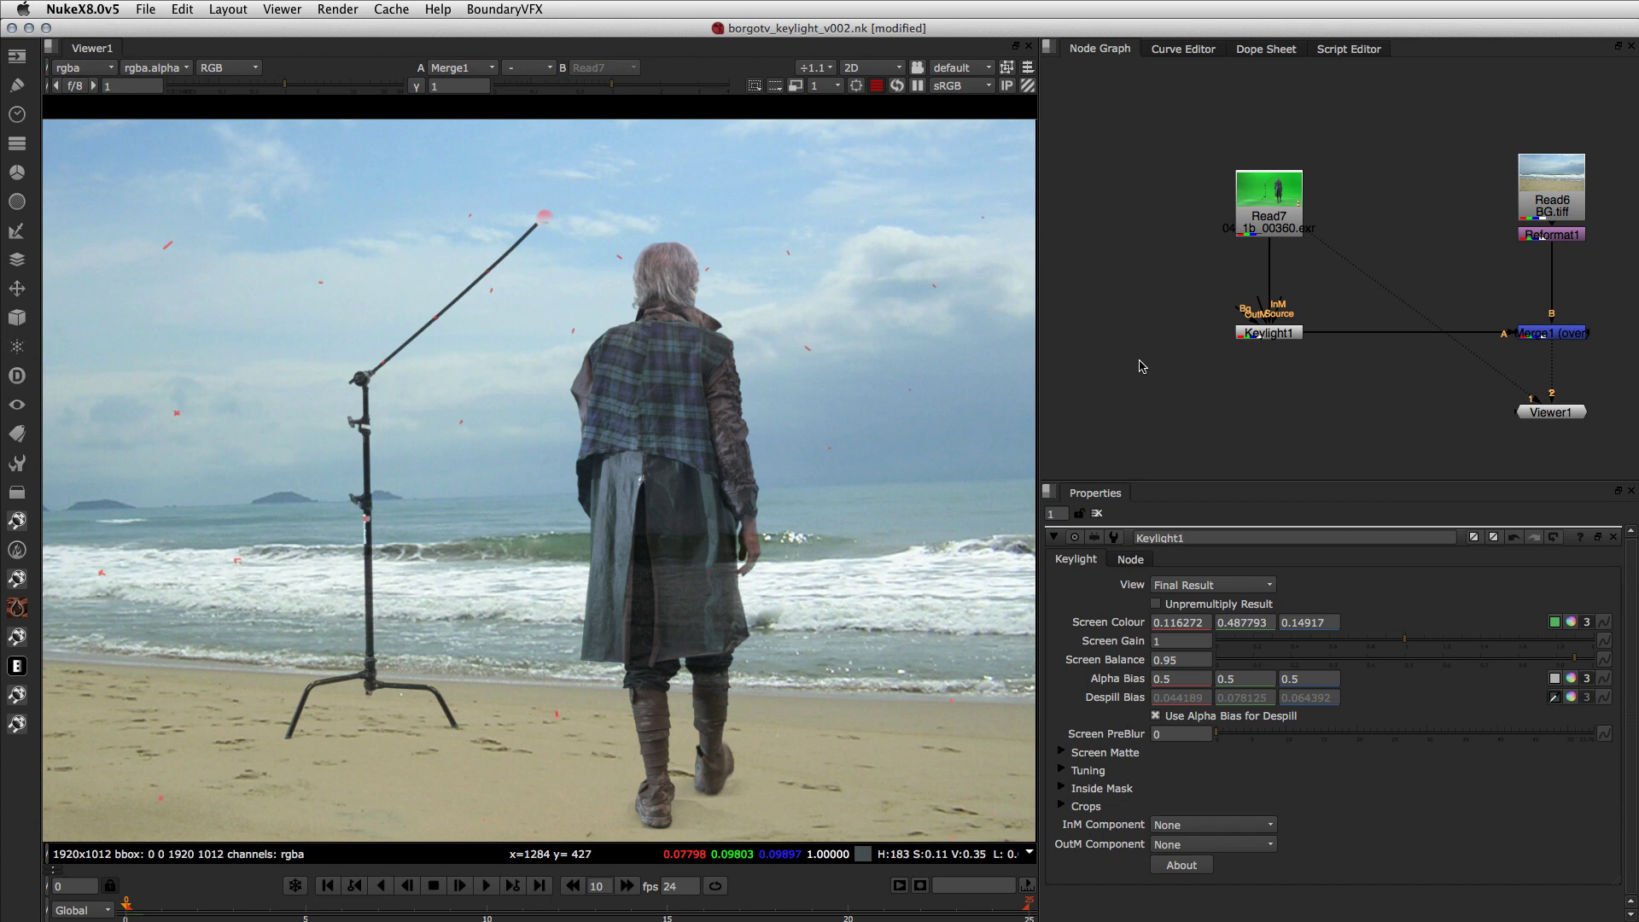
# Step: Paste the Outside_Mask roto node into the script and play the green-screen plate to check its shapes
pyautogui.press('super+v')
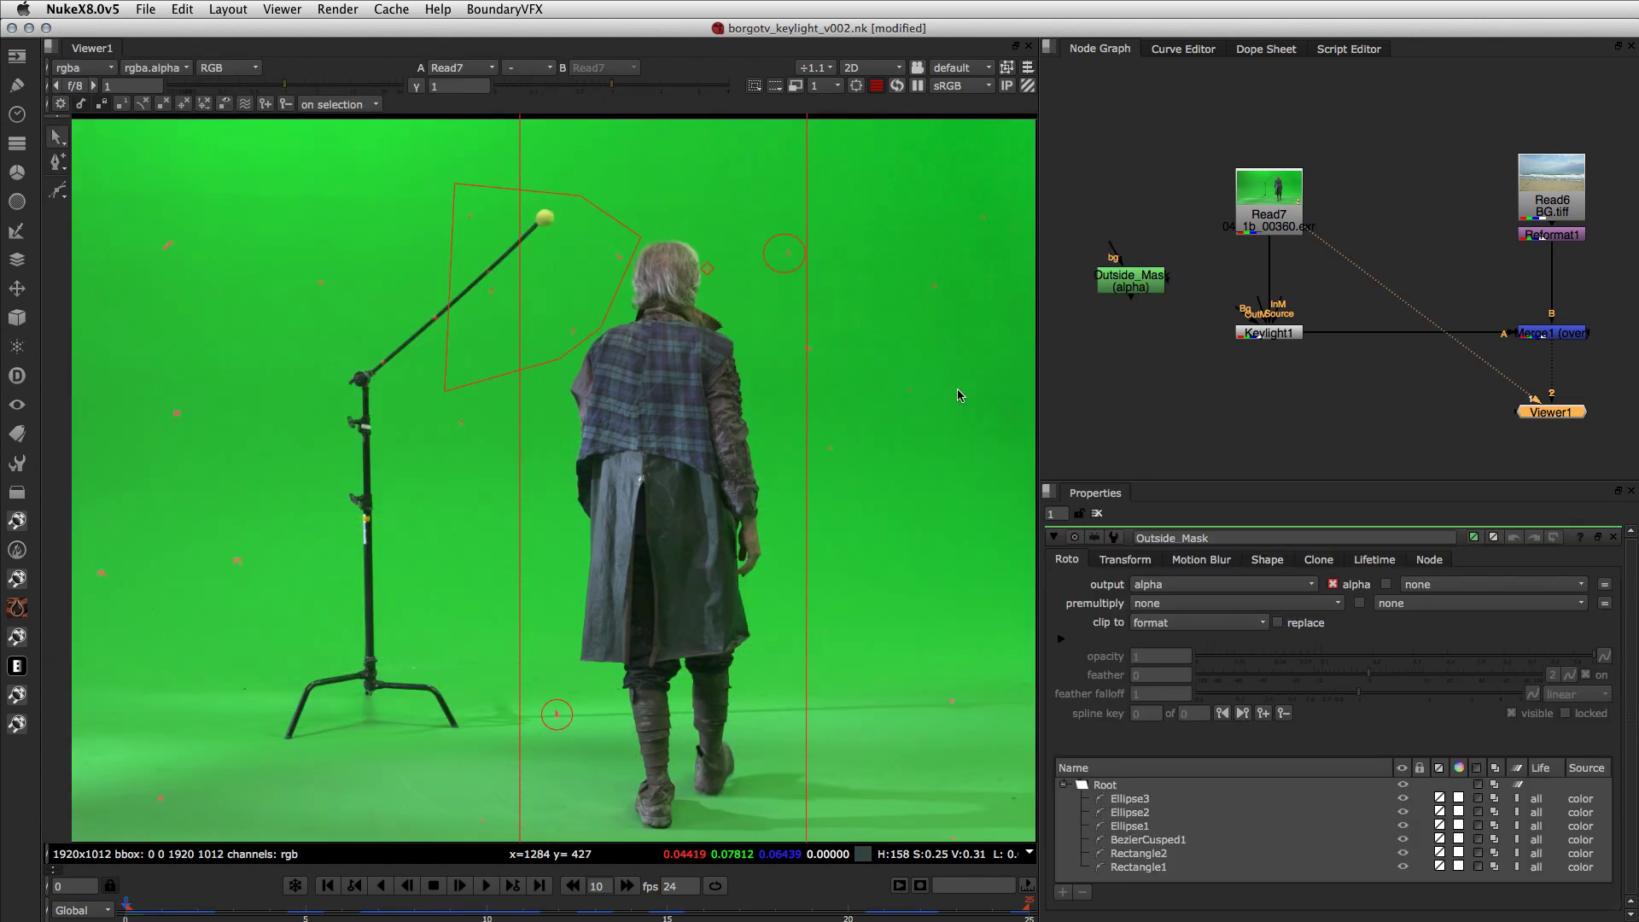
pyautogui.click(484, 886)
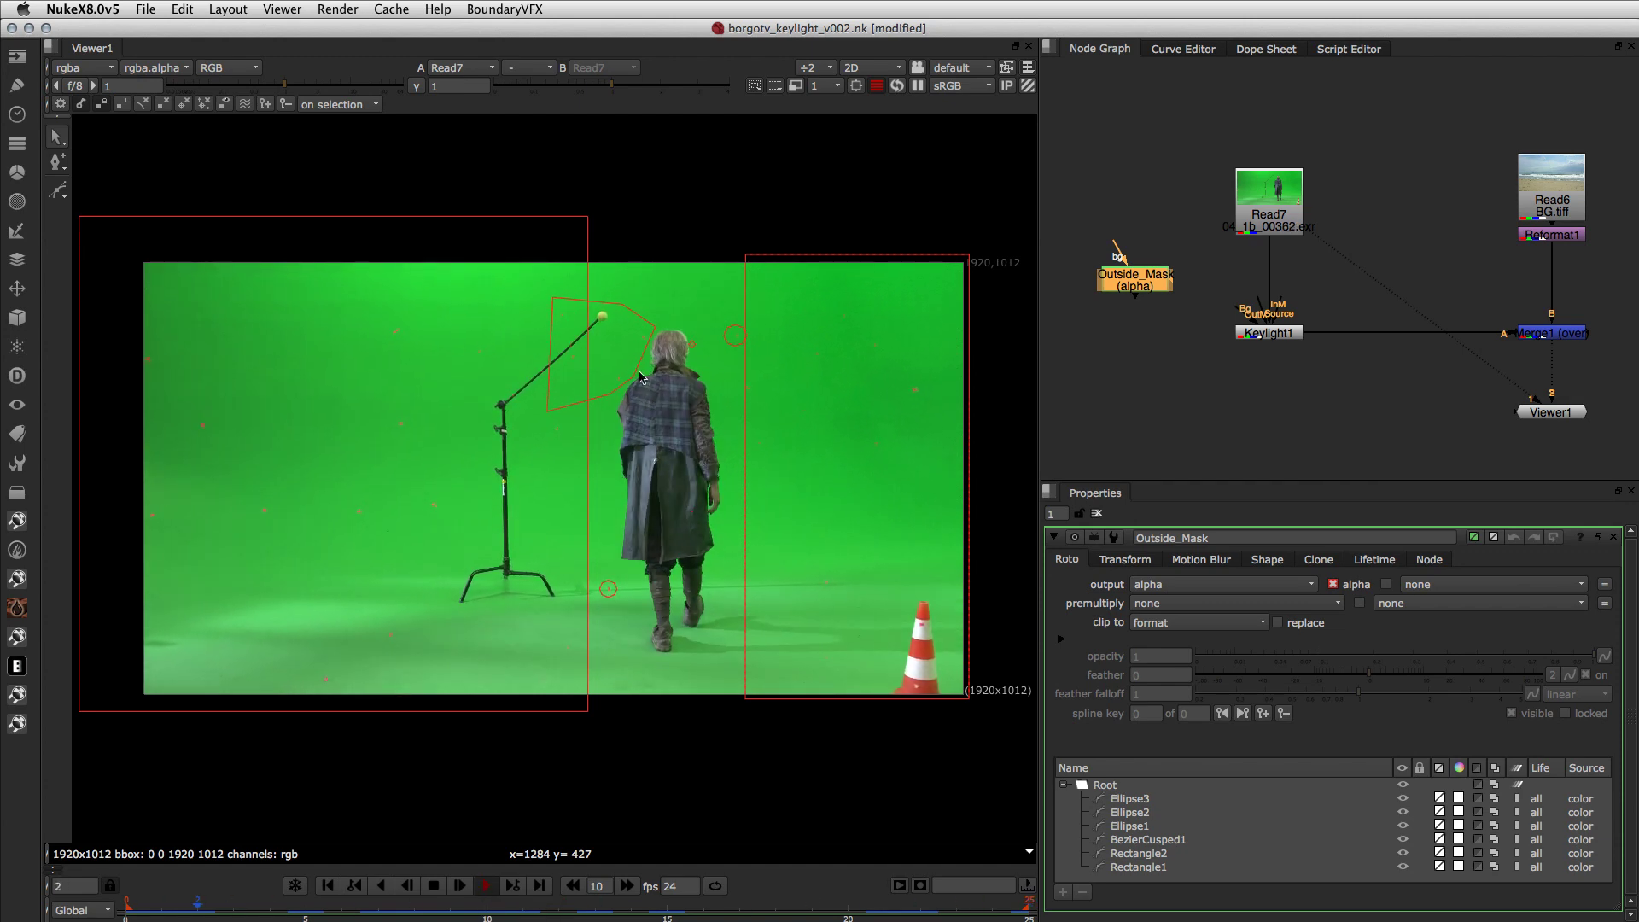
pyautogui.click(436, 889)
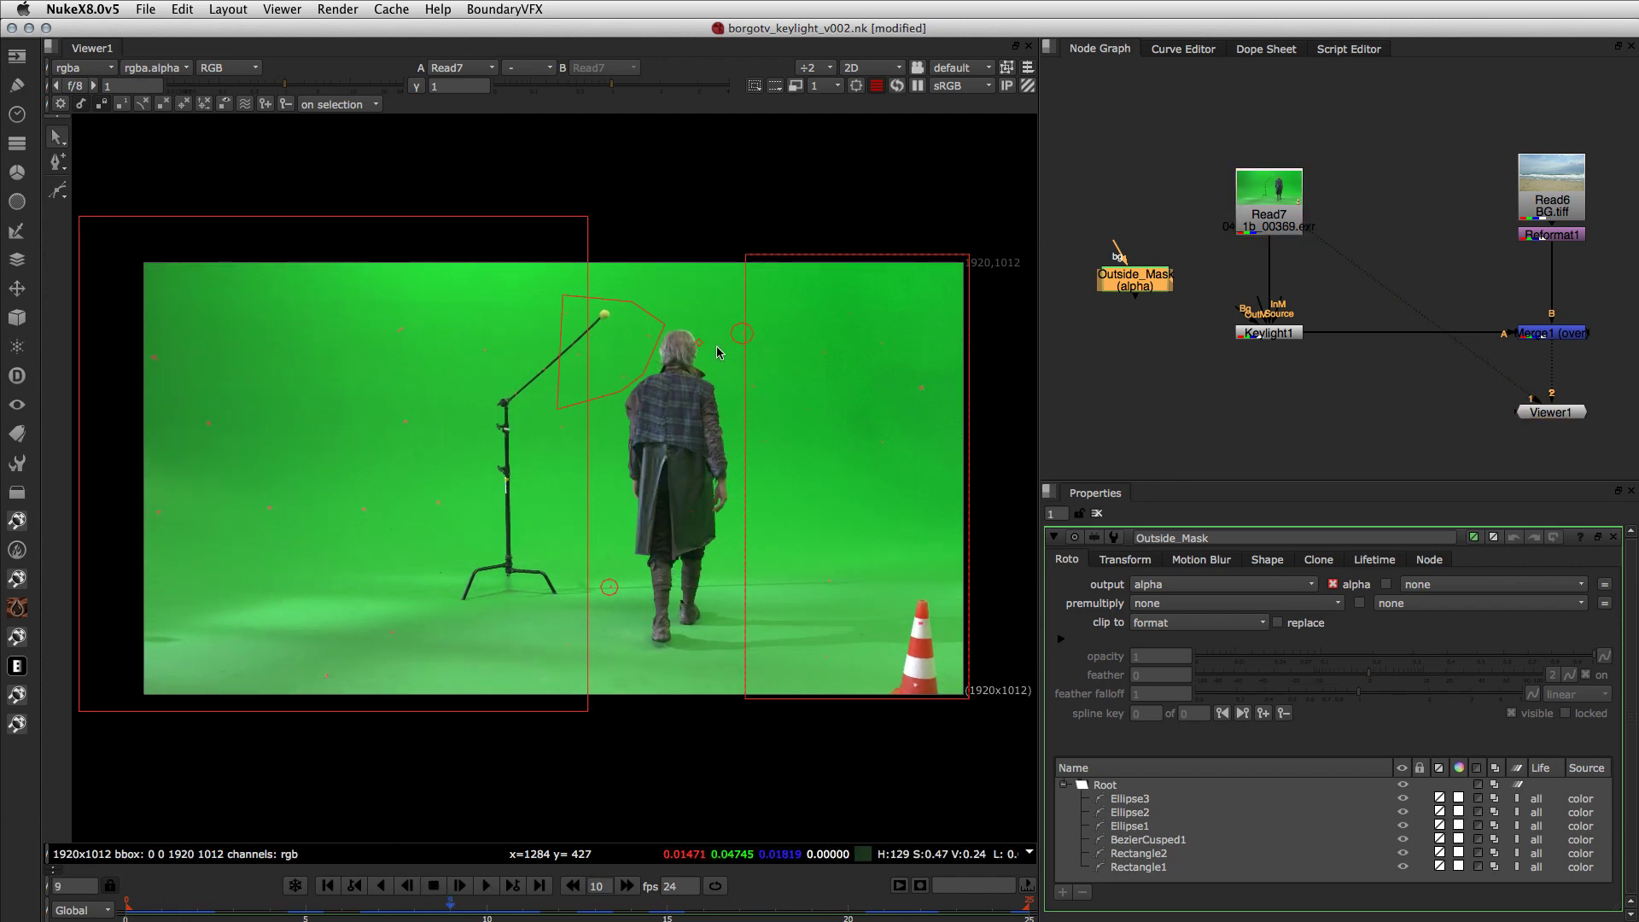
# Step: Show Keylight1's output in the viewer, clear the open node properties, and inspect its alpha channel around the actor and tracking markers
pyautogui.press('+')
pyautogui.press('+')
pyautogui.press('-')
pyautogui.press('-')
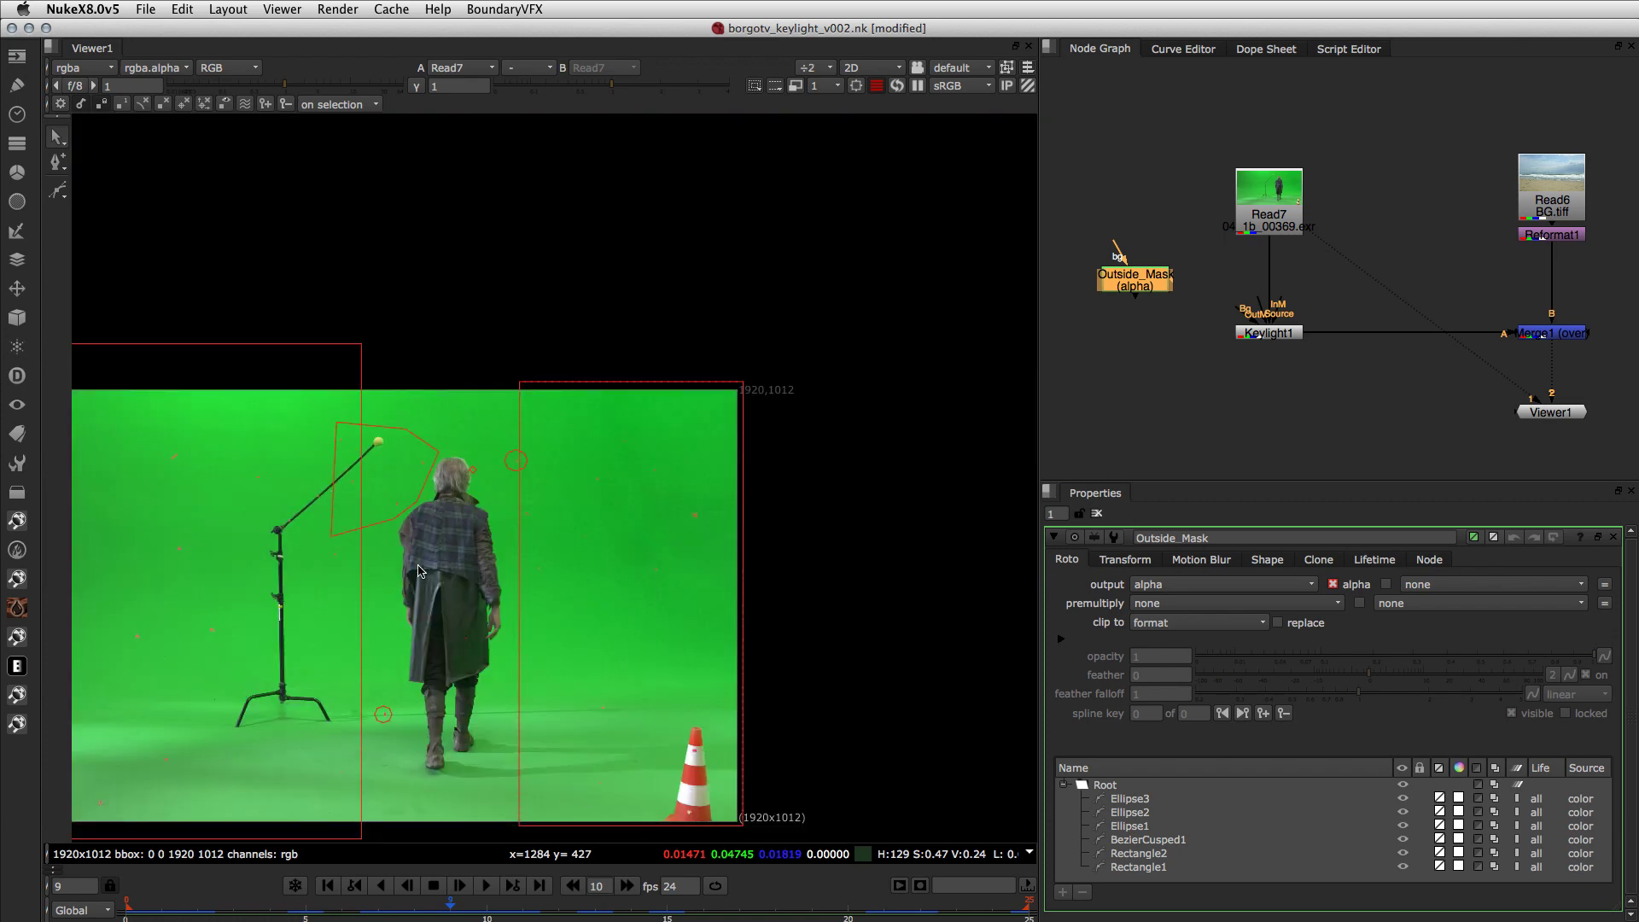
pyautogui.scroll(1, 422, 619)
pyautogui.click(1247, 330)
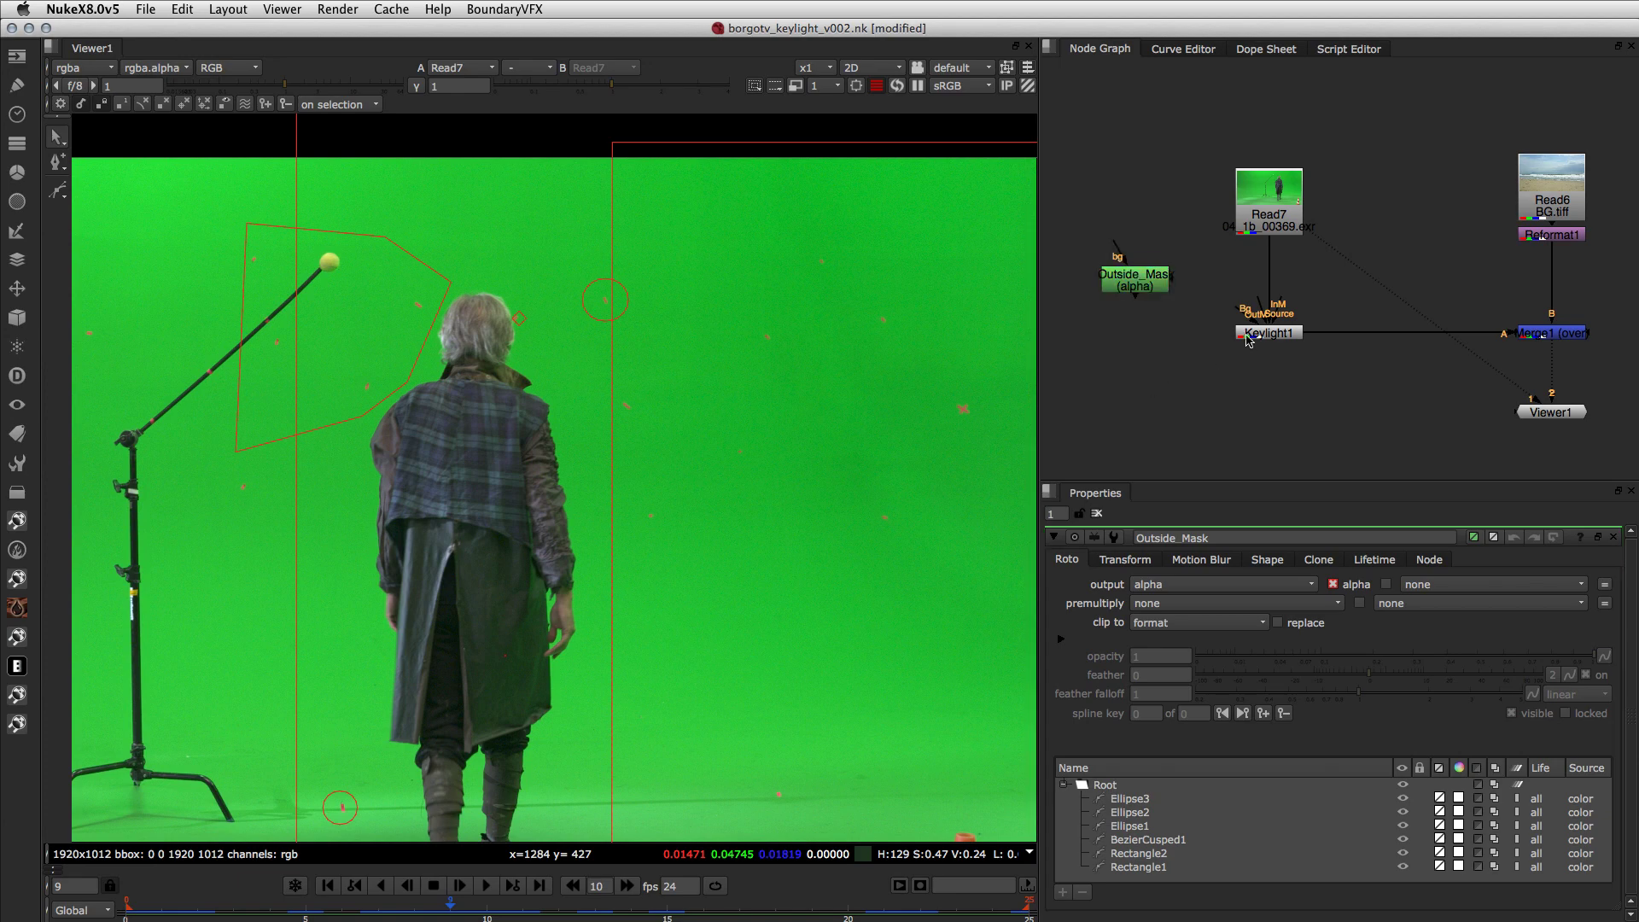
pyautogui.press('2')
pyautogui.click(1097, 514)
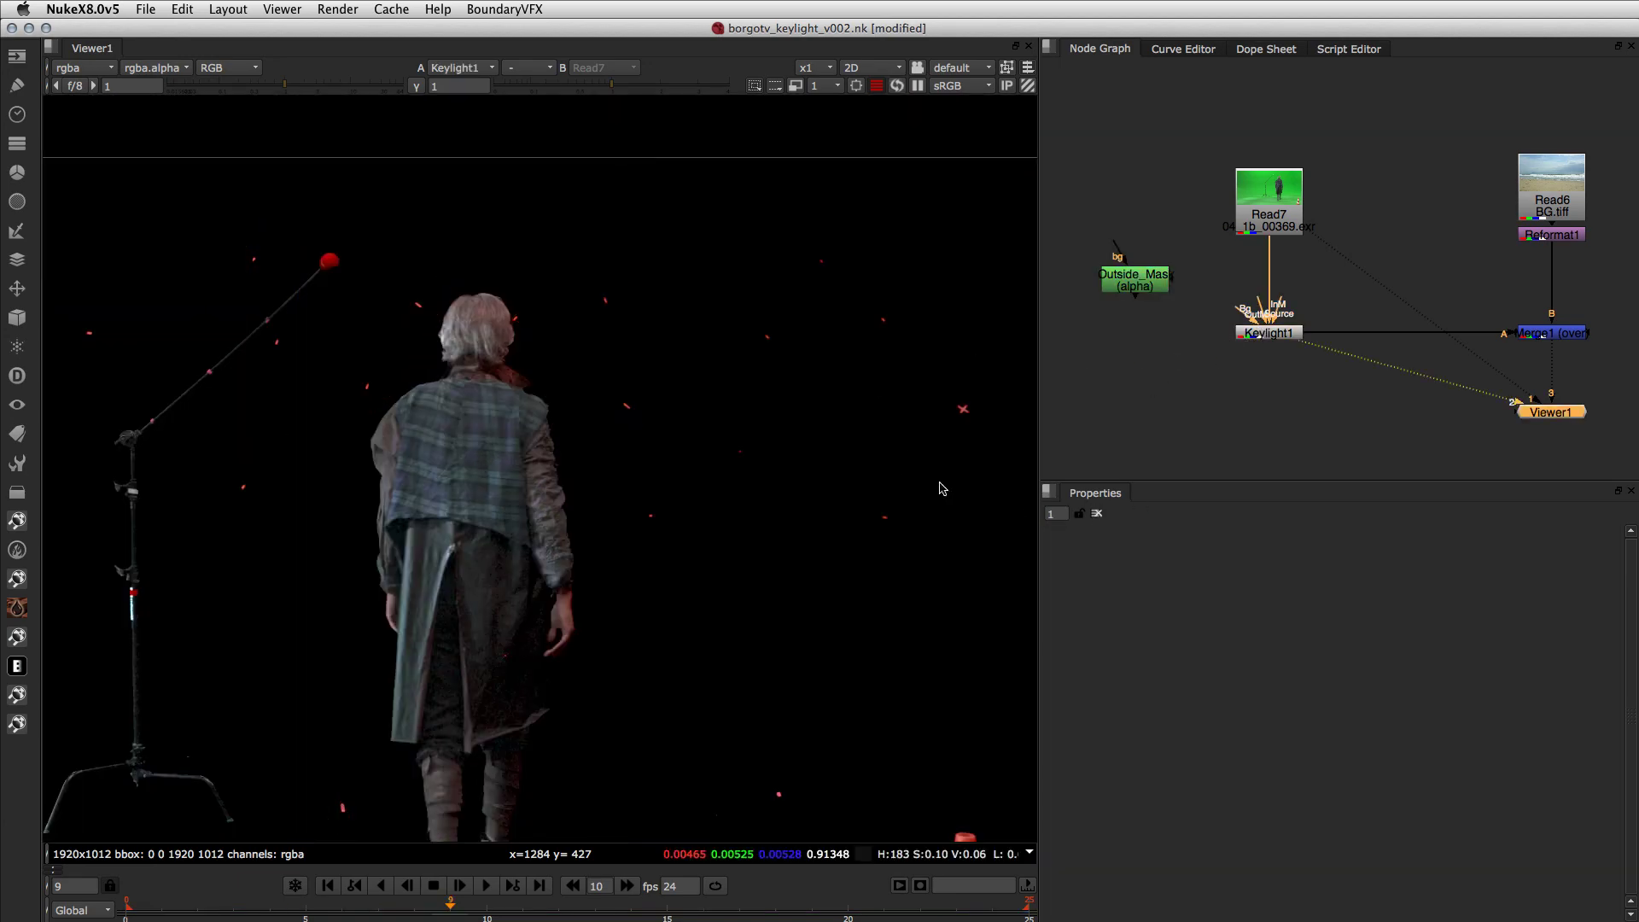
pyautogui.press('a')
pyautogui.moveTo(559, 200); pyautogui.dragTo(905, 534)
# Step: Display the Outside_Mask node's alpha in the viewer together with its roto shapes
pyautogui.click(1131, 275)
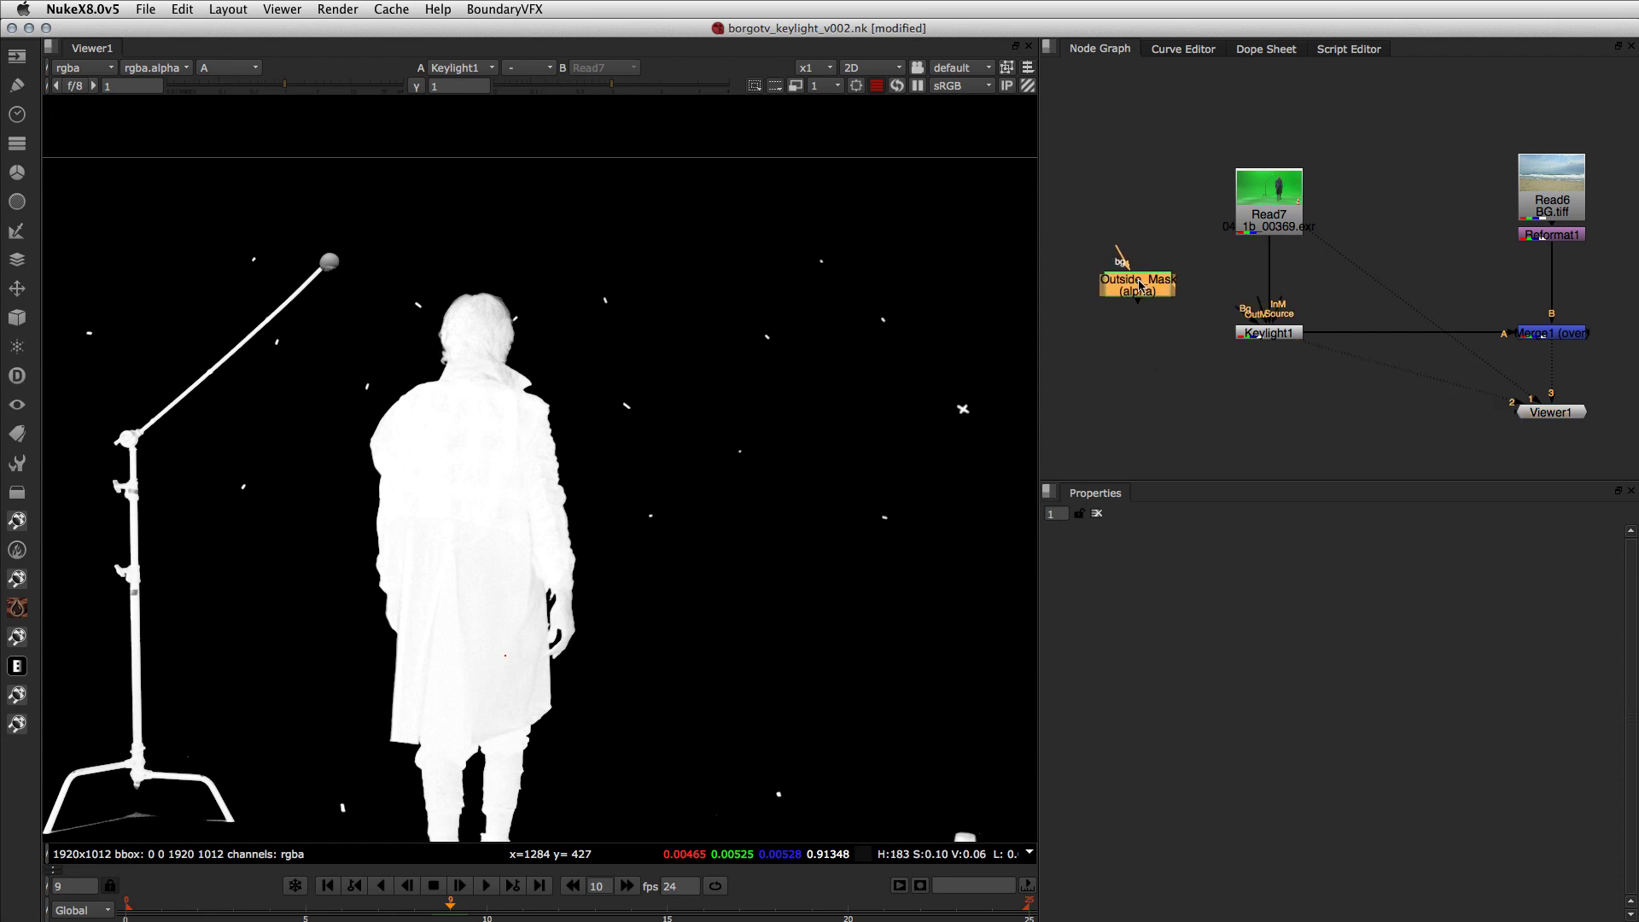
pyautogui.doubleClick(1135, 281)
pyautogui.press('2')
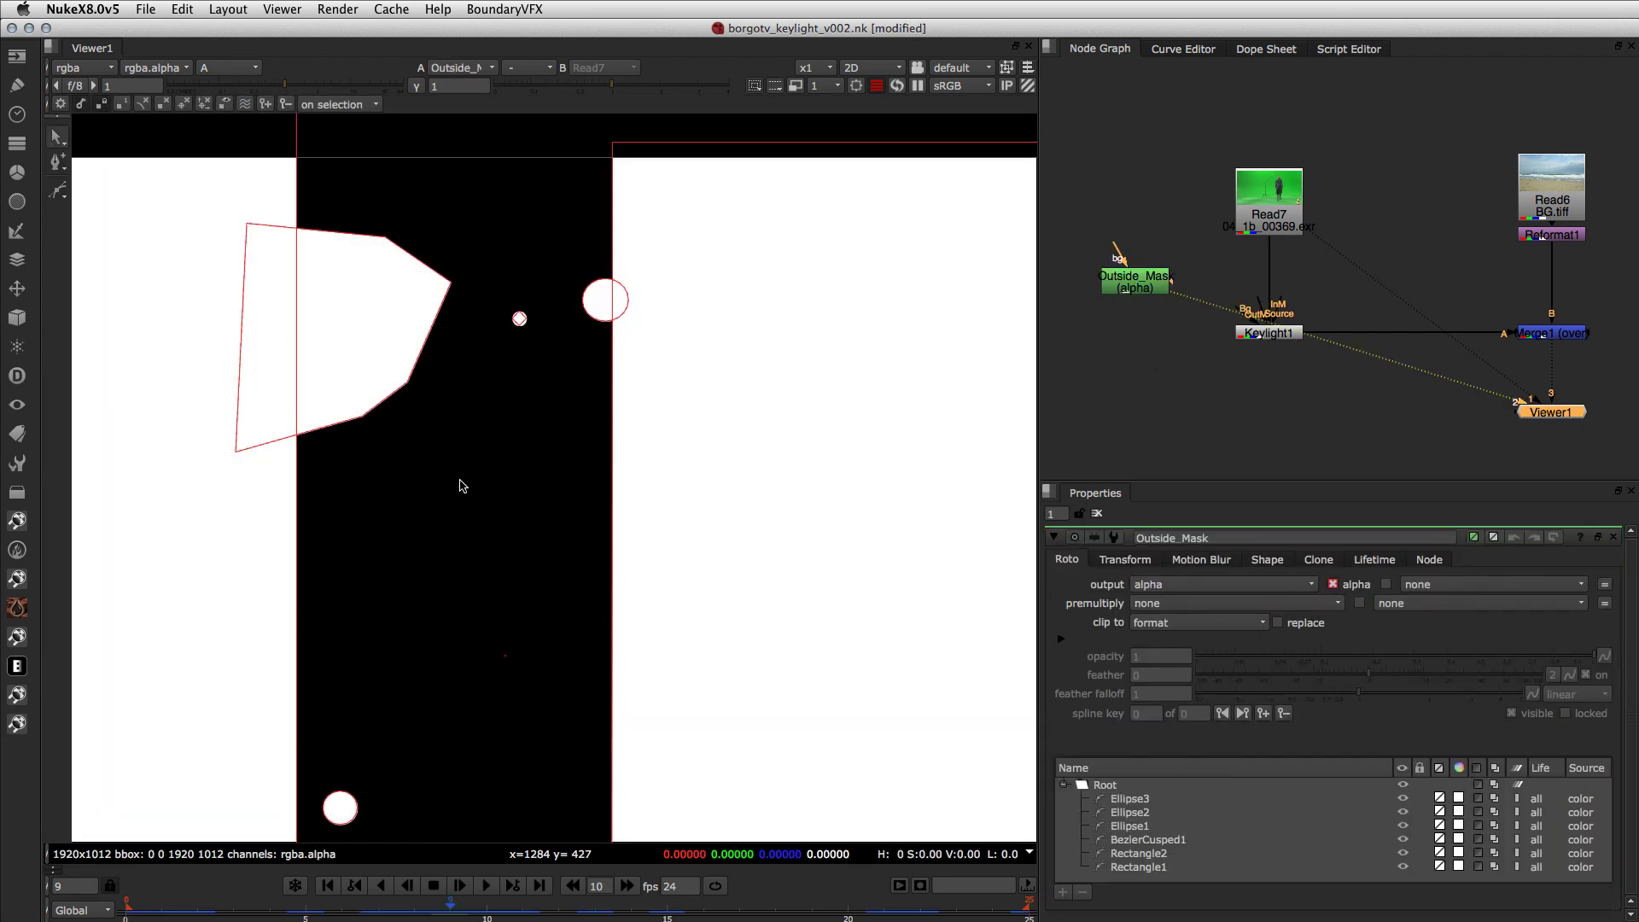
# Step: Connect Keylight1's OutM input to Outside_Mask and open Keylight1's properties
pyautogui.click(1174, 398)
pyautogui.moveTo(1254, 312); pyautogui.dragTo(1127, 331)
pyautogui.doubleClick(1268, 331)
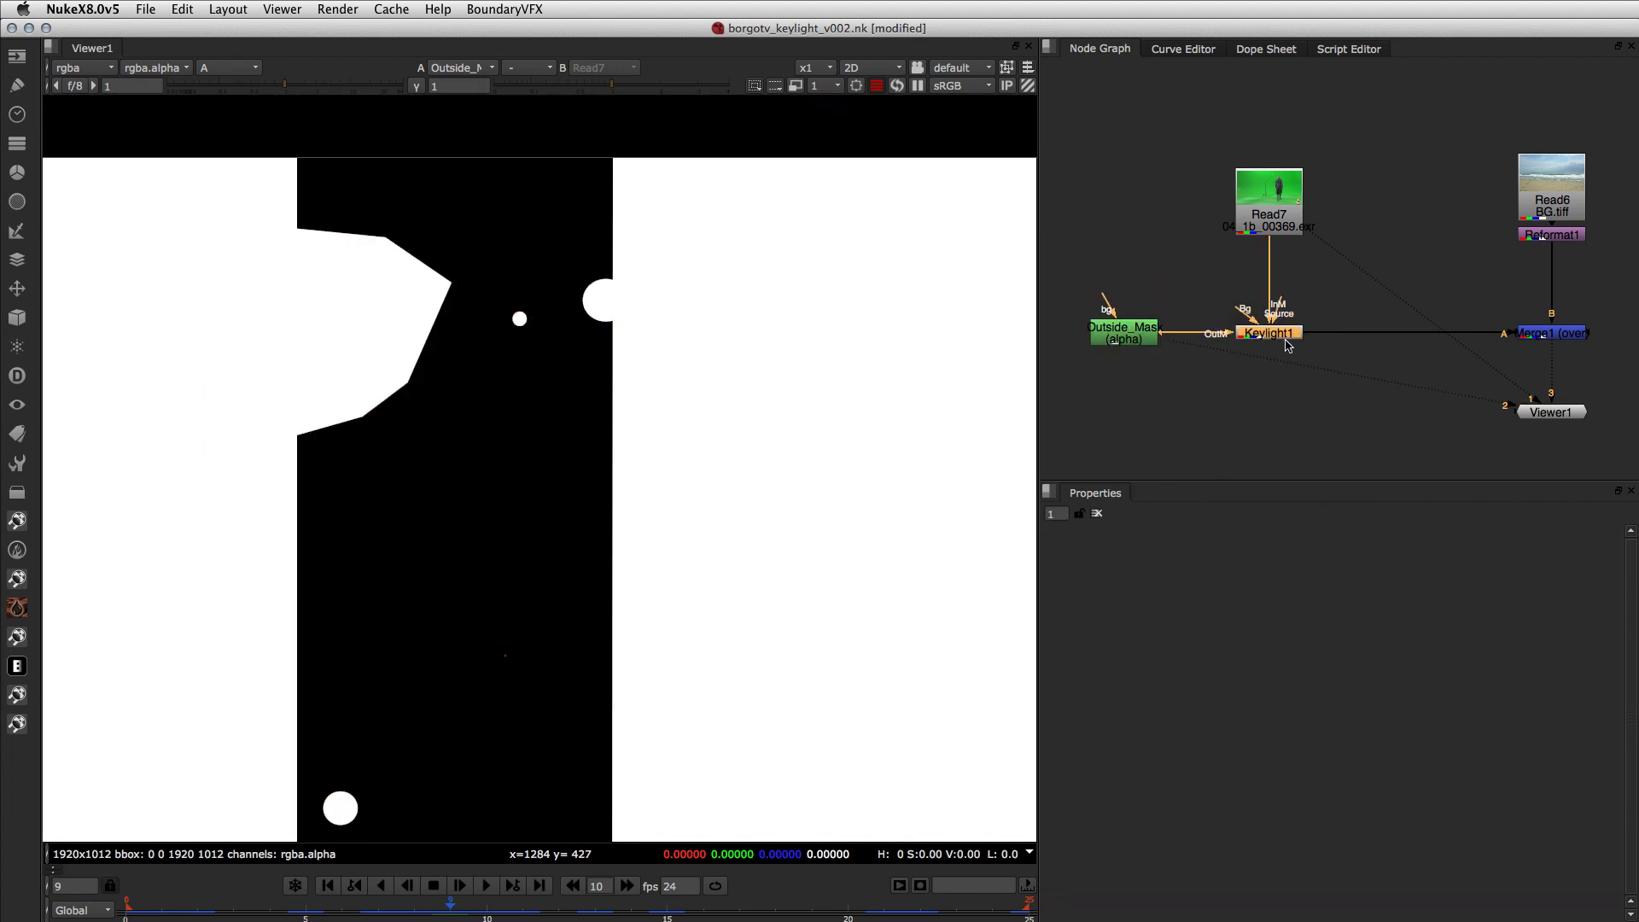
# Step: Switch Keylight1's View to Outside Mask and return it to Final Result
pyautogui.click(1200, 587)
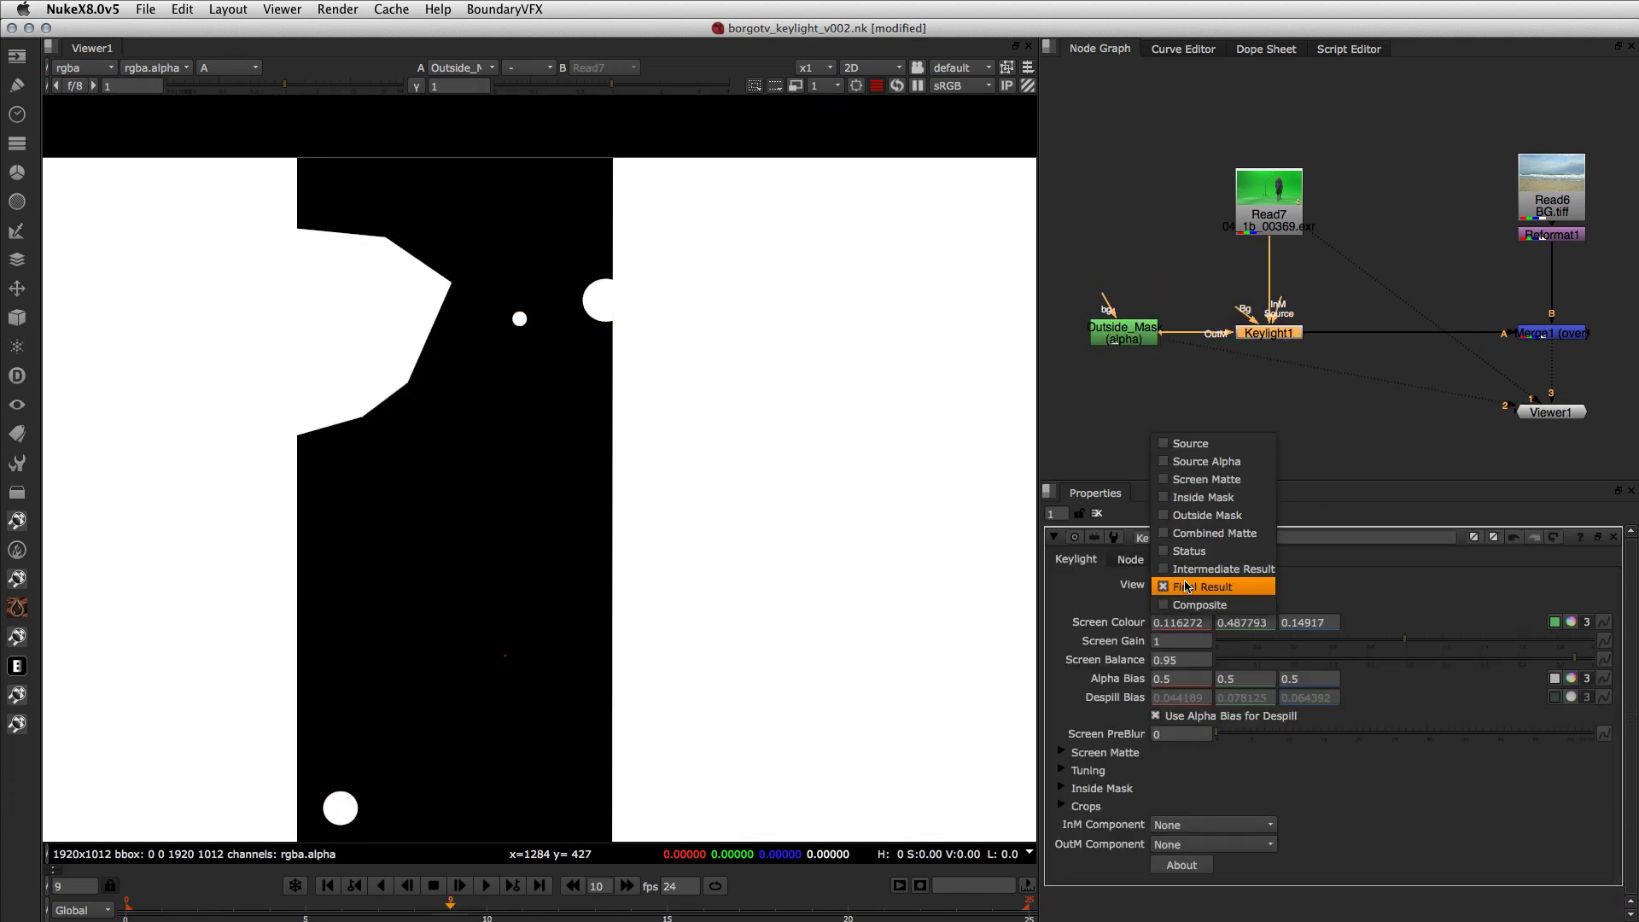
pyautogui.click(1217, 516)
pyautogui.click(1193, 584)
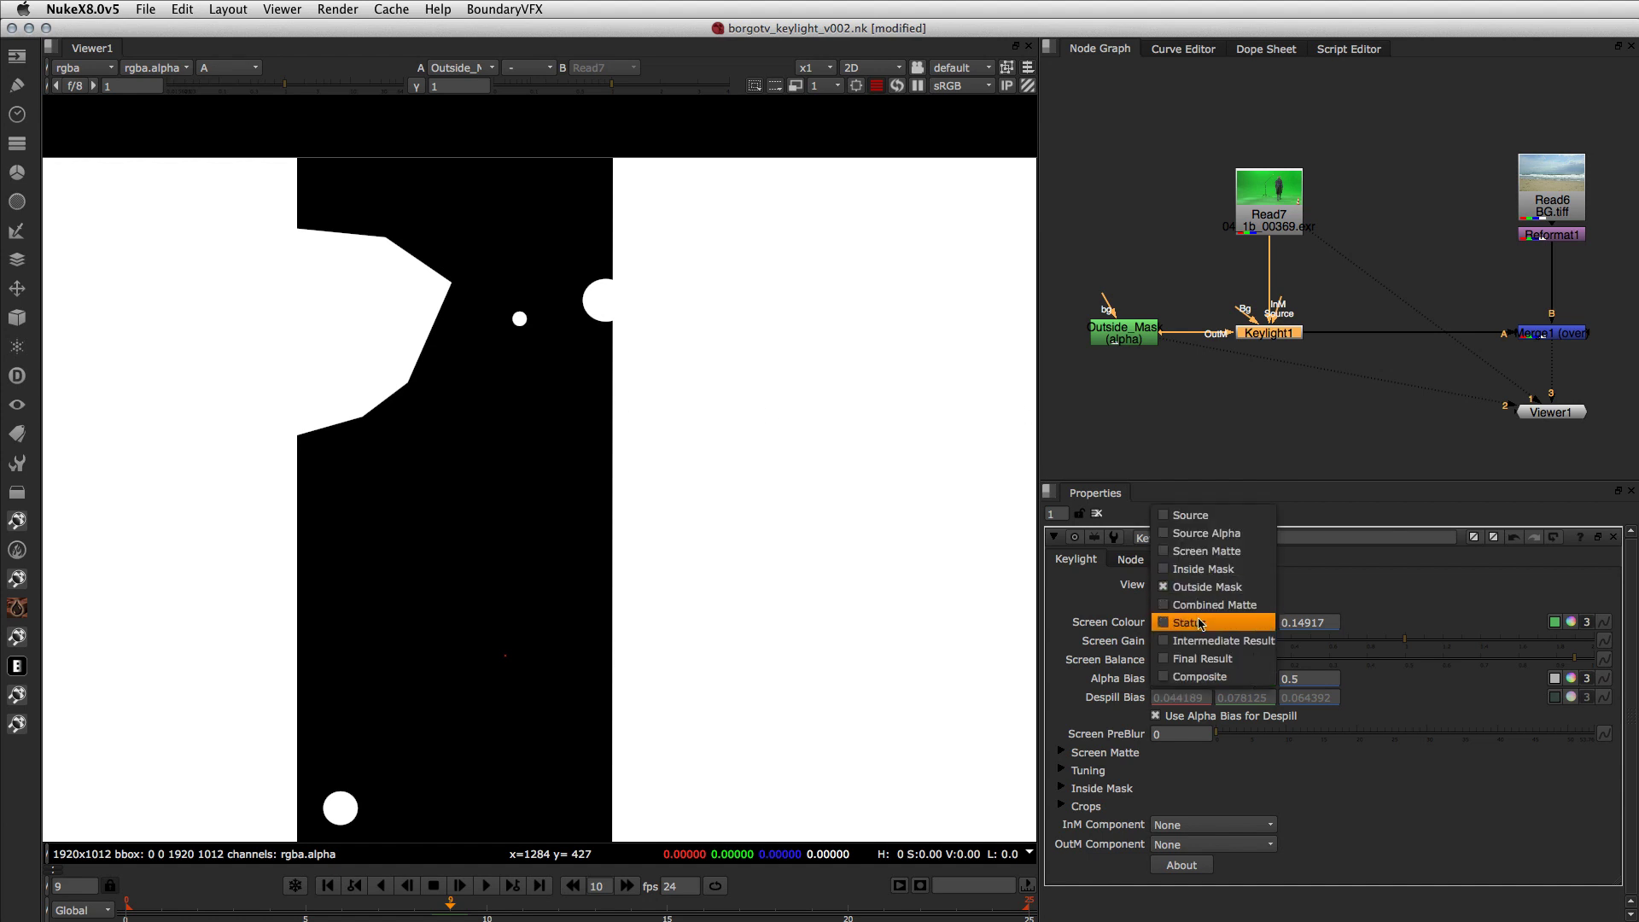
pyautogui.click(1187, 655)
pyautogui.click(1188, 401)
# Step: Show Keylight1's alpha in the viewer and set its OutM Component to Alpha
pyautogui.click(1267, 334)
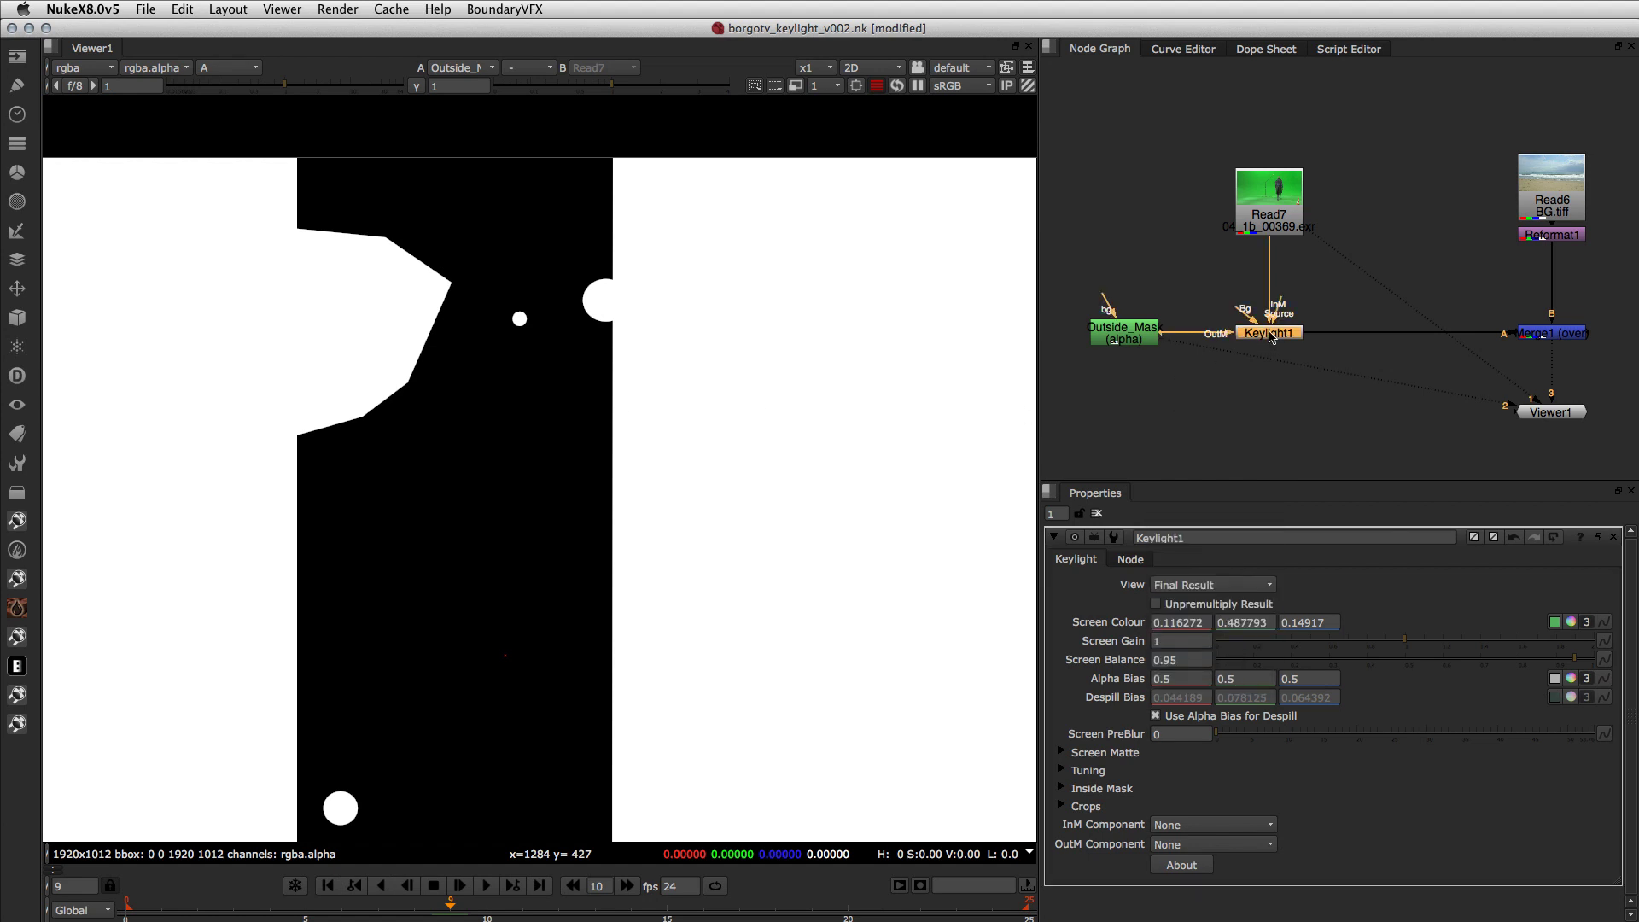
pyautogui.press('1')
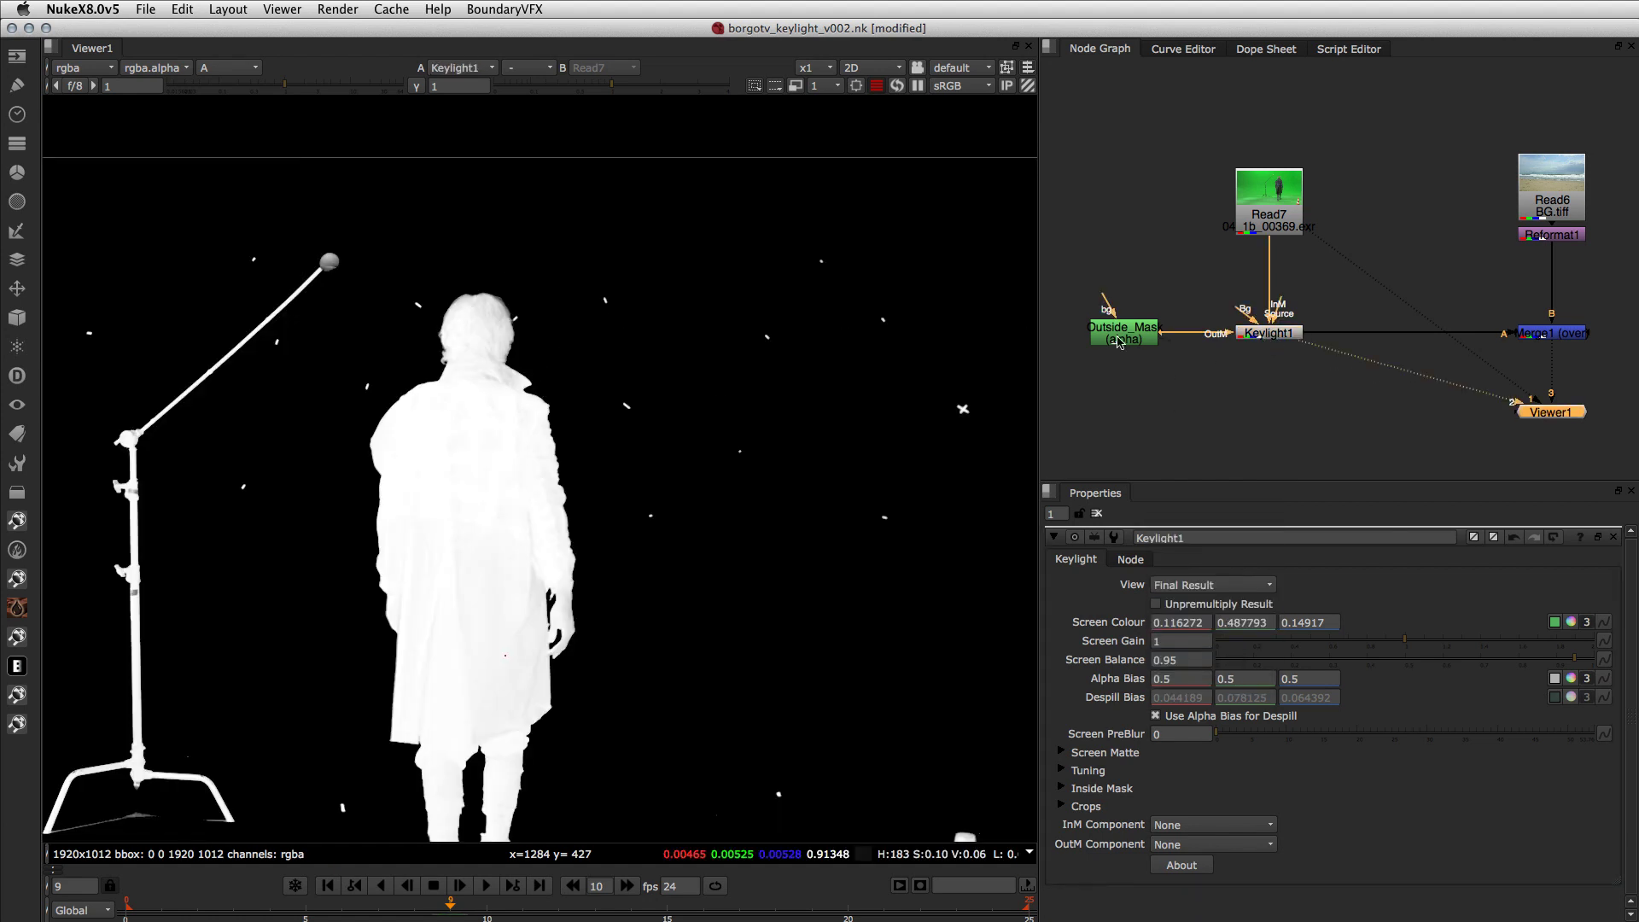
pyautogui.moveTo(1124, 340); pyautogui.dragTo(1117, 340)
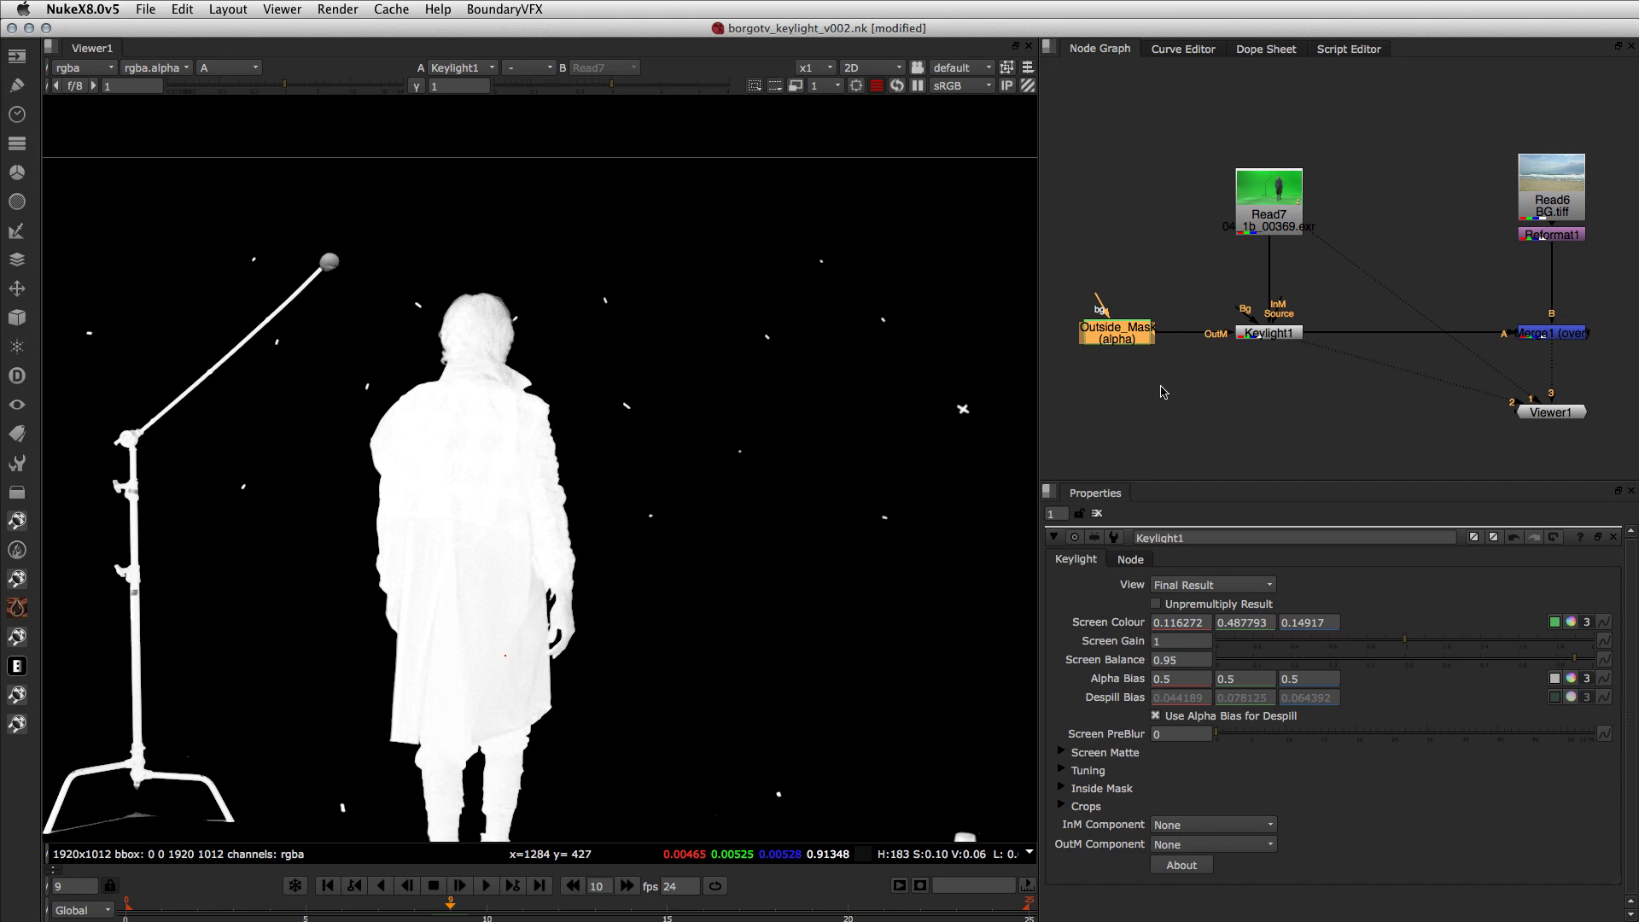
pyautogui.click(1177, 845)
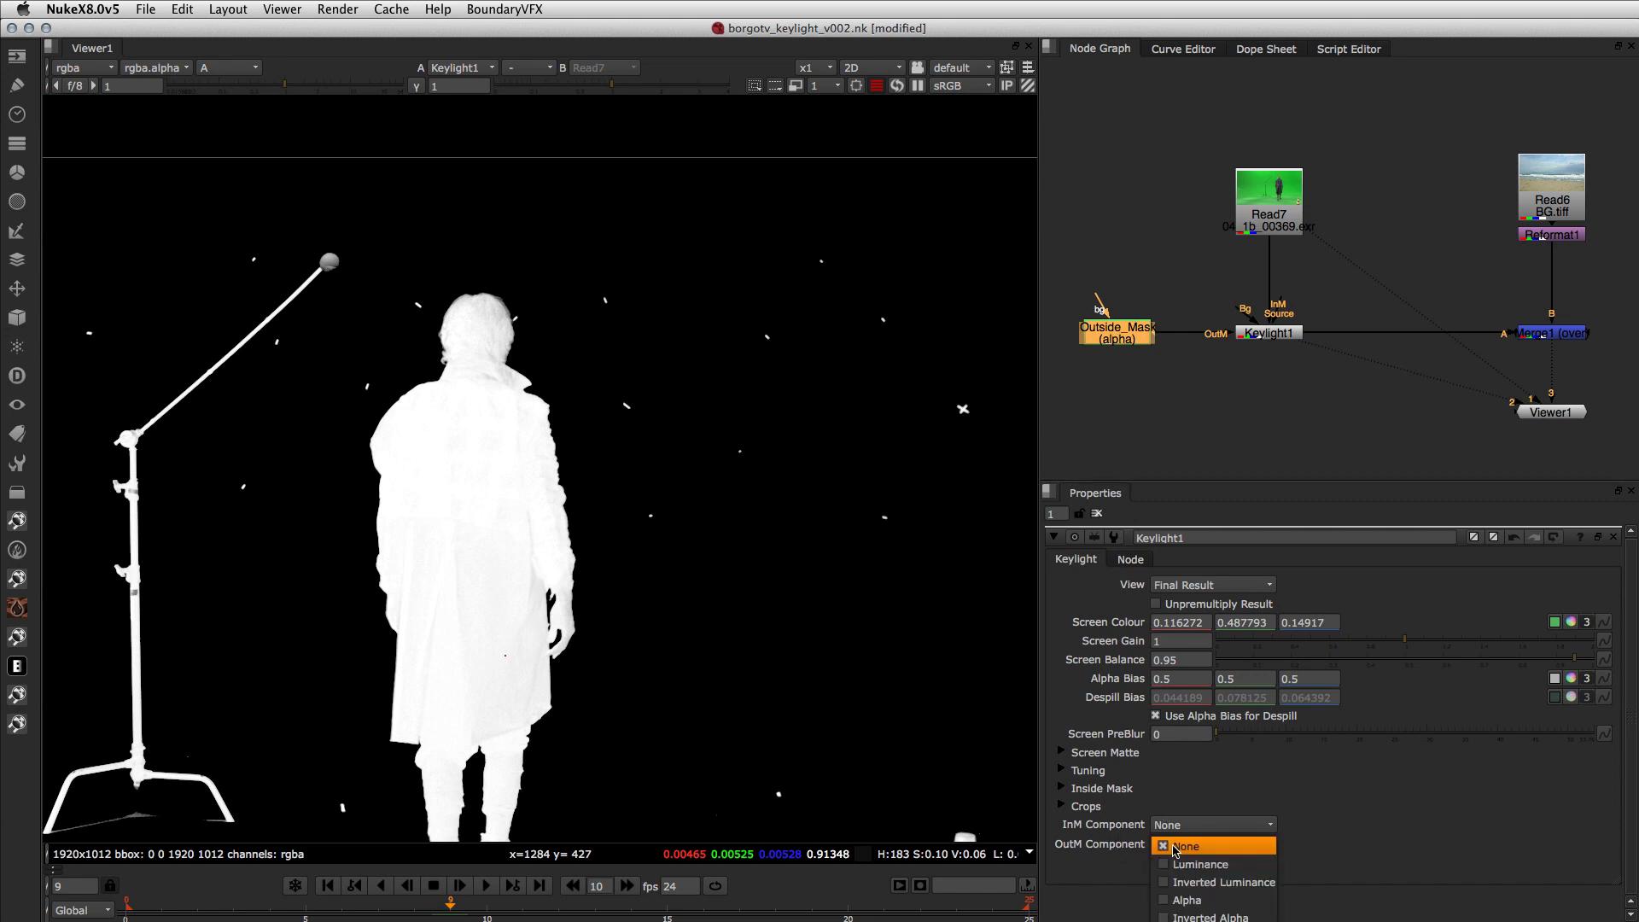
pyautogui.click(1180, 898)
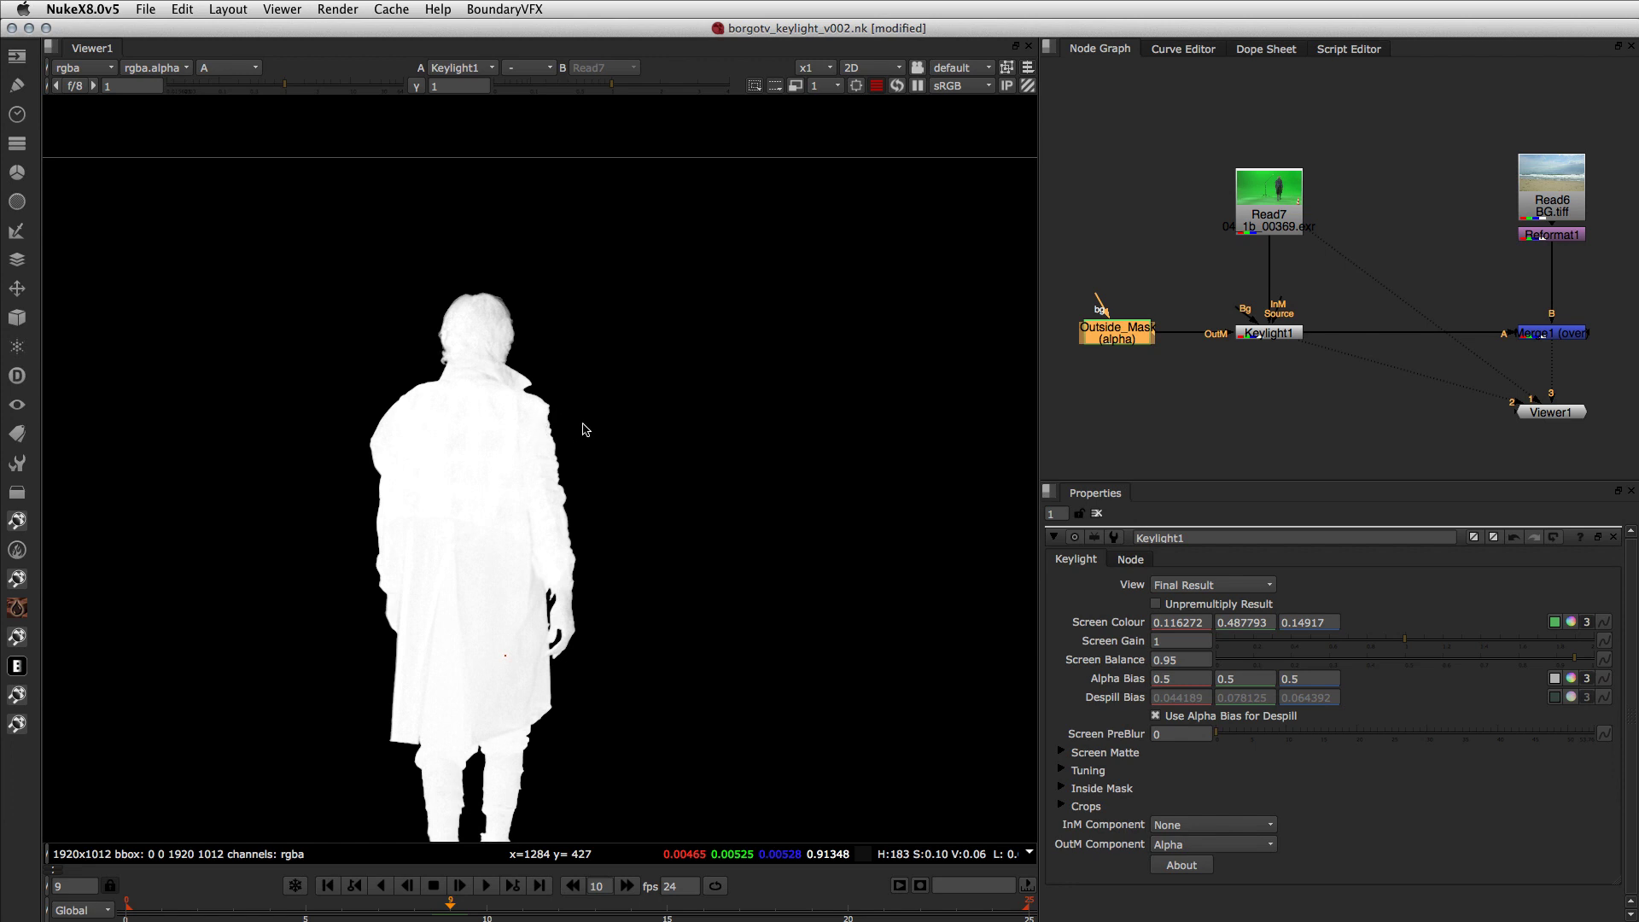
pyautogui.press('f')
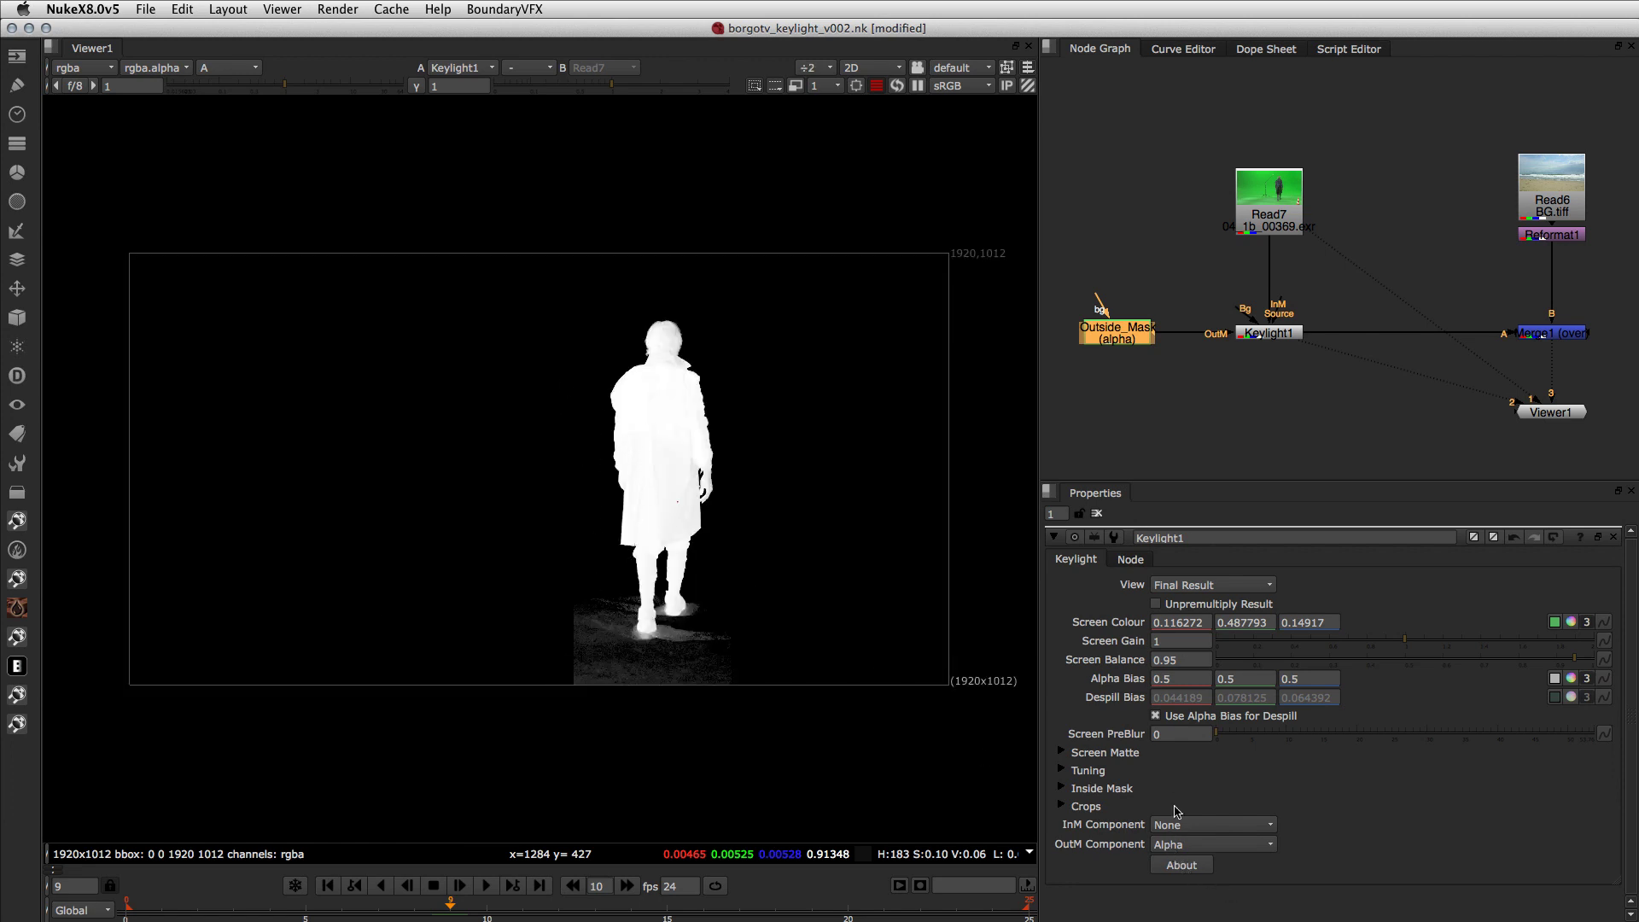
# Step: Undo the OutM Component change to compare the matte, and set it to Alpha again
pyautogui.press('super+z')
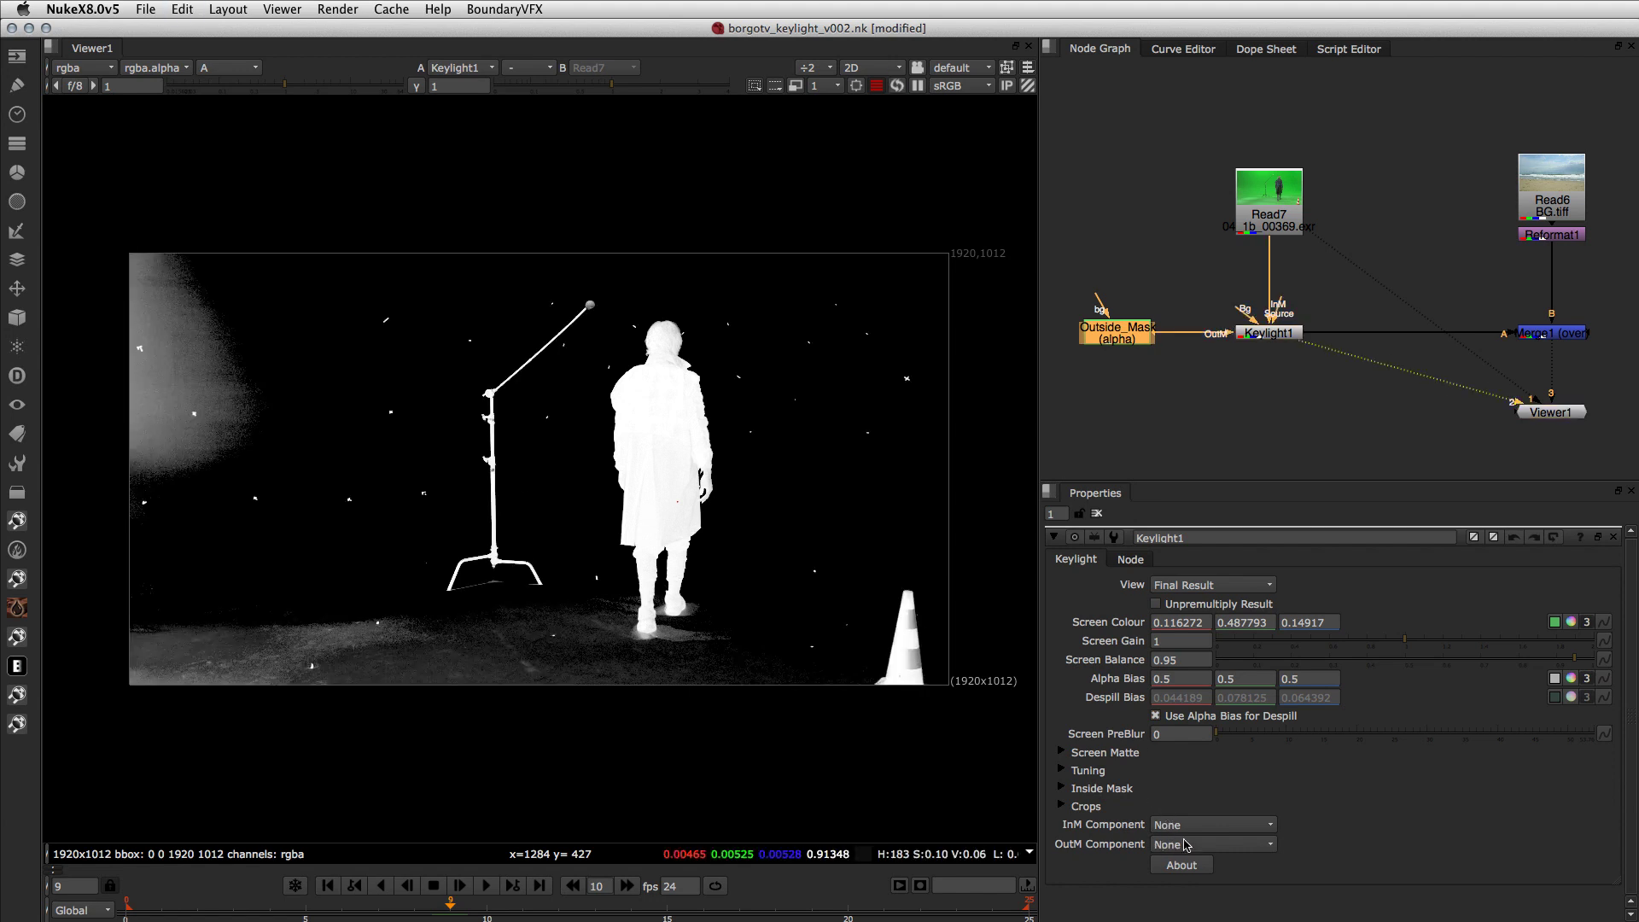
pyautogui.click(1185, 845)
pyautogui.click(1187, 901)
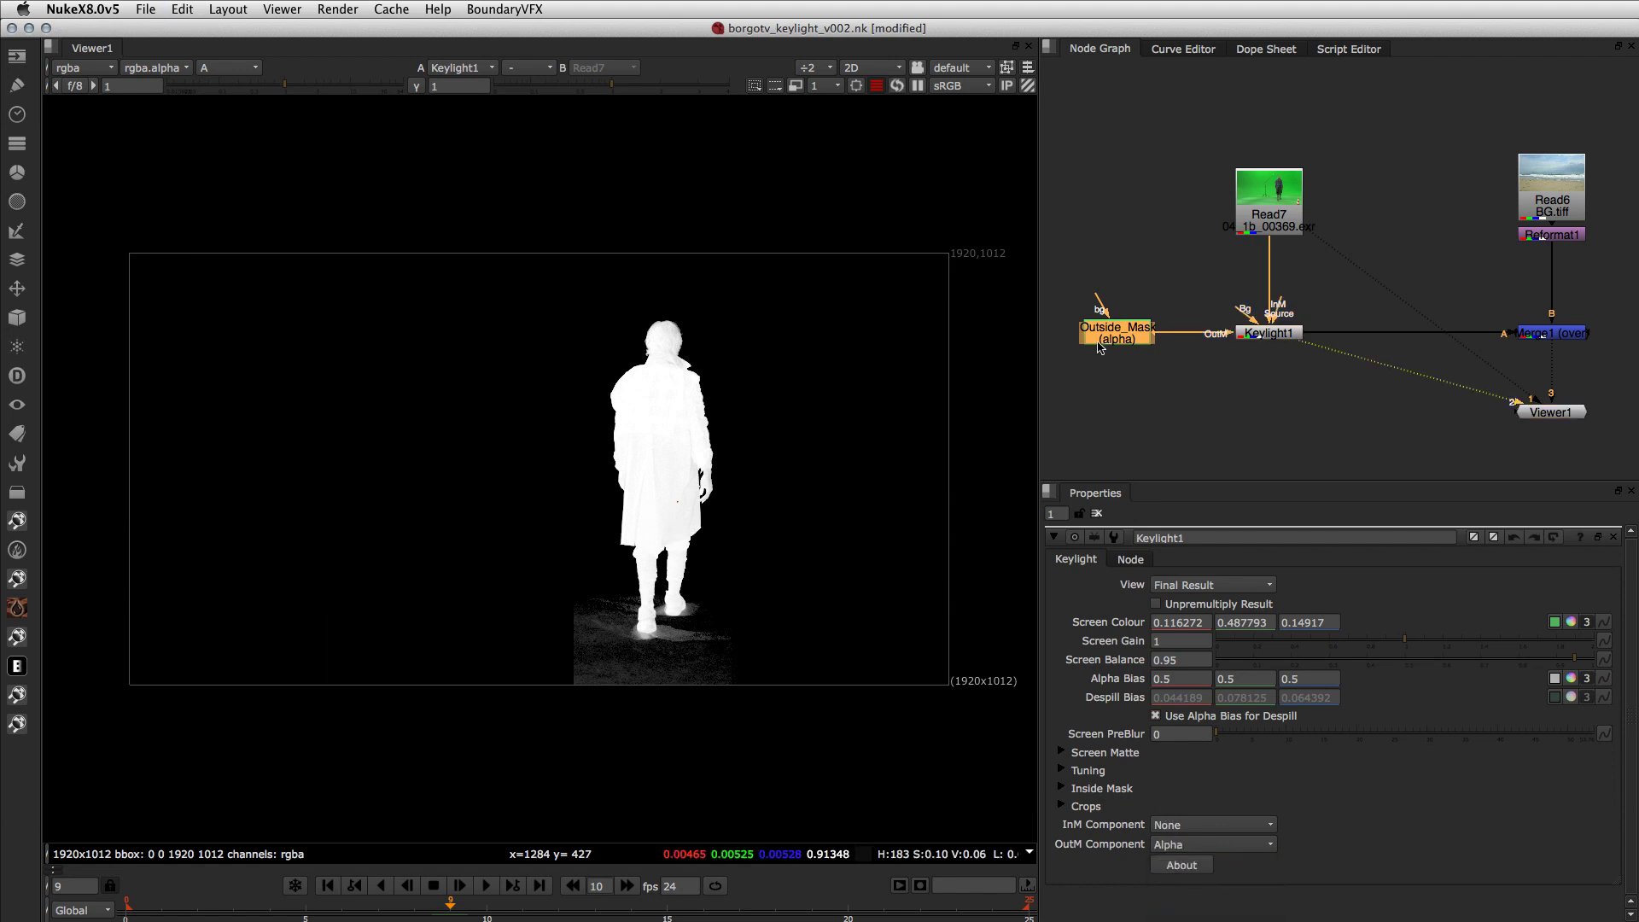
# Step: Try Inverted Alpha as Keylight1's OutM Component and switch it back to Alpha
pyautogui.click(1174, 845)
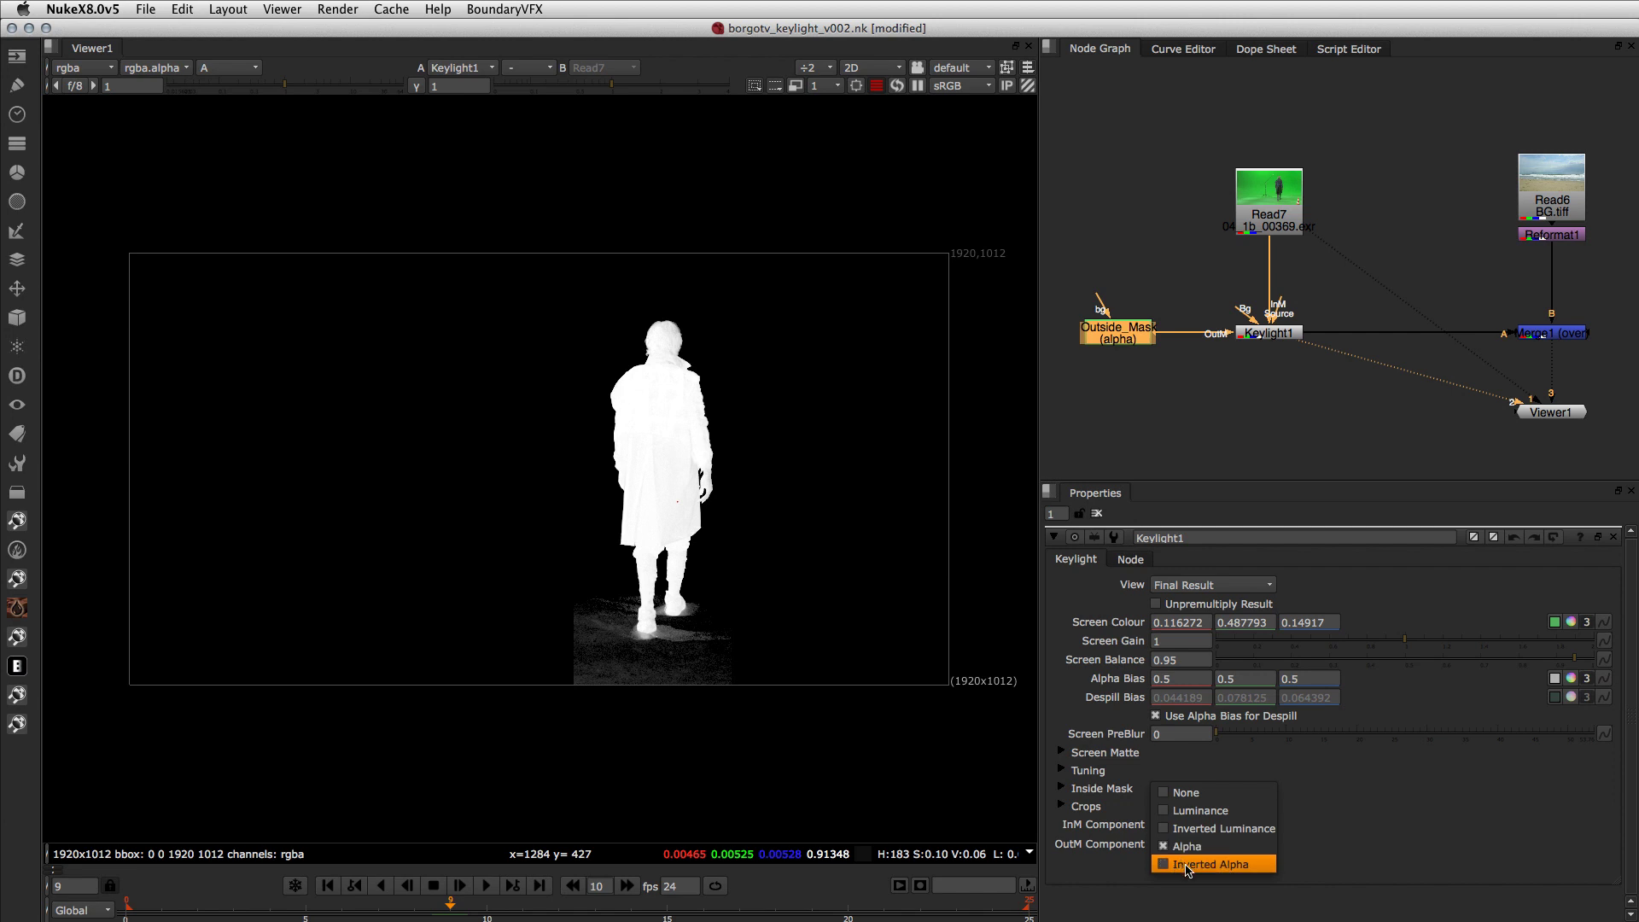
pyautogui.click(1193, 865)
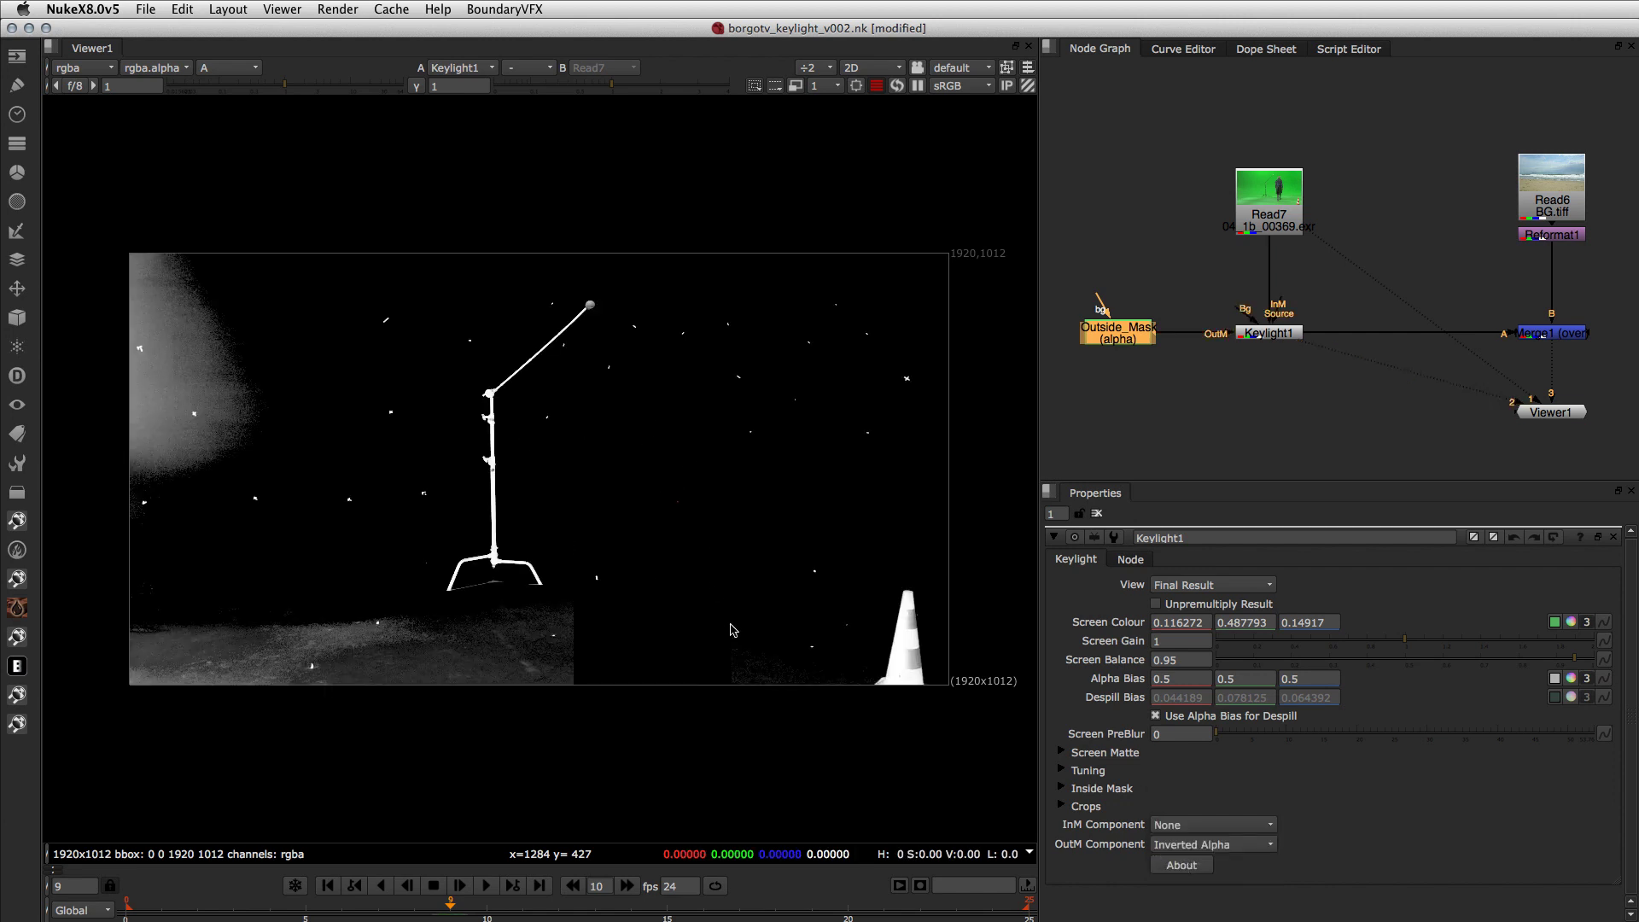
pyautogui.click(1187, 845)
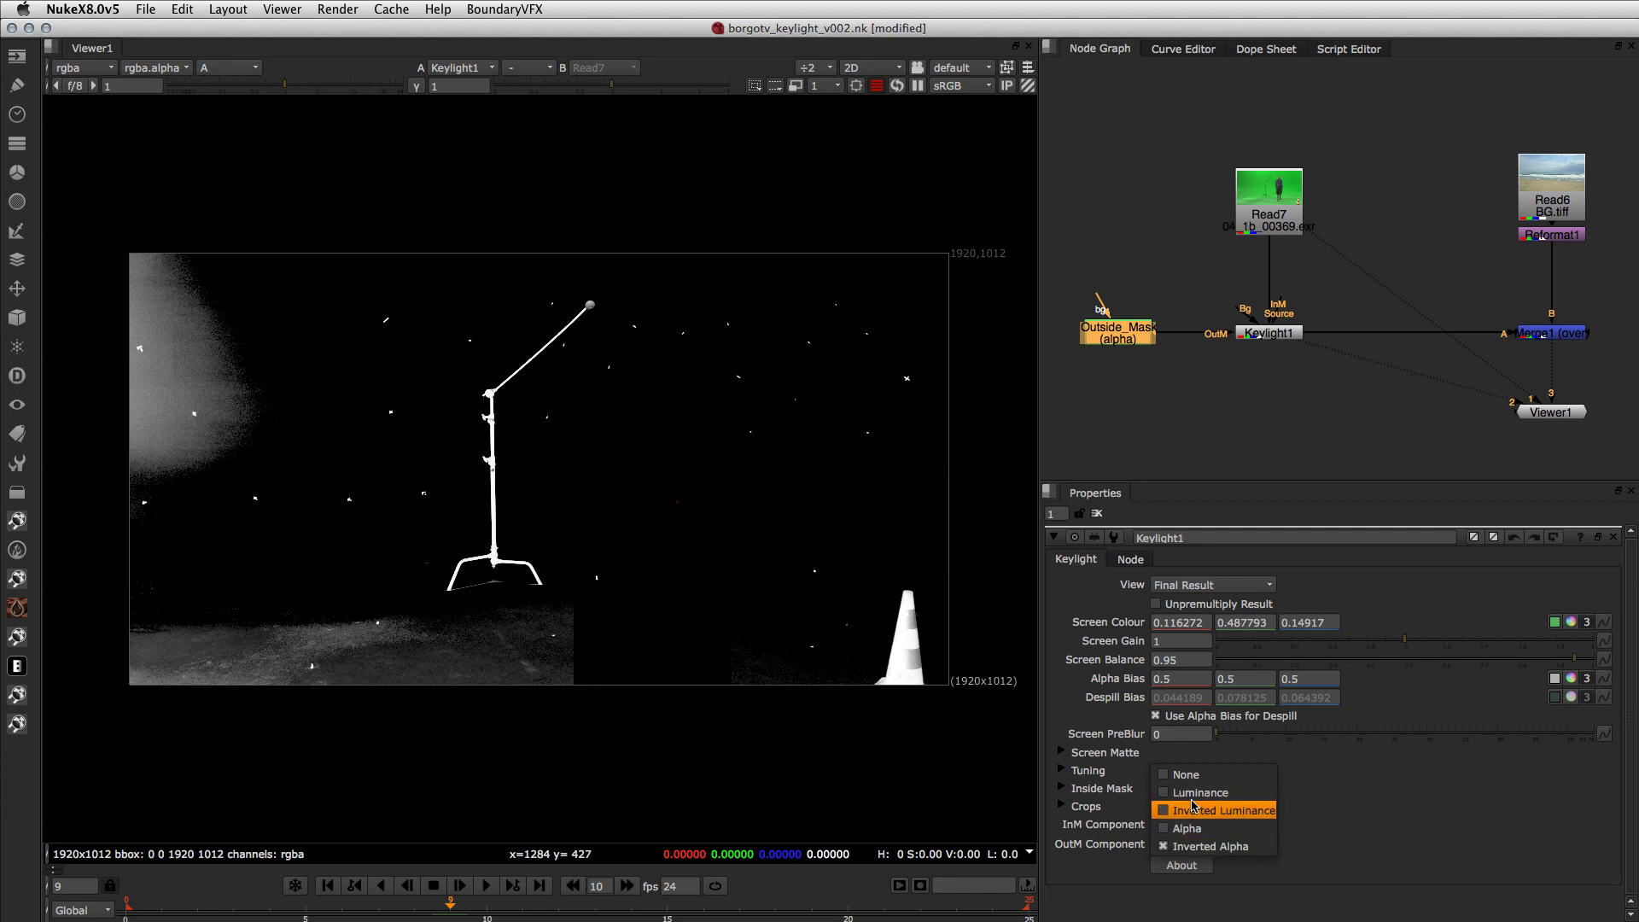
pyautogui.click(1191, 829)
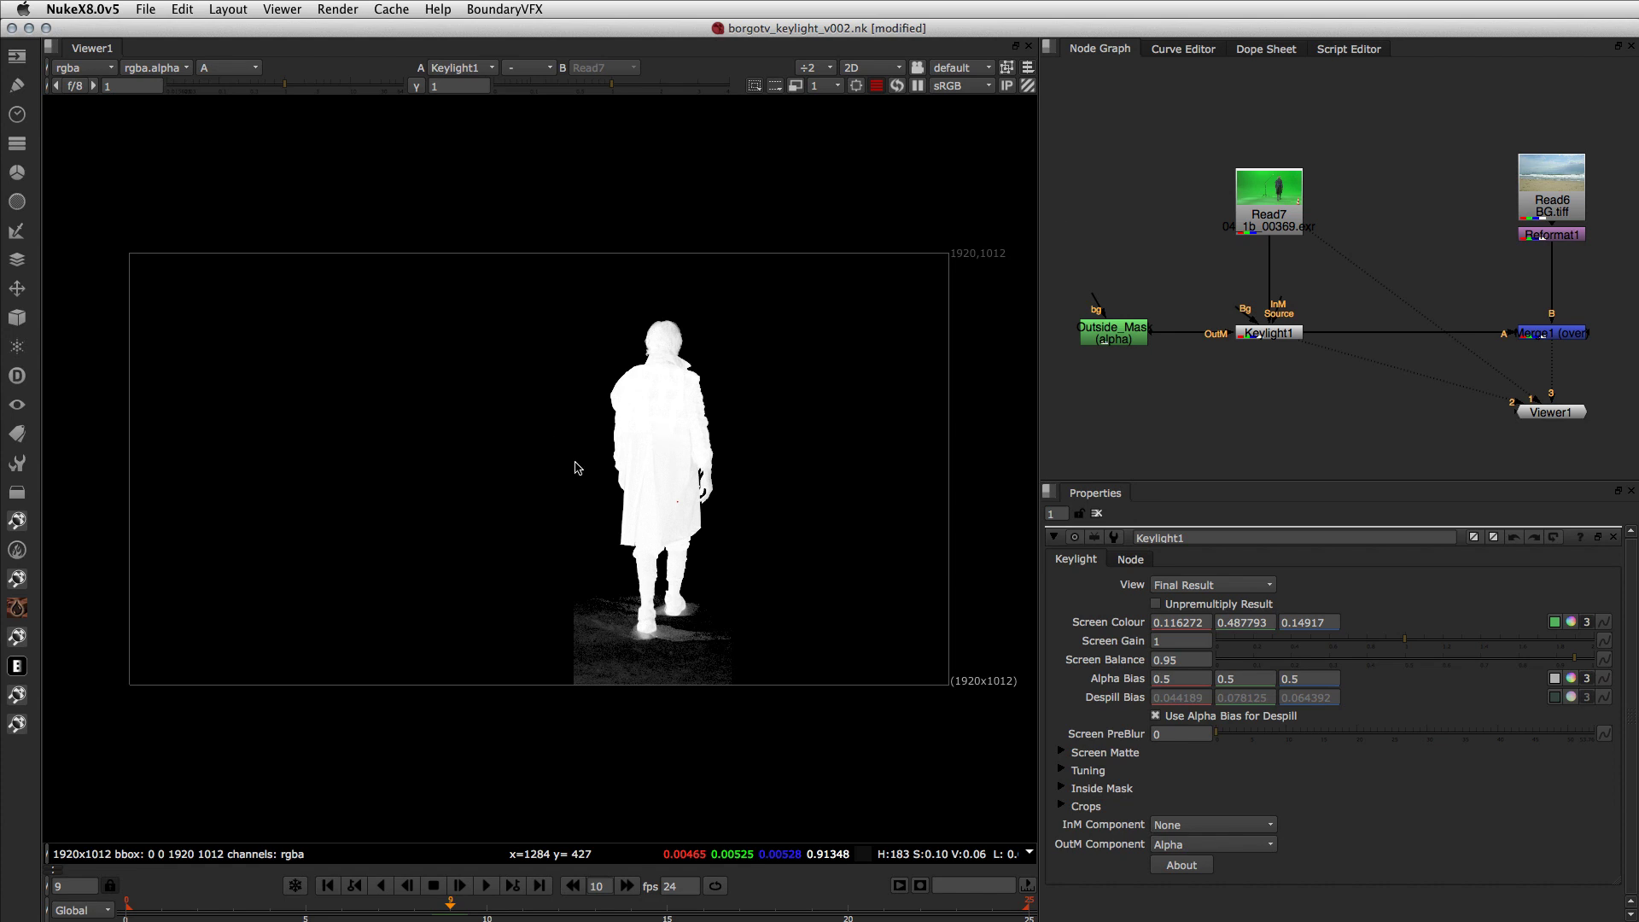
# Step: Lower the viewer gamma to 0.105 to reveal weak areas in the coat's matte
pyautogui.scroll(4, 658, 491)
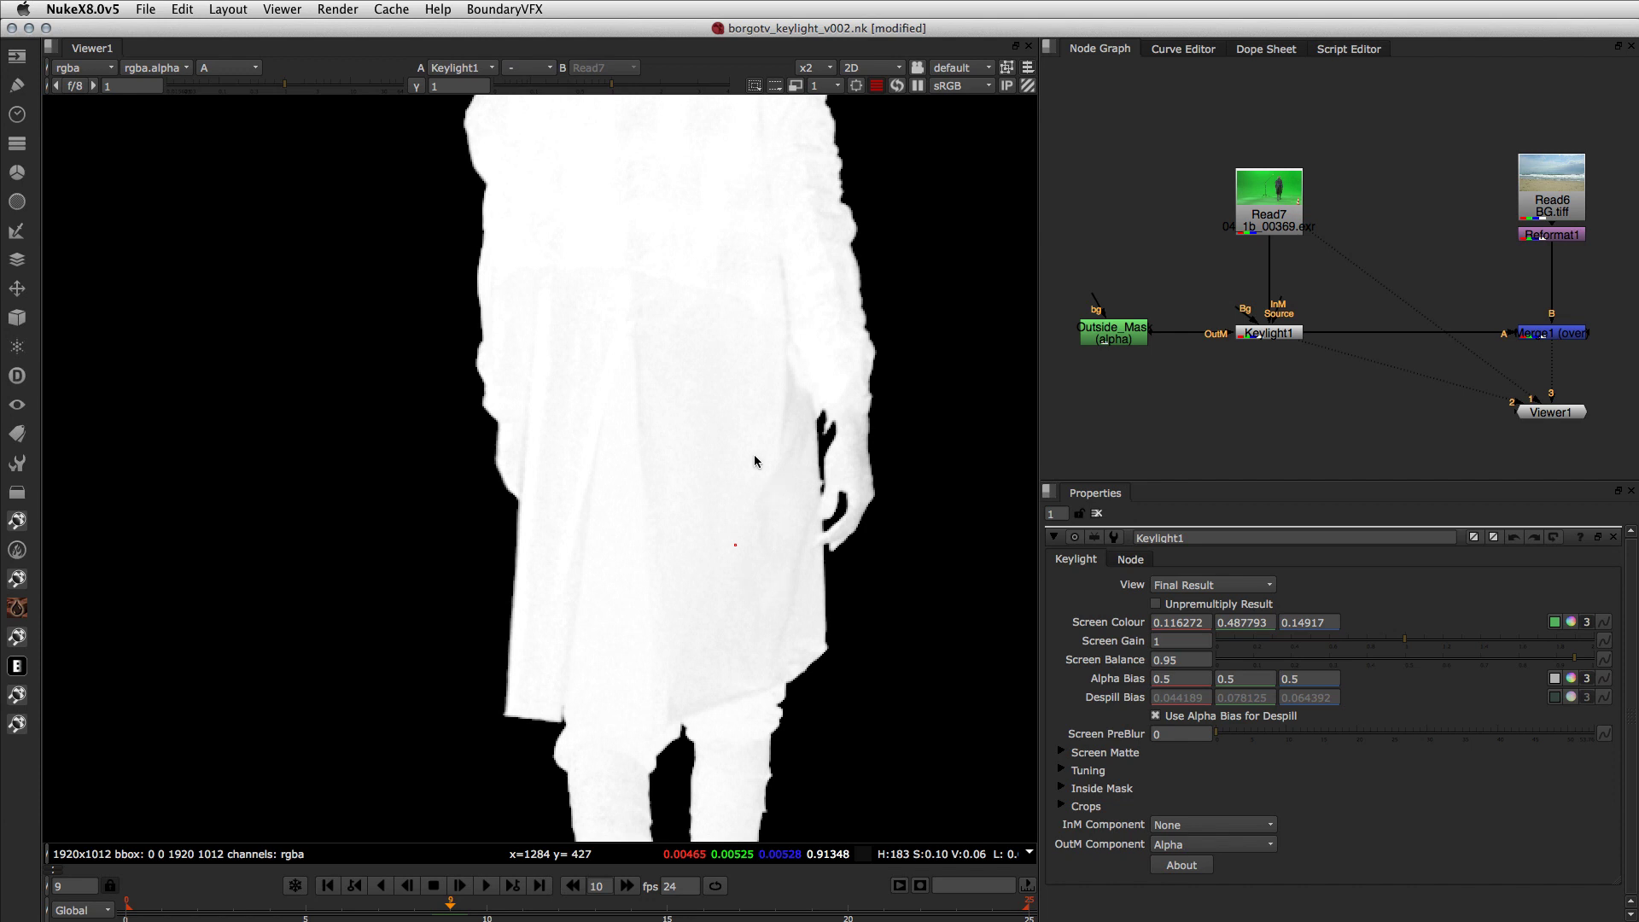
pyautogui.moveTo(608, 83); pyautogui.dragTo(531, 85)
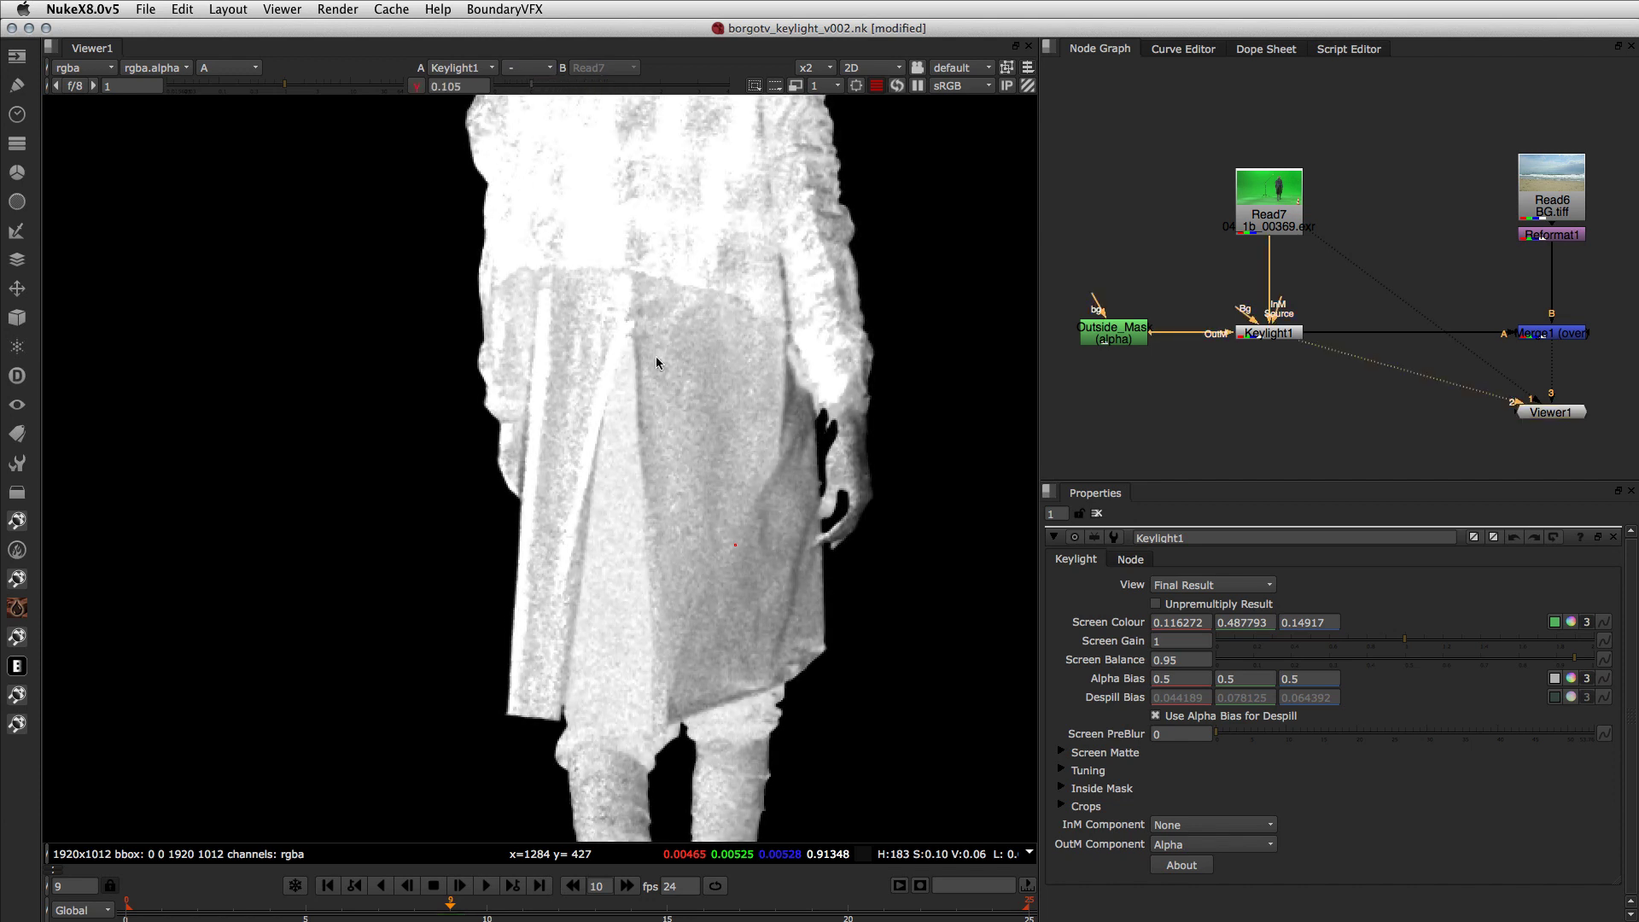
# Step: Add a Roto node above Outside_Mask and activate its B-Spline drawing tool
pyautogui.click(1092, 245)
pyautogui.press('o')
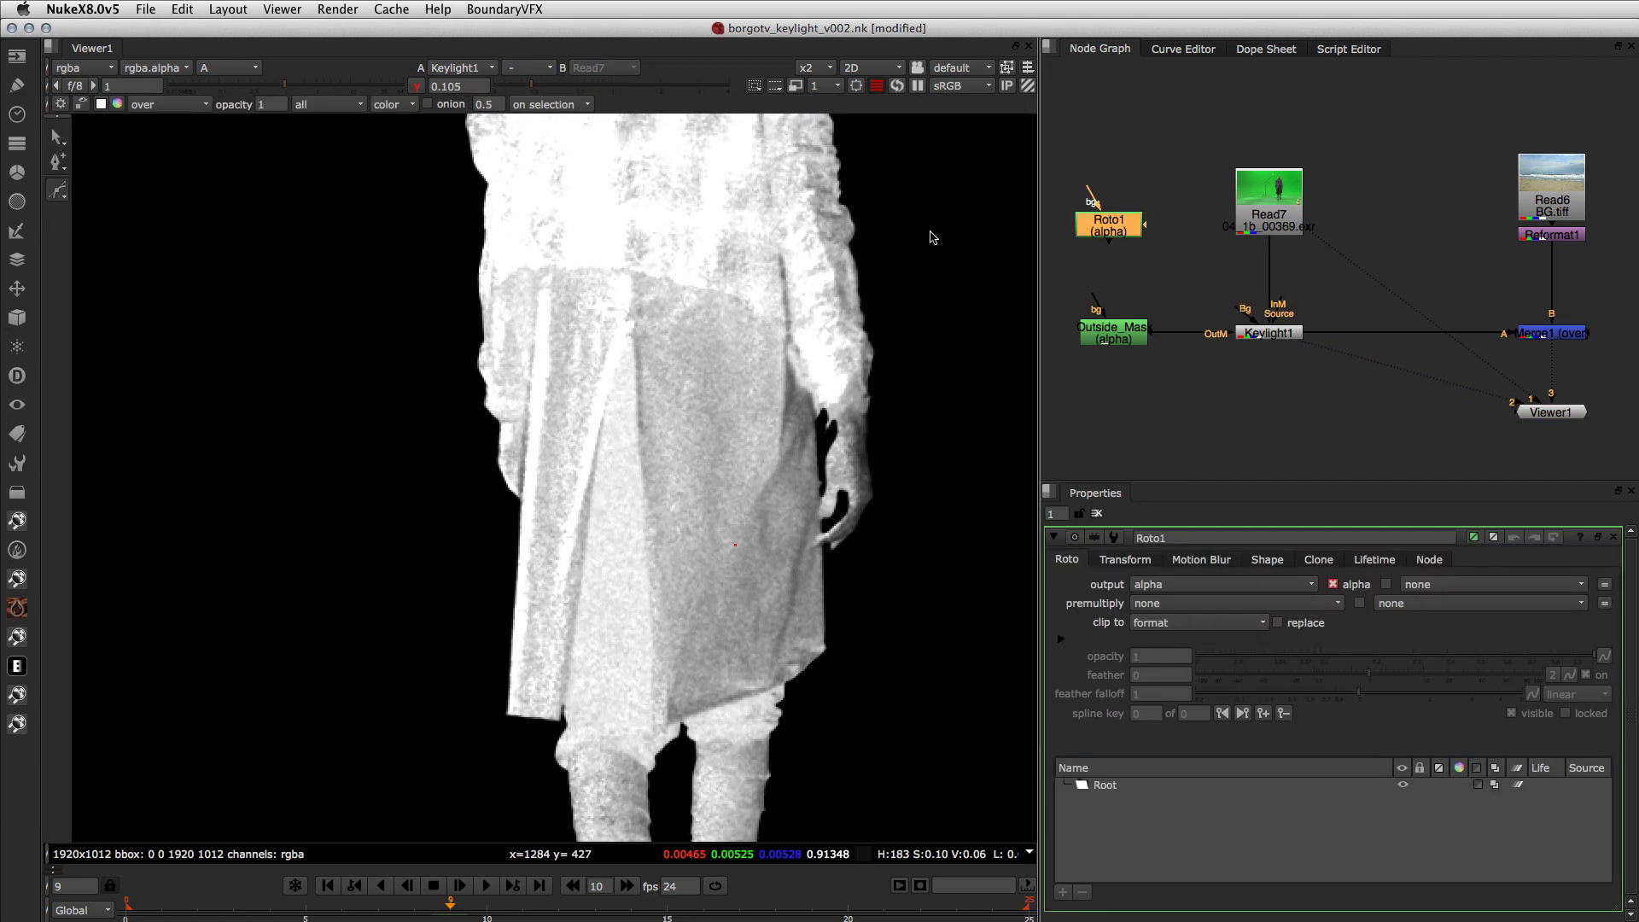
pyautogui.click(57, 189)
pyautogui.click(115, 227)
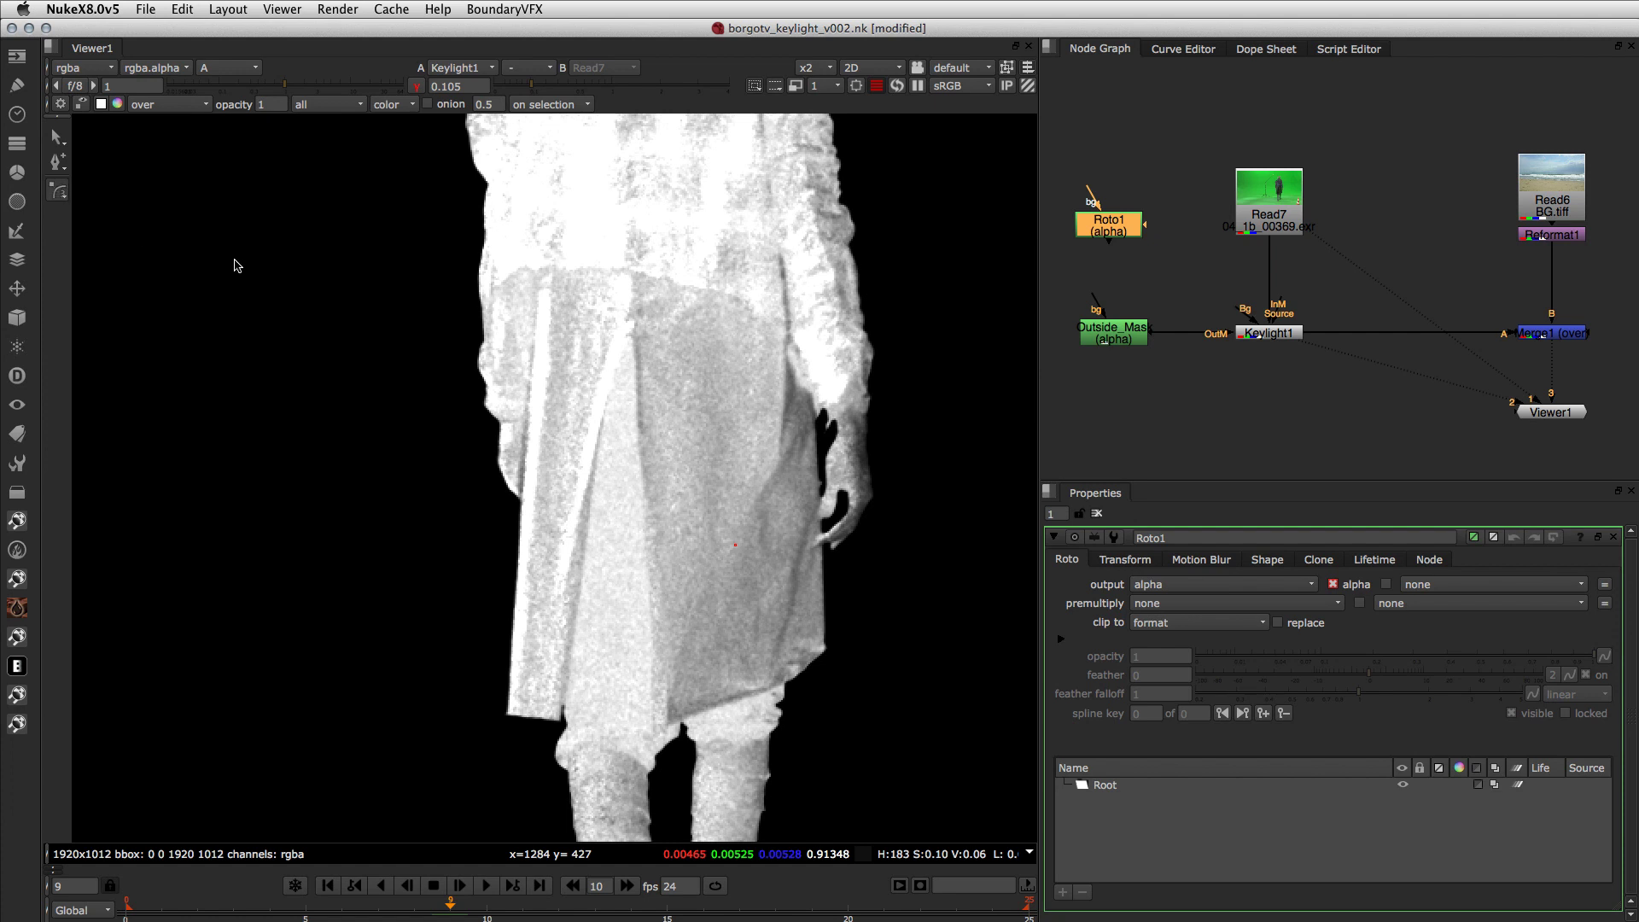
# Step: Draw a closed B-spline just inside the edges of the coat's lower part as an inside mask
pyautogui.click(549, 284)
pyautogui.click(520, 647)
pyautogui.click(516, 708)
pyautogui.click(557, 717)
pyautogui.click(640, 713)
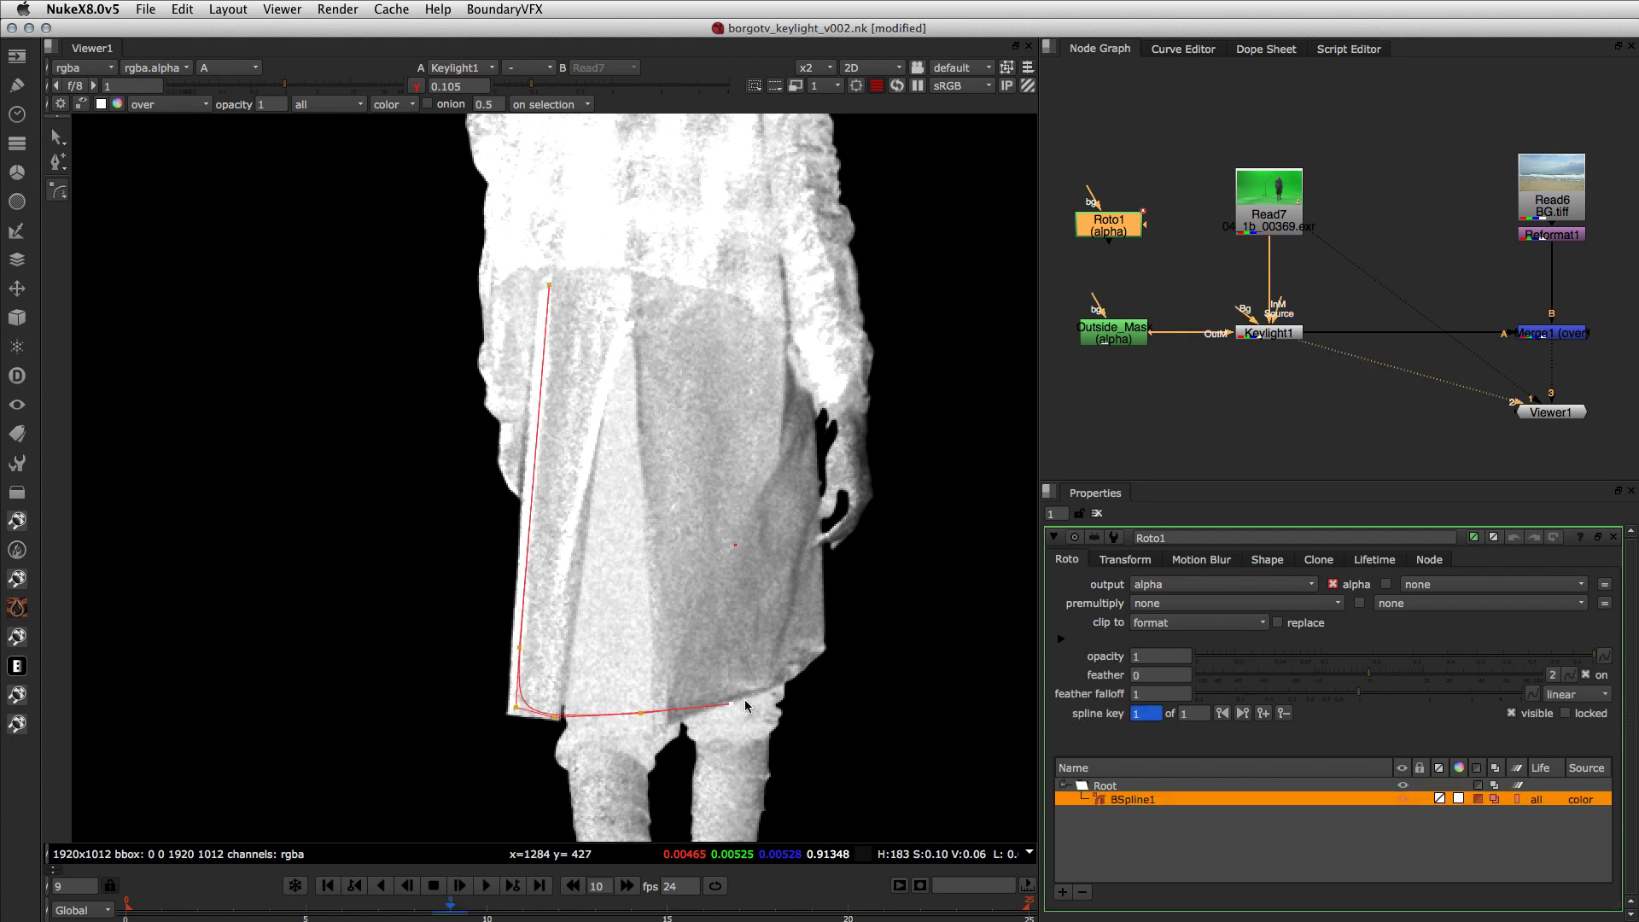
pyautogui.click(787, 672)
pyautogui.click(810, 618)
pyautogui.click(803, 488)
pyautogui.click(793, 358)
pyautogui.click(779, 307)
pyautogui.click(769, 268)
pyautogui.click(633, 248)
pyautogui.click(572, 246)
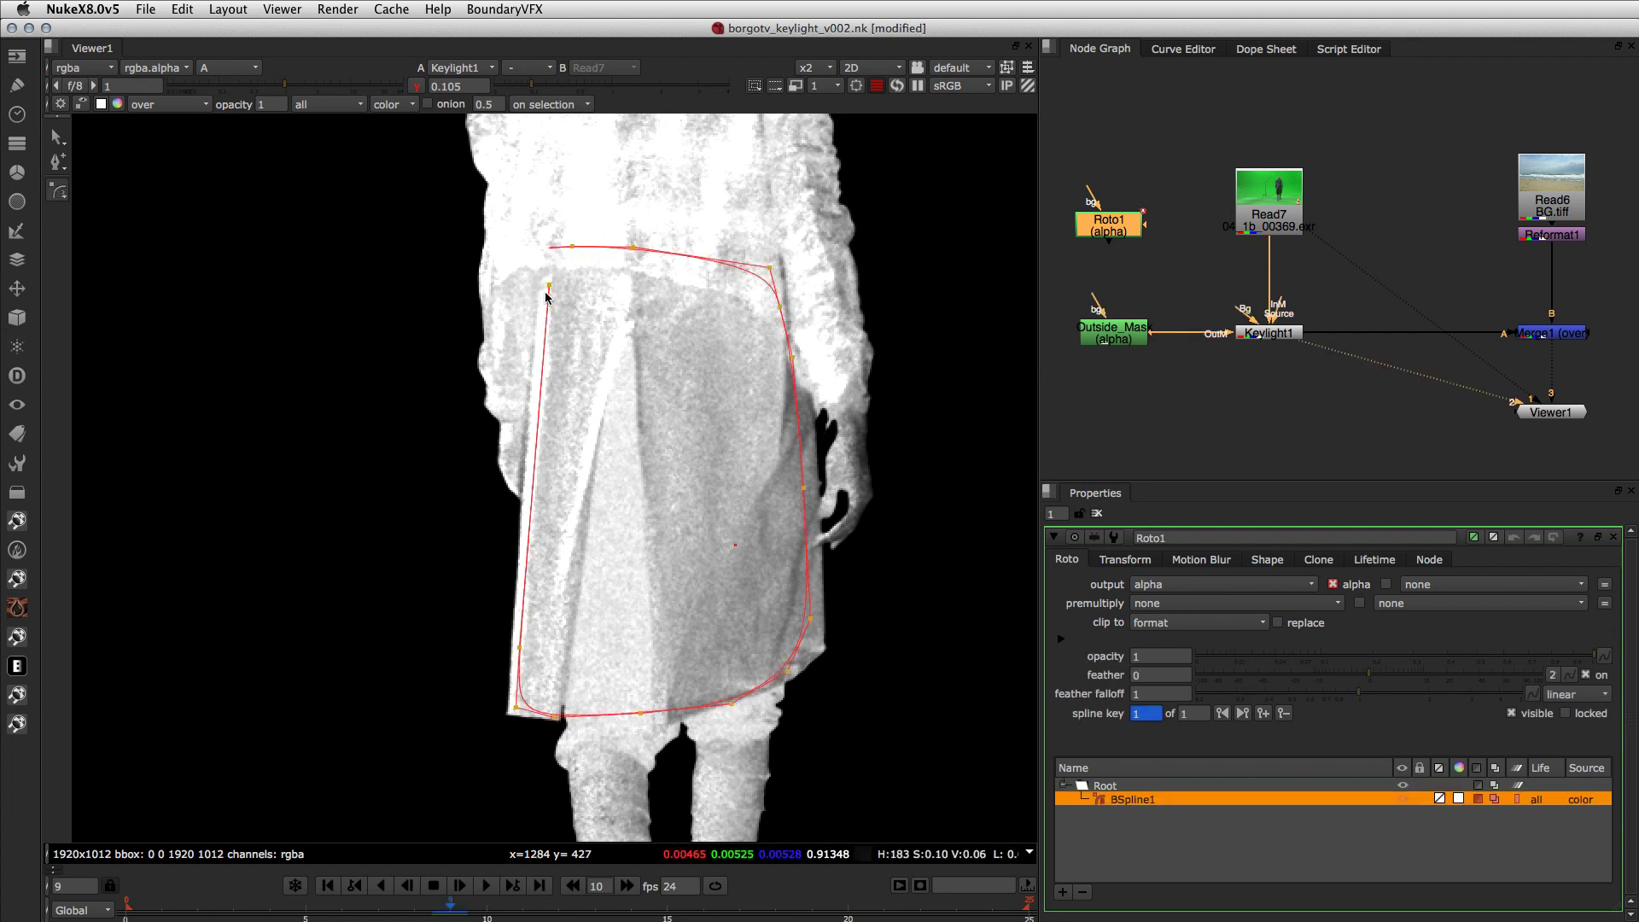
pyautogui.click(549, 285)
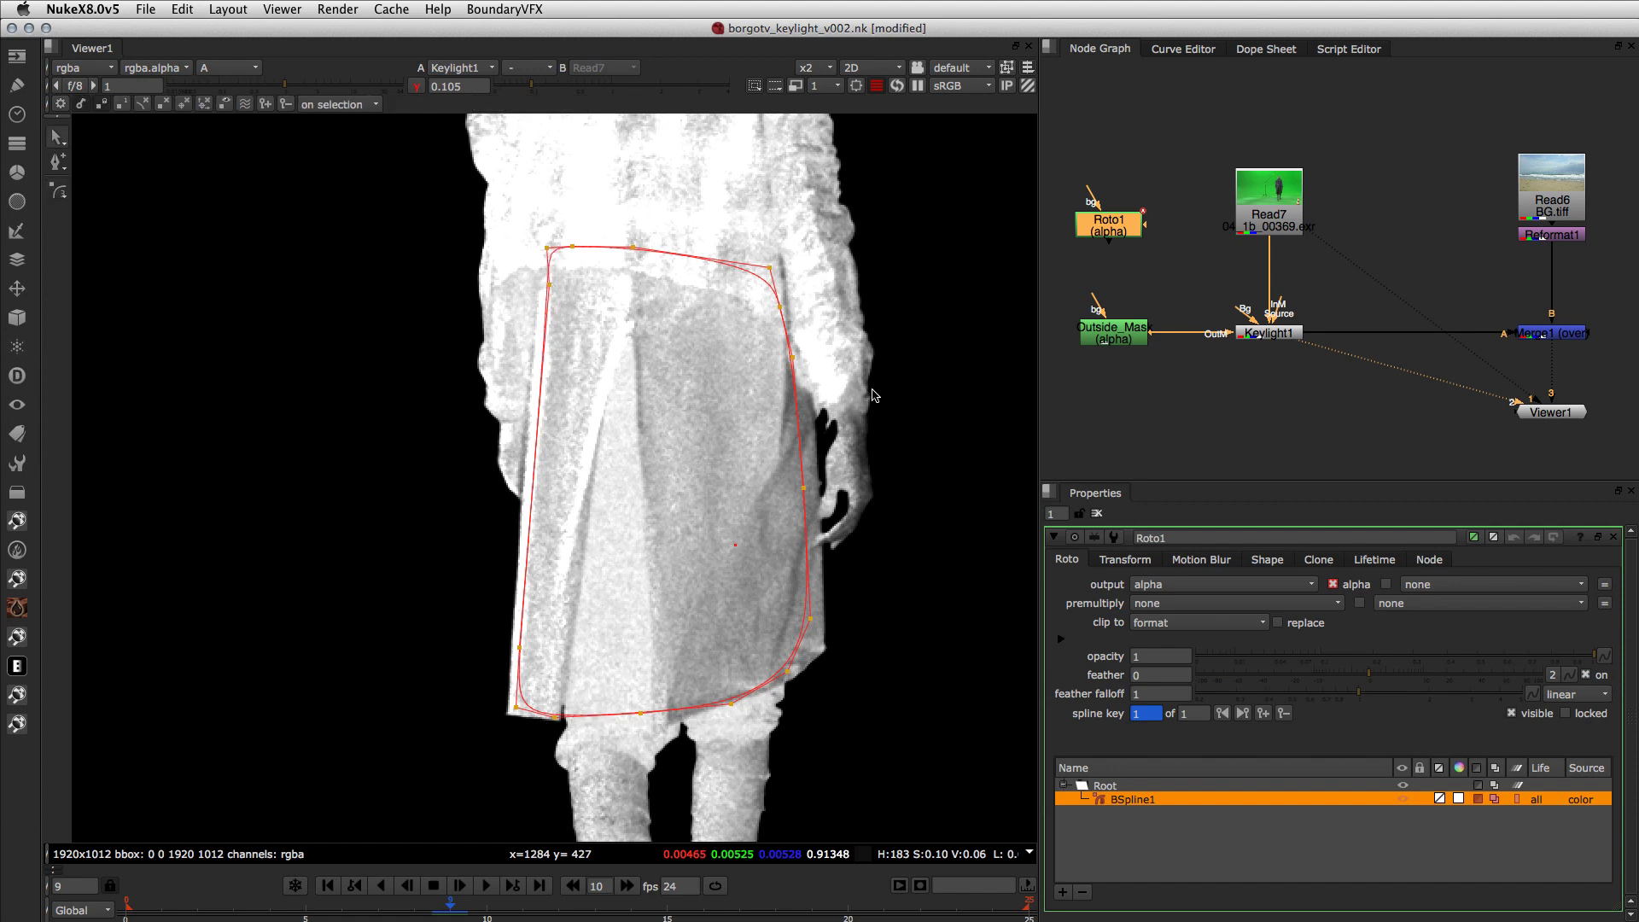
# Step: Connect Keylight1's InM input to Roto1 and route its unused Bg input aside with a Dot
pyautogui.moveTo(1274, 309); pyautogui.dragTo(1092, 267)
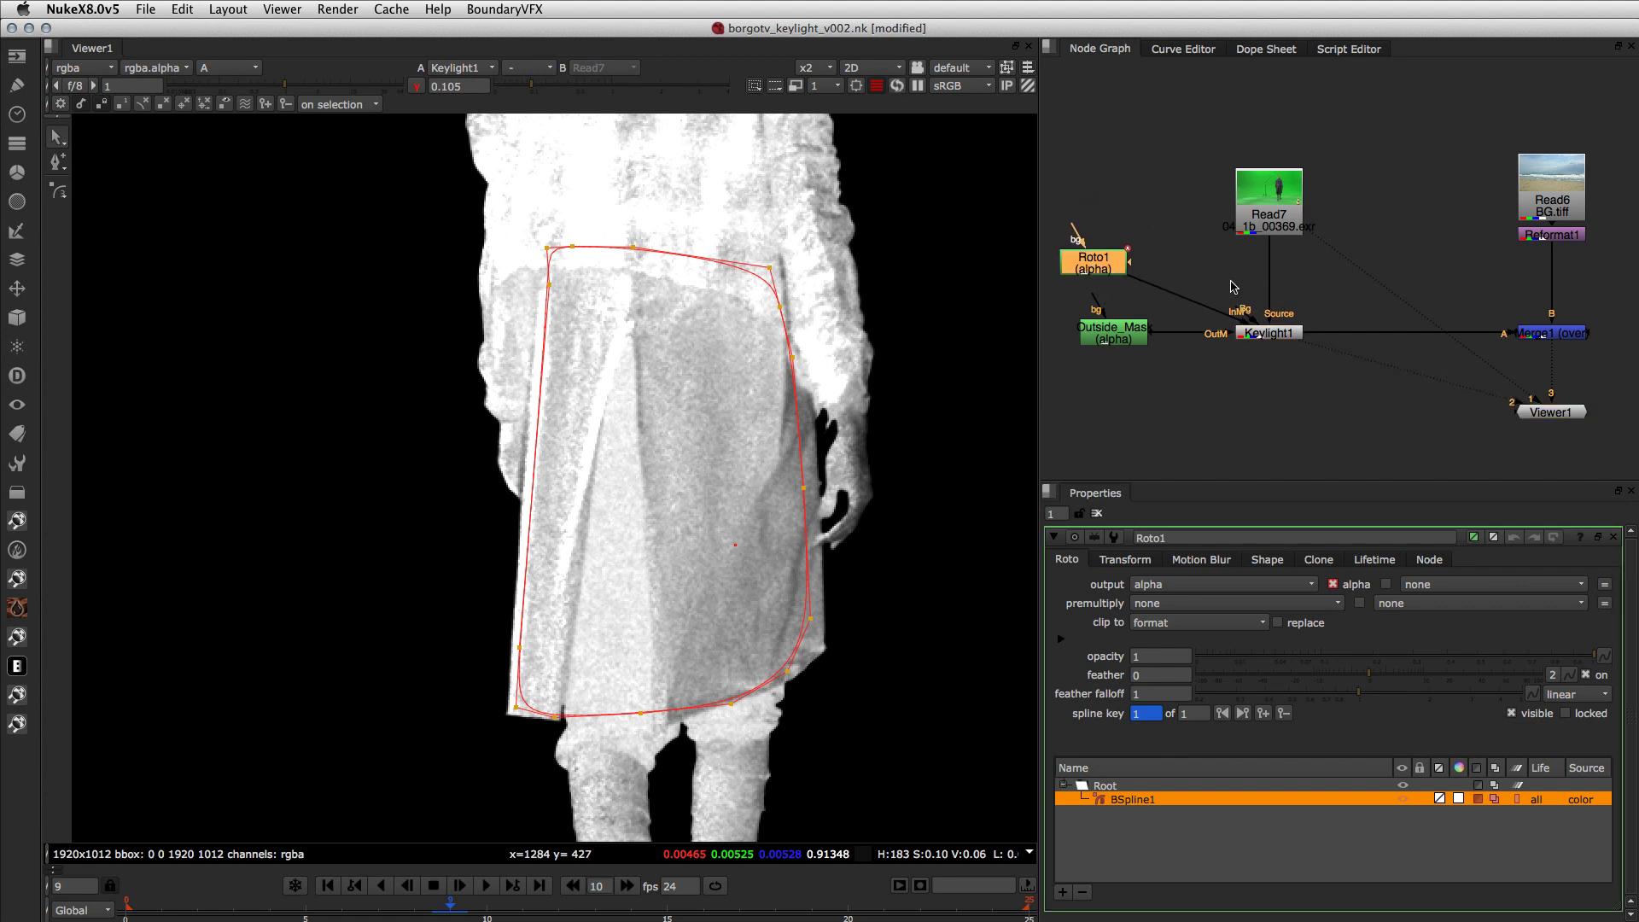
pyautogui.click(1233, 274)
pyautogui.press('.')
pyautogui.moveTo(1233, 275); pyautogui.dragTo(1375, 308)
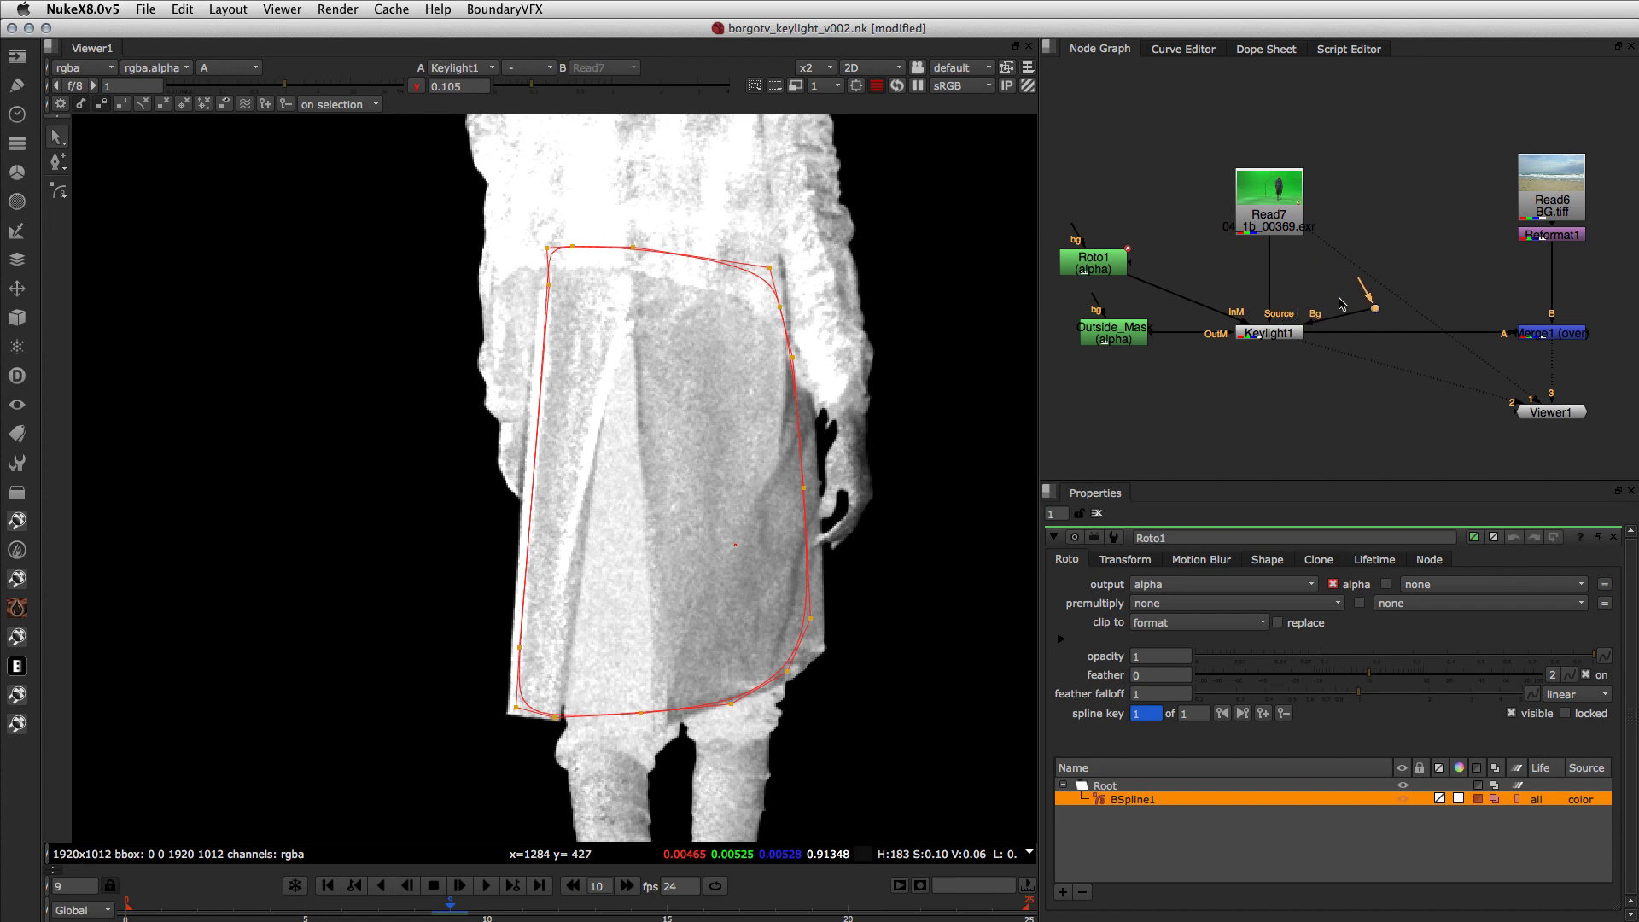
pyautogui.moveTo(1113, 273); pyautogui.dragTo(1142, 275)
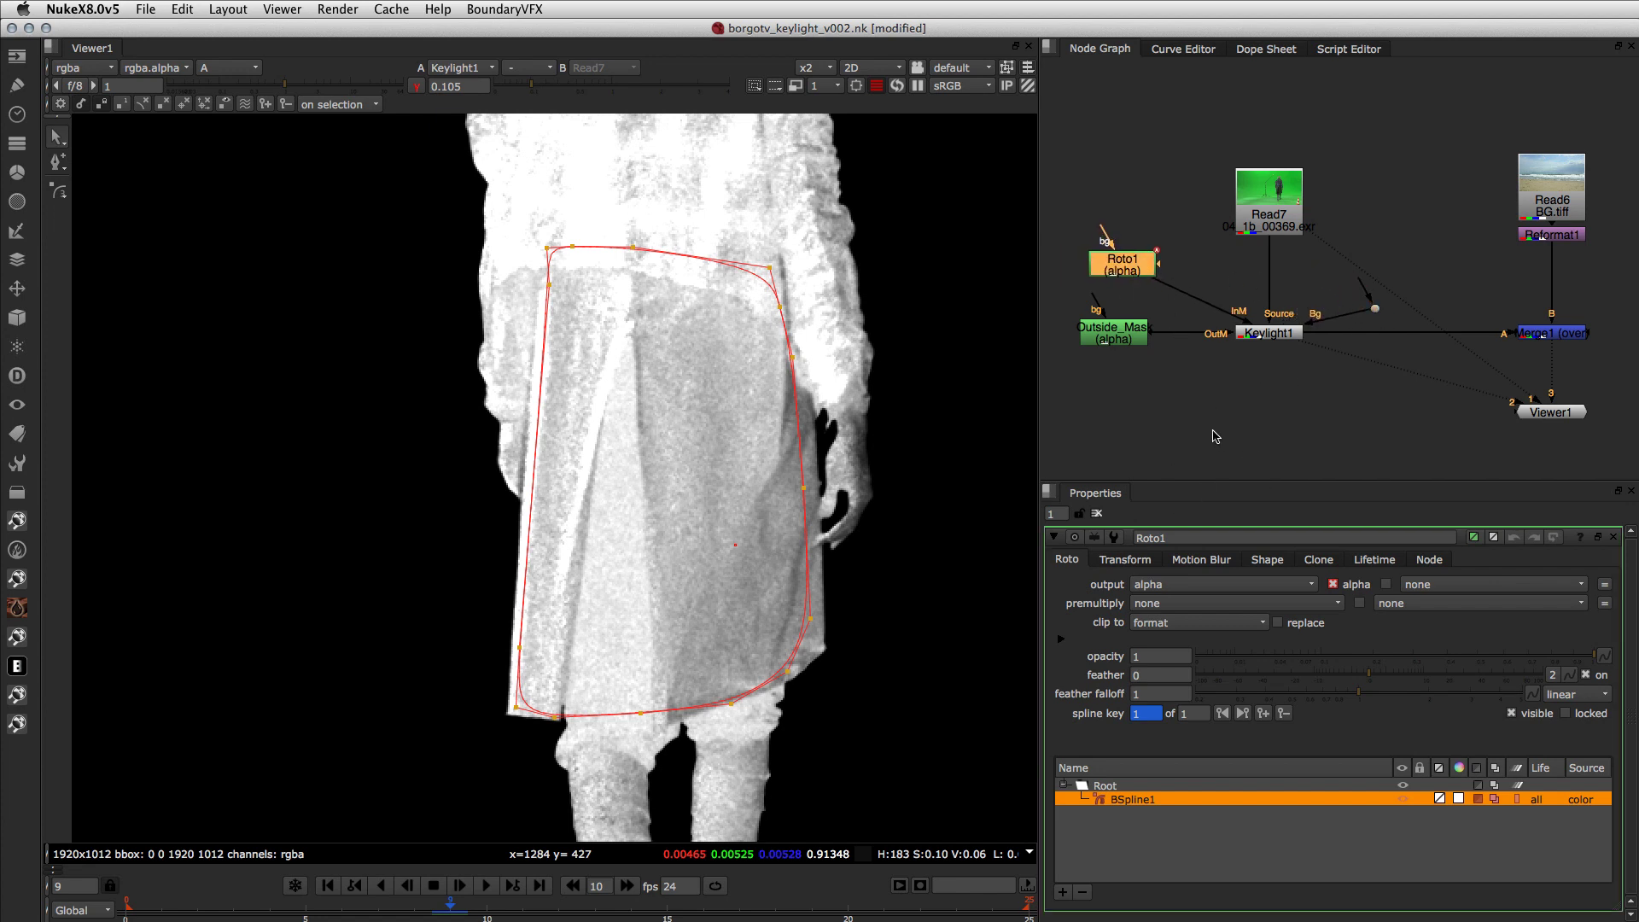
# Step: Set Keylight1's InM Component to Alpha
pyautogui.click(1216, 437)
pyautogui.click(1263, 340)
pyautogui.doubleClick(1266, 337)
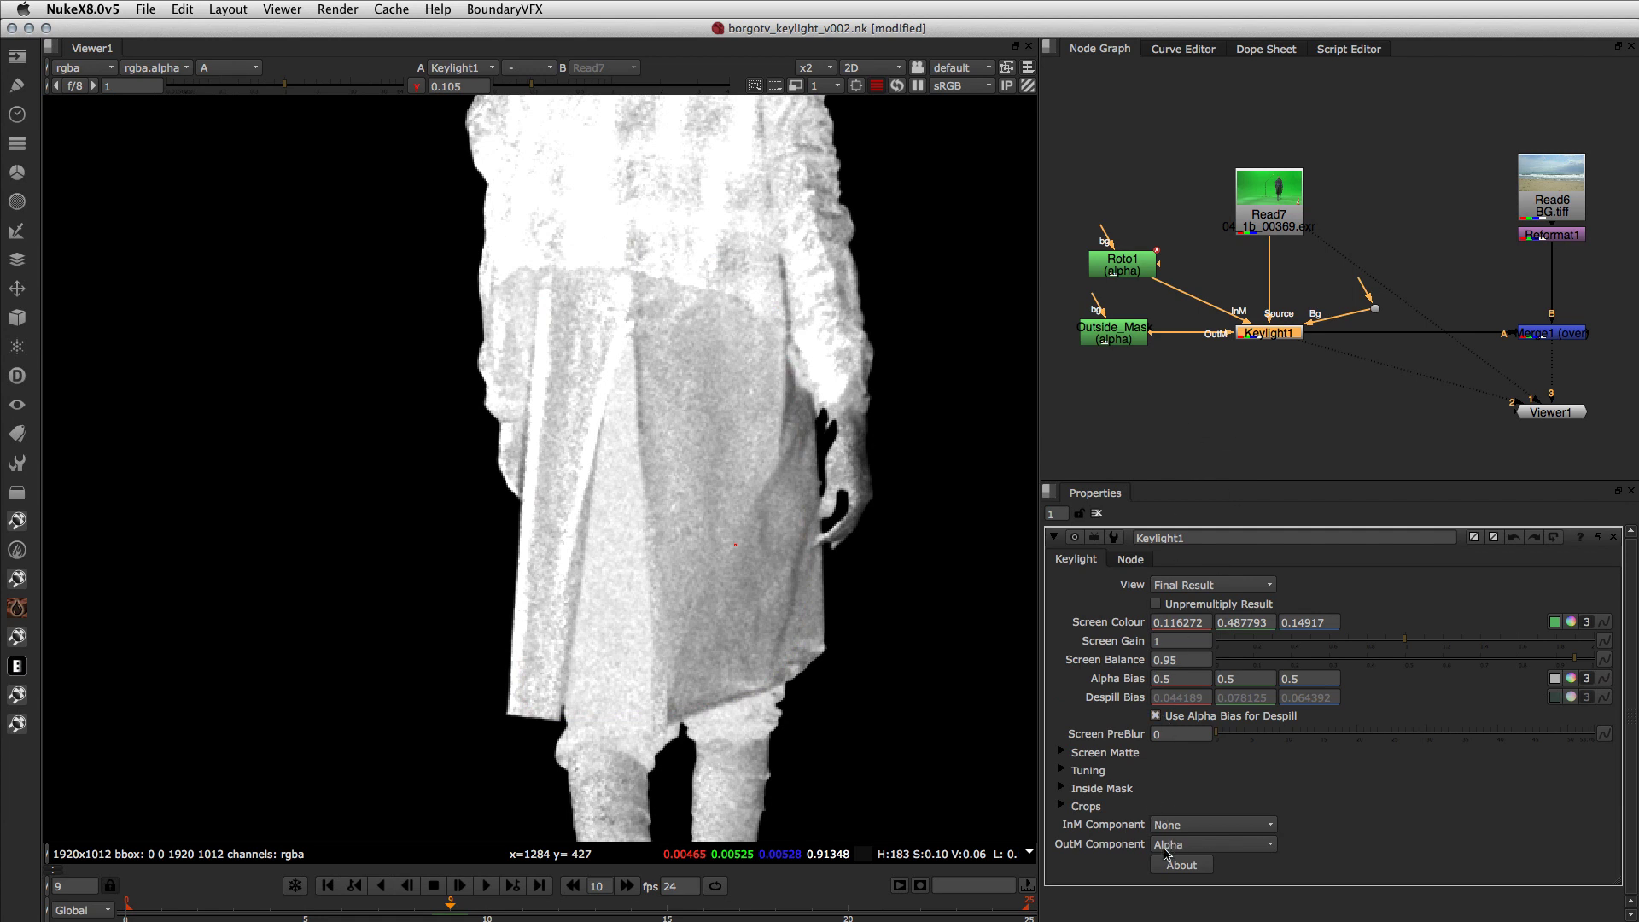
pyautogui.click(1212, 824)
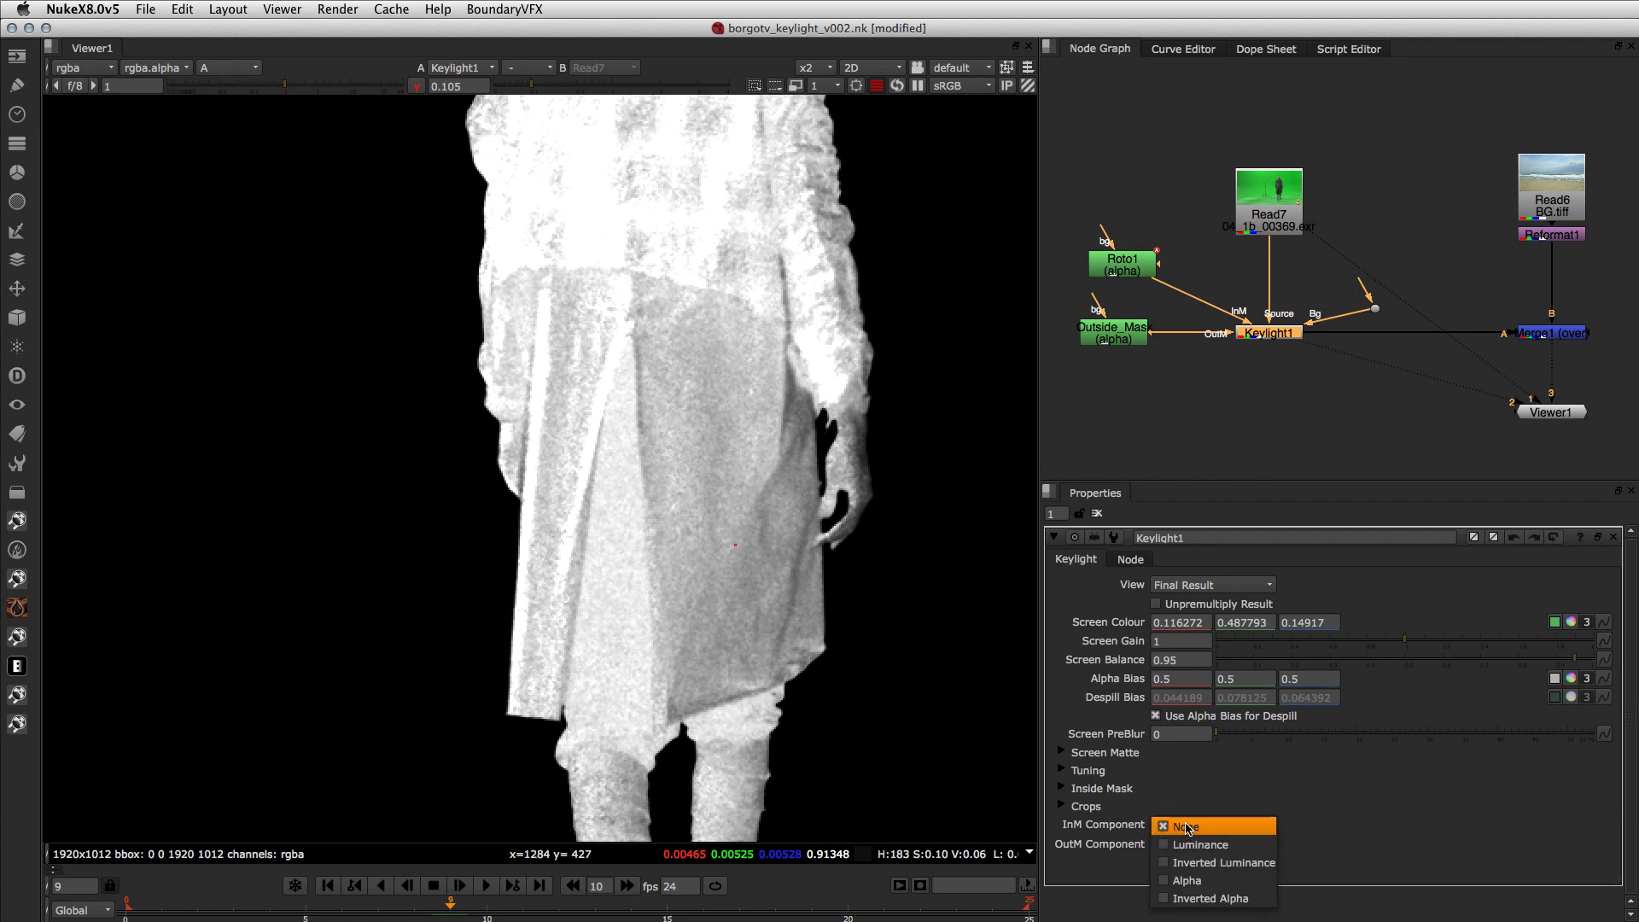
pyautogui.click(1195, 880)
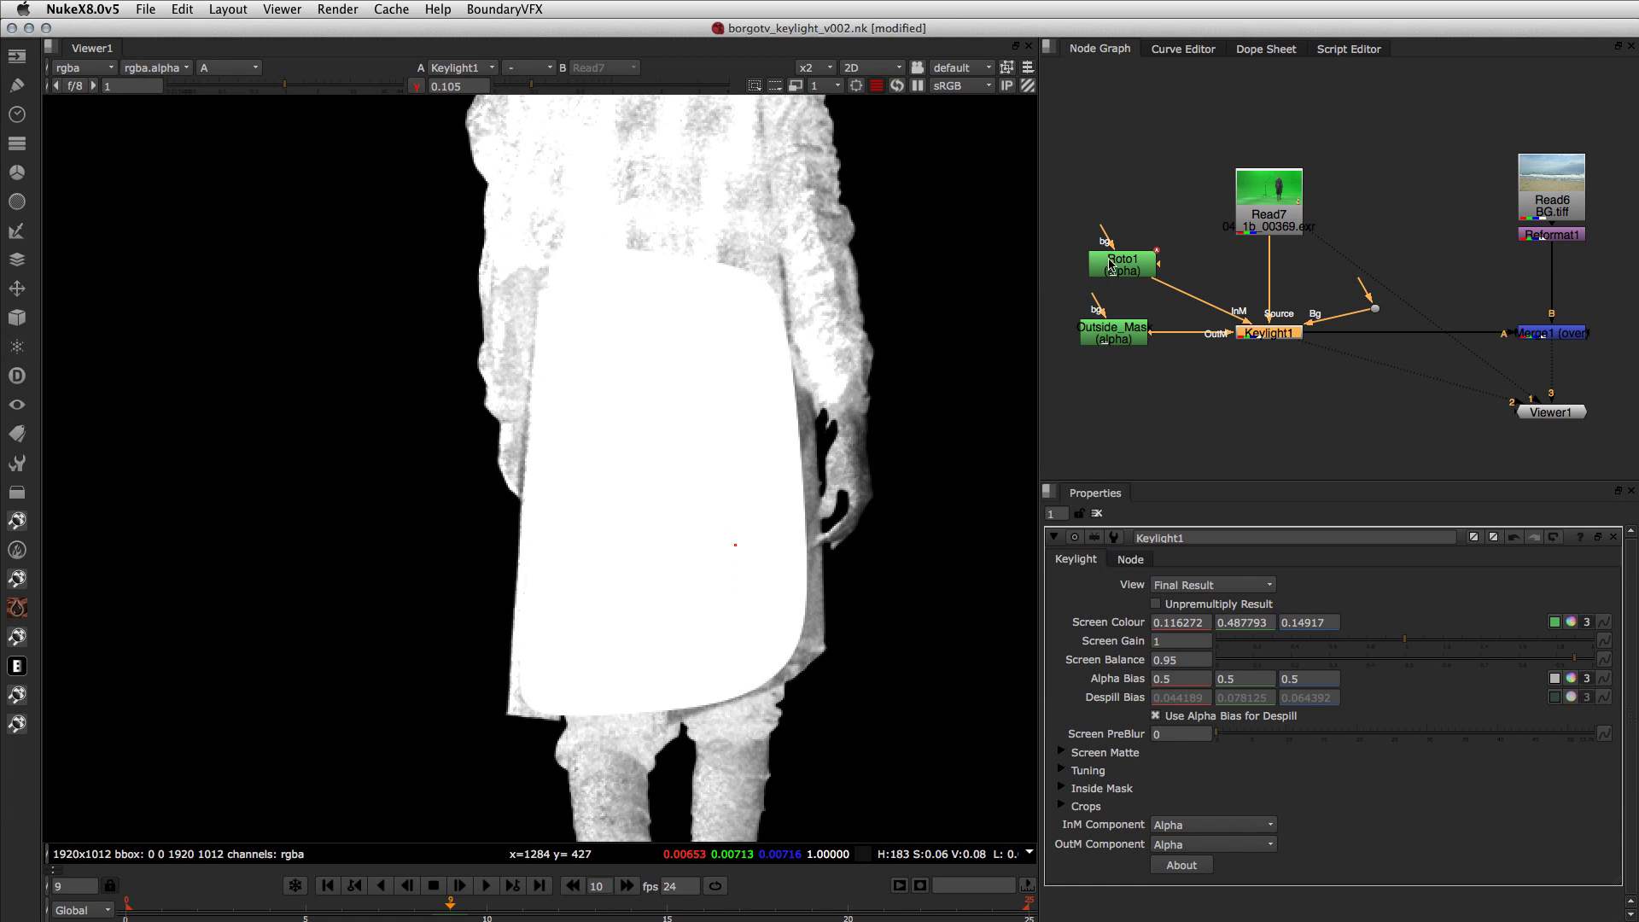
# Step: Position Roto1 above Outside_Mask and pull the bottom points of its inside-mask spline outward past the coat's hem
pyautogui.moveTo(1110, 265); pyautogui.dragTo(1108, 260)
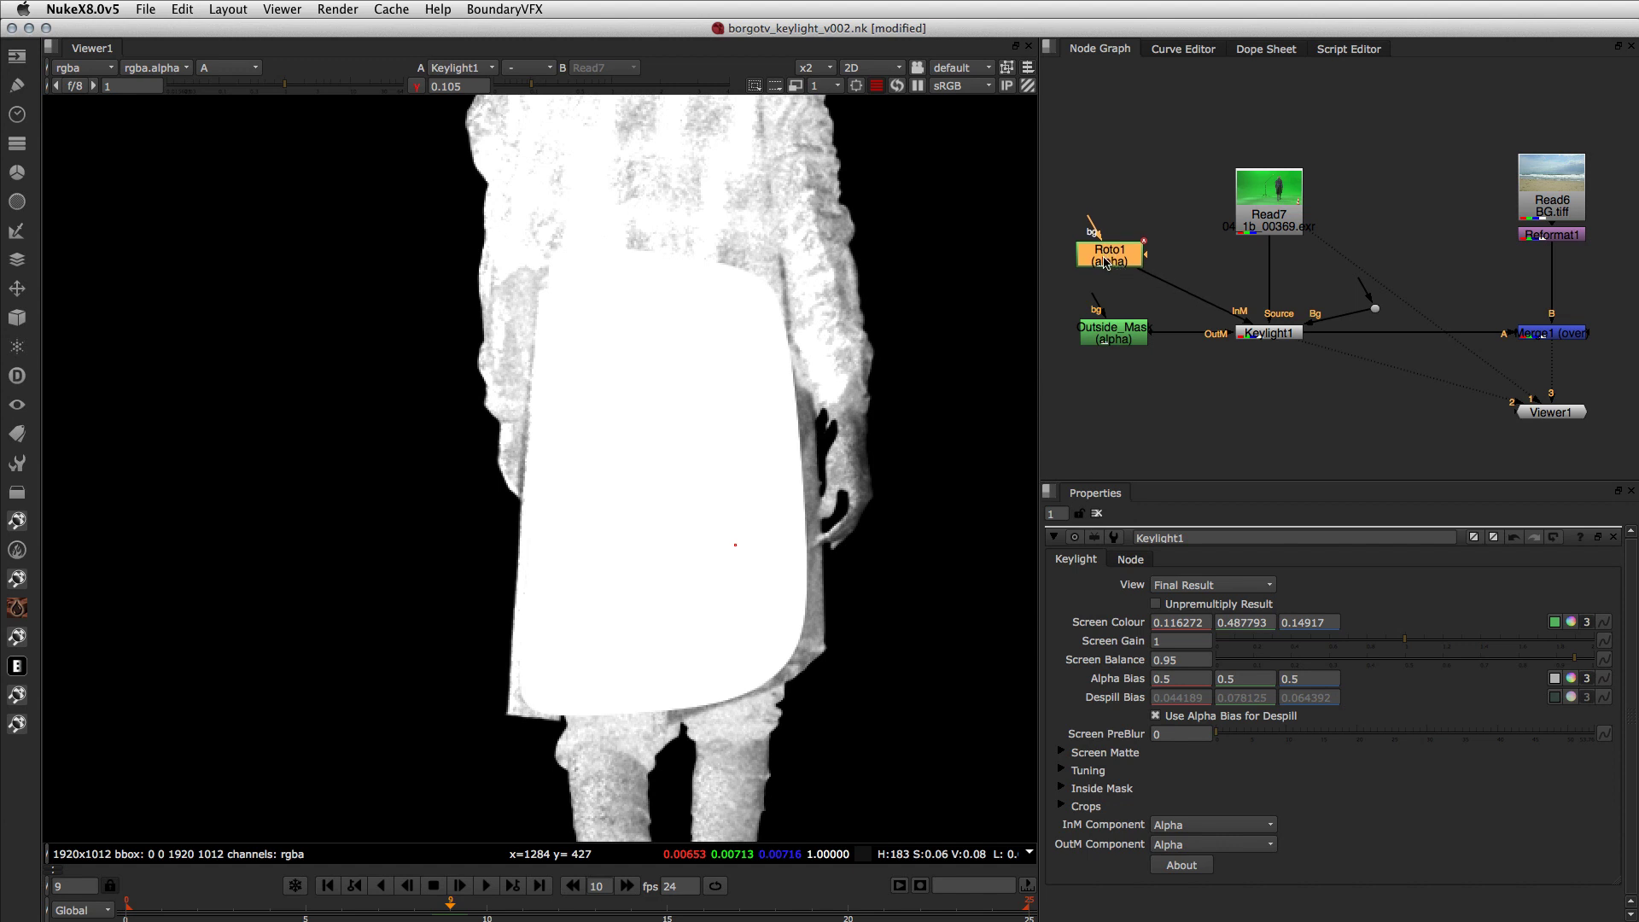
pyautogui.doubleClick(1107, 259)
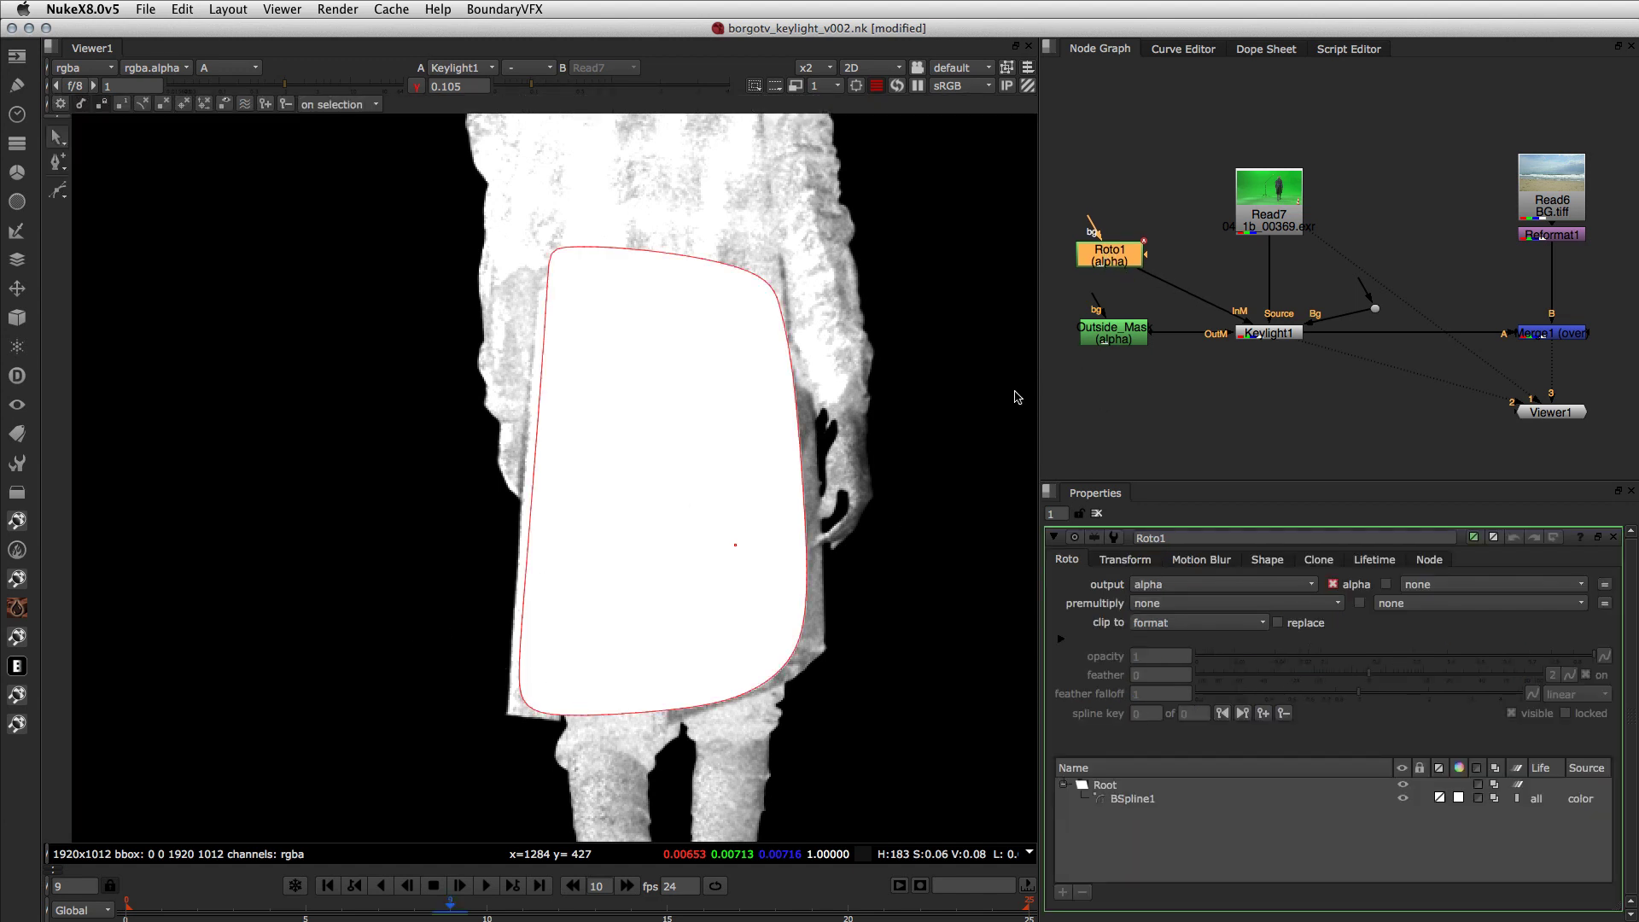
pyautogui.click(525, 701)
pyautogui.moveTo(398, 543); pyautogui.dragTo(739, 800)
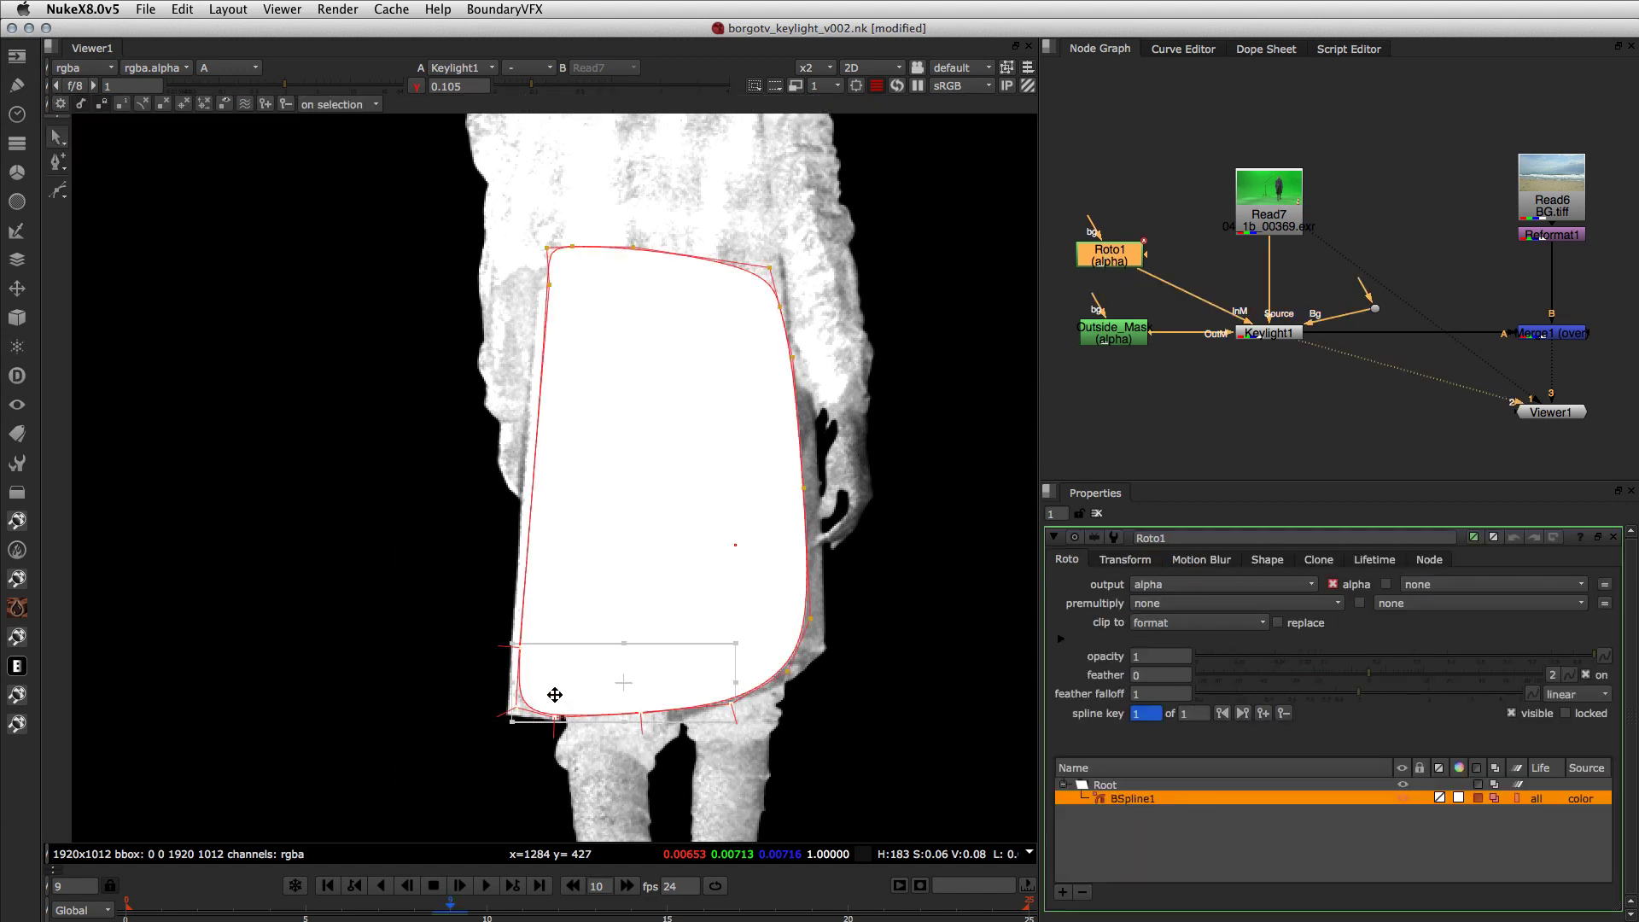
pyautogui.moveTo(624, 681); pyautogui.dragTo(468, 772)
# Step: Extend Roto1's bottom spline points beyond the Outside_Mask boundary and compare the shapes of both masks
pyautogui.doubleClick(1117, 334)
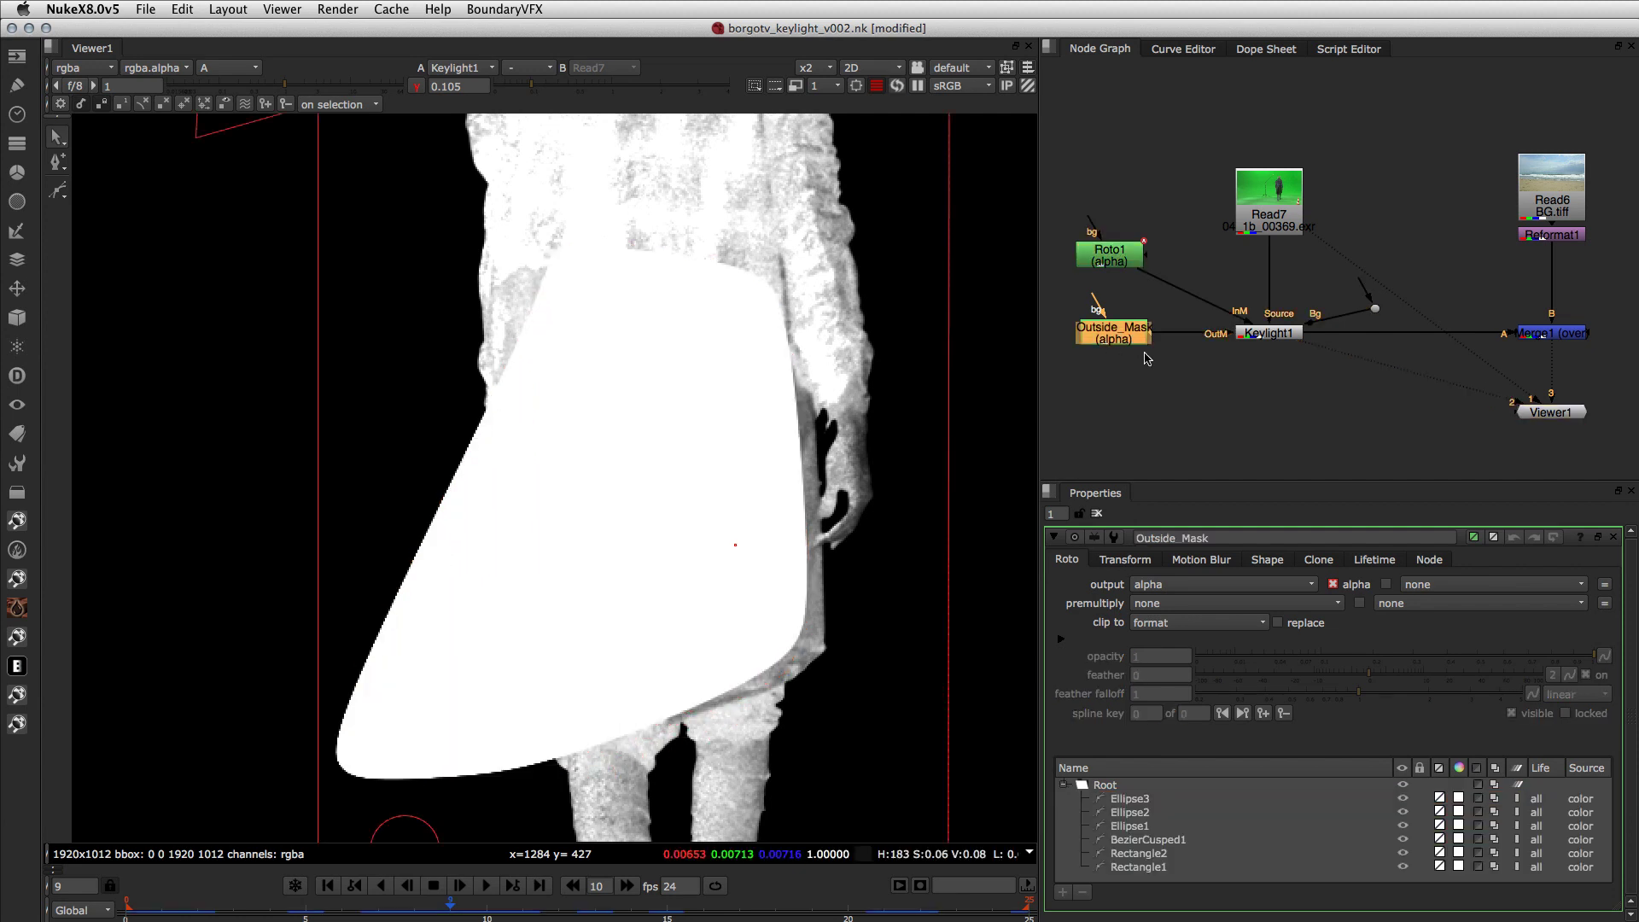
pyautogui.doubleClick(1111, 258)
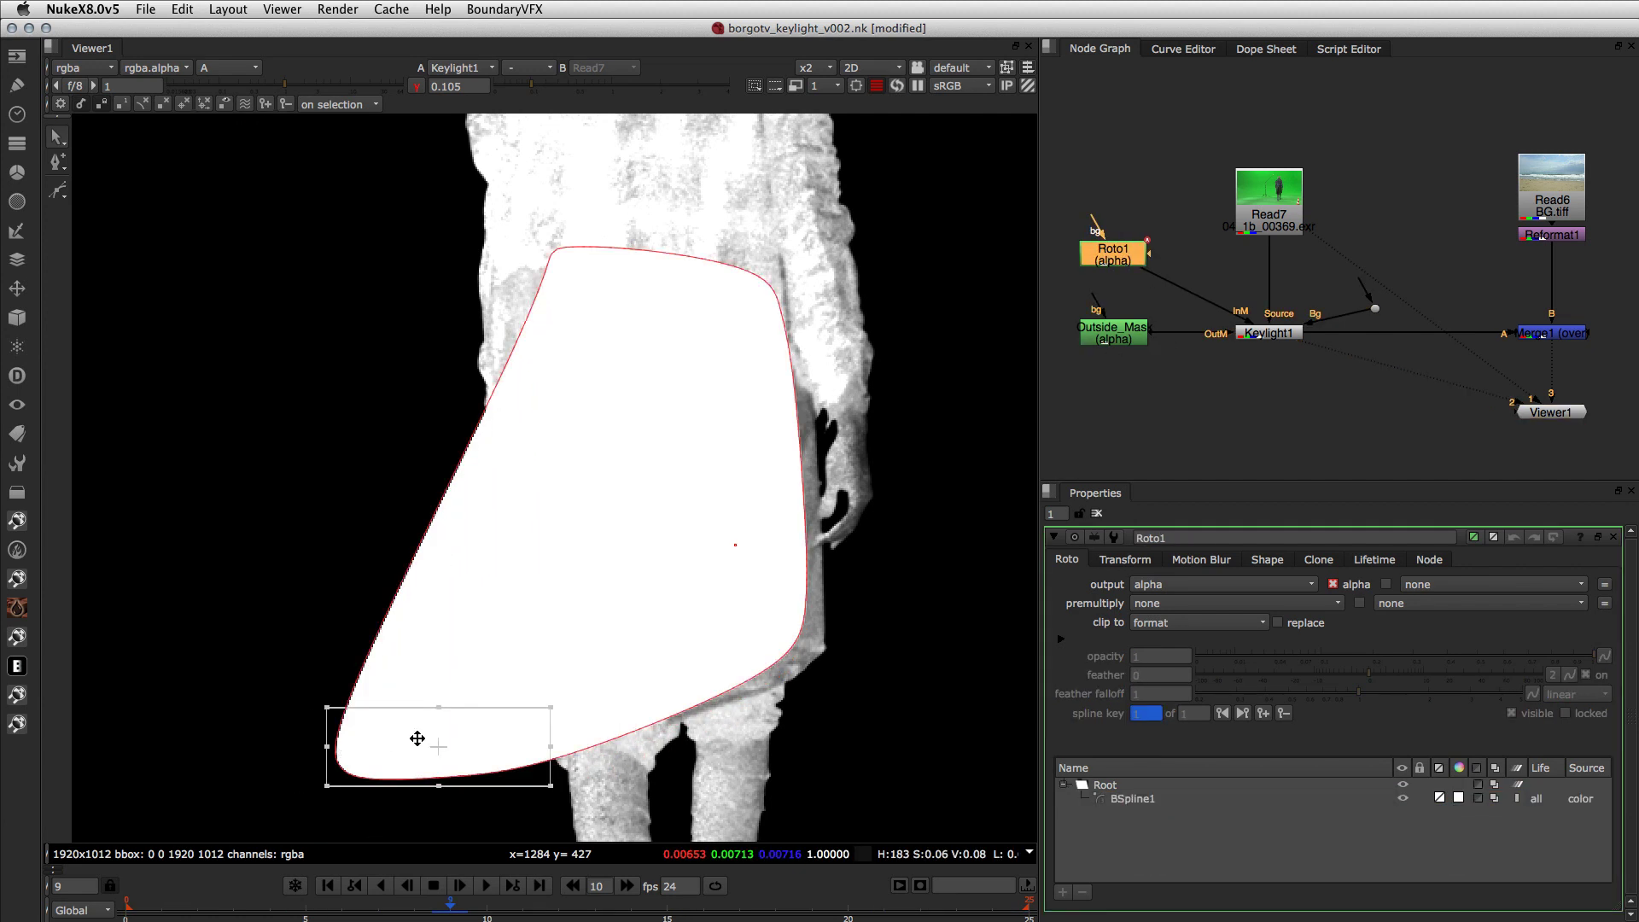
pyautogui.moveTo(434, 749); pyautogui.dragTo(224, 762)
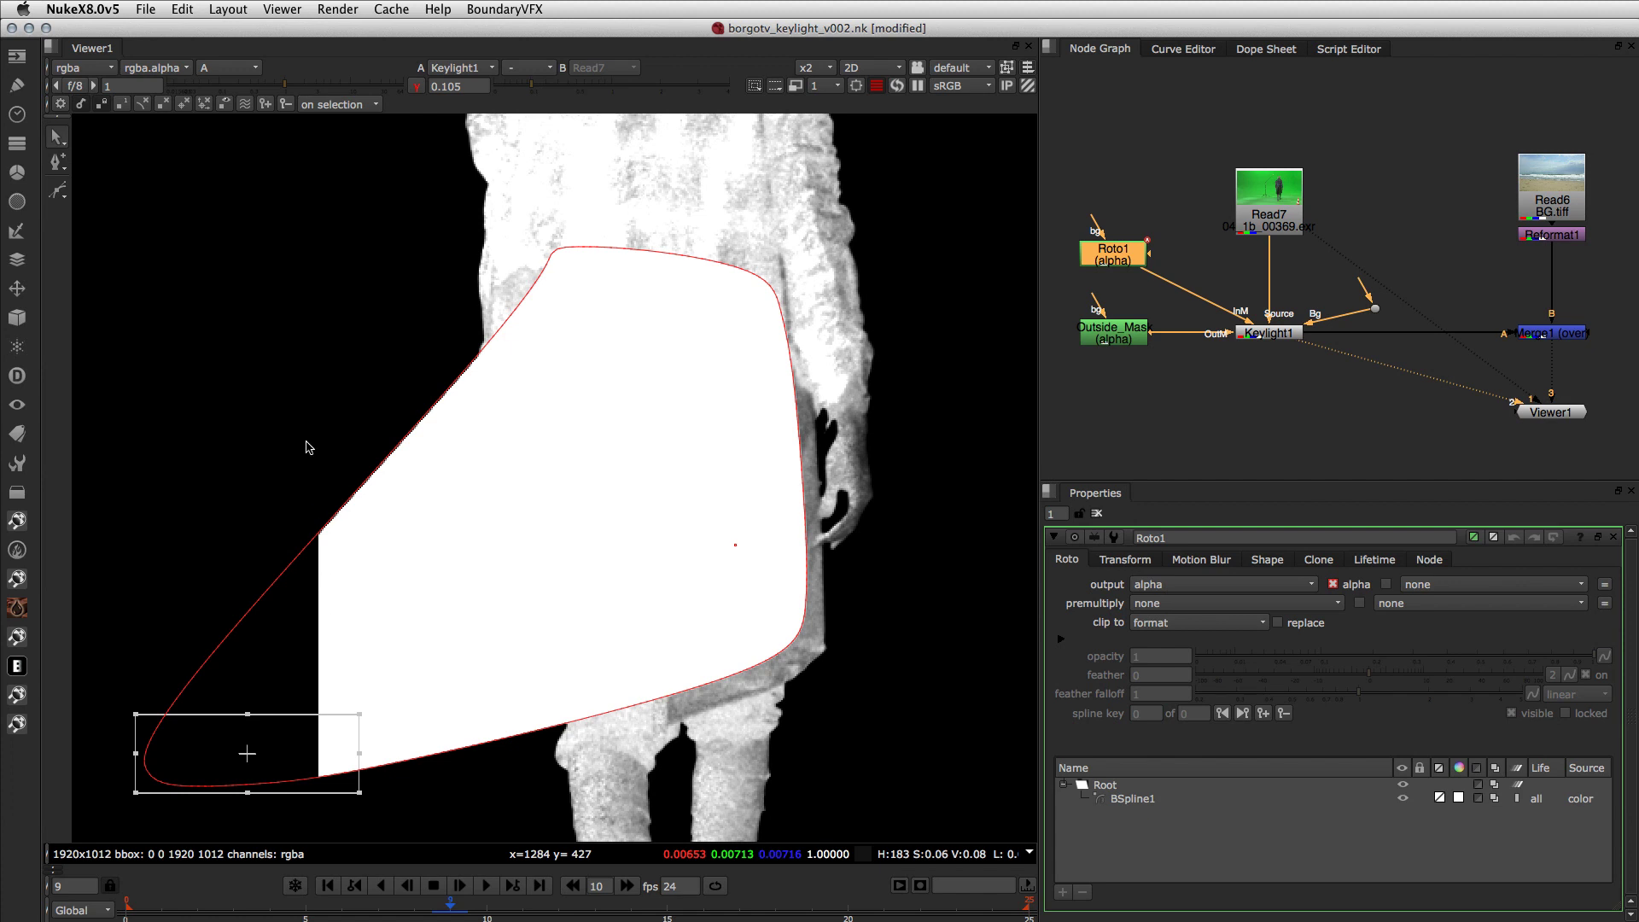
pyautogui.doubleClick(1106, 334)
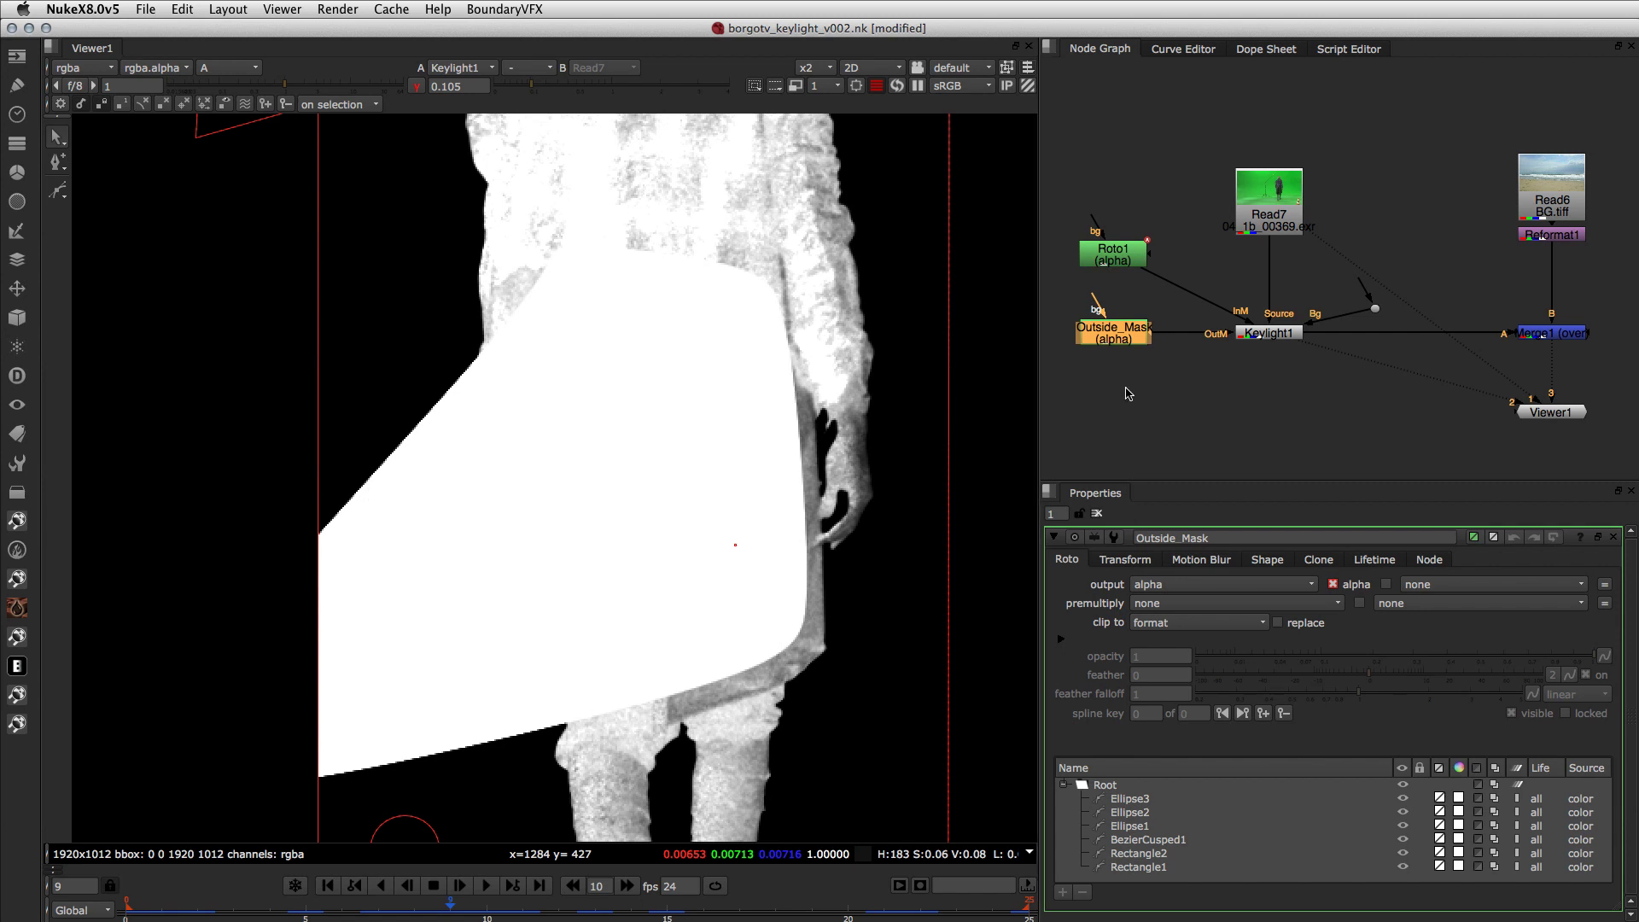
pyautogui.click(1129, 393)
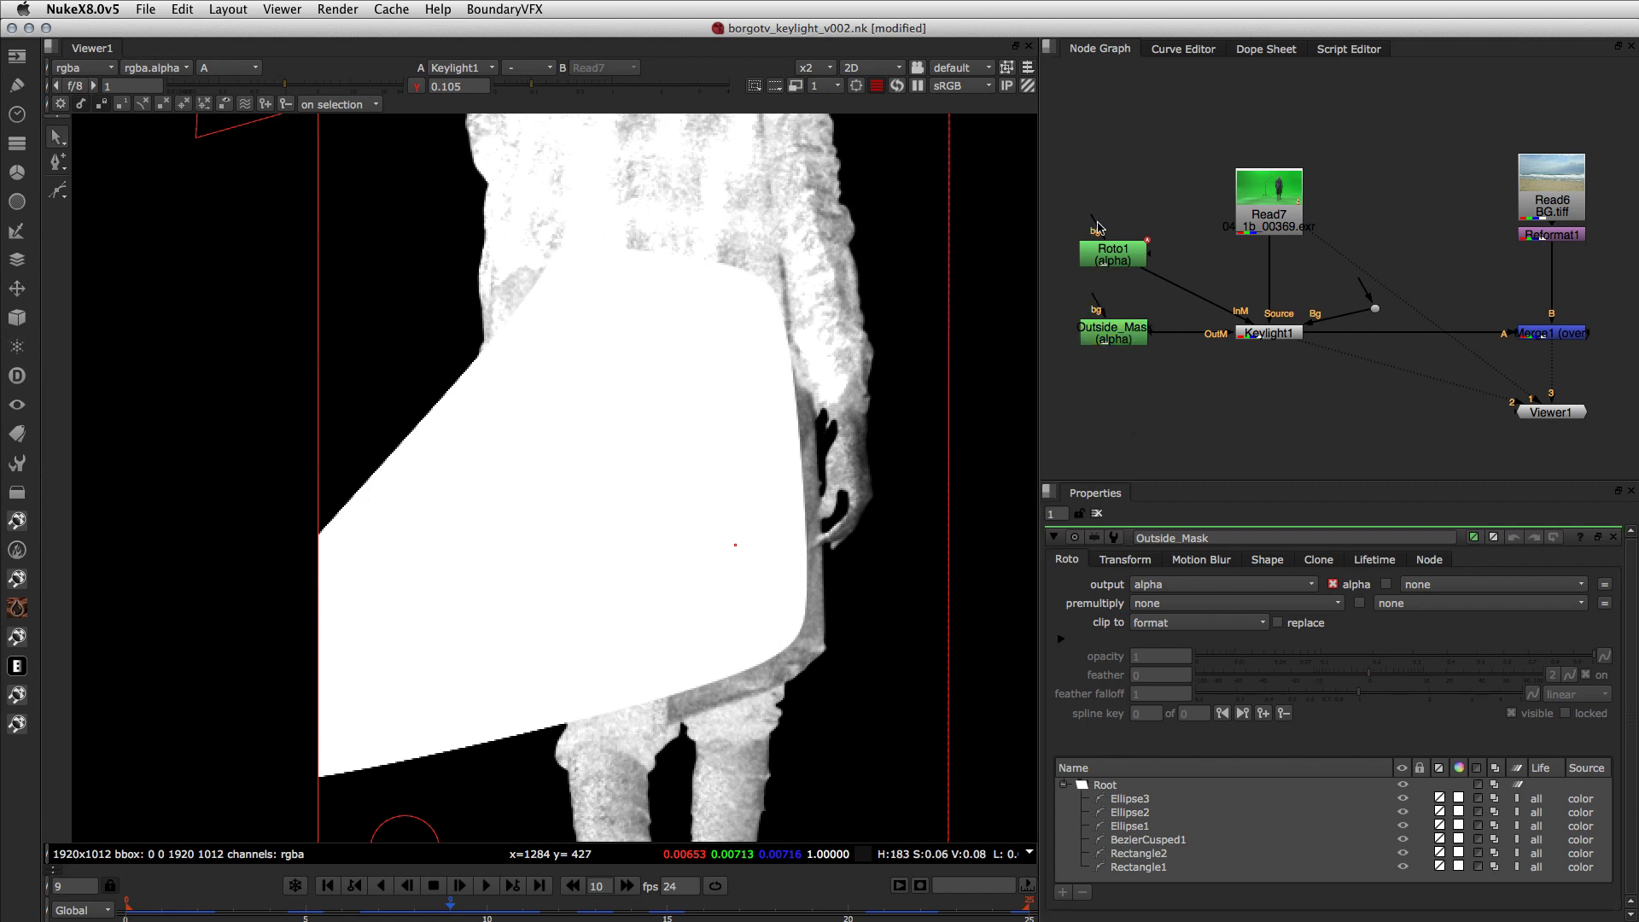
pyautogui.doubleClick(1112, 253)
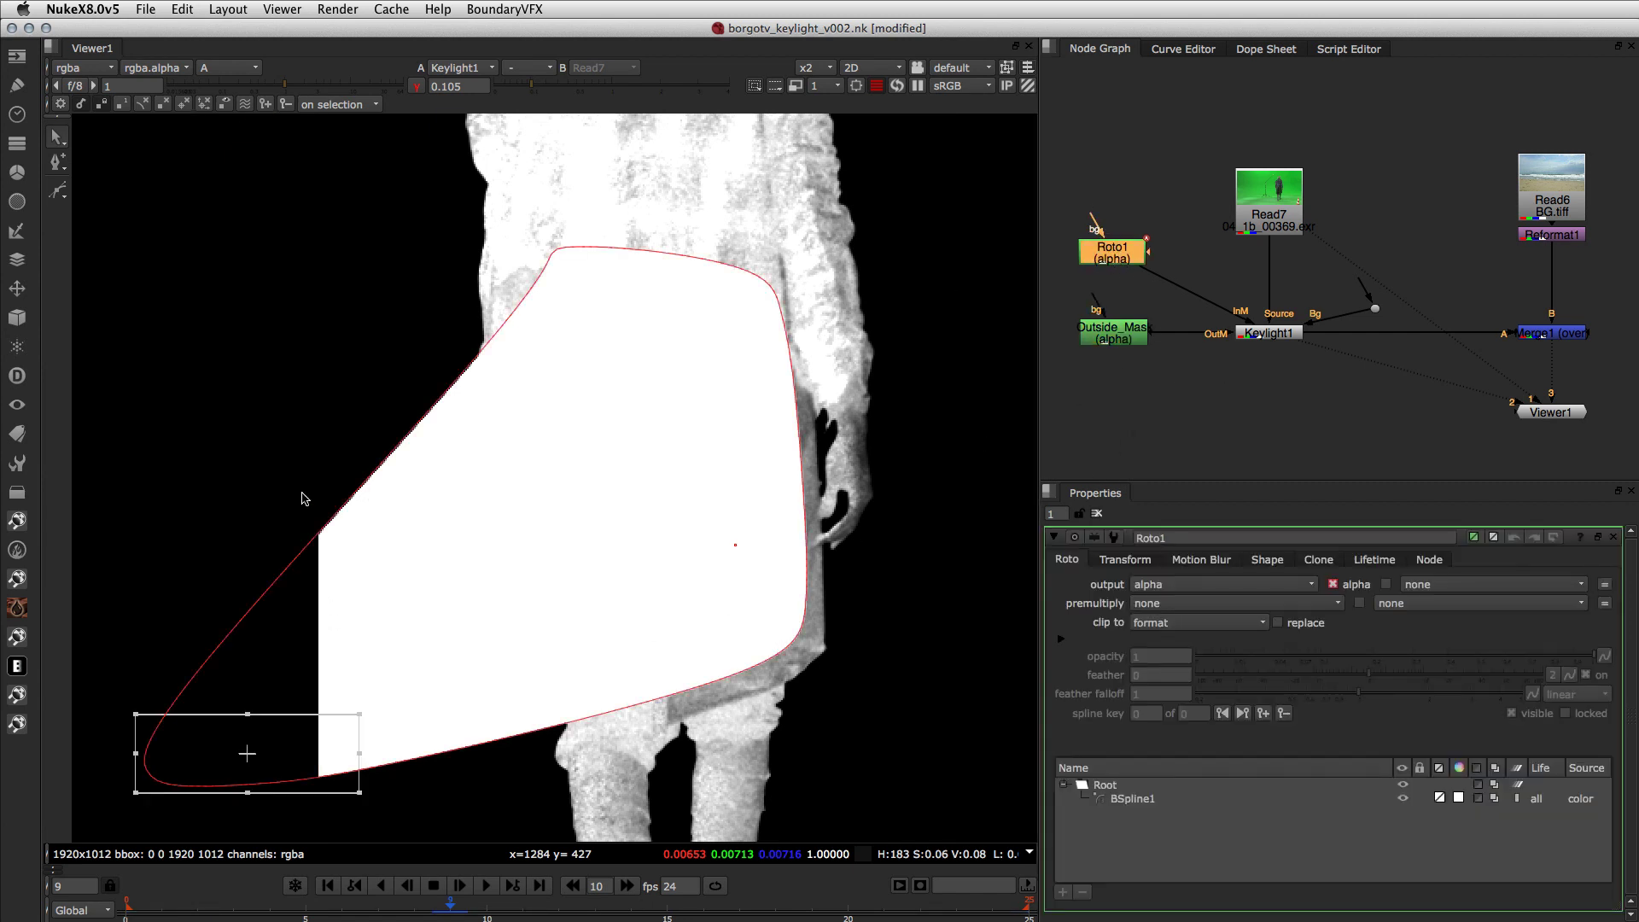
# Step: View the Merge1 composite in RGB to examine how the oversized inside mask affects the area around the coat
pyautogui.click(1145, 422)
pyautogui.click(1531, 328)
pyautogui.press('3')
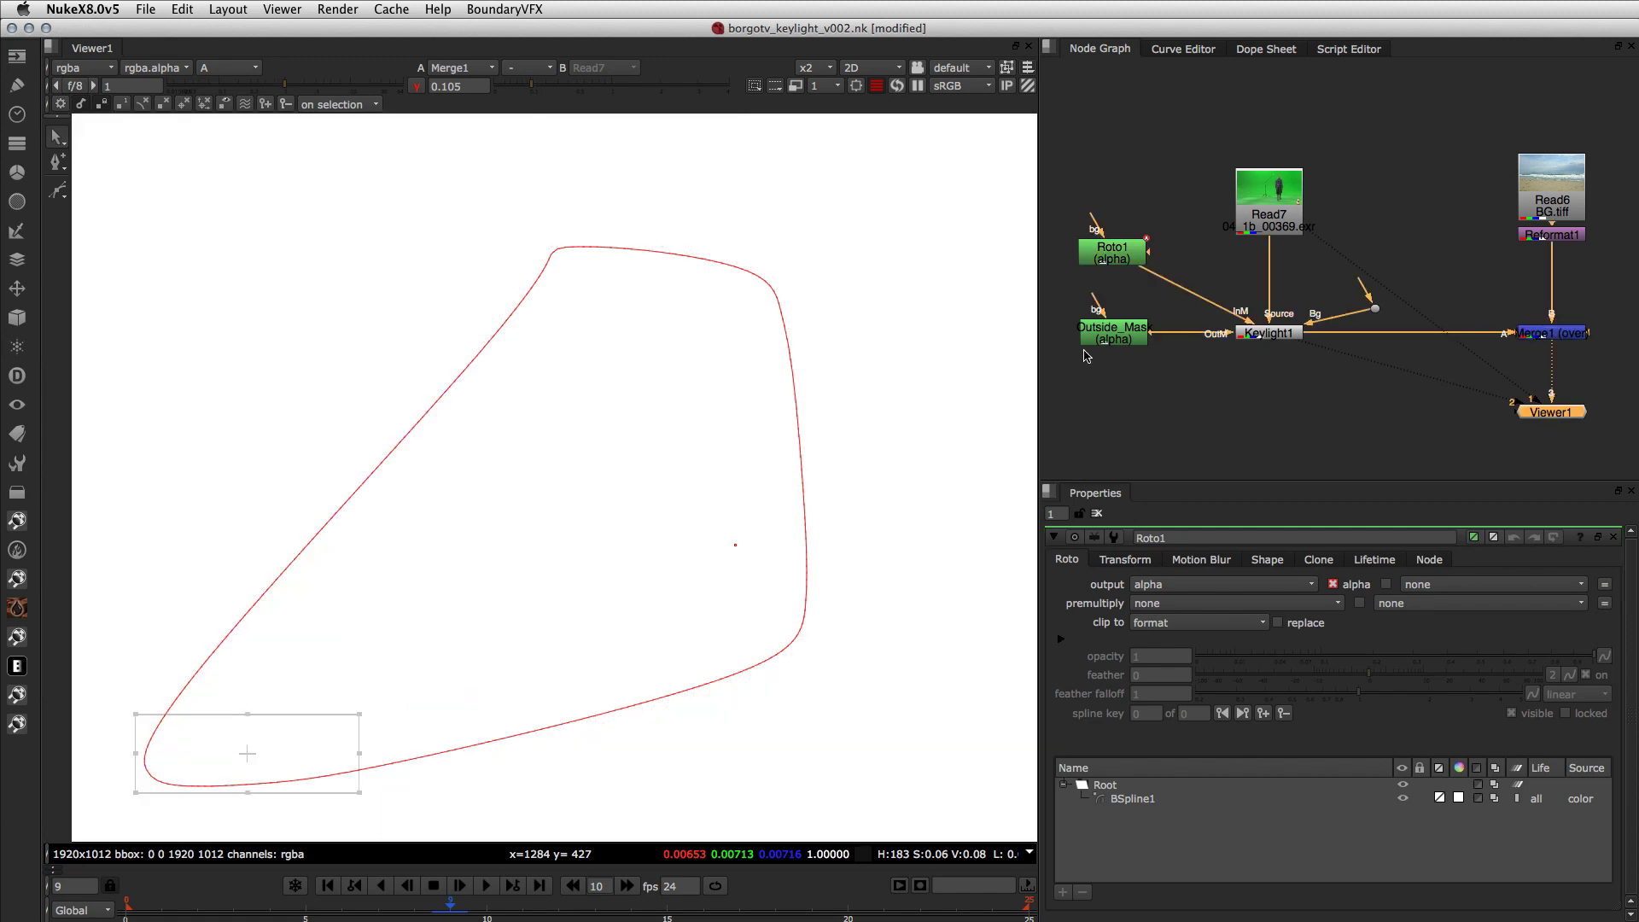
pyautogui.click(631, 495)
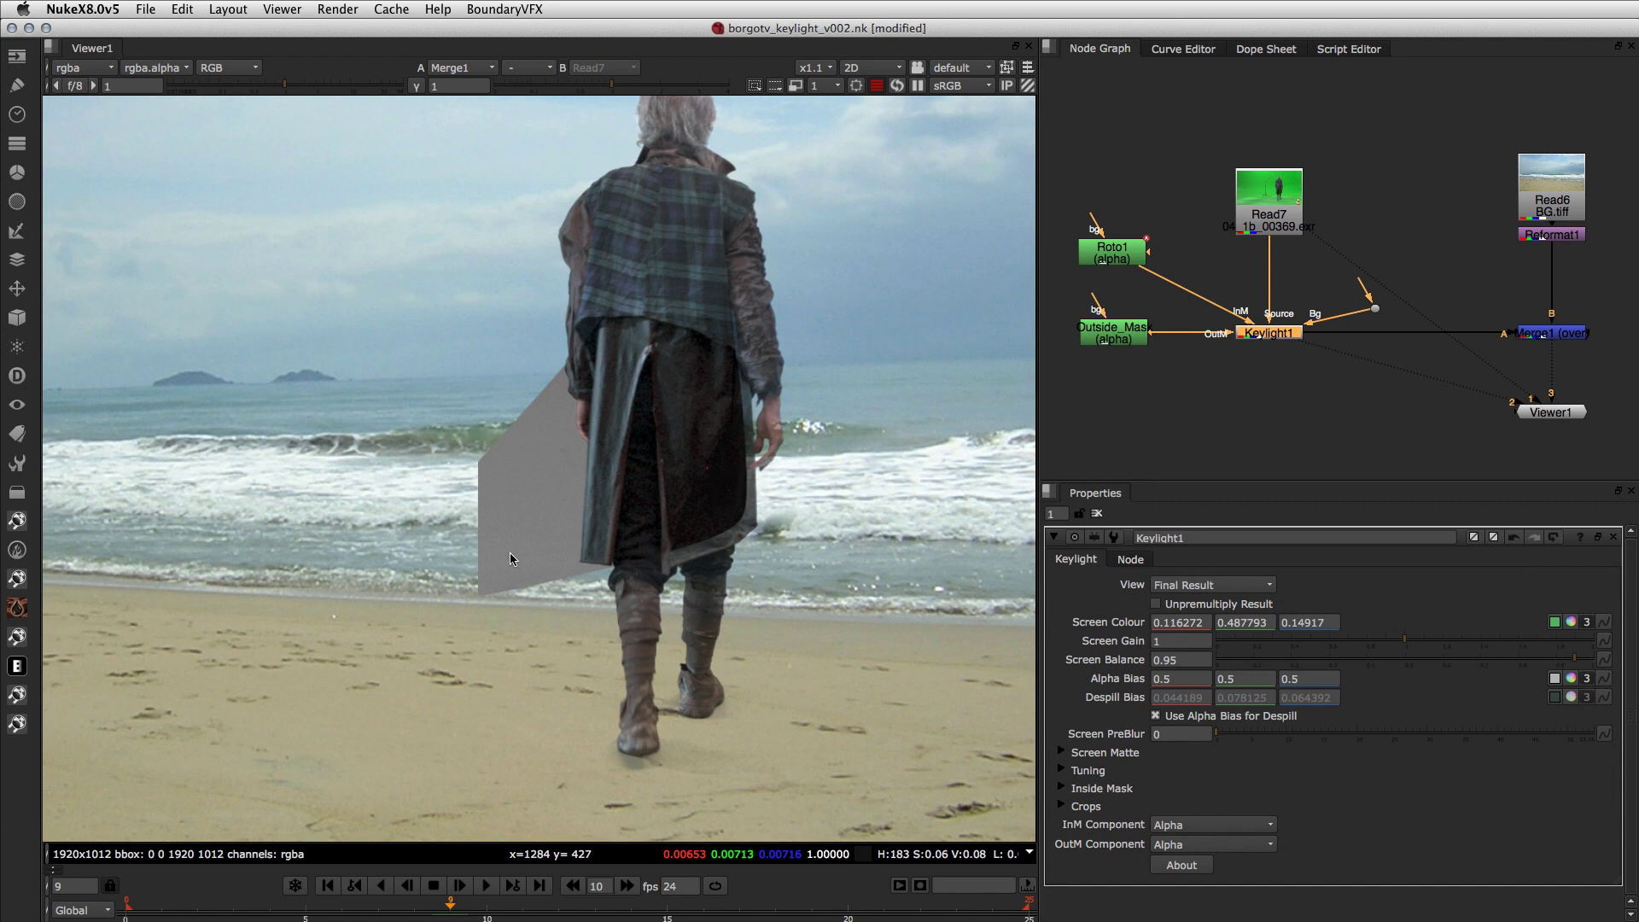
# Step: Toggle the Roto1 node and leave its inside mask disabled
pyautogui.click(1119, 260)
pyautogui.press('d')
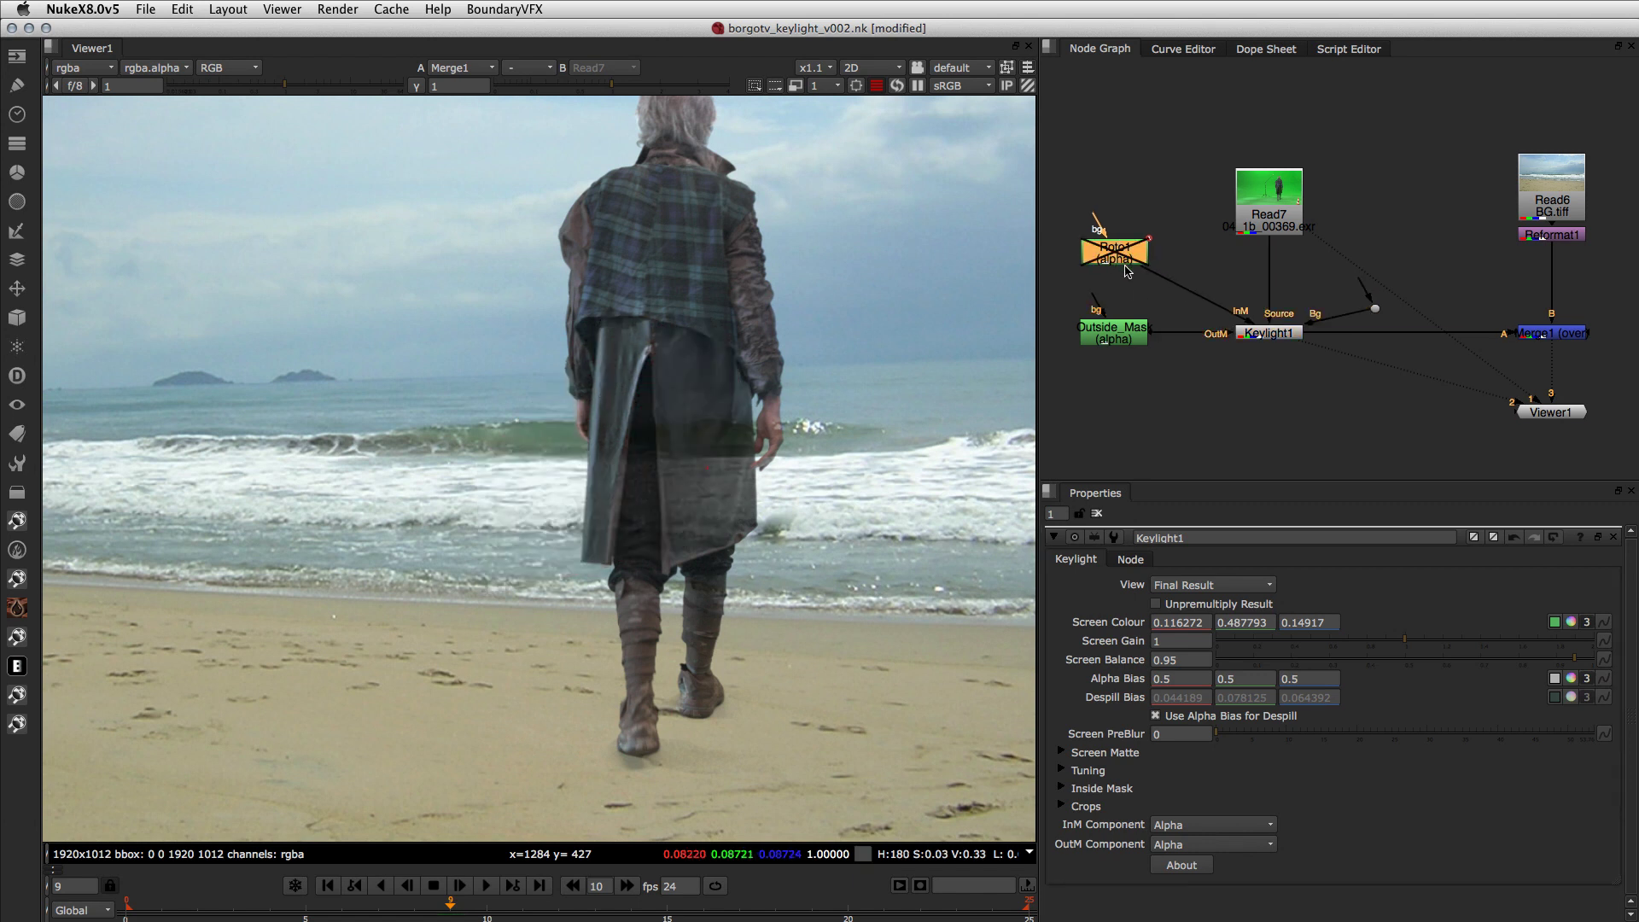
pyautogui.press('d')
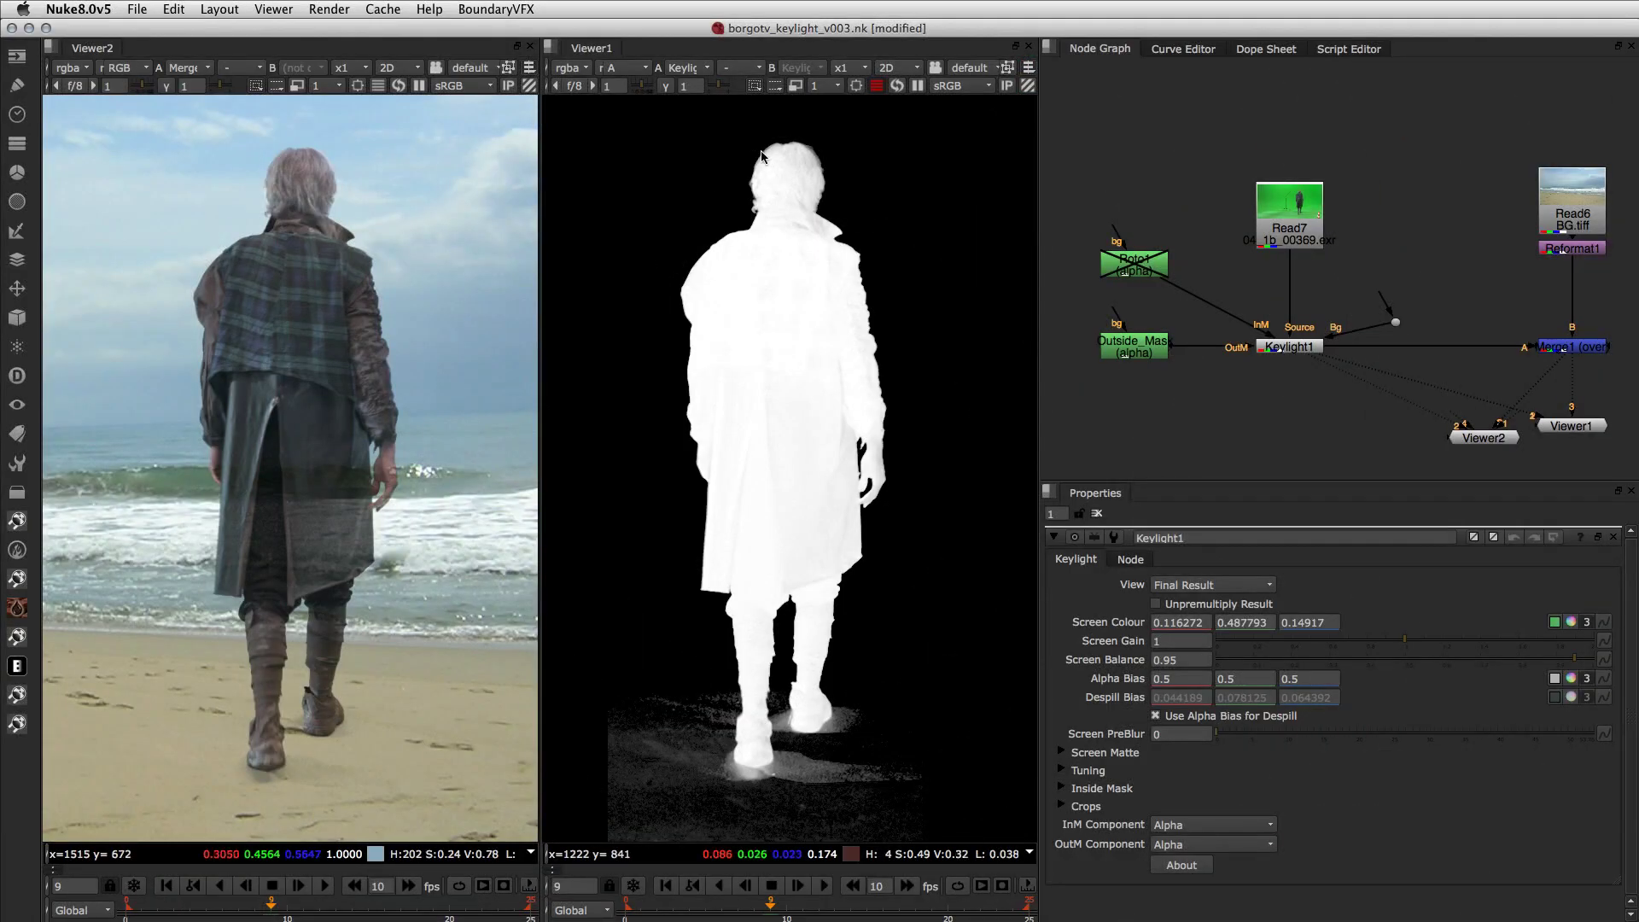
# Step: Expand Keylight1's Screen Matte settings and raise Clip Black to 0.055
pyautogui.click(1060, 752)
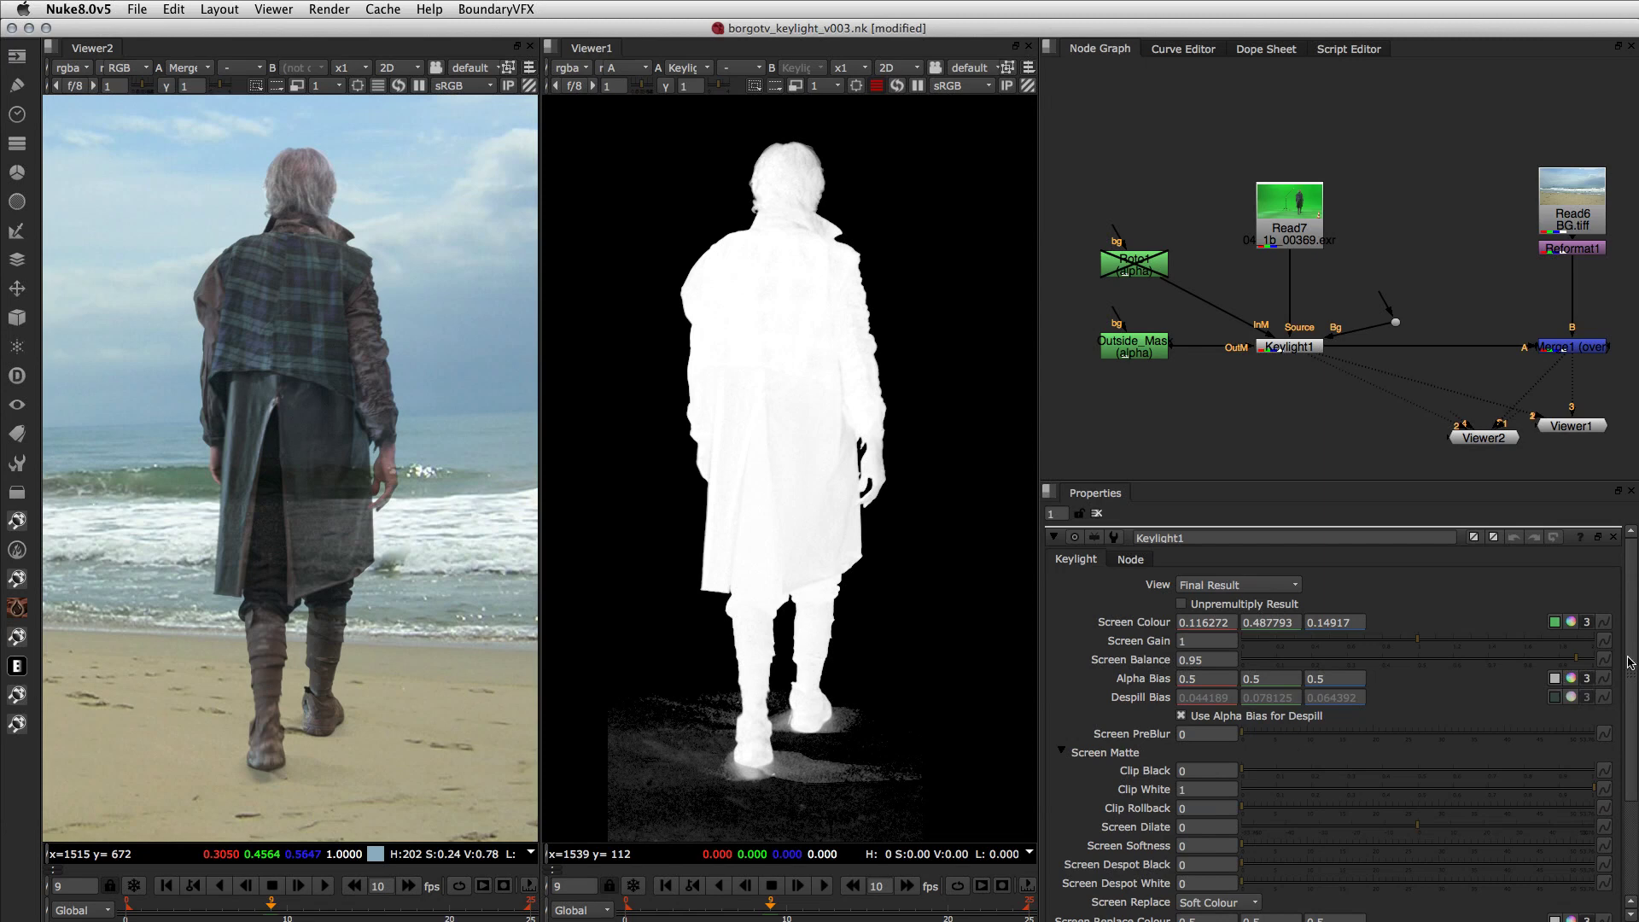
pyautogui.moveTo(1630, 659); pyautogui.dragTo(1630, 713)
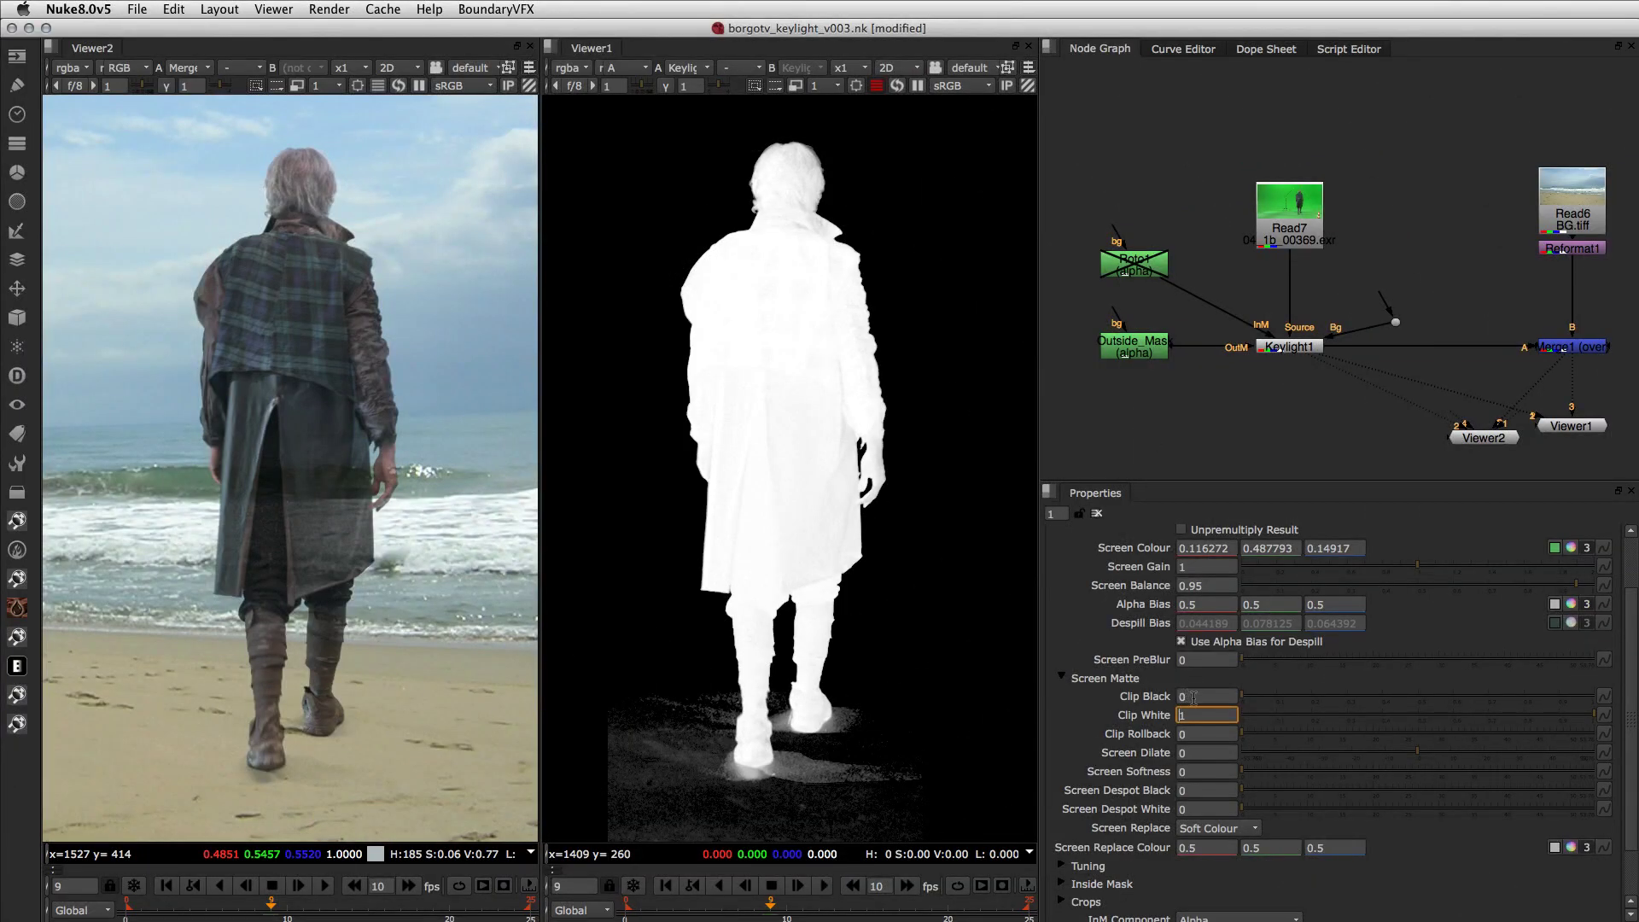
pyautogui.click(1194, 698)
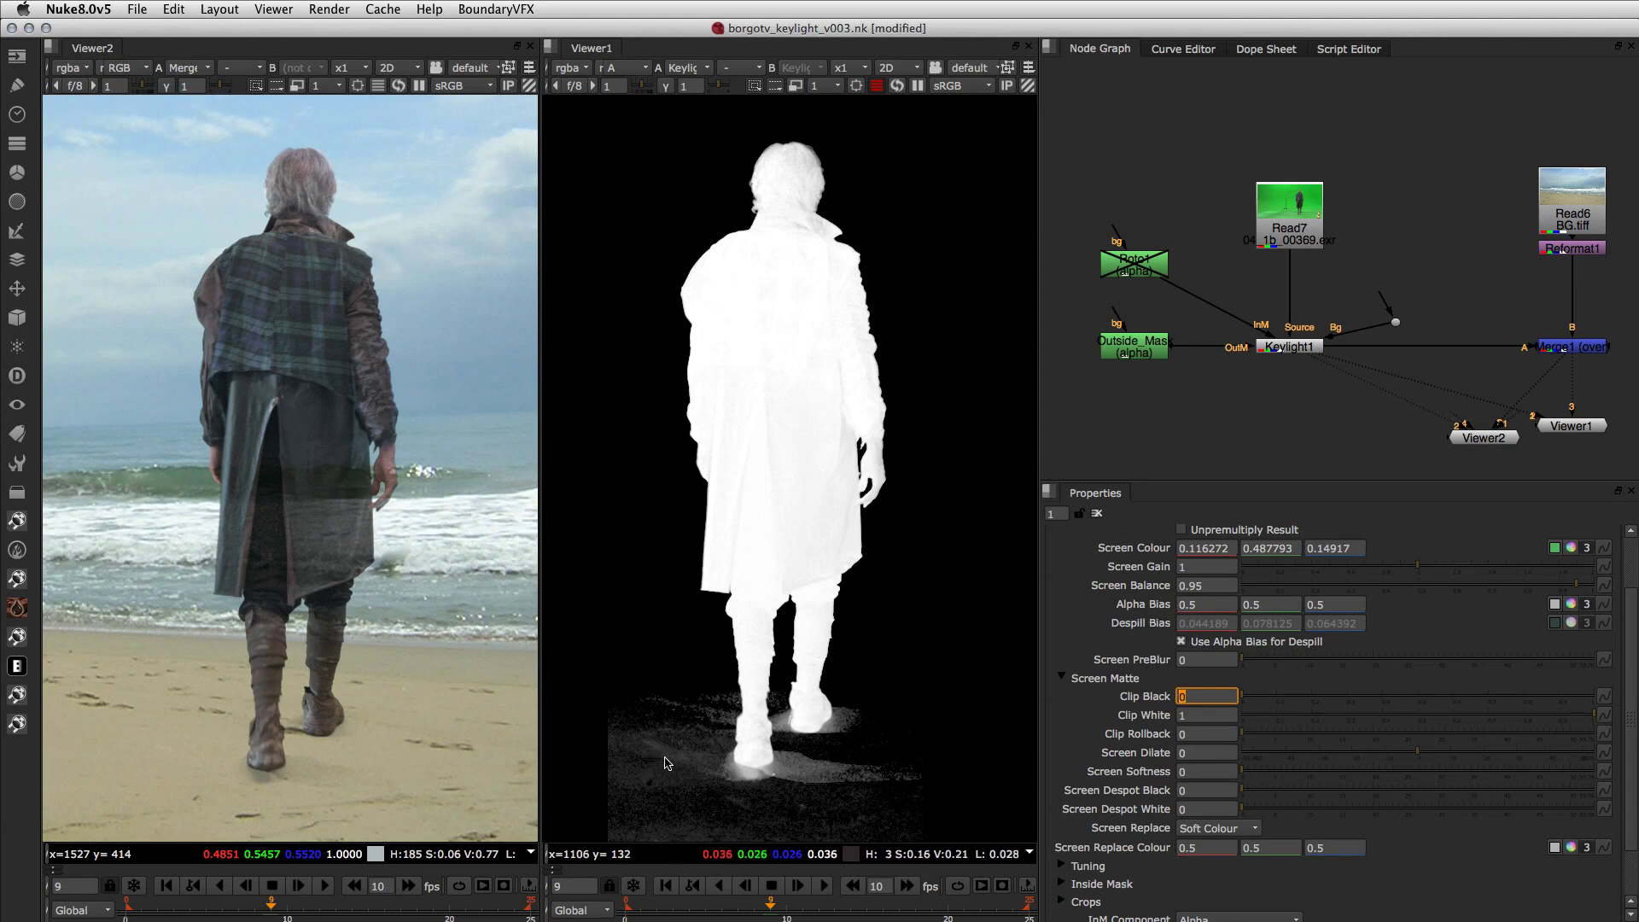
pyautogui.write('0.035')
pyautogui.press('Return')
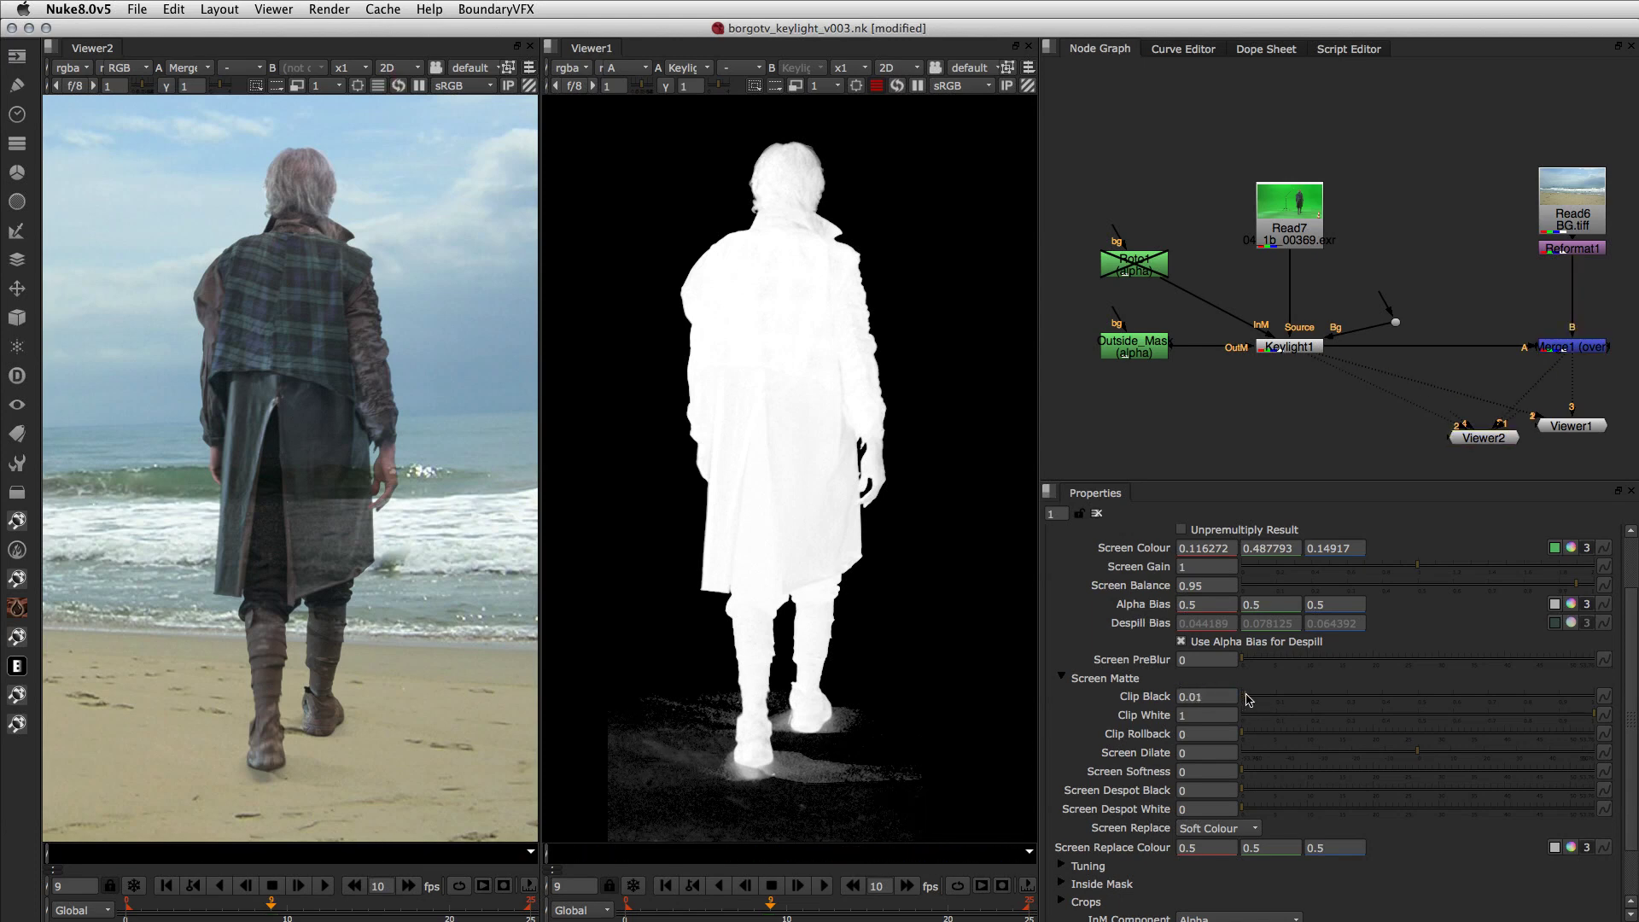
pyautogui.moveTo(1258, 693); pyautogui.dragTo(1261, 694)
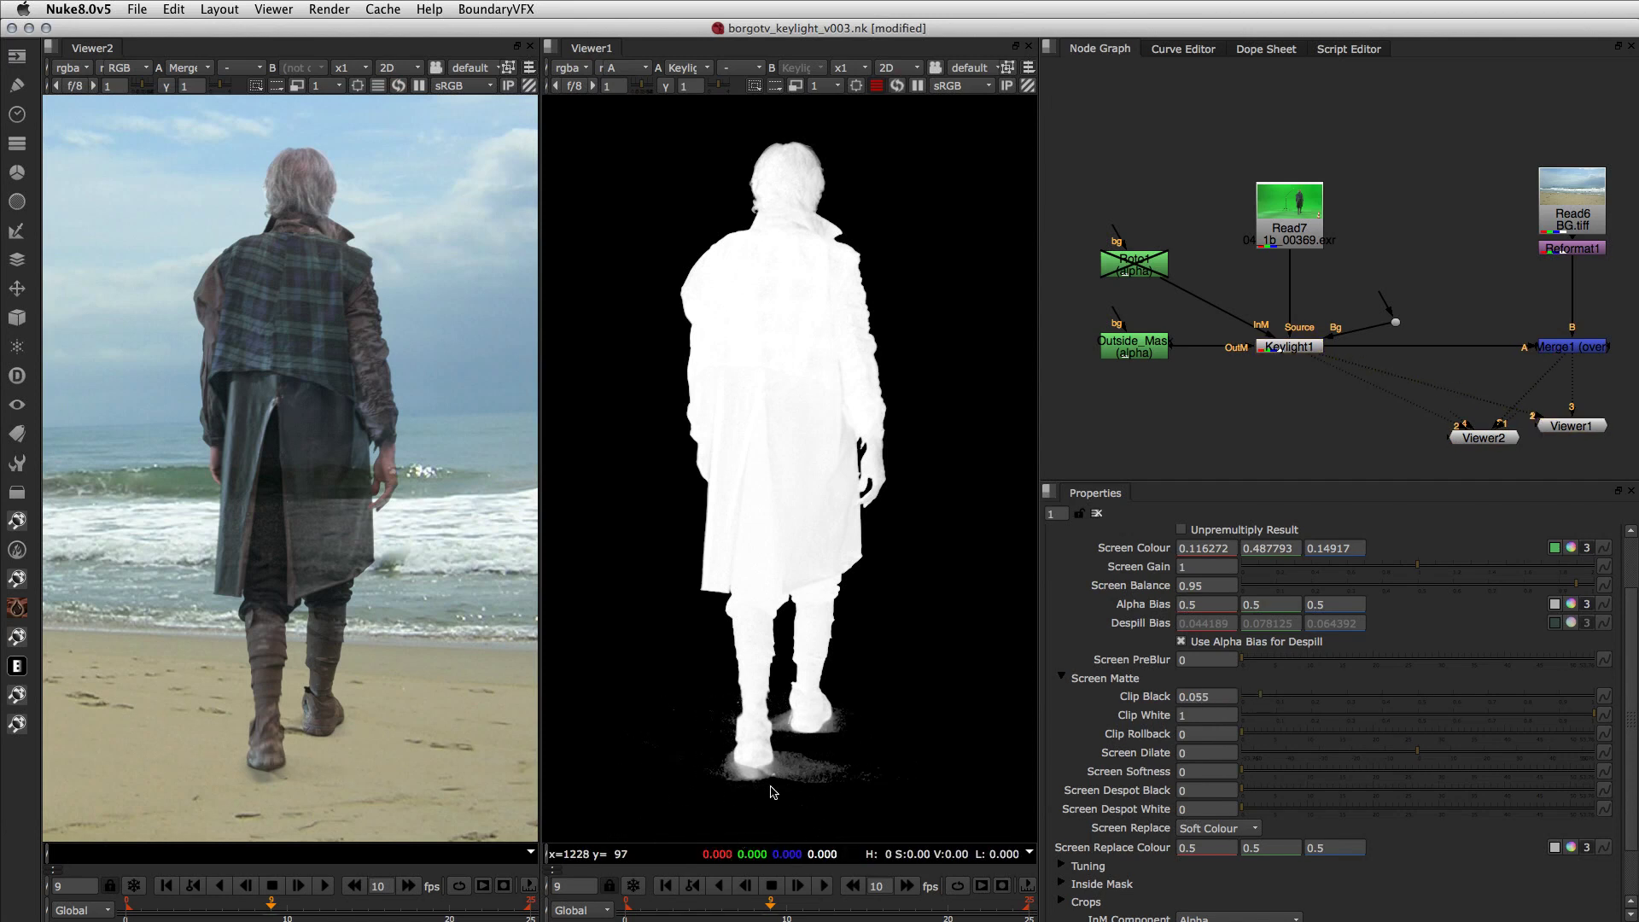
# Step: Save the script and lower Keylight1's Clip White to 0.745
pyautogui.click(1193, 716)
pyautogui.press('super+s')
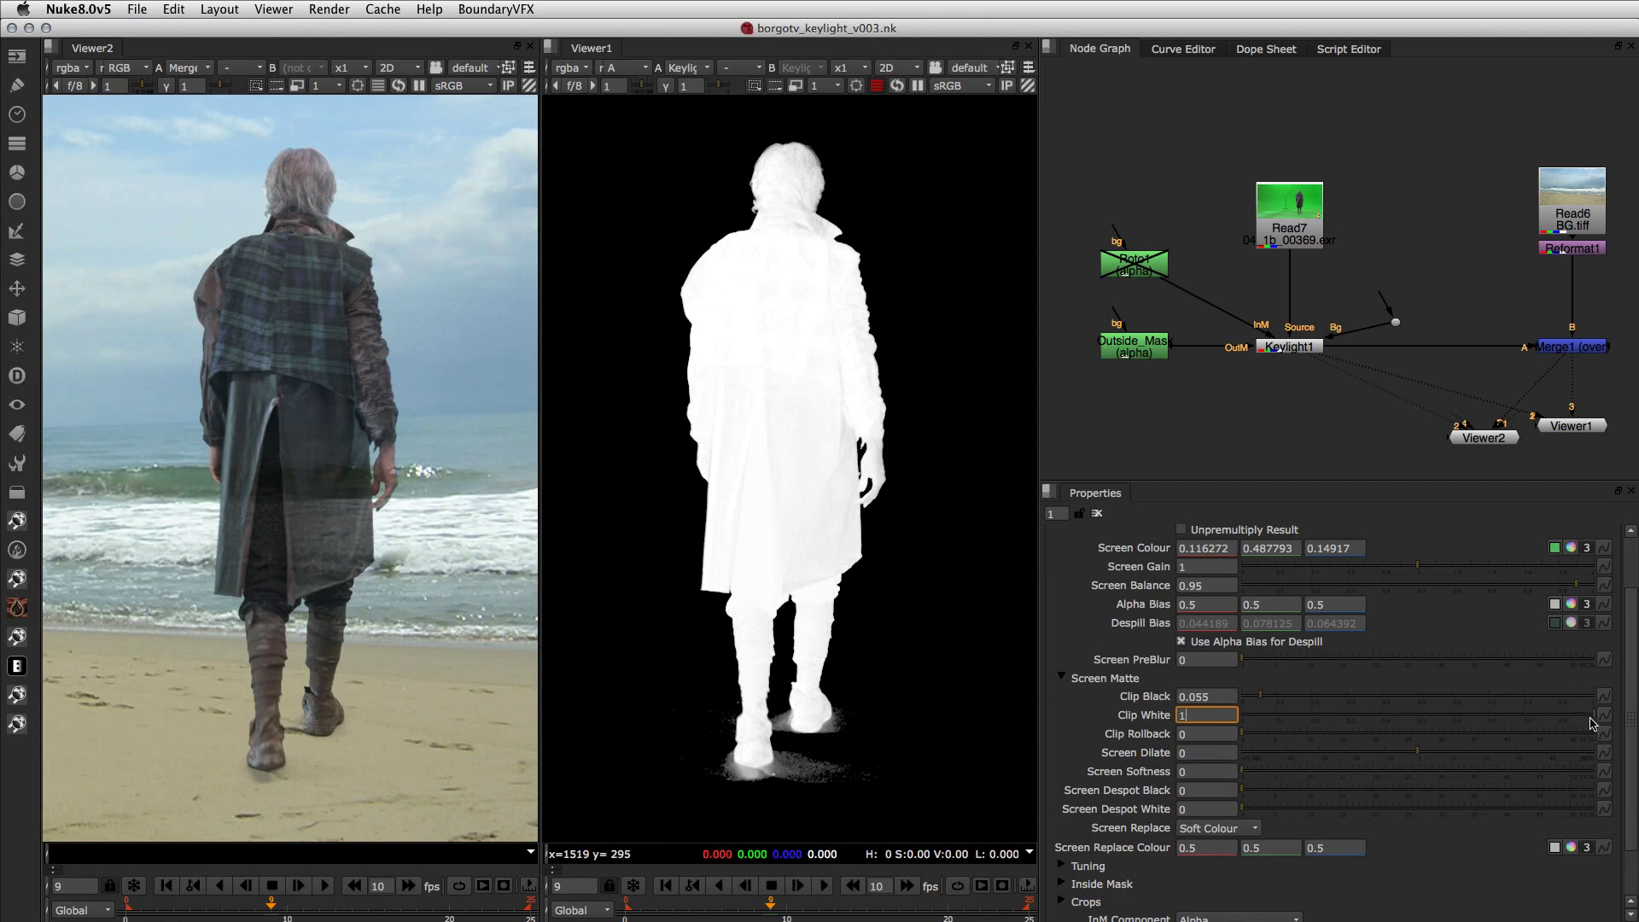
pyautogui.moveTo(1592, 716); pyautogui.dragTo(1503, 702)
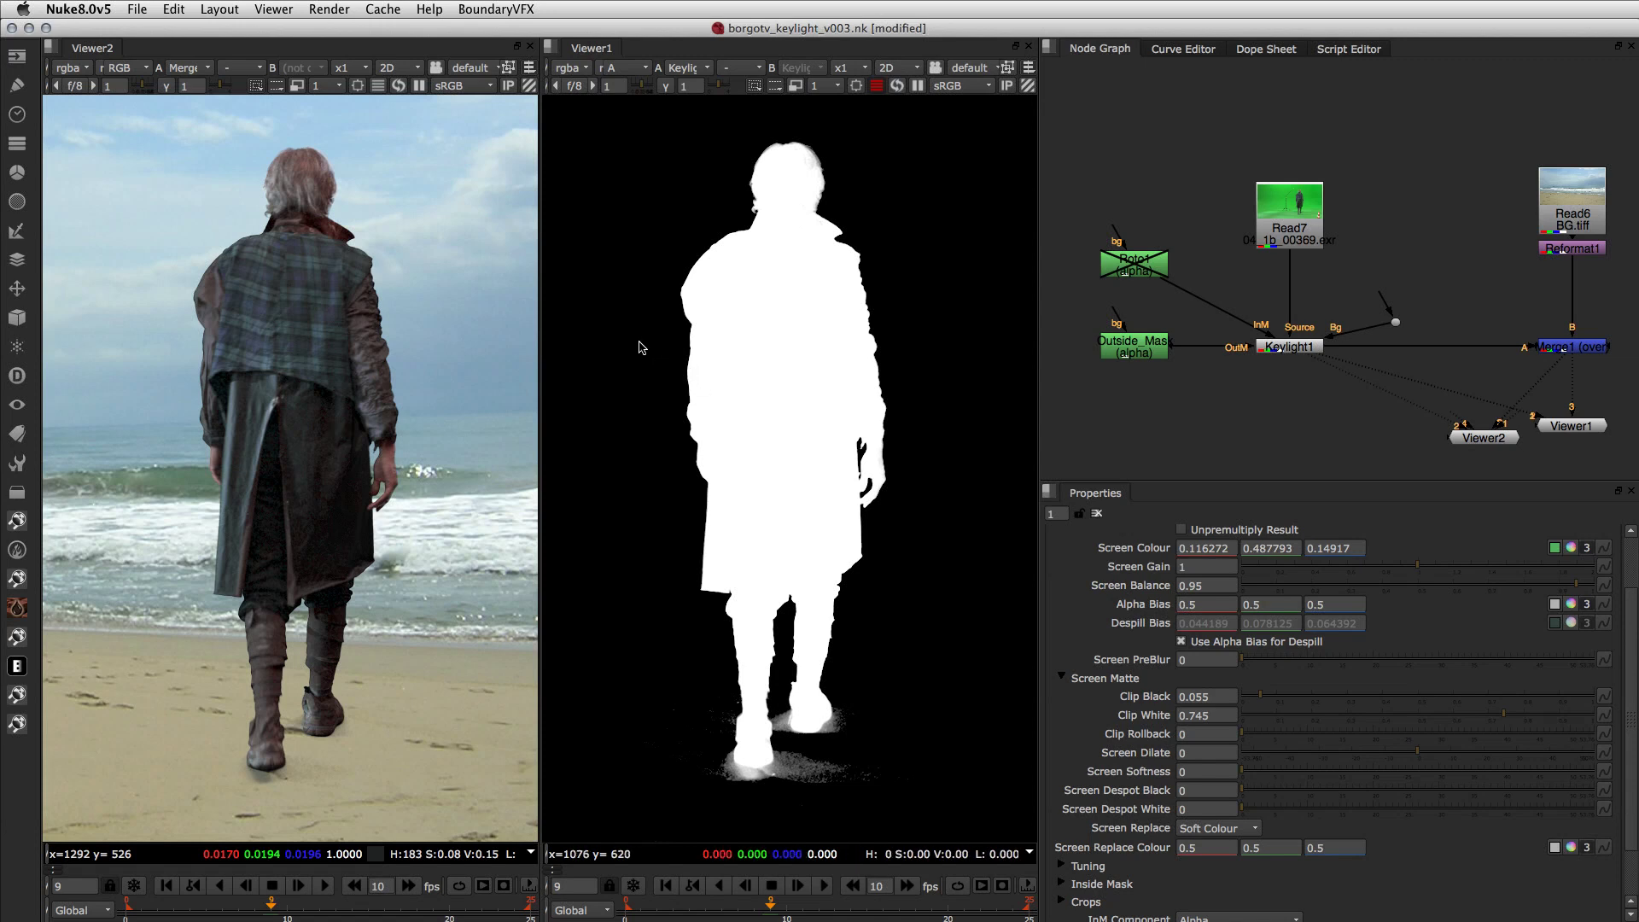
# Step: Try Clip White at 0.205 on the matte edge, and reset Clip White to 1 and Clip Black to 0
pyautogui.scroll(5, 683, 350)
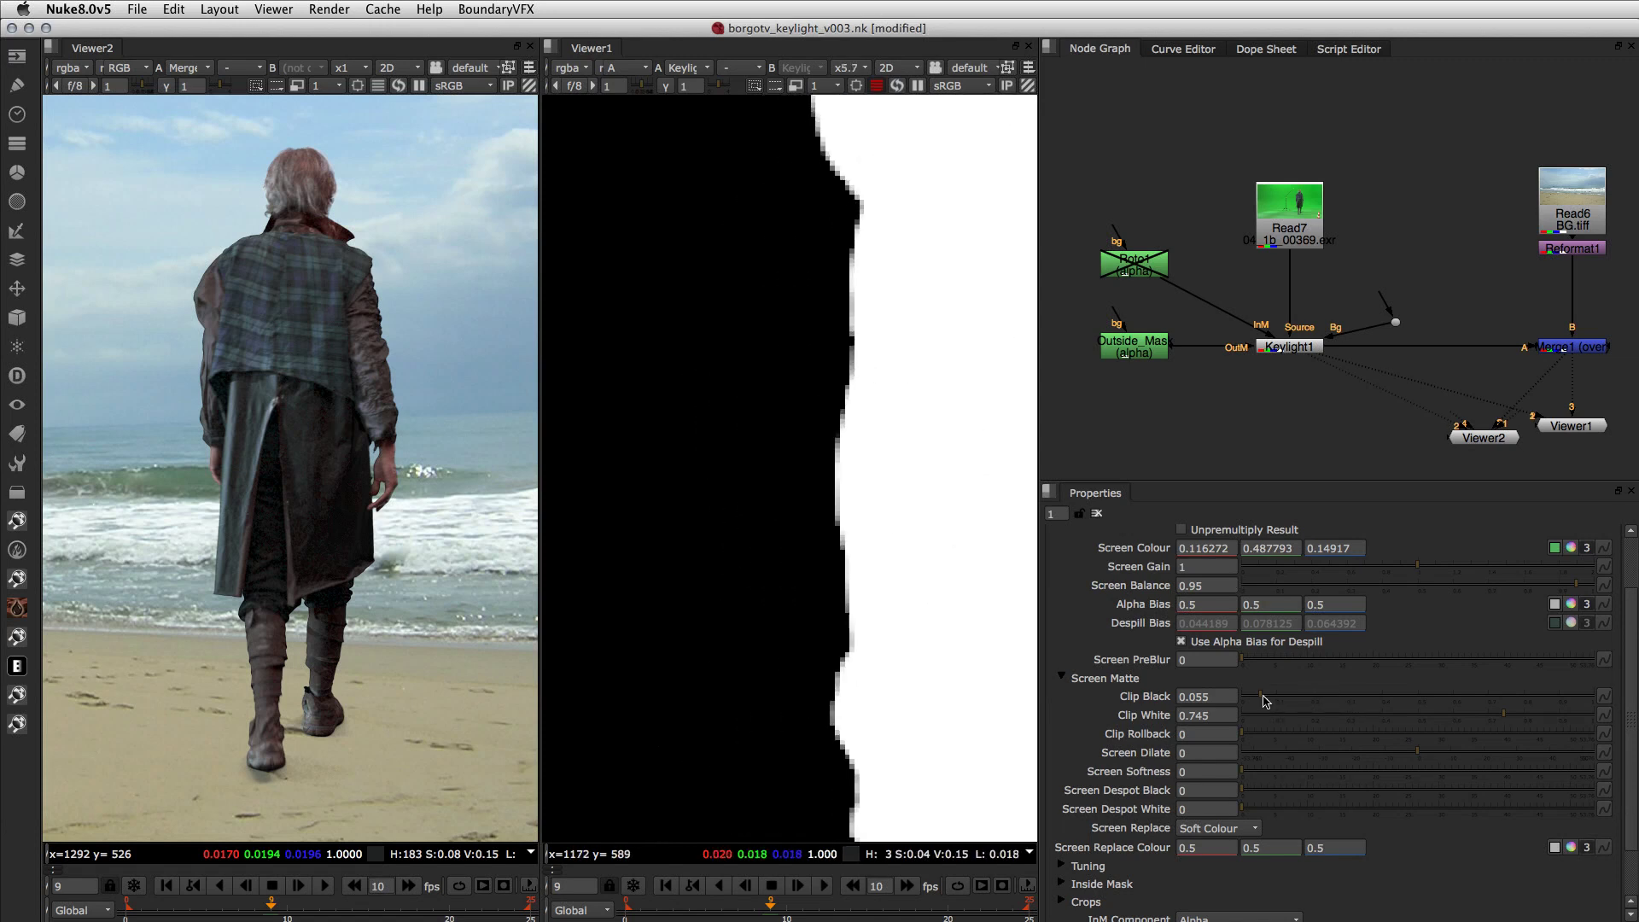
pyautogui.moveTo(1504, 715); pyautogui.dragTo(1313, 708)
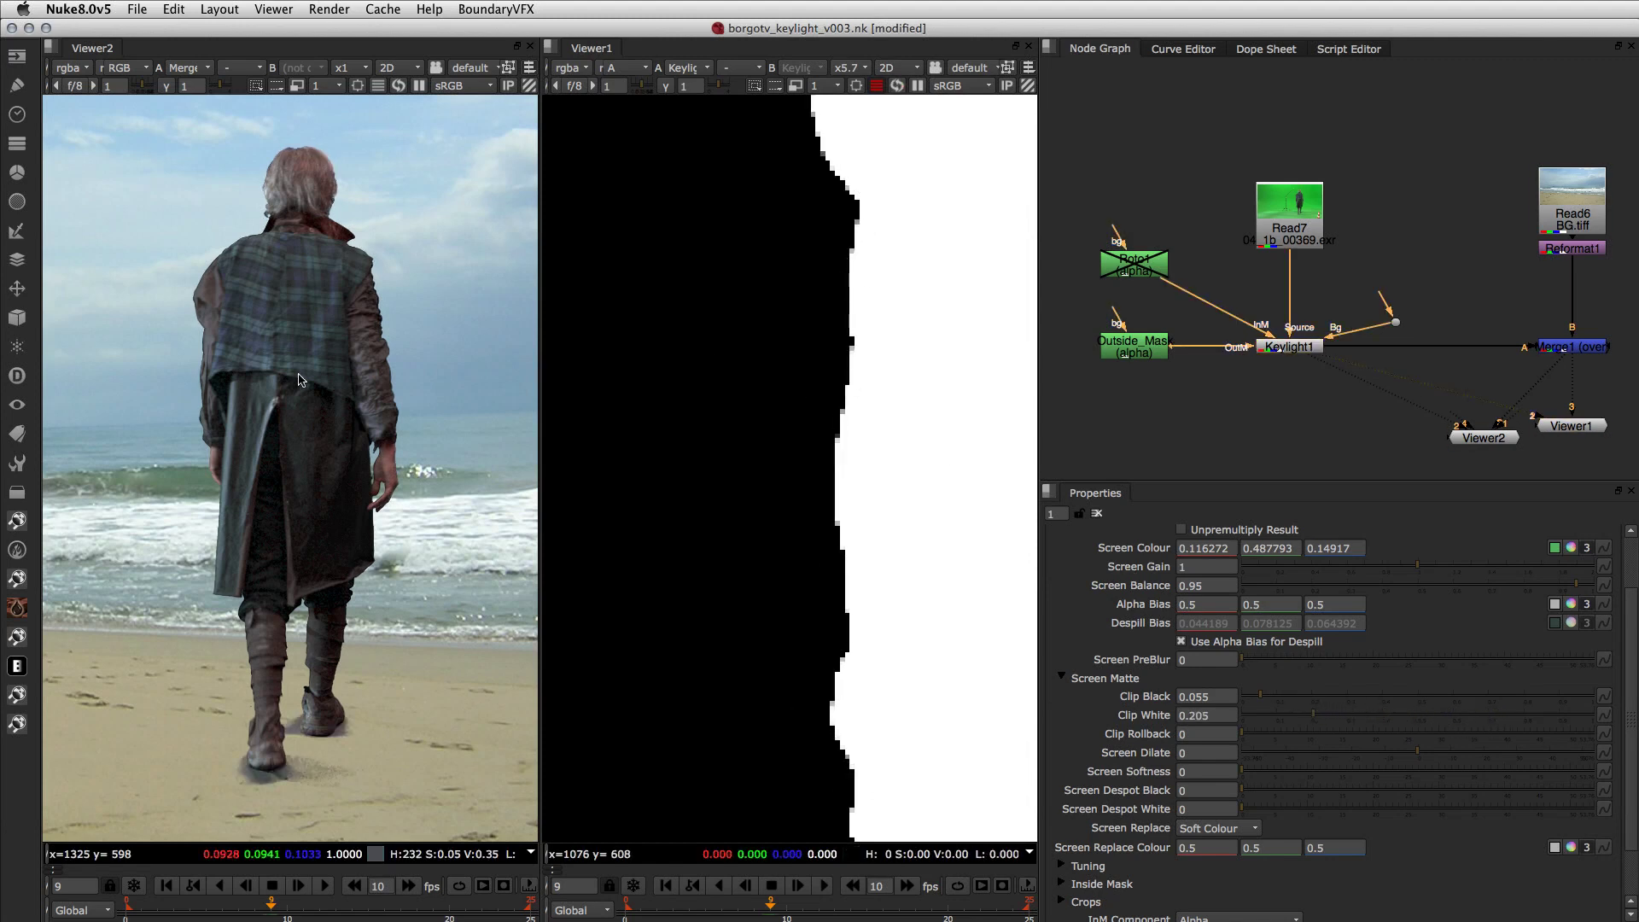
pyautogui.keyDown('super'); pyautogui.click(1539, 717); pyautogui.keyUp('super')
pyautogui.moveTo(1255, 705); pyautogui.dragTo(1209, 702)
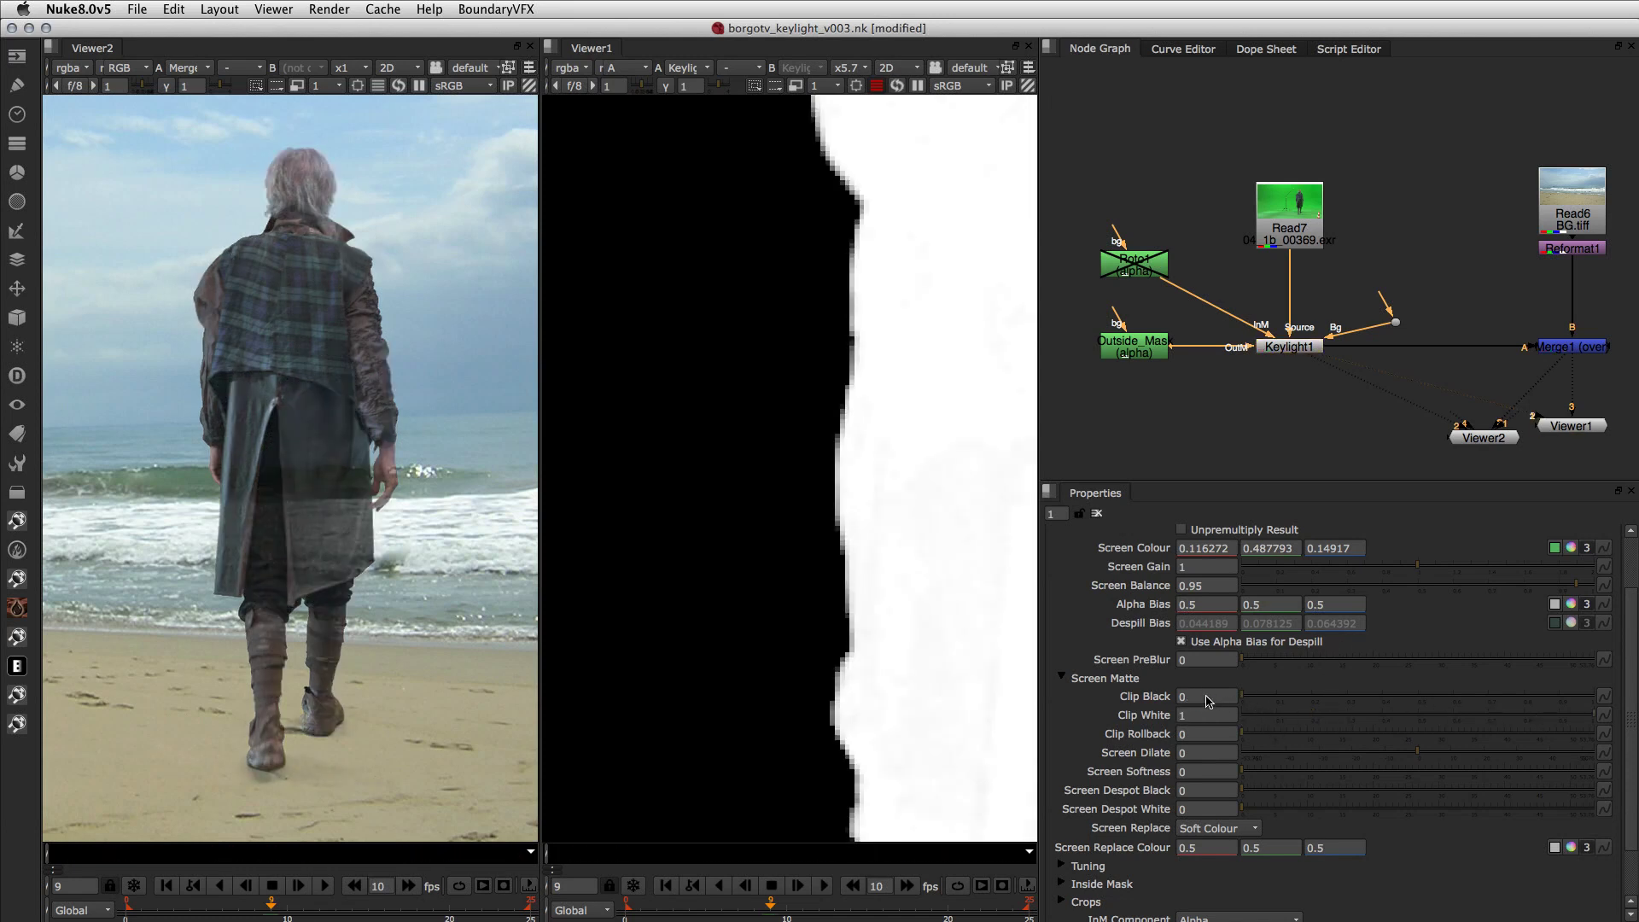
# Step: Set Keylight1's Clip Black to 0.03 and save the script
pyautogui.scroll(-10, 827, 576)
pyautogui.scroll(5, 828, 598)
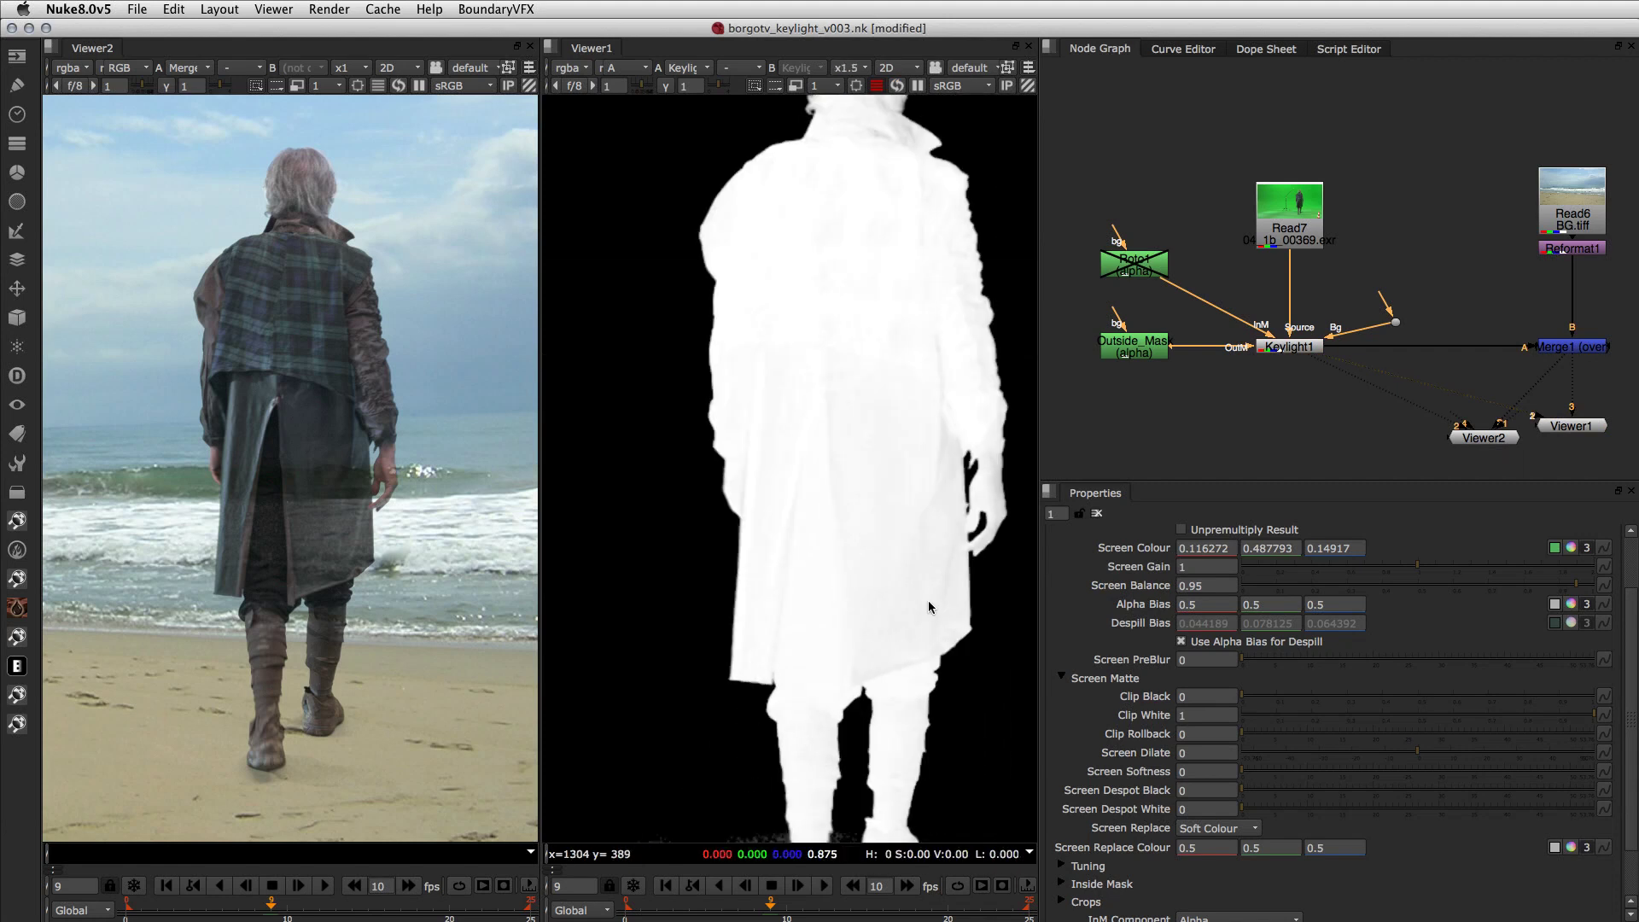
pyautogui.moveTo(929, 603); pyautogui.dragTo(849, 498, button='middle')
pyautogui.scroll(-4, 841, 564)
pyautogui.moveTo(822, 637); pyautogui.dragTo(812, 676, button='middle')
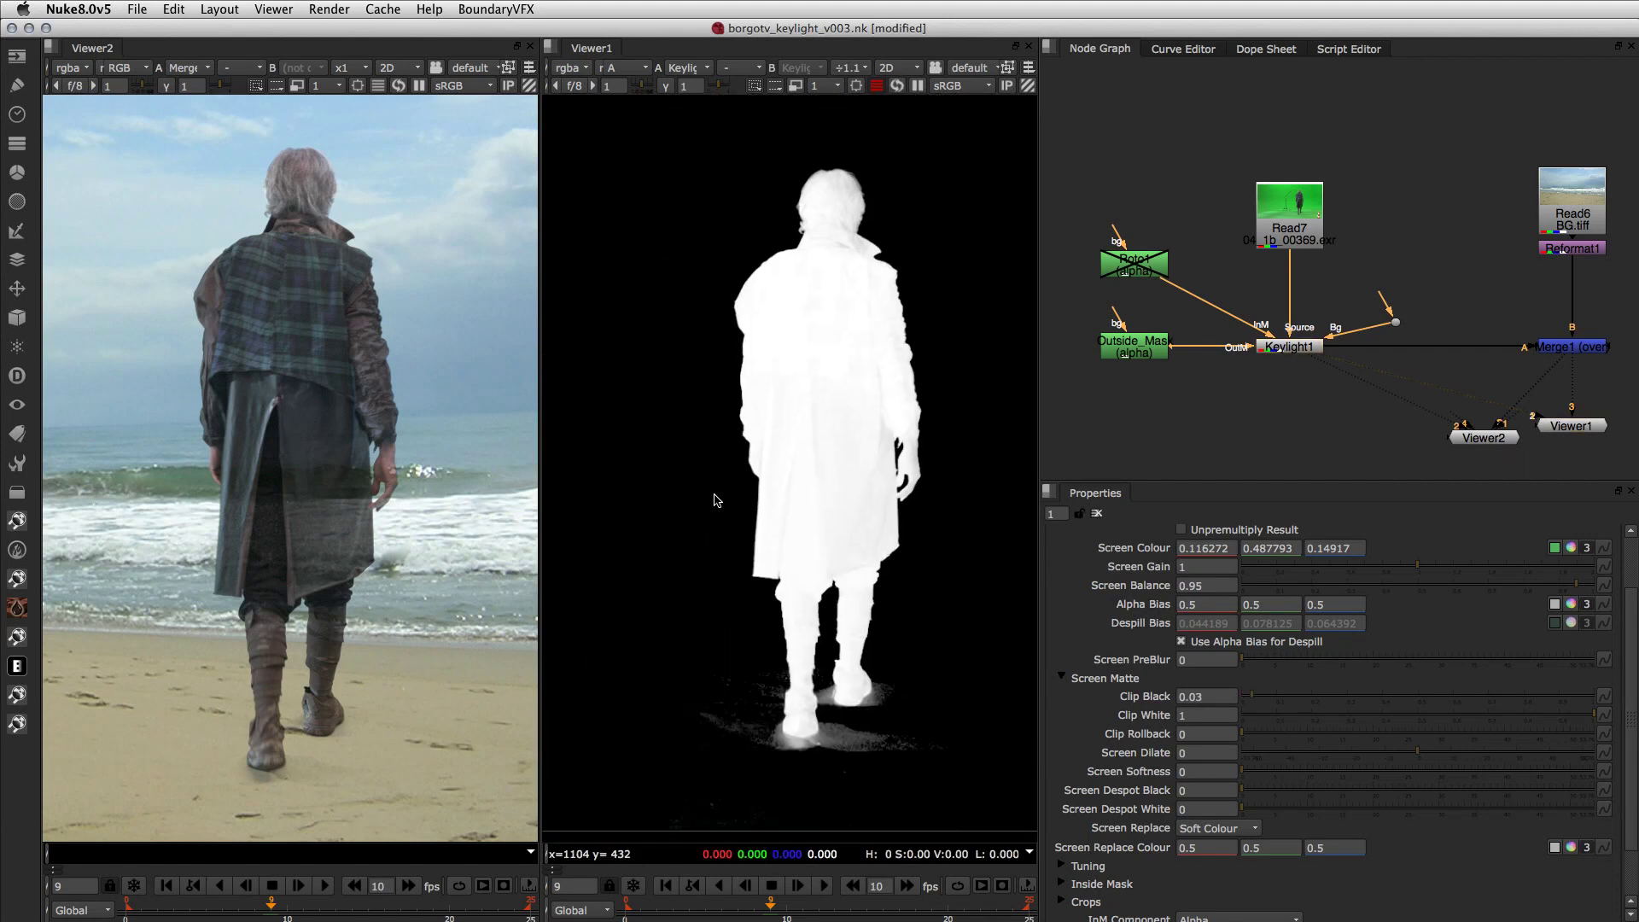
pyautogui.scroll(4, 842, 480)
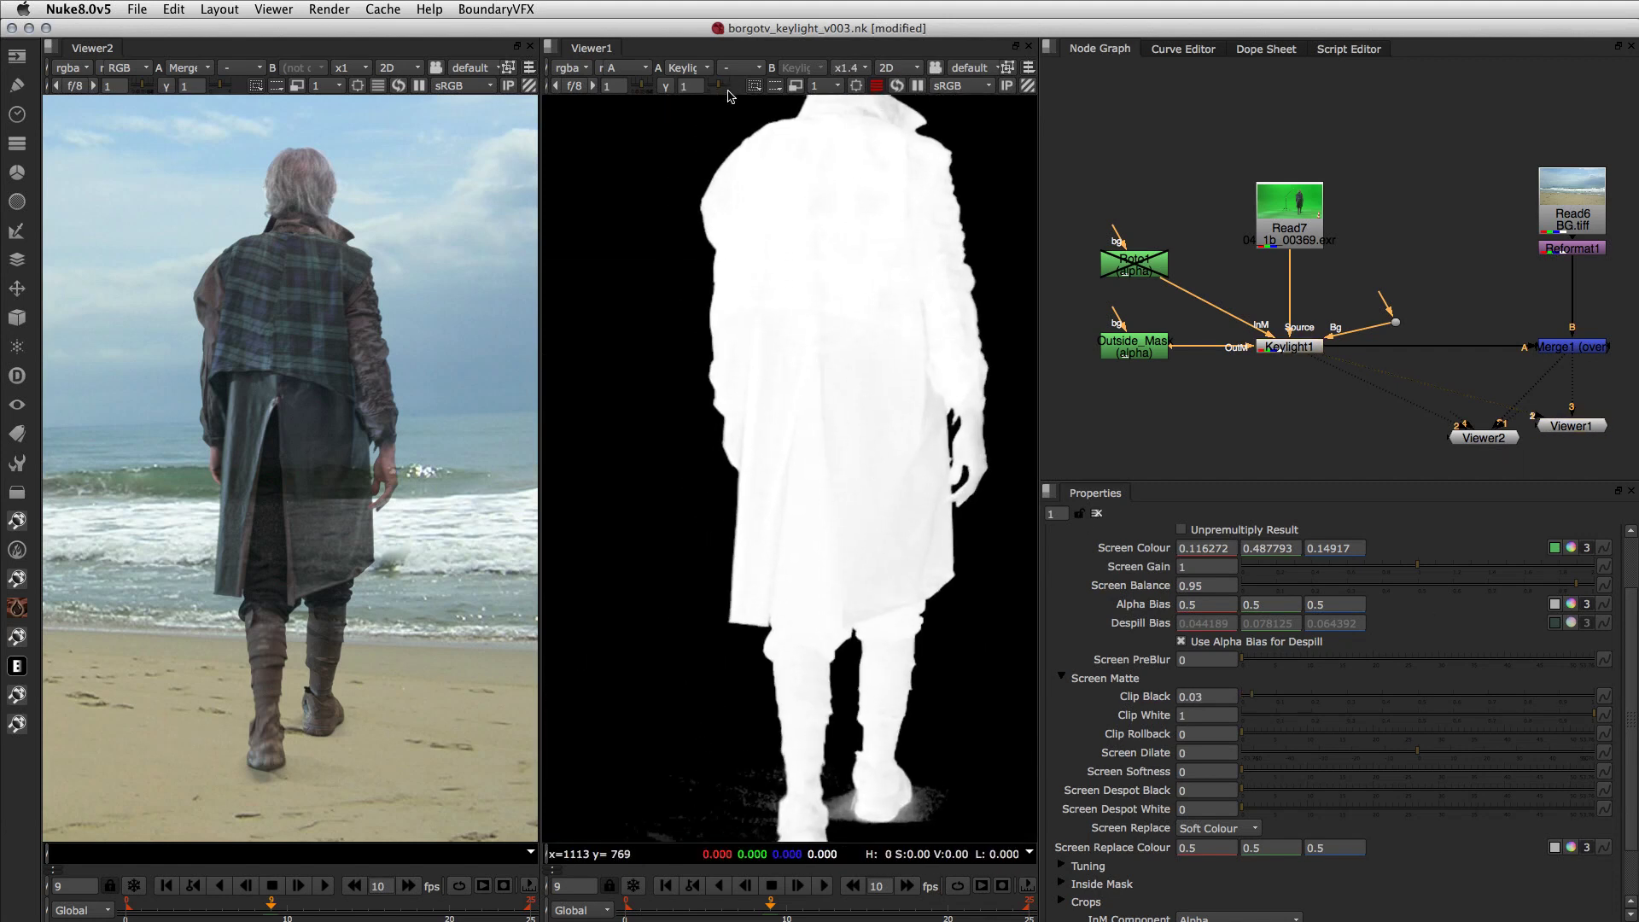
pyautogui.press('super+s')
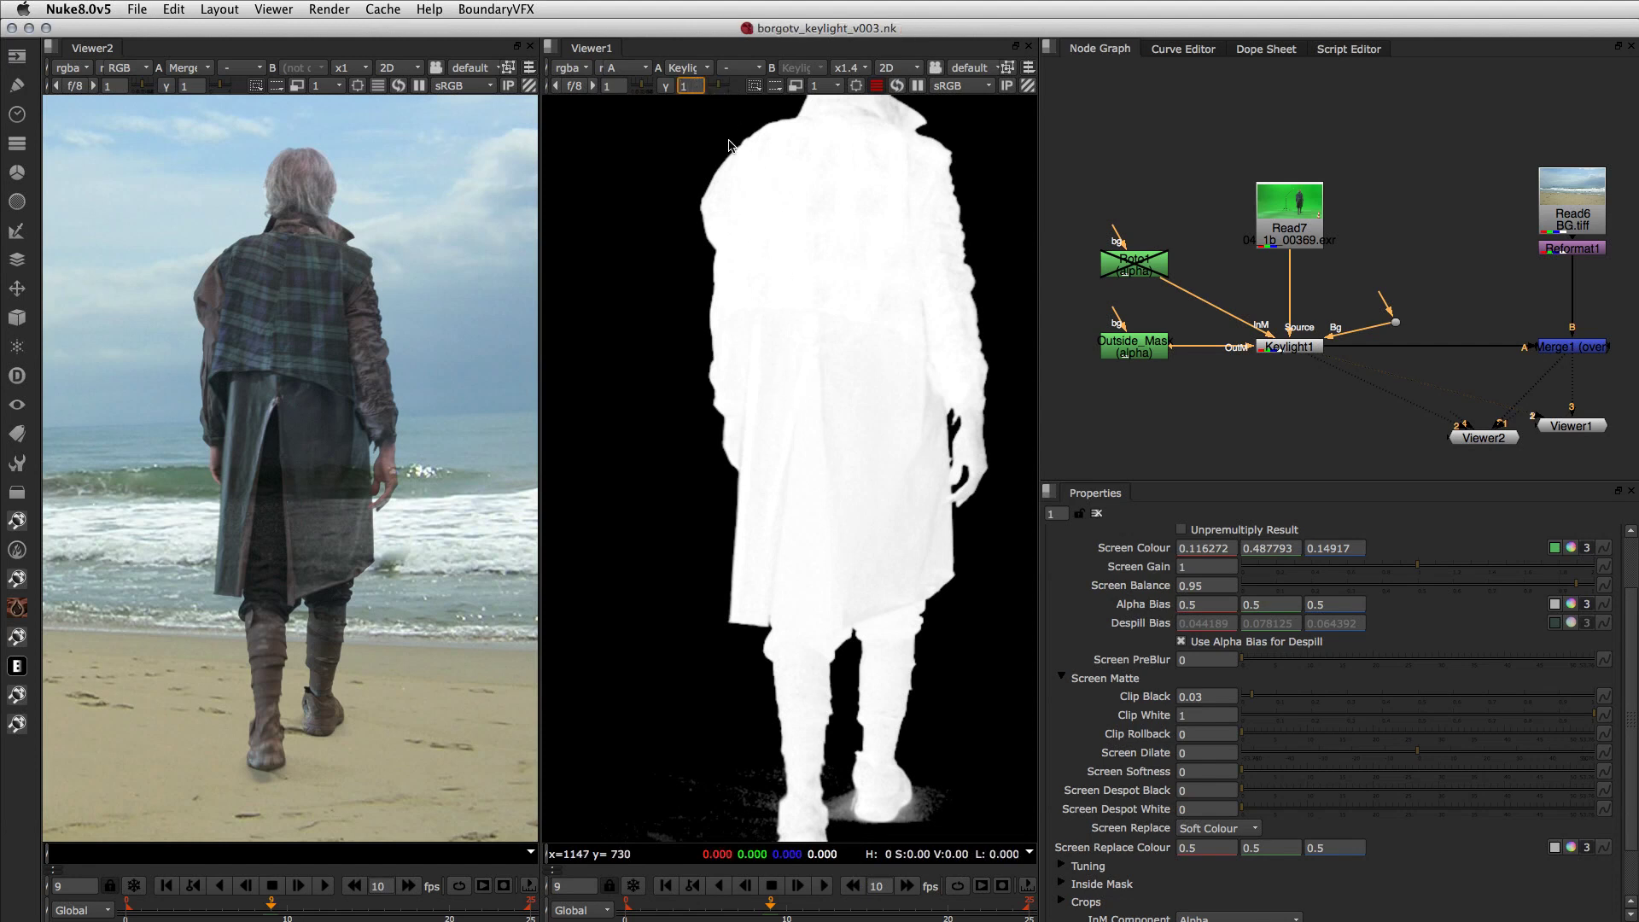
# Step: Set the matte viewer's gamma to 0.05 and gradually lower Clip White to 0.82
pyautogui.press('Return')
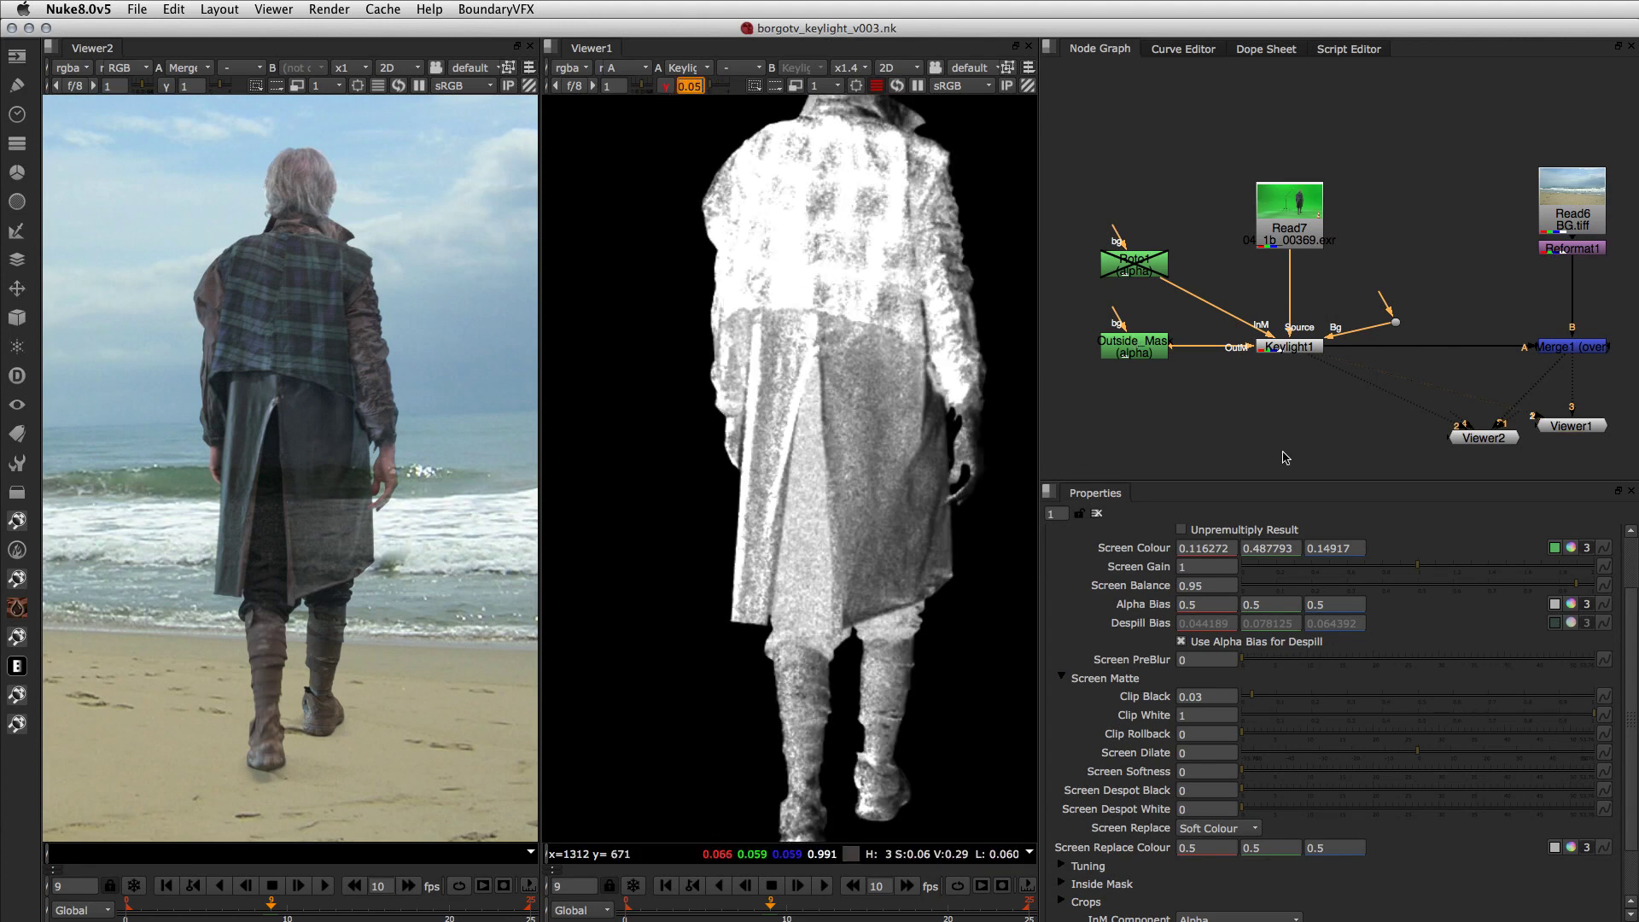
pyautogui.doubleClick(1189, 715)
pyautogui.write('.5')
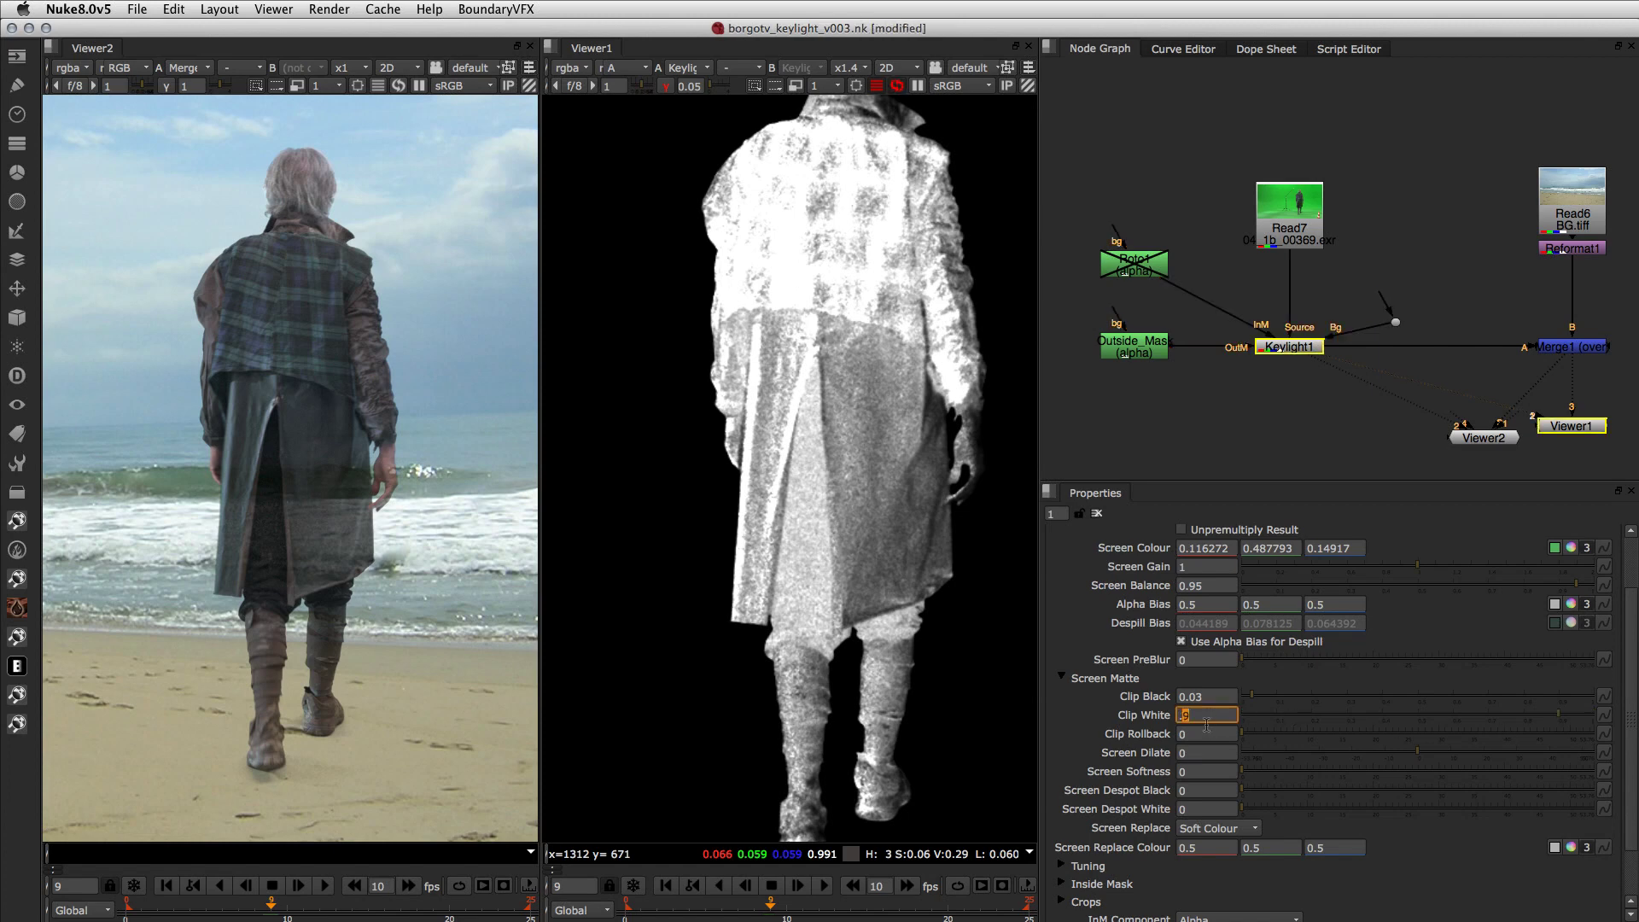
pyautogui.press('Return')
pyautogui.press('Down')
pyautogui.press('Down')
pyautogui.press('Down')
pyautogui.press('Down')
pyautogui.press('Down')
pyautogui.press('Down')
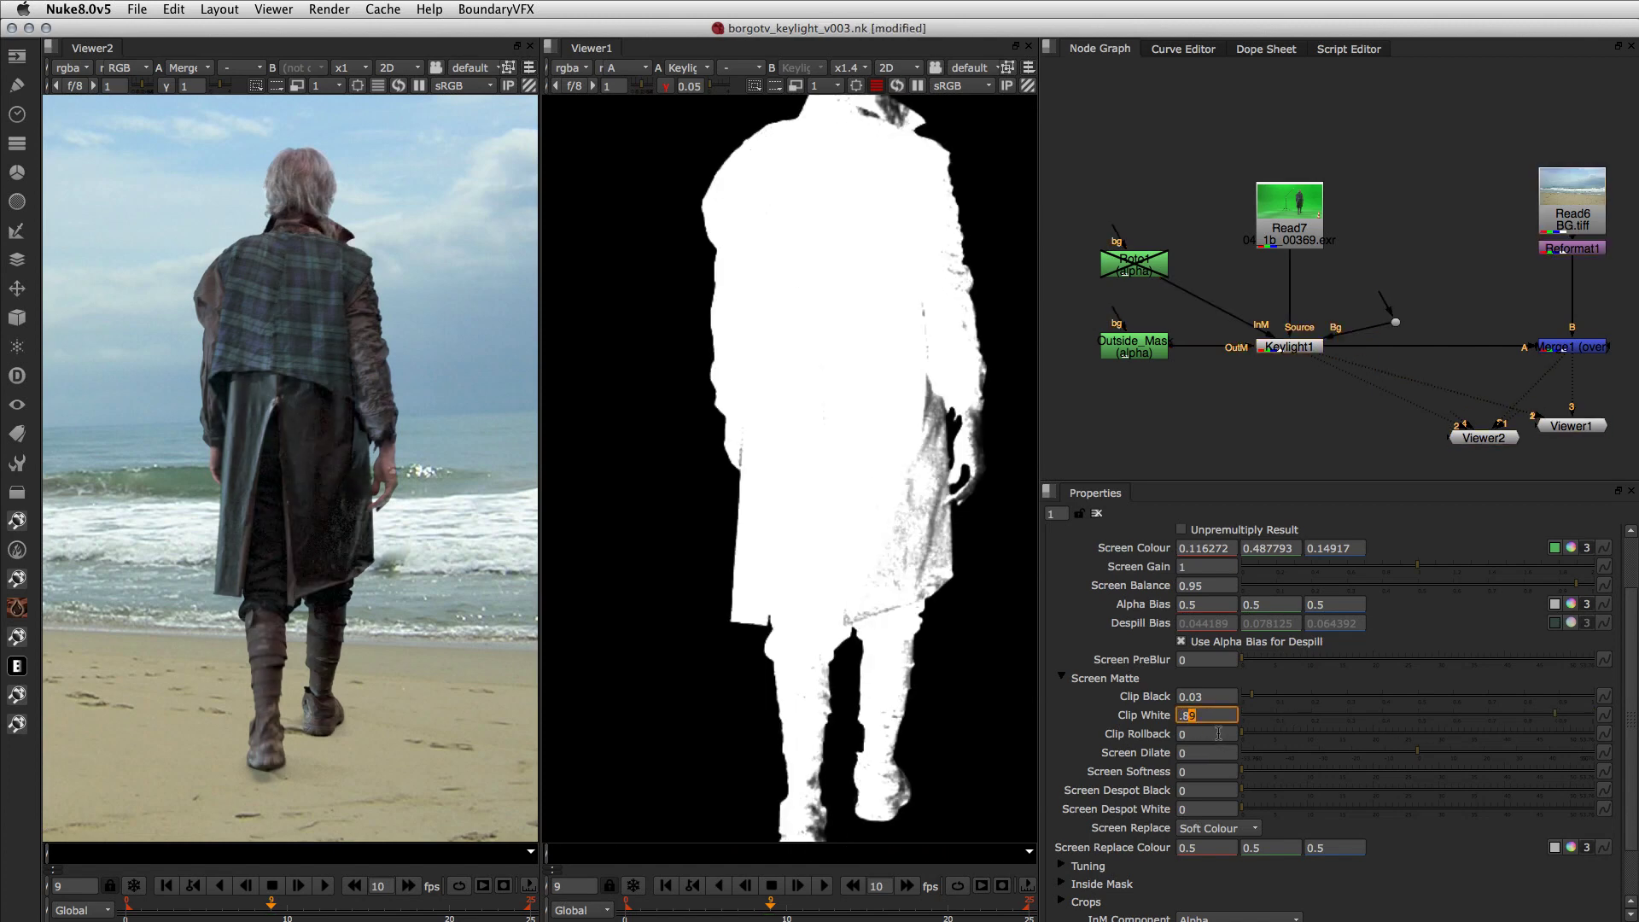
pyautogui.press('Down')
pyautogui.press('Down')
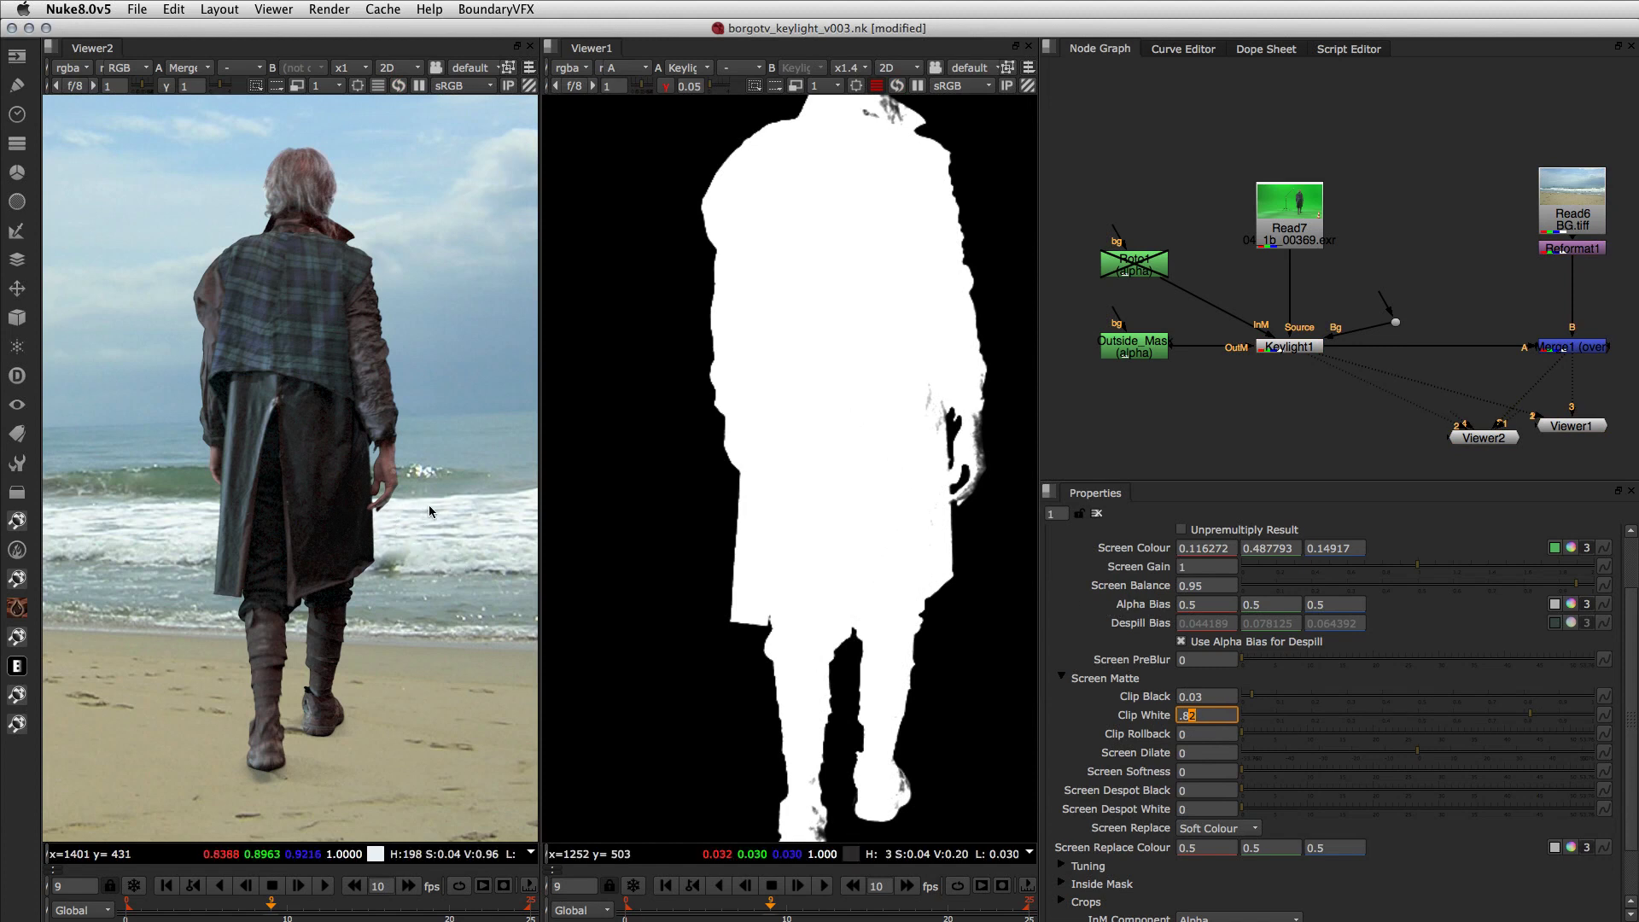
# Step: Inspect the matte from head to boots and readjust Clip White to about 0.88
pyautogui.moveTo(854, 297); pyautogui.dragTo(822, 437, button='middle')
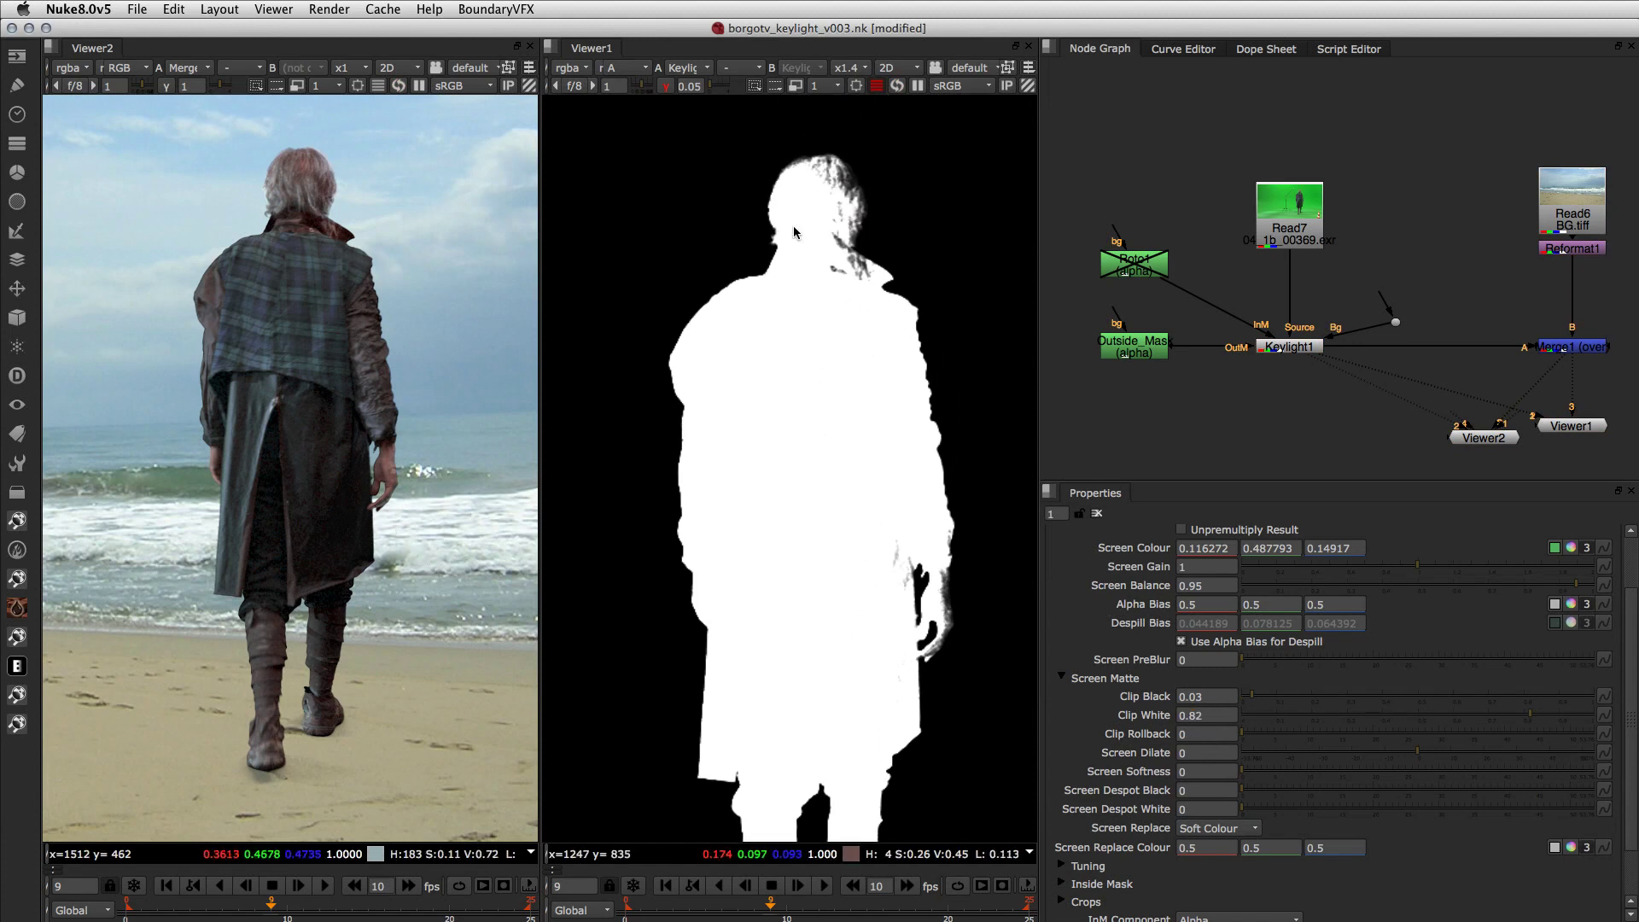
pyautogui.moveTo(856, 629); pyautogui.dragTo(853, 506, button='middle')
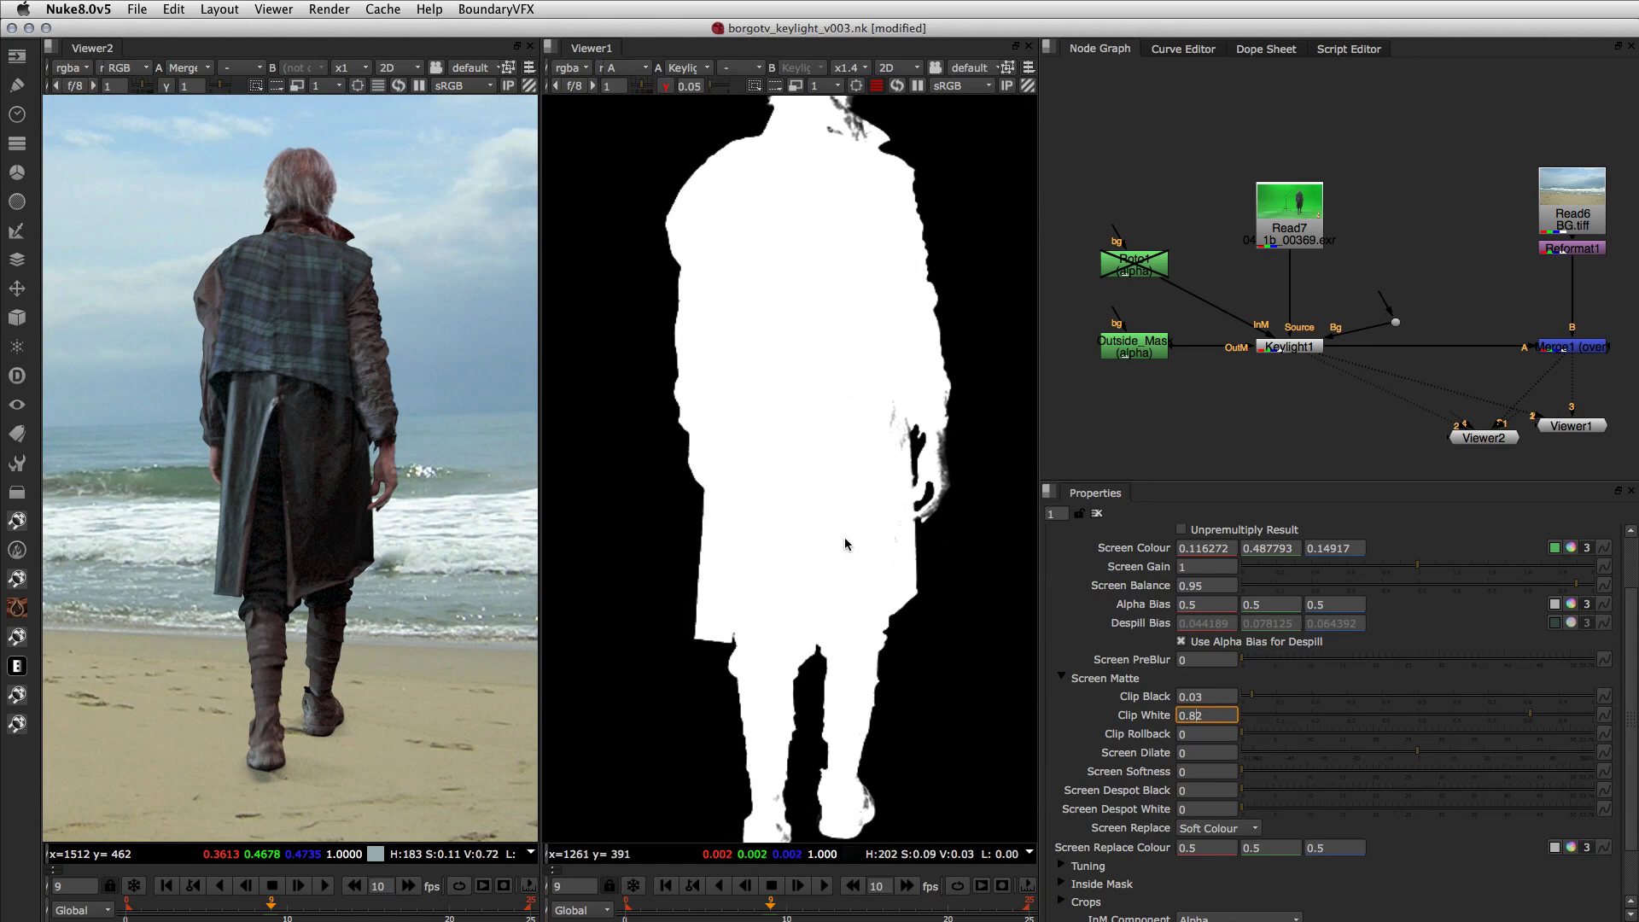
pyautogui.press('Up')
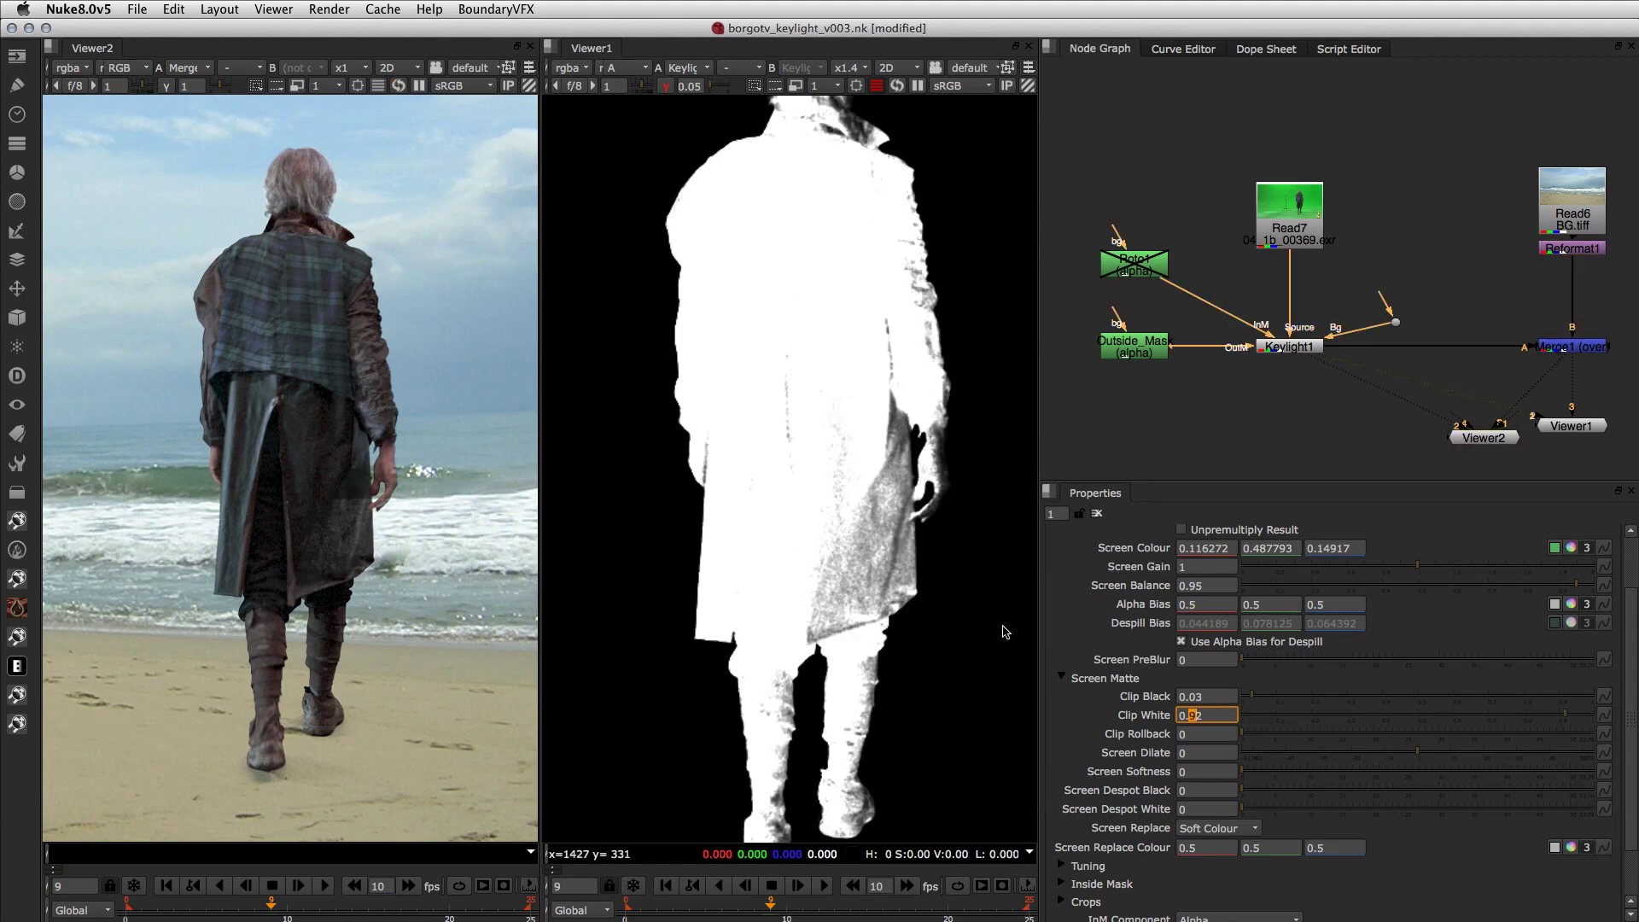
pyautogui.press('Down')
pyautogui.press('Down')
pyautogui.press('Down')
pyautogui.press('Down')
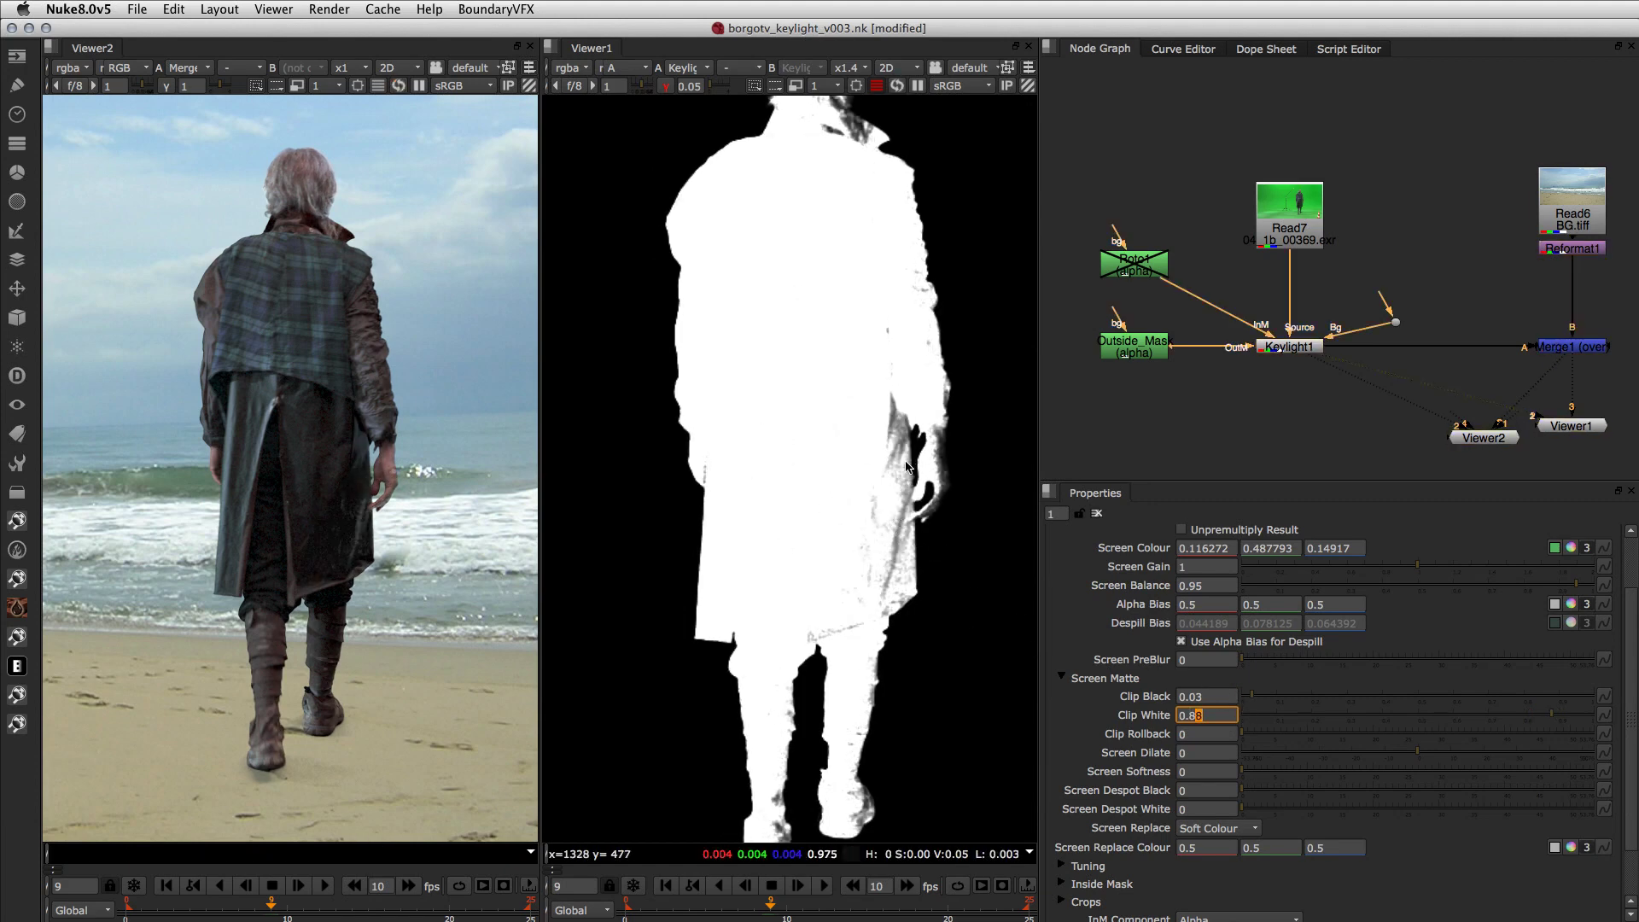
# Step: Lower Keylight1's Clip White in steps to 0.77 against the matte, and settle it at 0.87
pyautogui.press('Down')
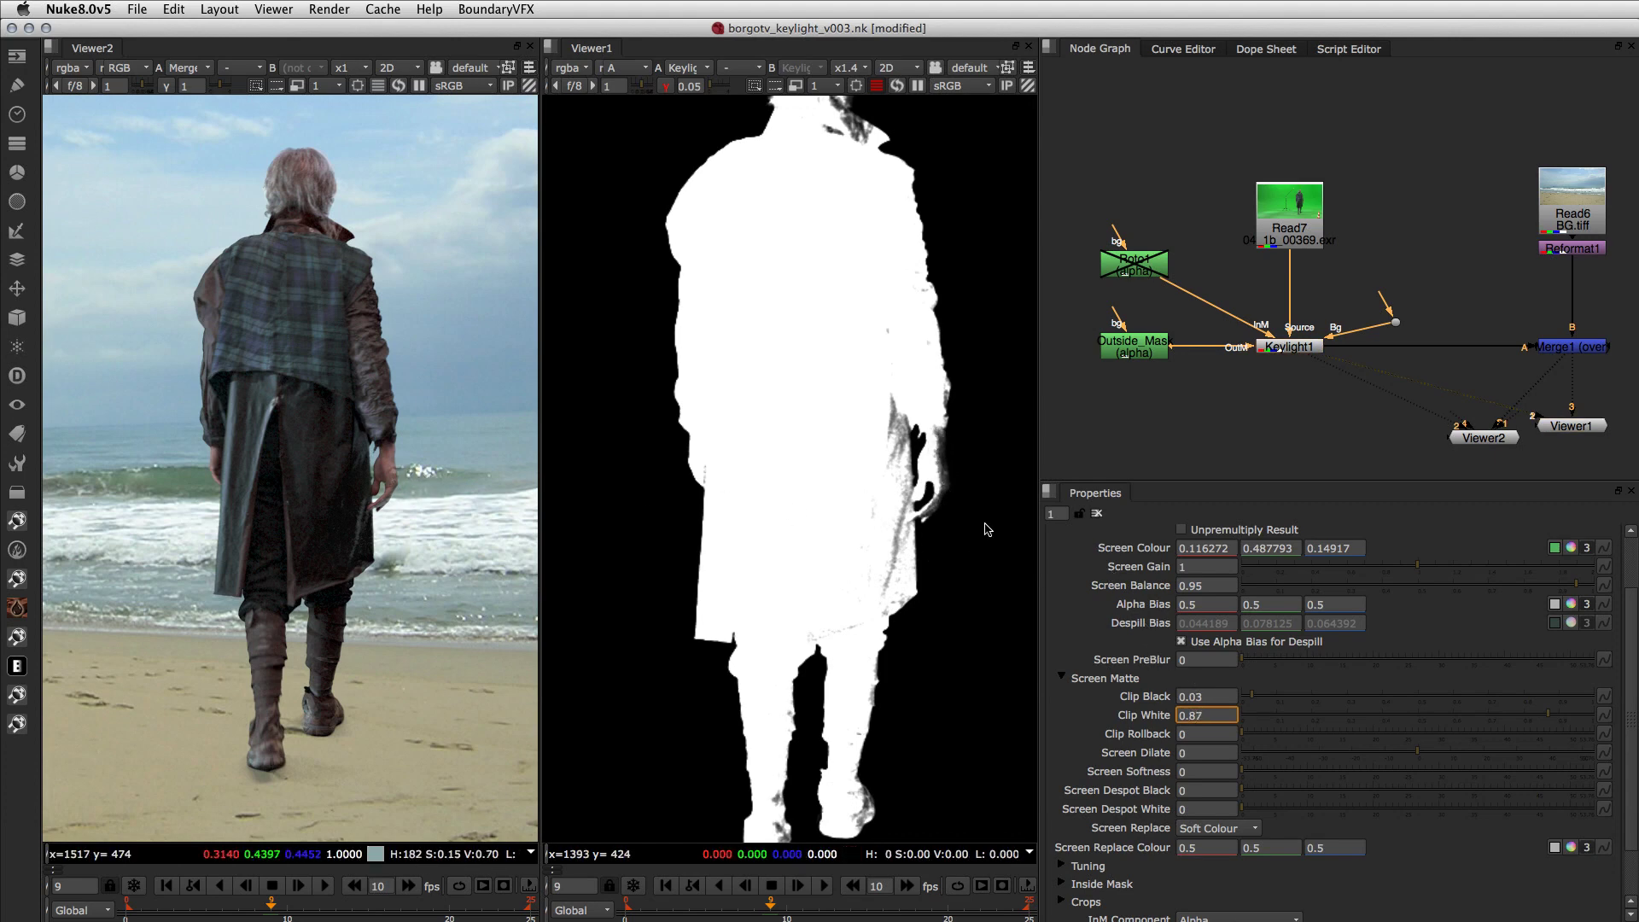
pyautogui.press('Down')
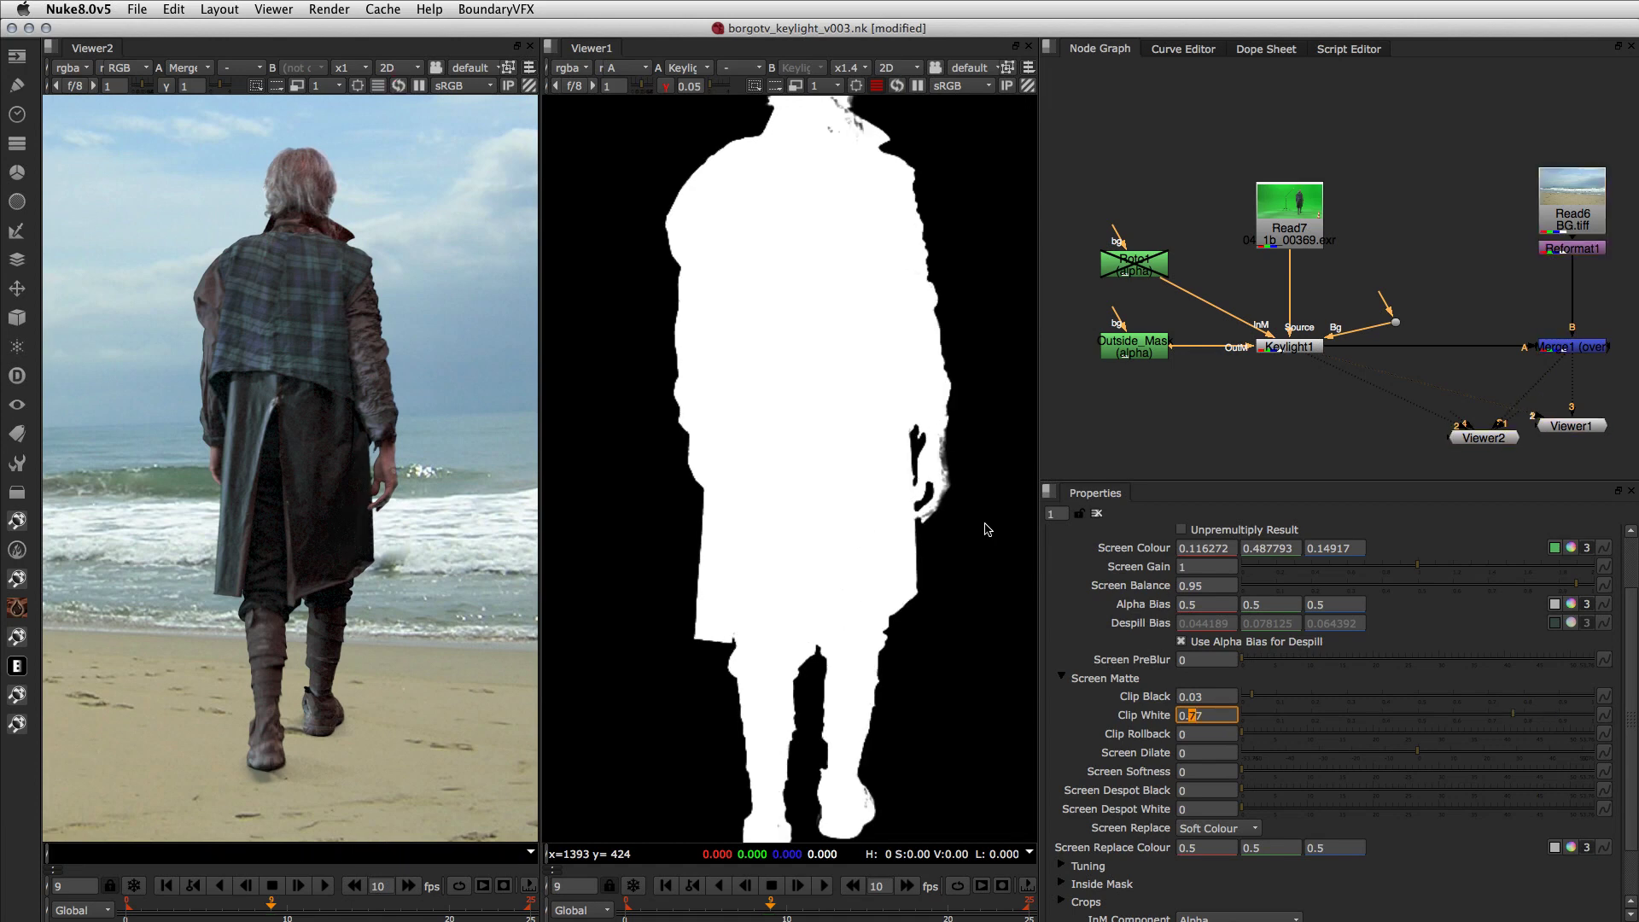
pyautogui.press('Down')
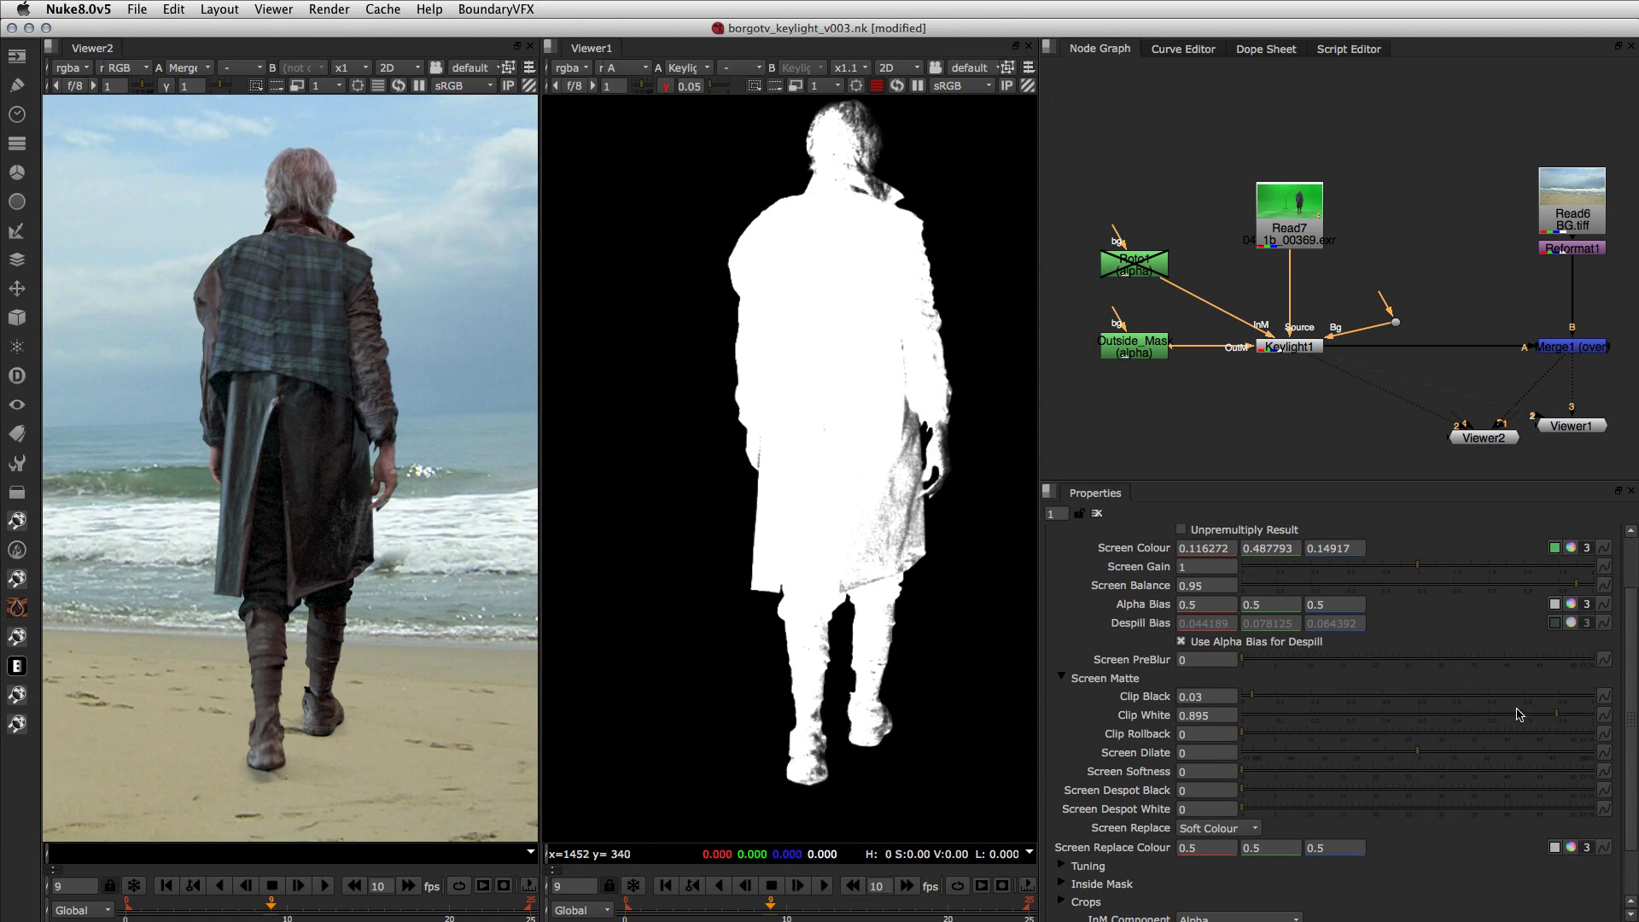
pyautogui.moveTo(1536, 717)
pyautogui.mouseDown()
pyautogui.moveTo(1513, 718)
pyautogui.moveTo(1560, 707)
pyautogui.moveTo(1548, 712)
pyautogui.mouseUp()
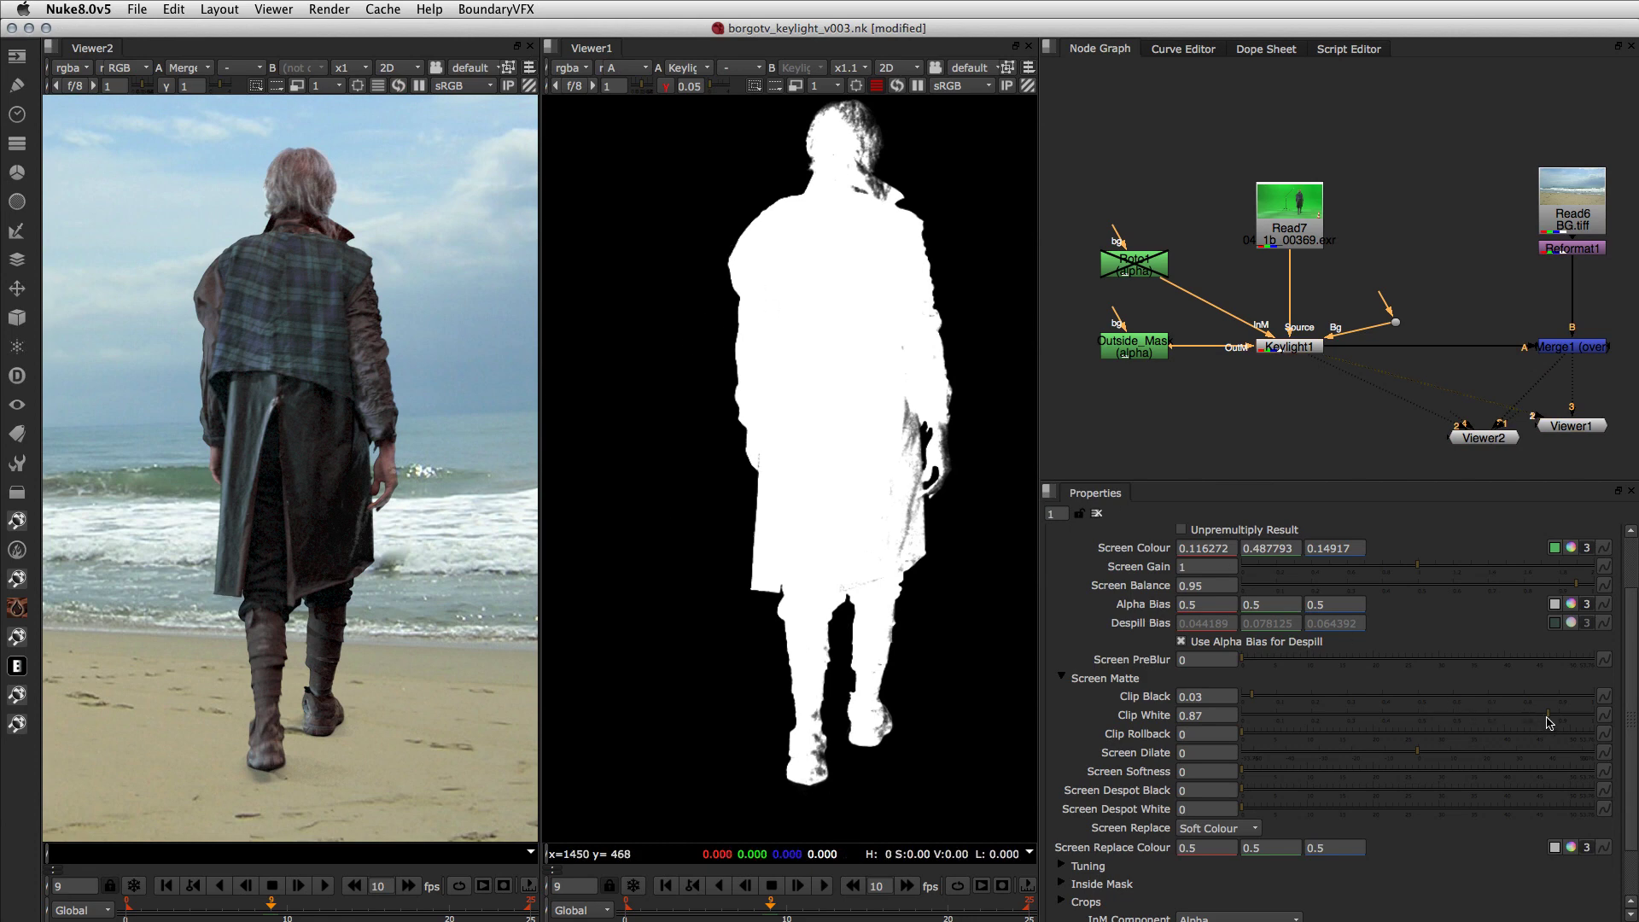
pyautogui.moveTo(1552, 719)
pyautogui.mouseDown()
pyautogui.moveTo(1559, 702)
pyautogui.moveTo(1513, 721)
pyautogui.moveTo(1561, 719)
pyautogui.moveTo(1549, 728)
pyautogui.mouseUp()
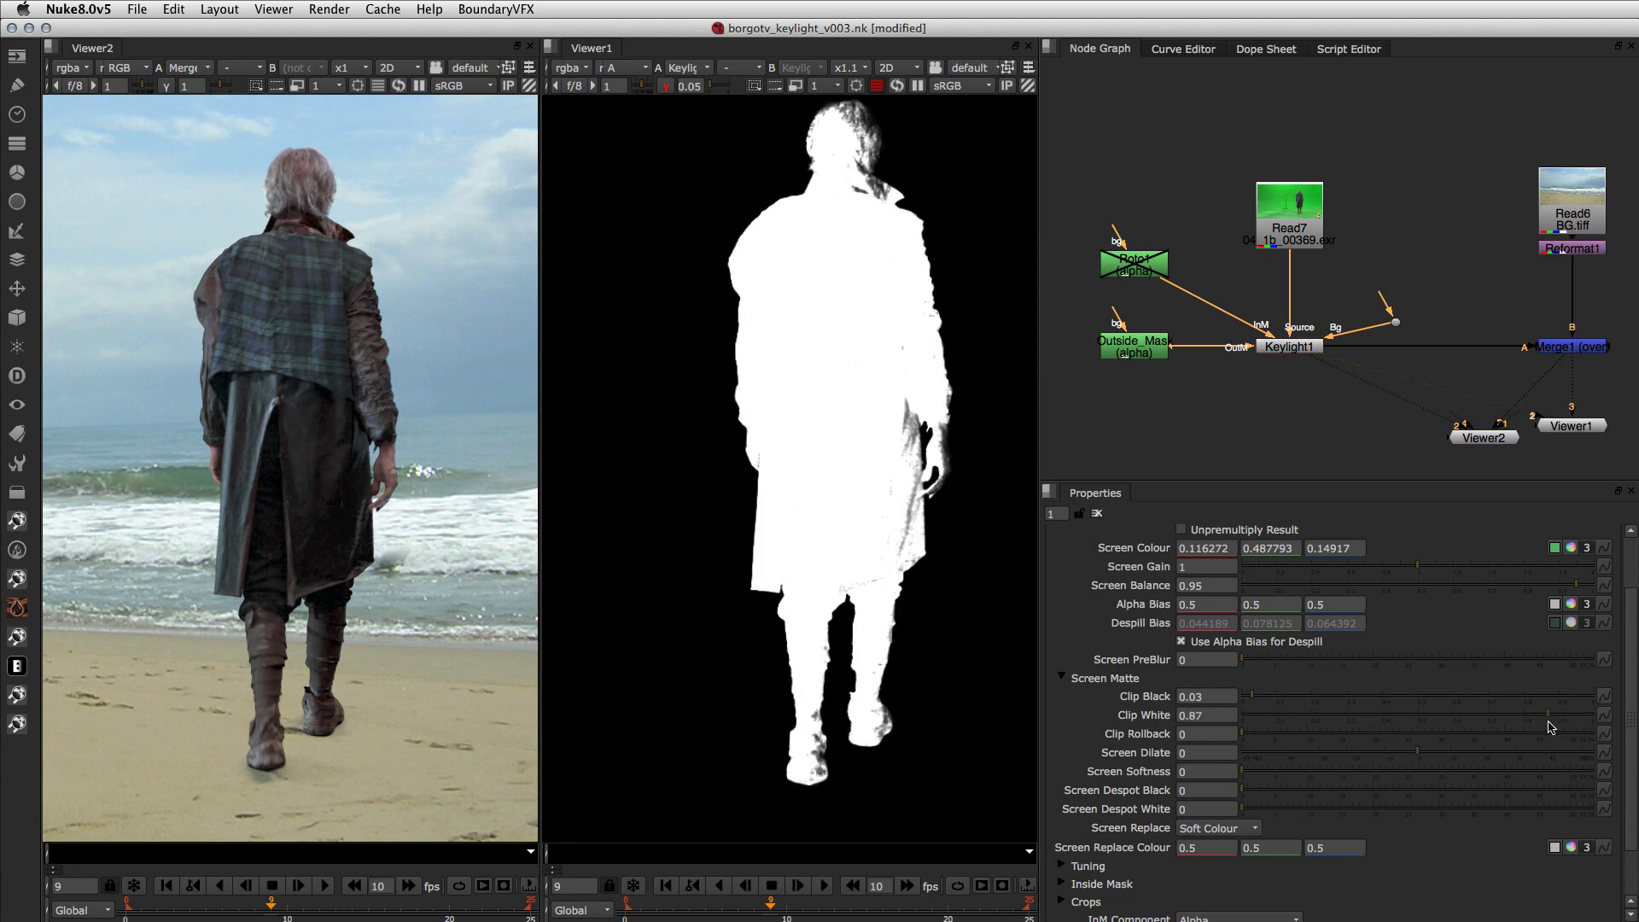
pyautogui.click(1550, 727)
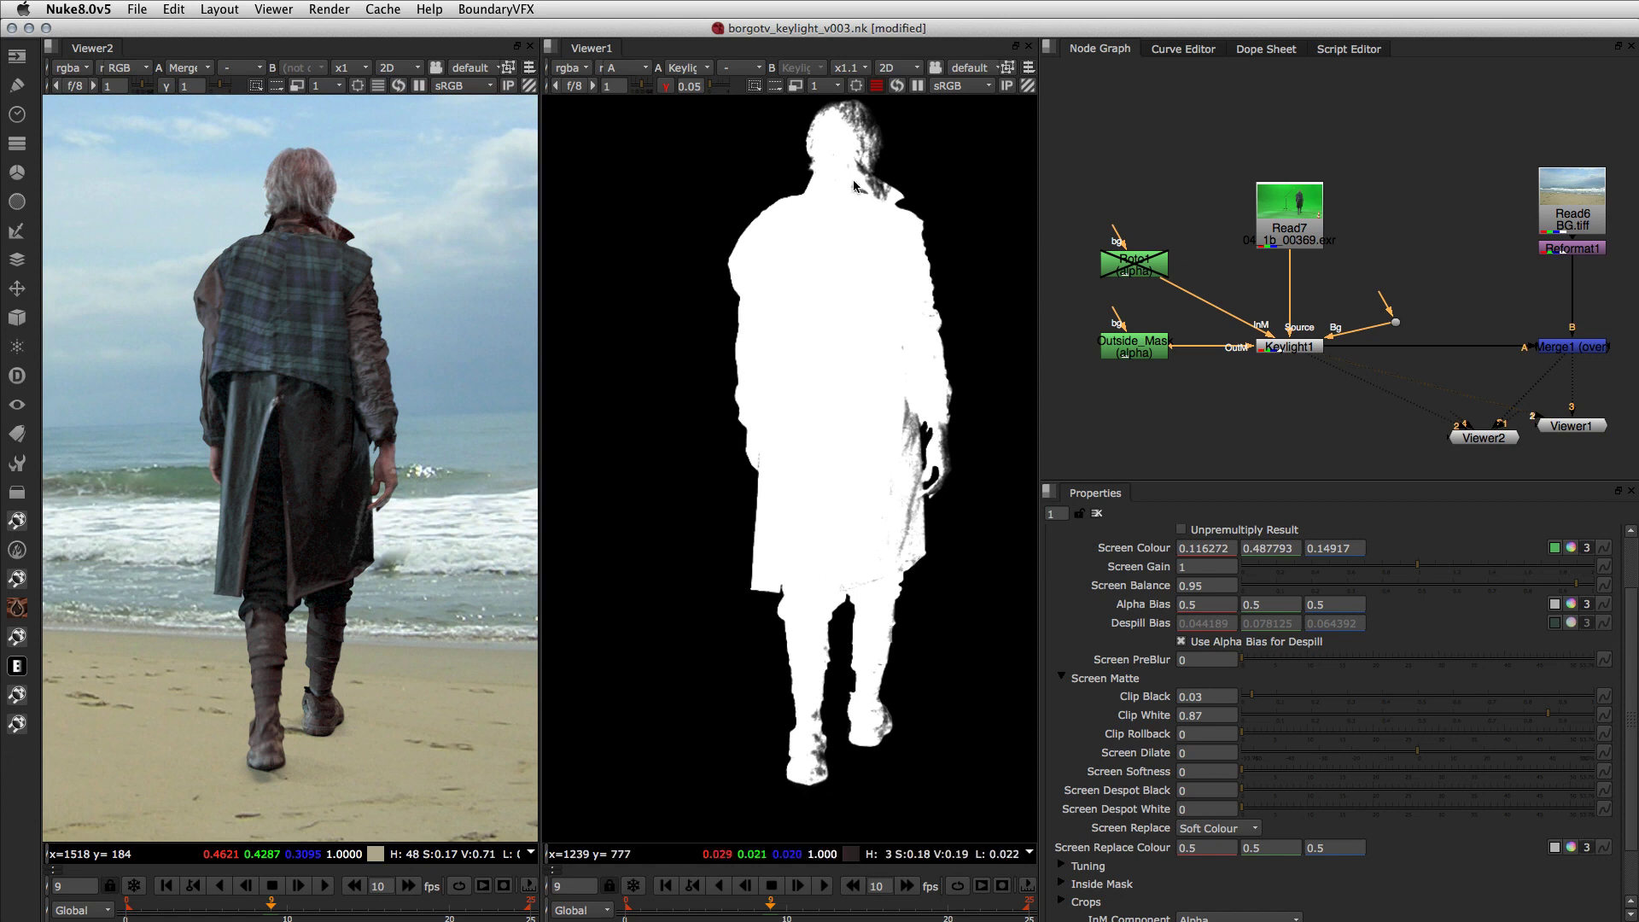
# Step: Compare Clip White at 0.31 and 0.81 on the matte edge, and set it to 0.285
pyautogui.moveTo(1542, 717); pyautogui.dragTo(1352, 717)
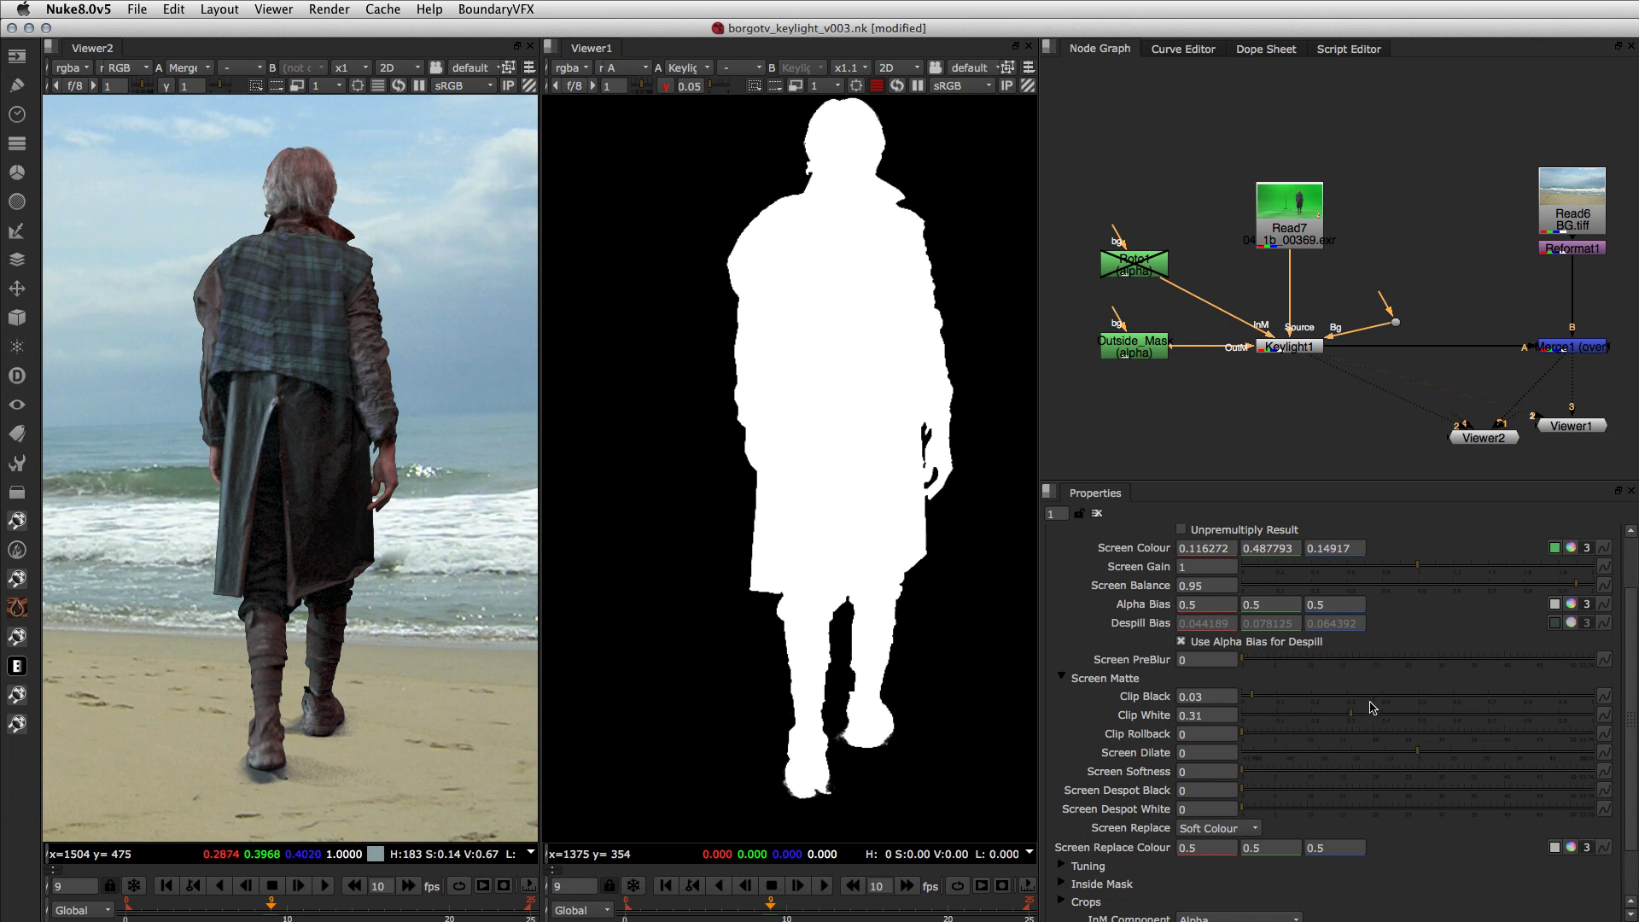
pyautogui.moveTo(1419, 720); pyautogui.dragTo(1526, 713)
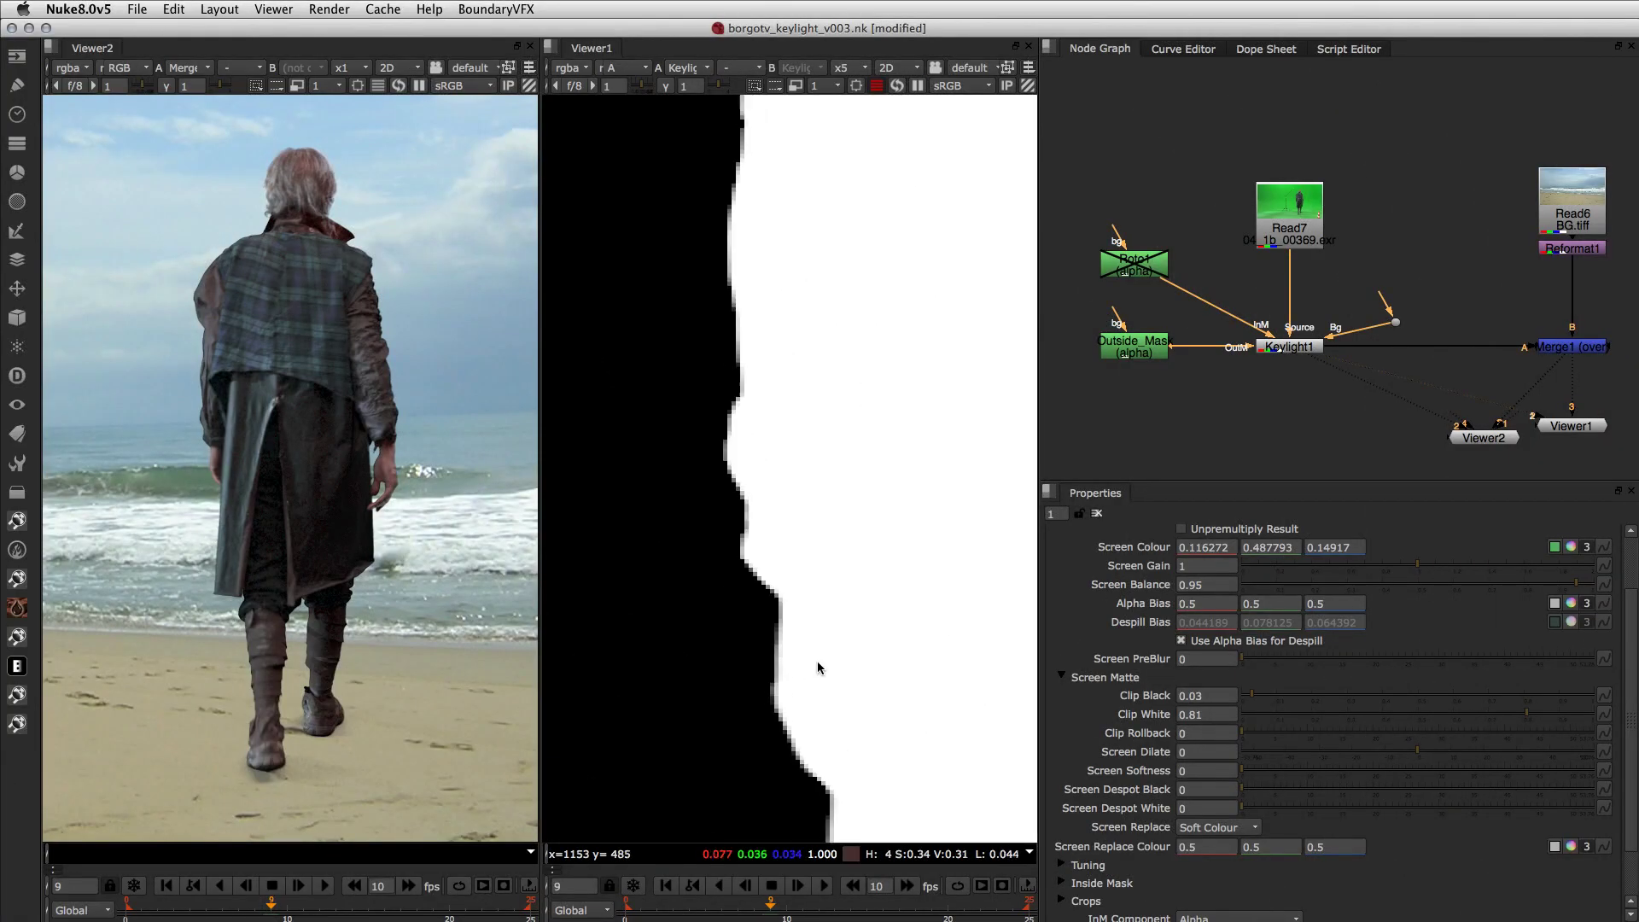
pyautogui.click(1343, 715)
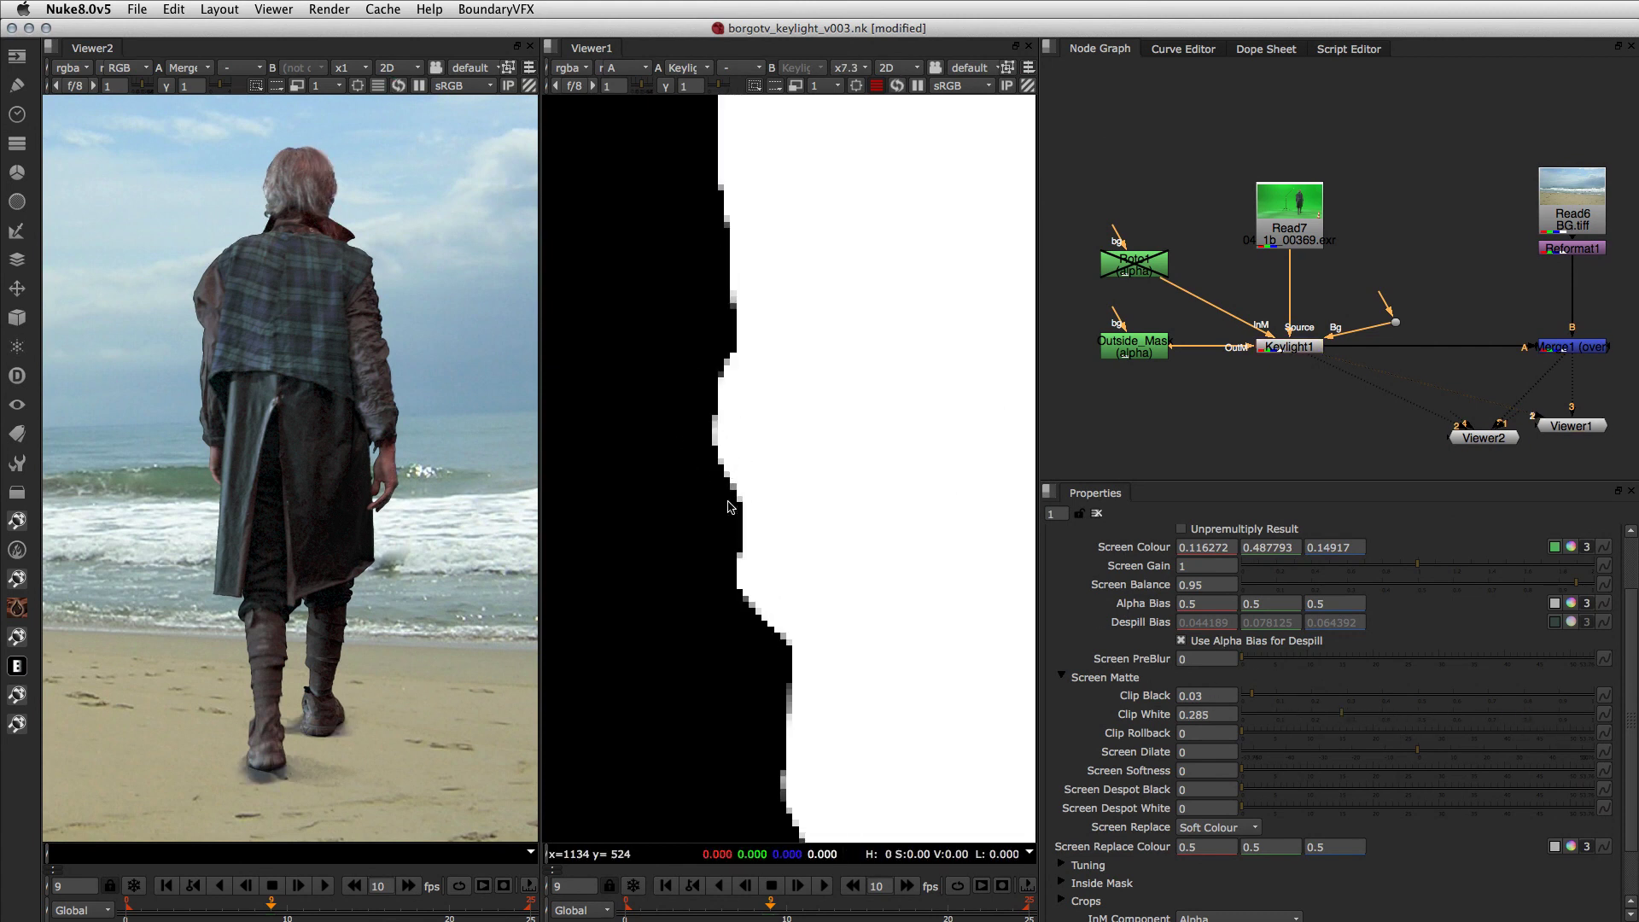
# Step: Raise Clip Rollback through 1.4 and 3.8 to 5.8 to soften the hard matte edge
pyautogui.click(1200, 732)
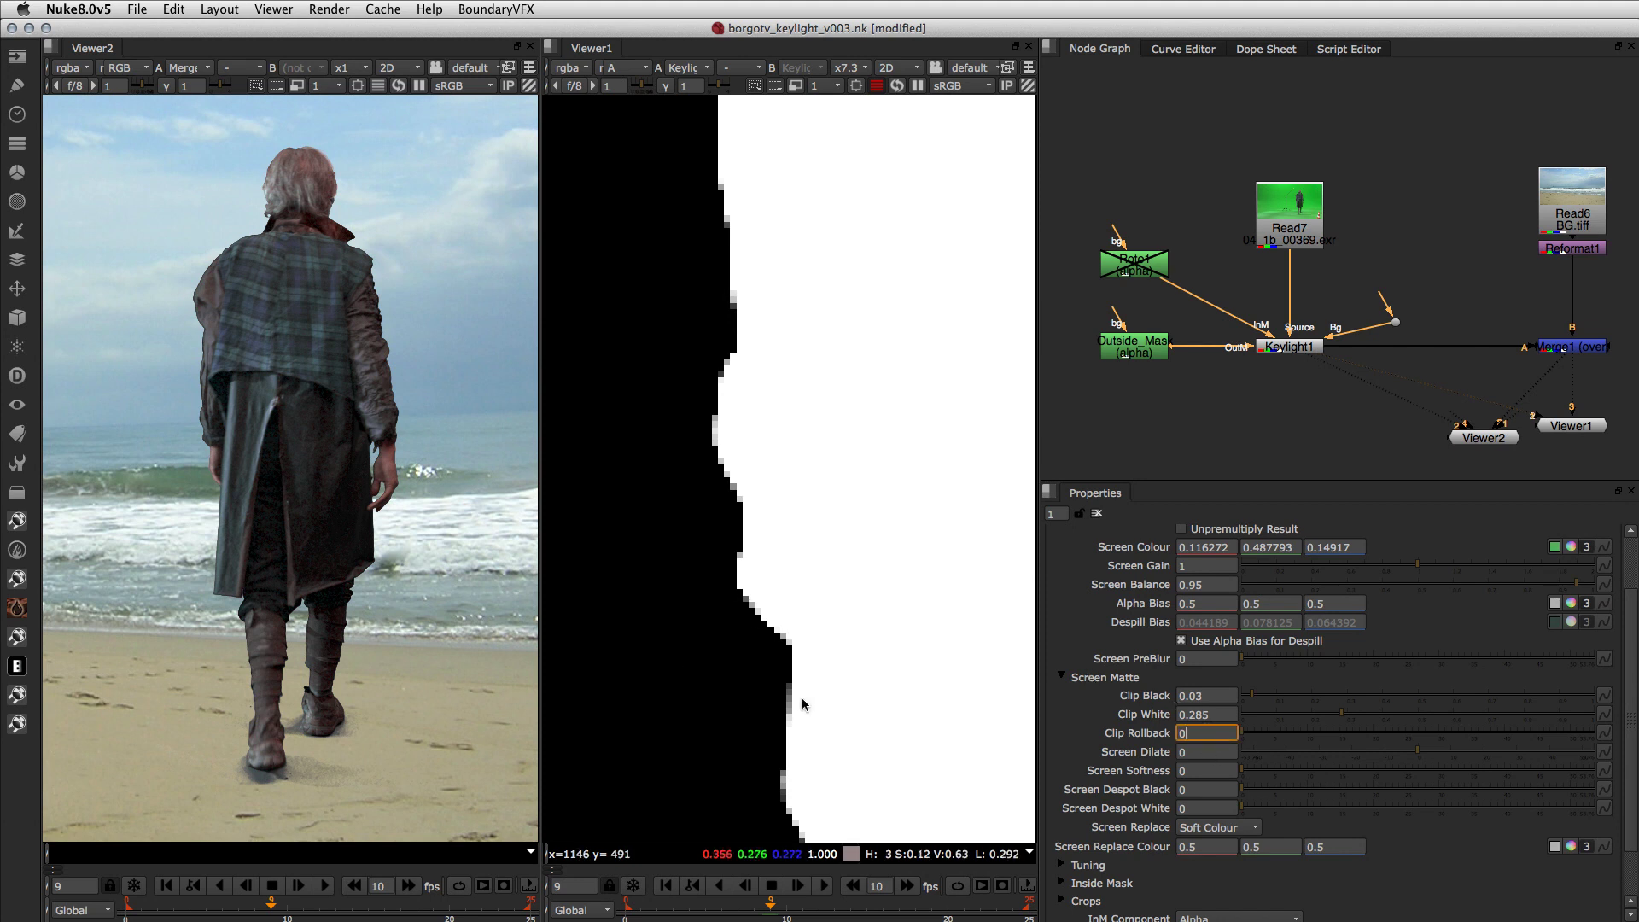
pyautogui.click(1254, 739)
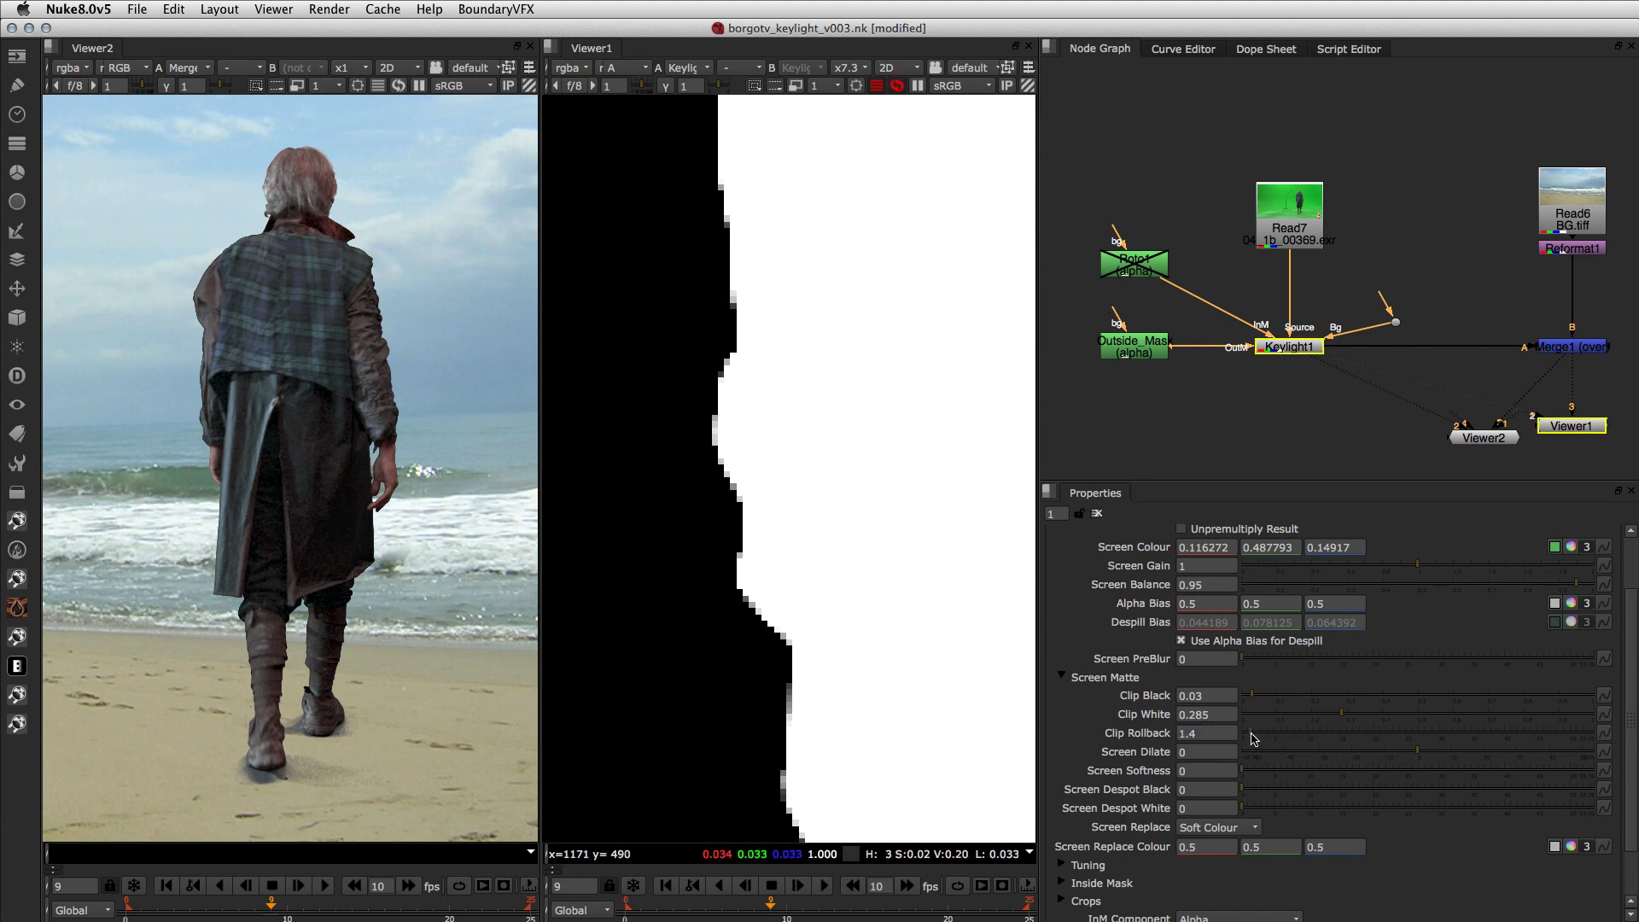
pyautogui.click(1269, 739)
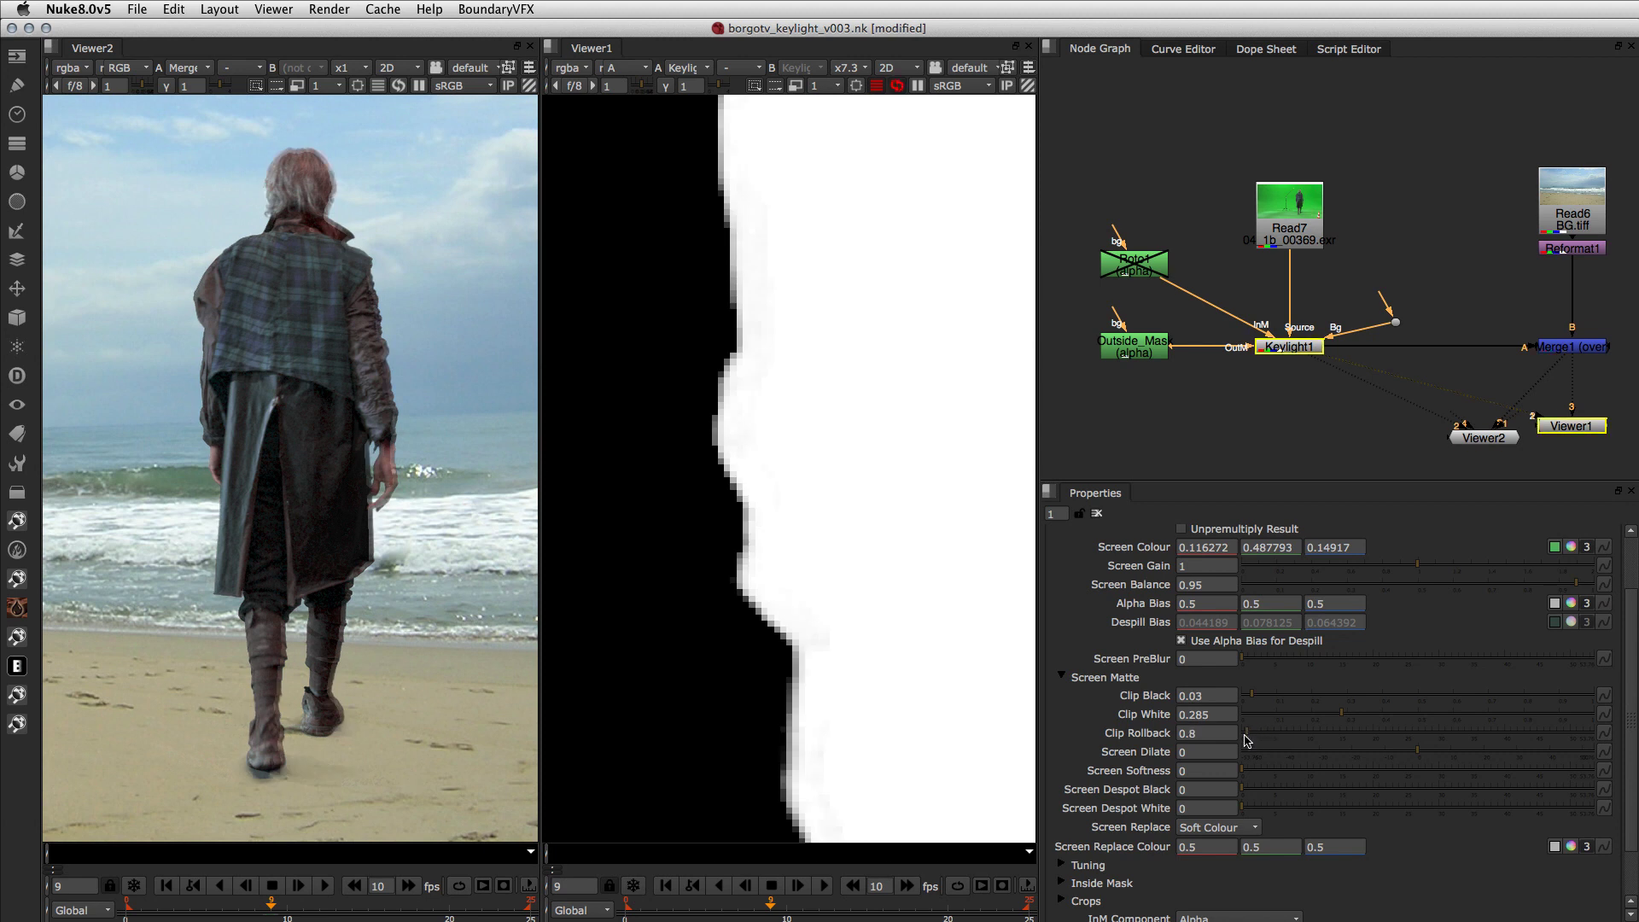
pyautogui.click(1256, 739)
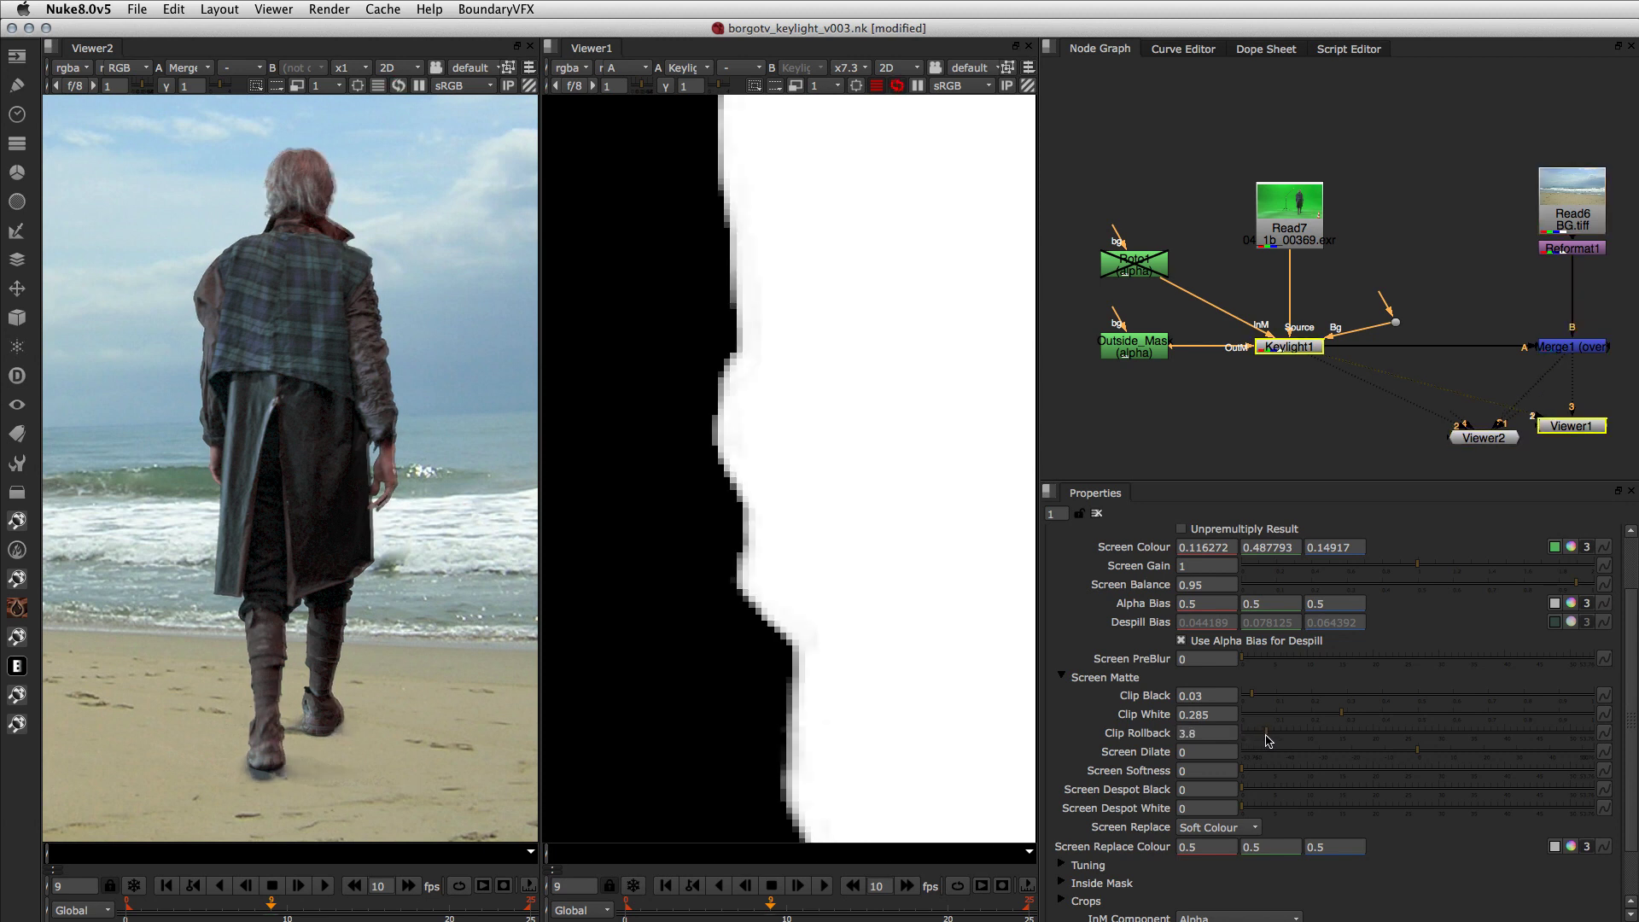
pyautogui.click(1280, 739)
pyautogui.click(1280, 740)
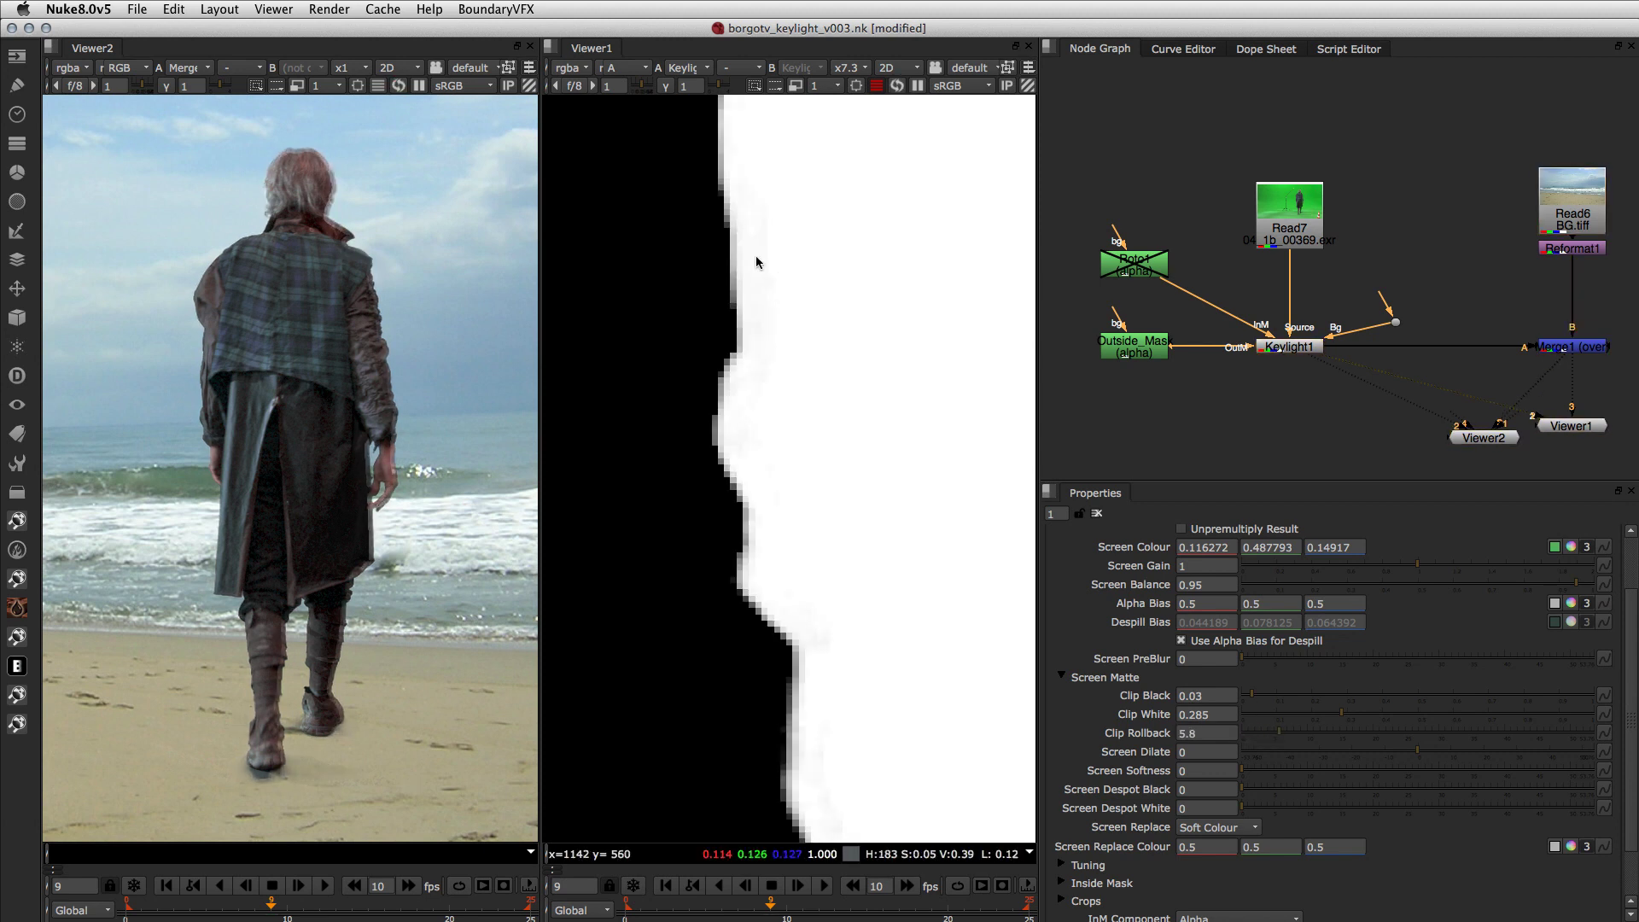
# Step: Set the matte viewer's gamma to .005 and lower Clip Rollback from 4.2 to 0
pyautogui.click(693, 86)
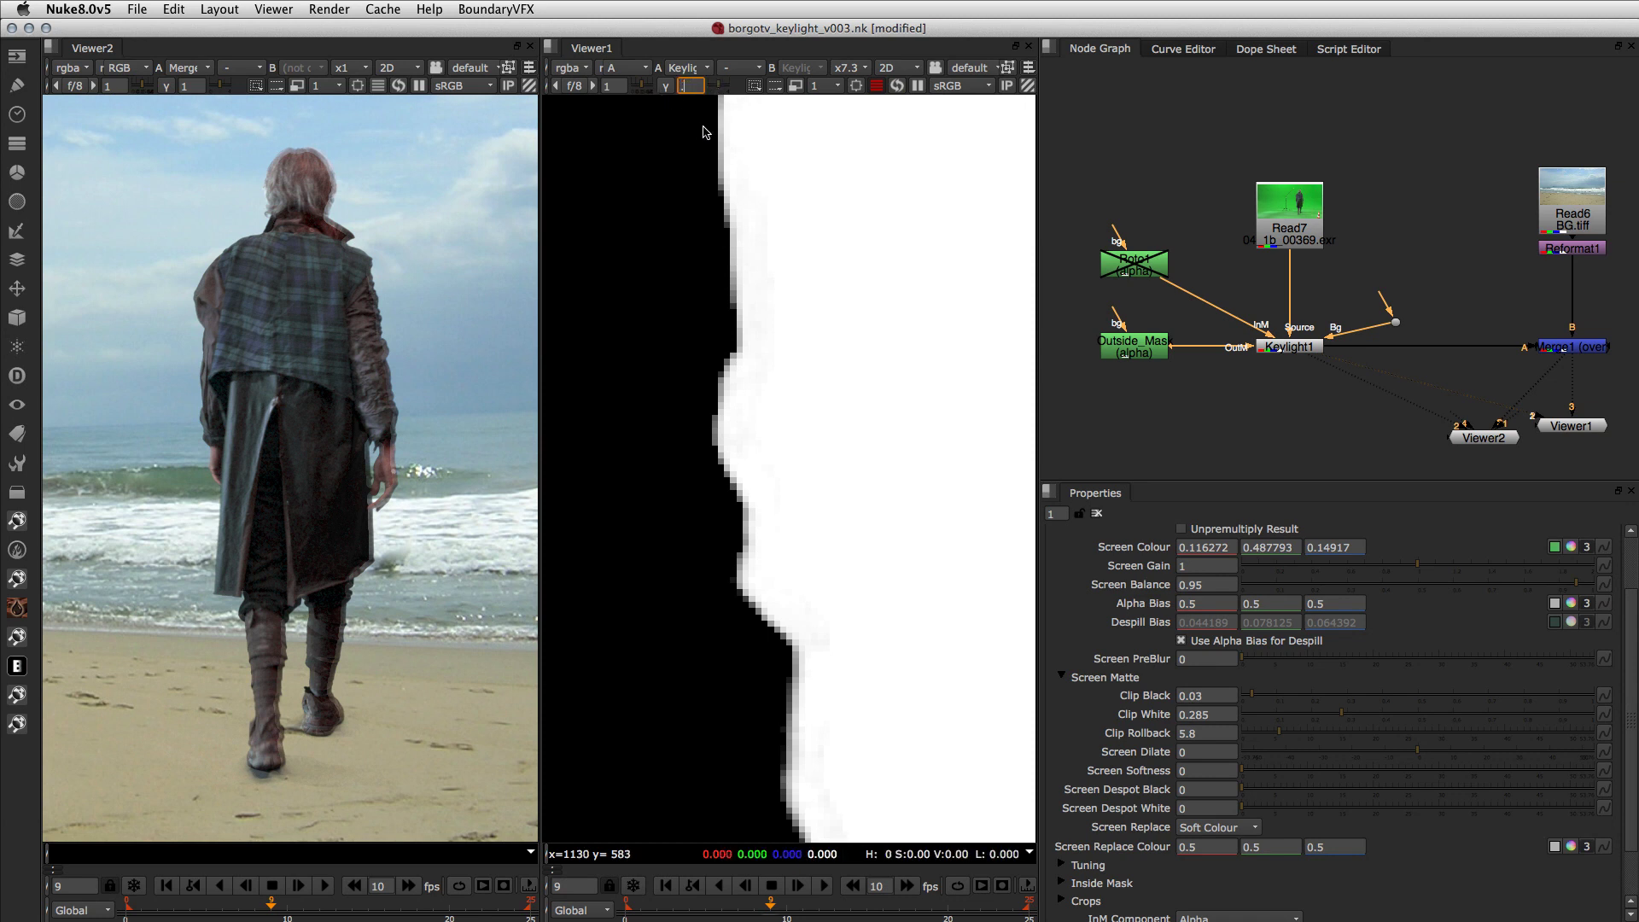
pyautogui.write('.005')
pyautogui.press('Return')
pyautogui.click(1269, 734)
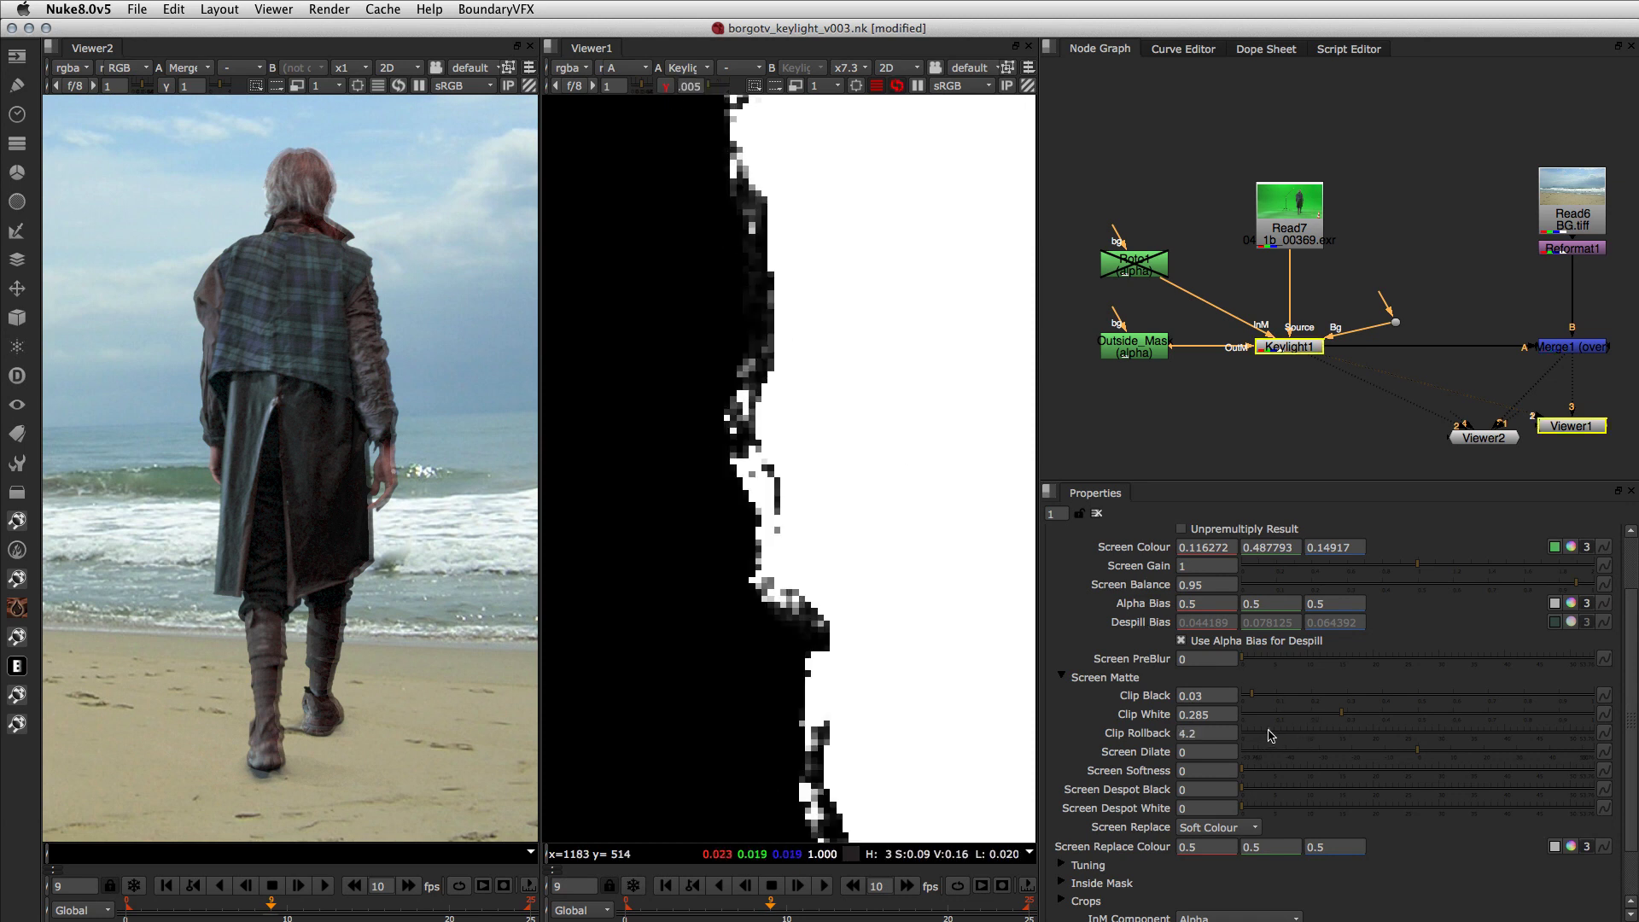
pyautogui.moveTo(1270, 734); pyautogui.dragTo(1231, 727)
pyautogui.click(1219, 739)
# Step: Raise Clip Rollback in small steps through 1.4 up to 3.6, and return the matte viewer's gamma to 1
pyautogui.press('Up')
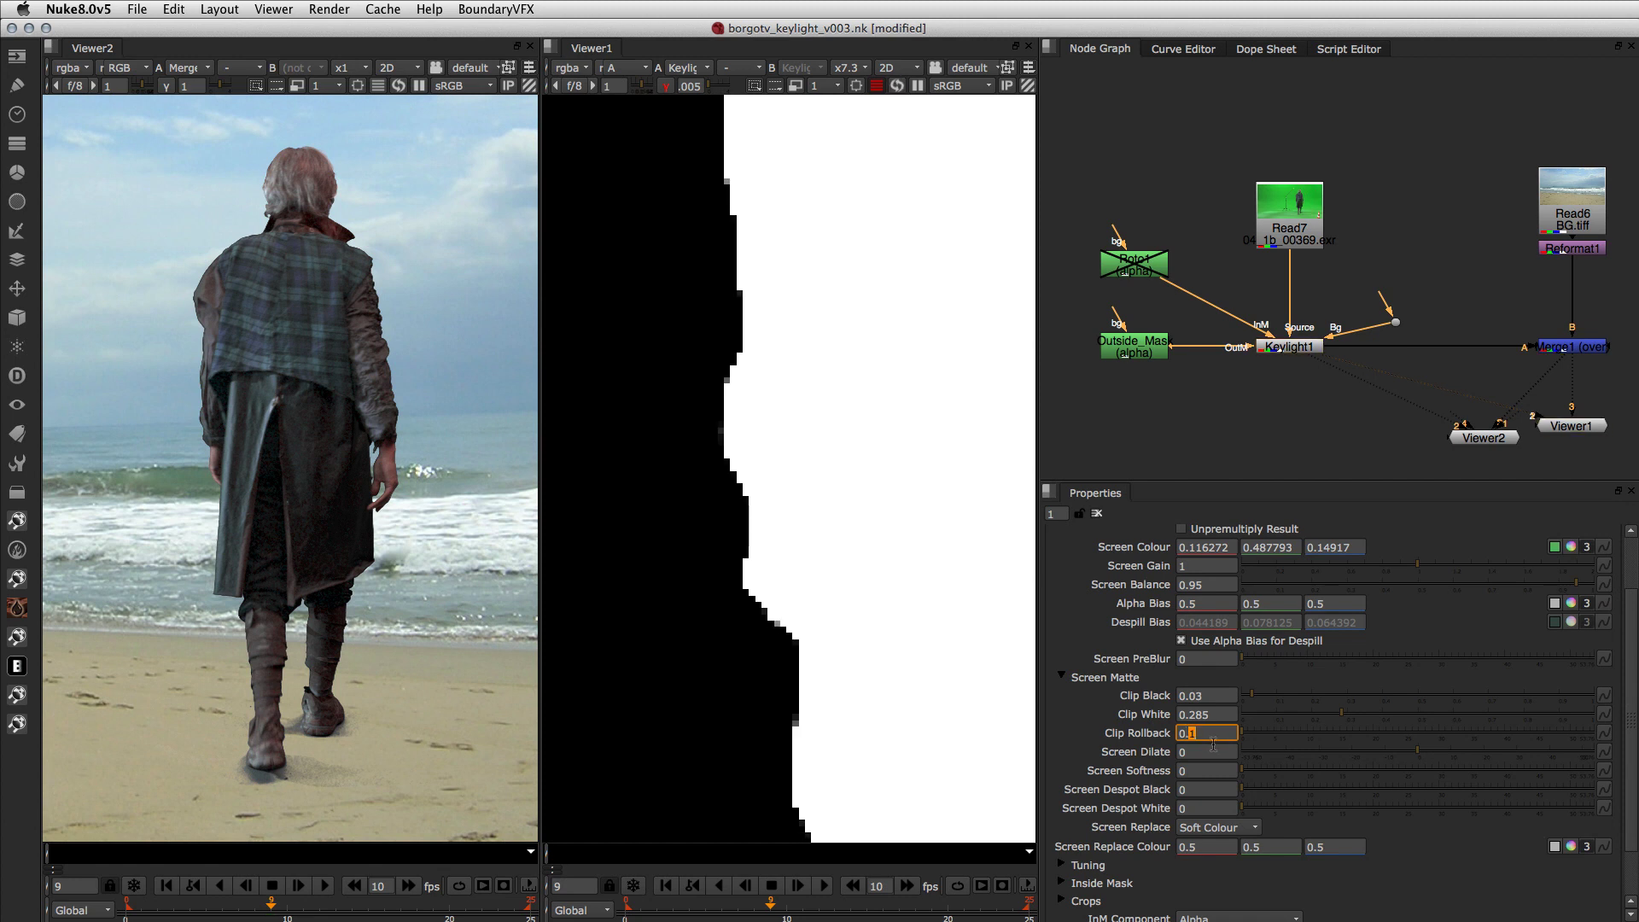
pyautogui.press('Up')
pyautogui.press('Up')
pyautogui.press('Up')
pyautogui.press('Up')
pyautogui.press('Up')
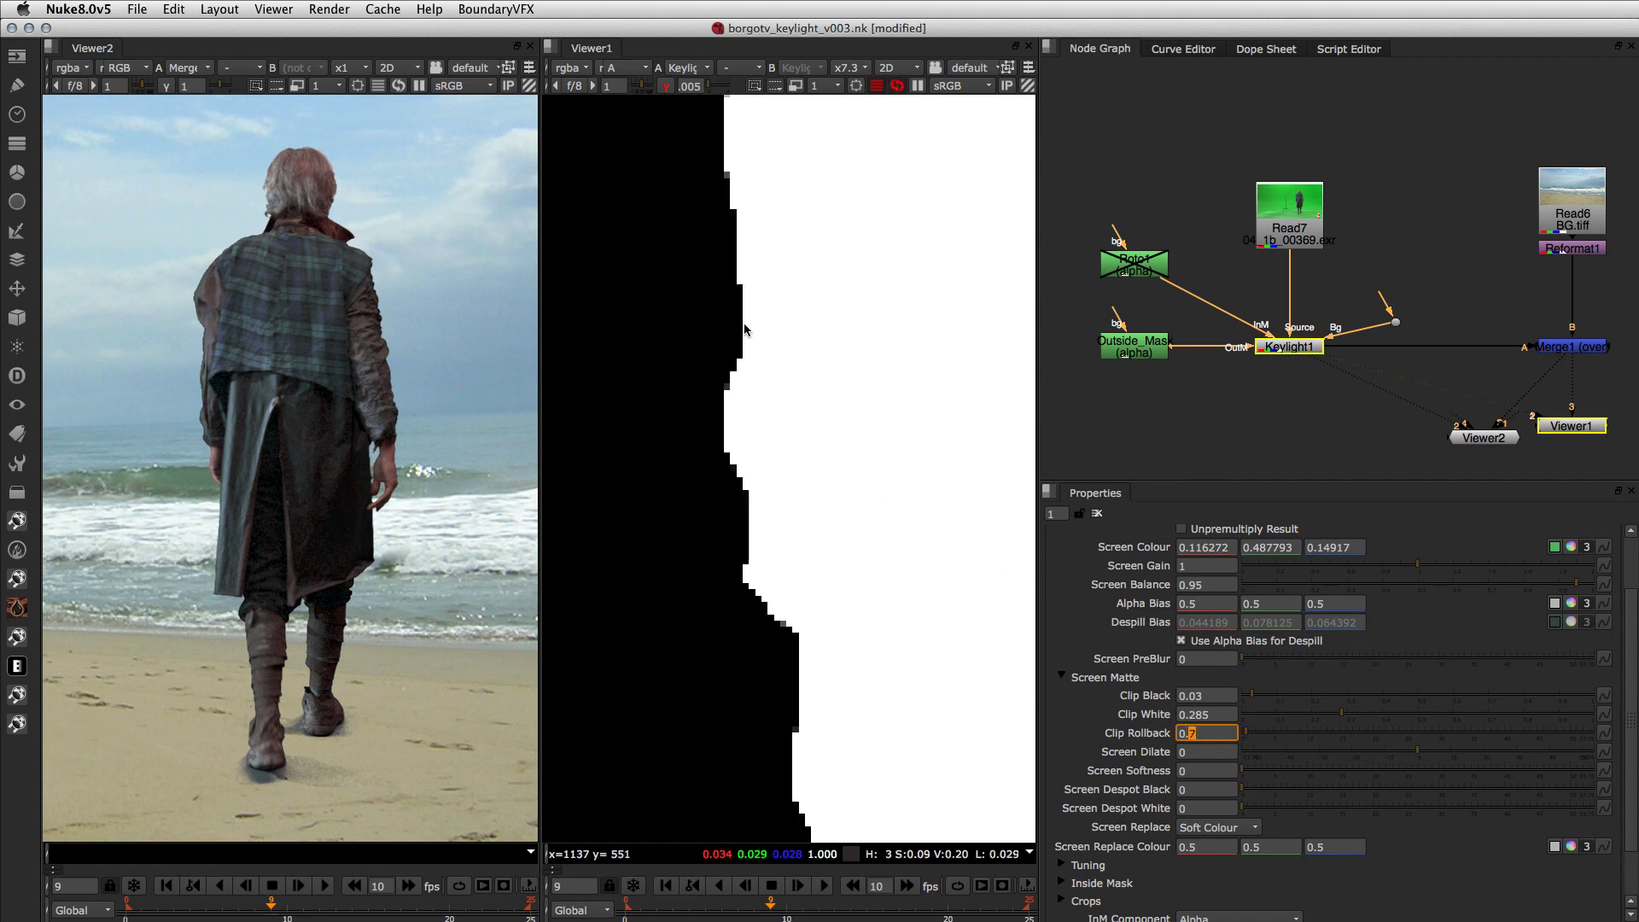
pyautogui.press('Up')
pyautogui.press('Up')
pyautogui.press('Up')
pyautogui.press('Up')
pyautogui.press('Up')
pyautogui.press('Up')
pyautogui.press('Up')
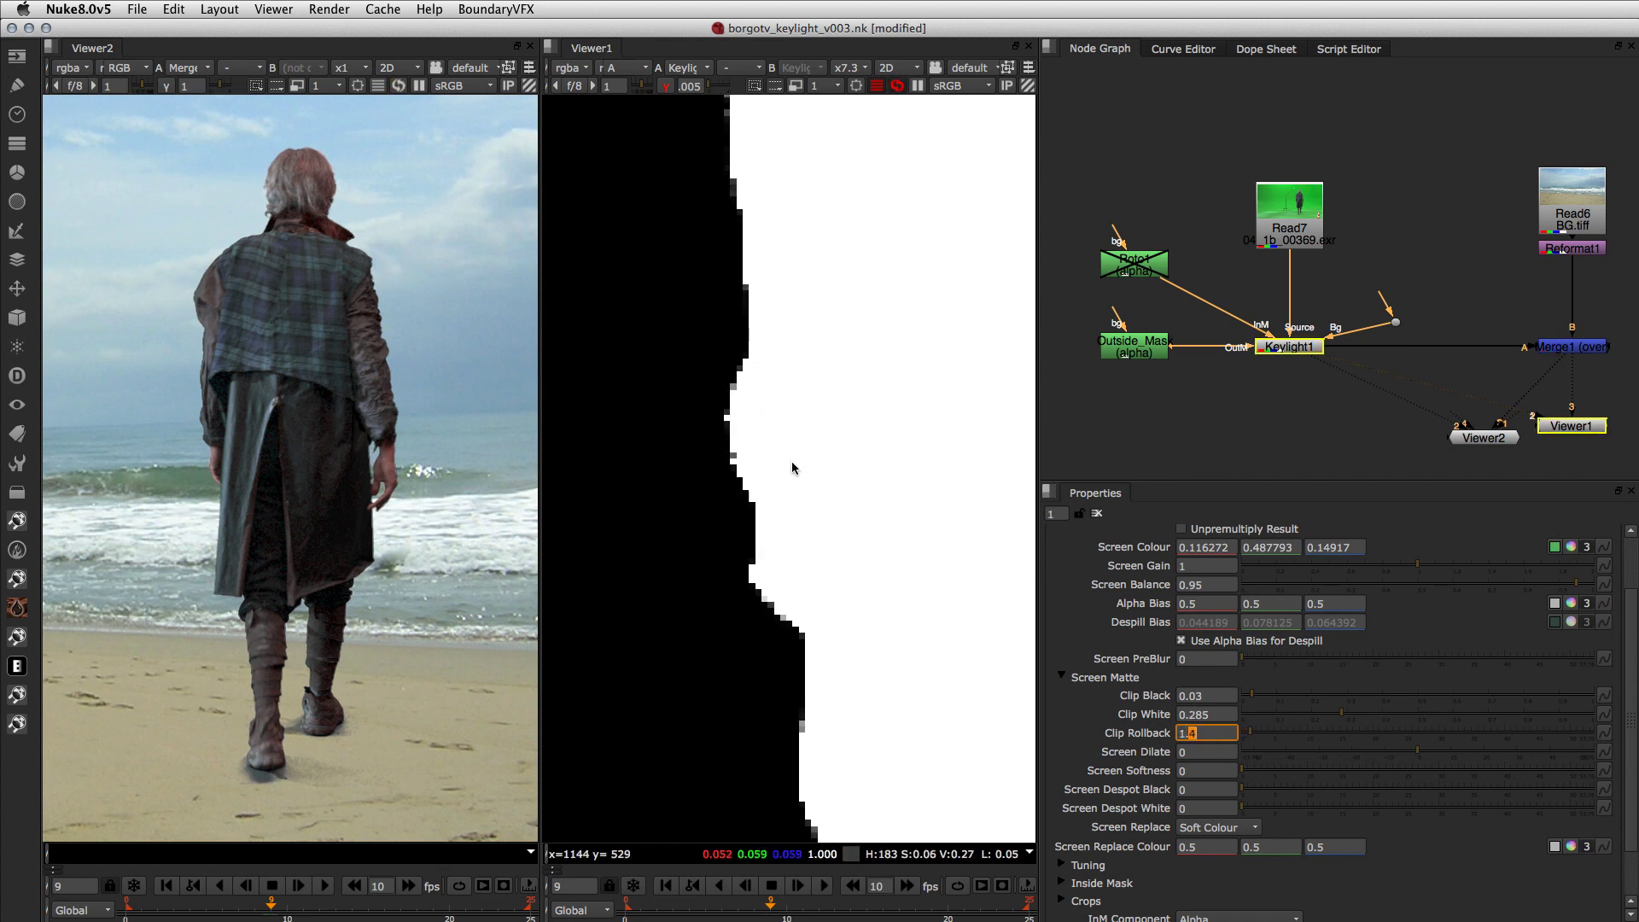
pyautogui.press('Up')
pyautogui.press('Up')
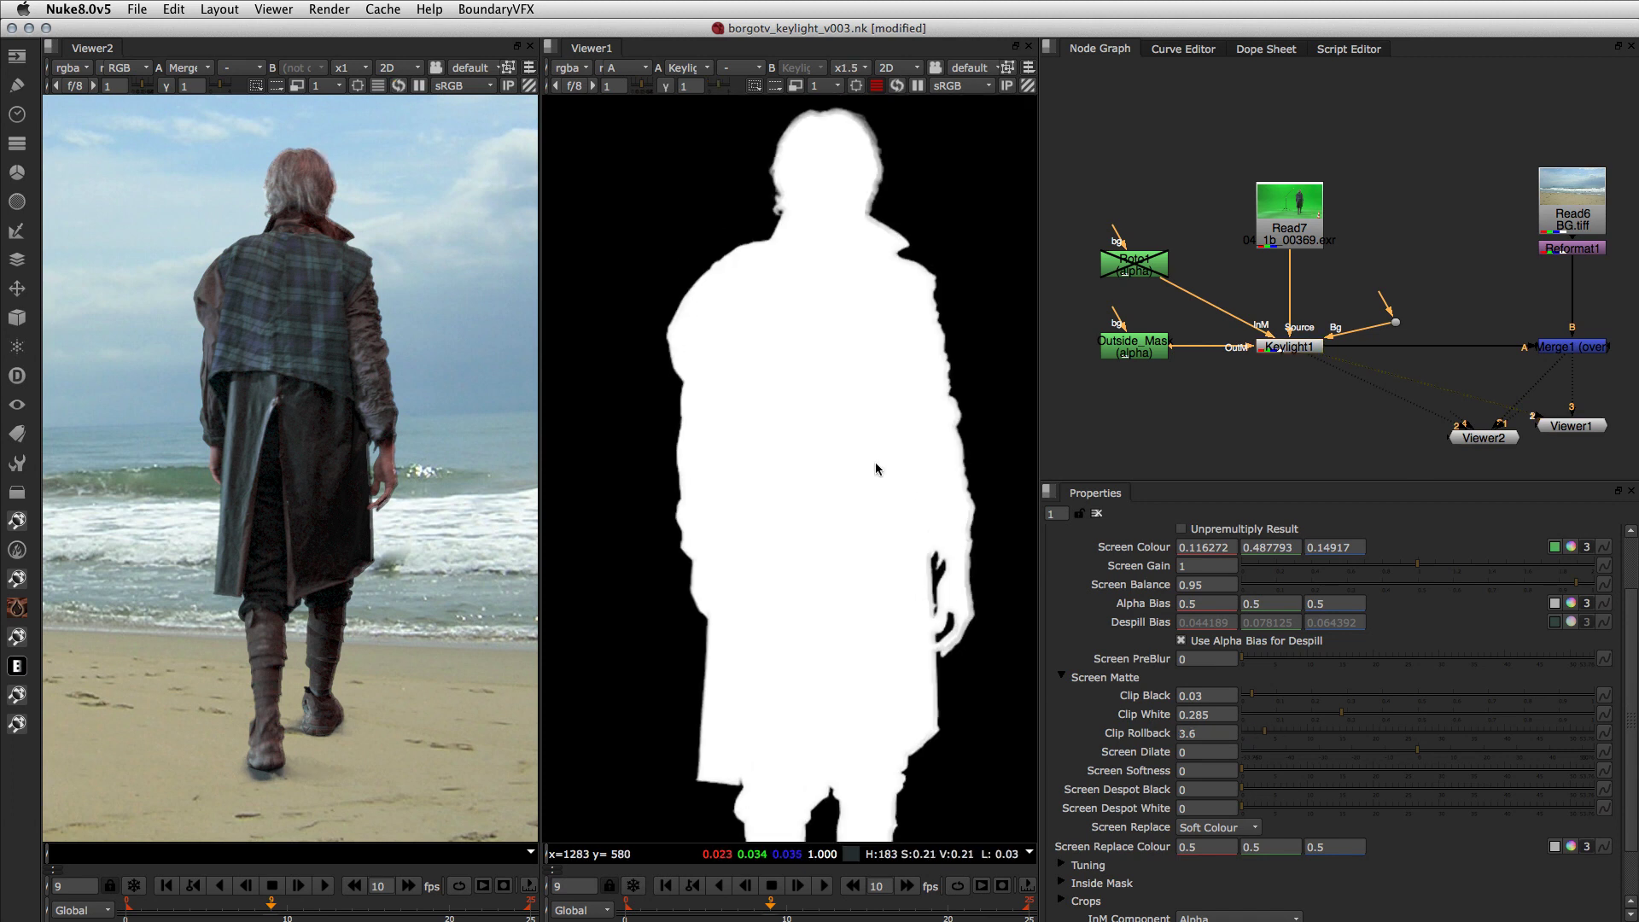
# Step: Examine the matte edge around the hand, reduce Clip Rollback to 1.4 and raise Clip White to 0.54
pyautogui.moveTo(874, 462); pyautogui.dragTo(802, 466, button='middle')
pyautogui.scroll(4, 911, 529)
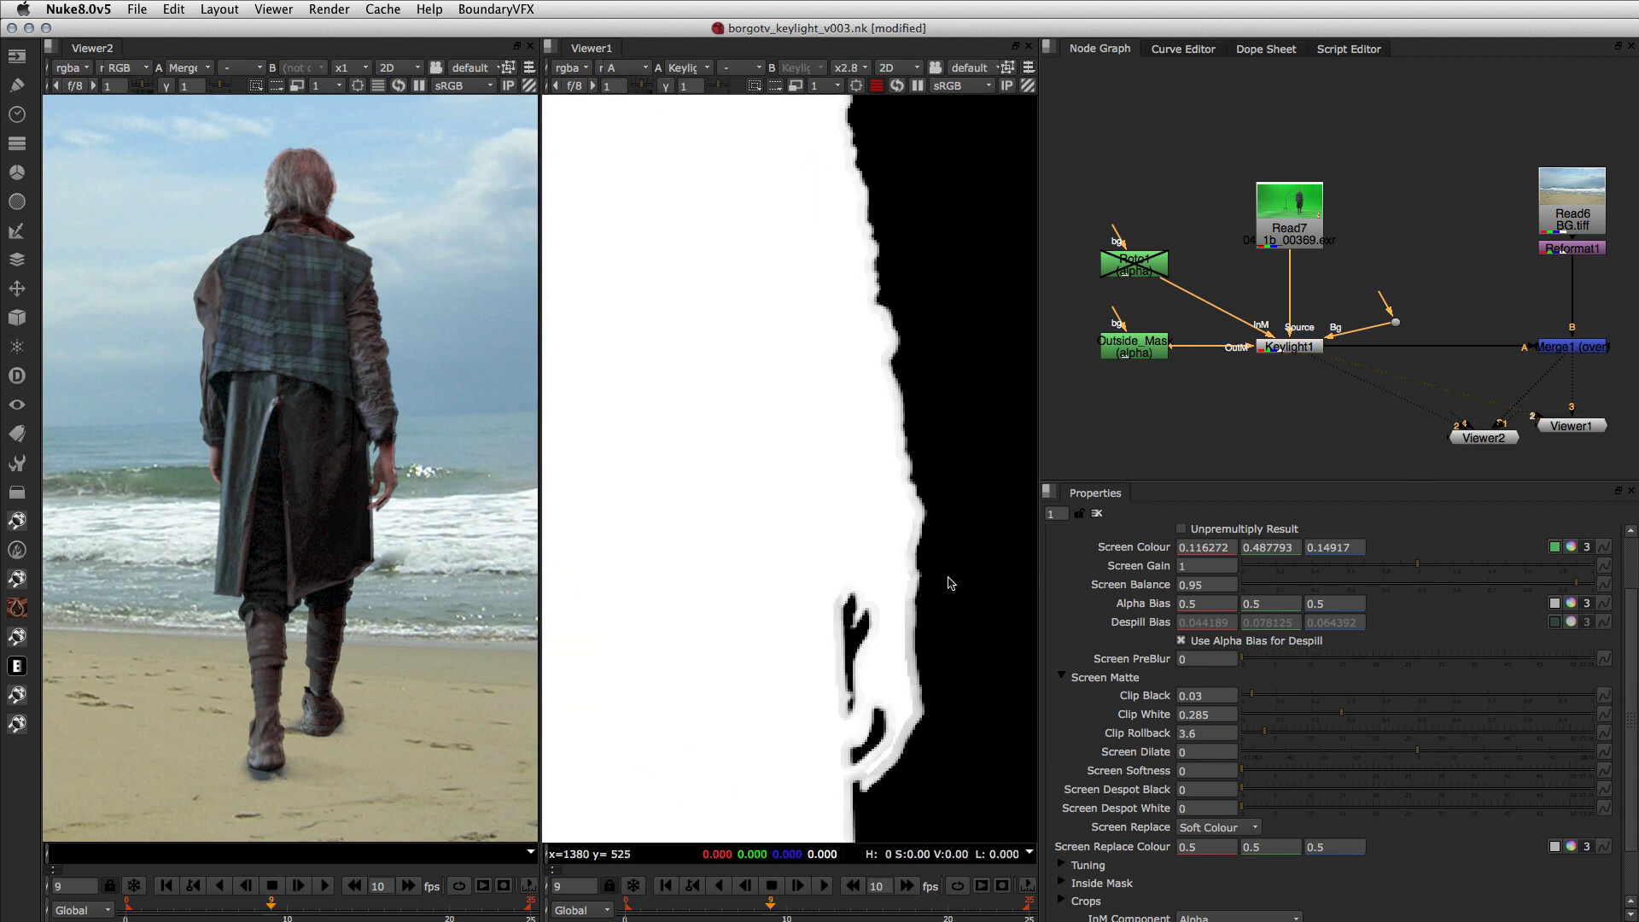
pyautogui.scroll(5, 907, 714)
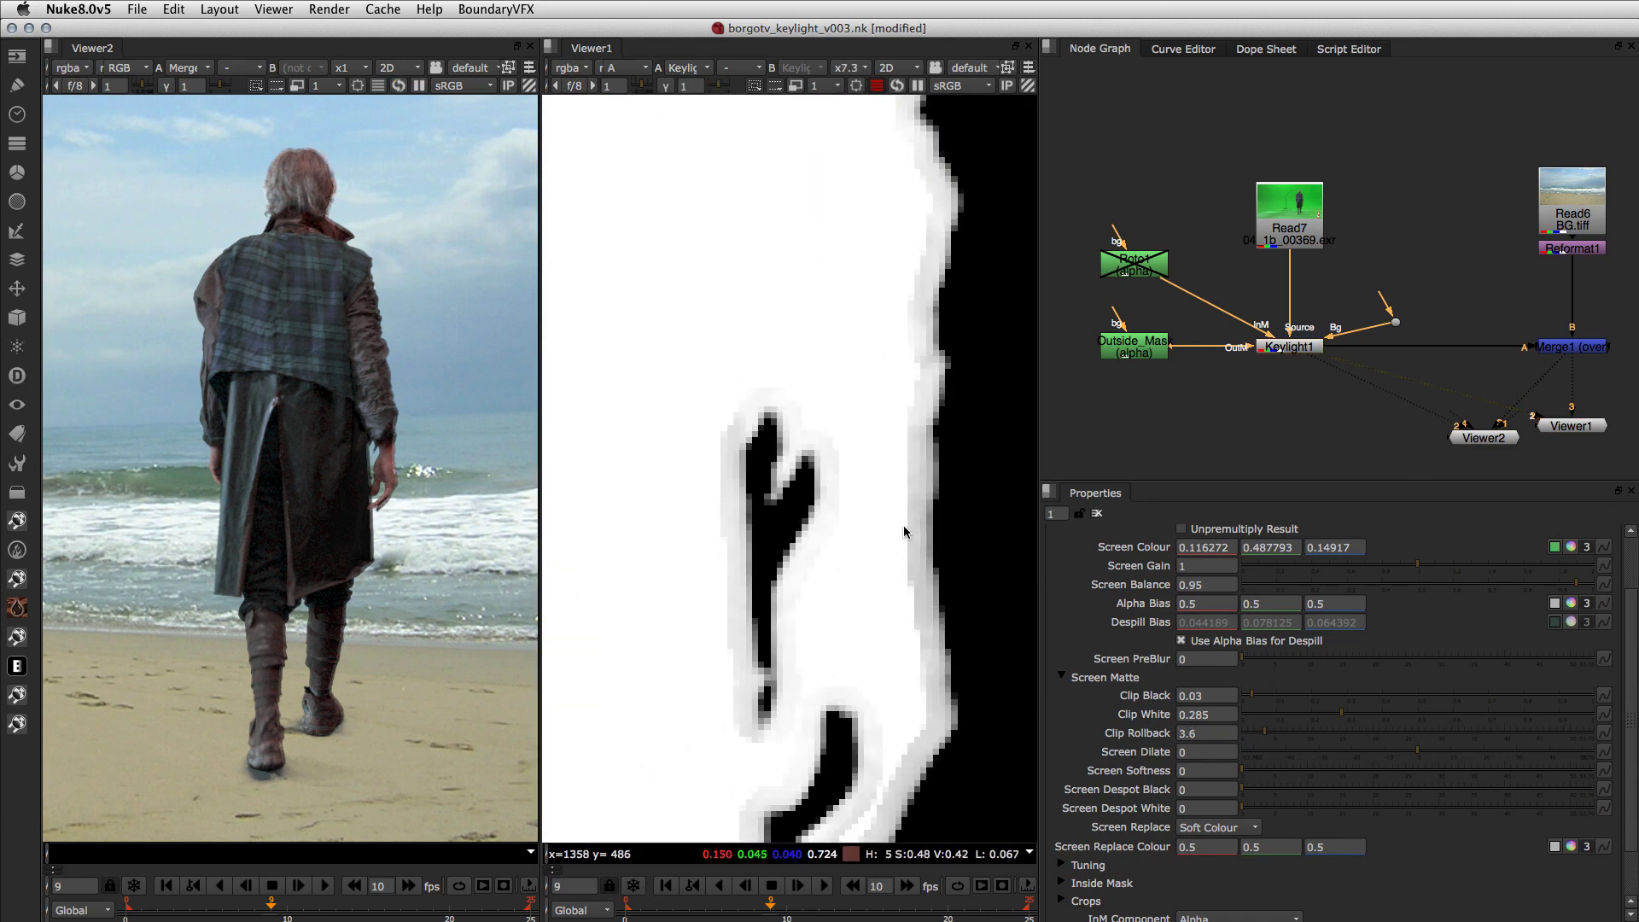
pyautogui.moveTo(1265, 740)
pyautogui.mouseDown()
pyautogui.moveTo(1315, 739)
pyautogui.moveTo(1254, 735)
pyautogui.mouseUp()
pyautogui.moveTo(1254, 735); pyautogui.dragTo(1259, 736)
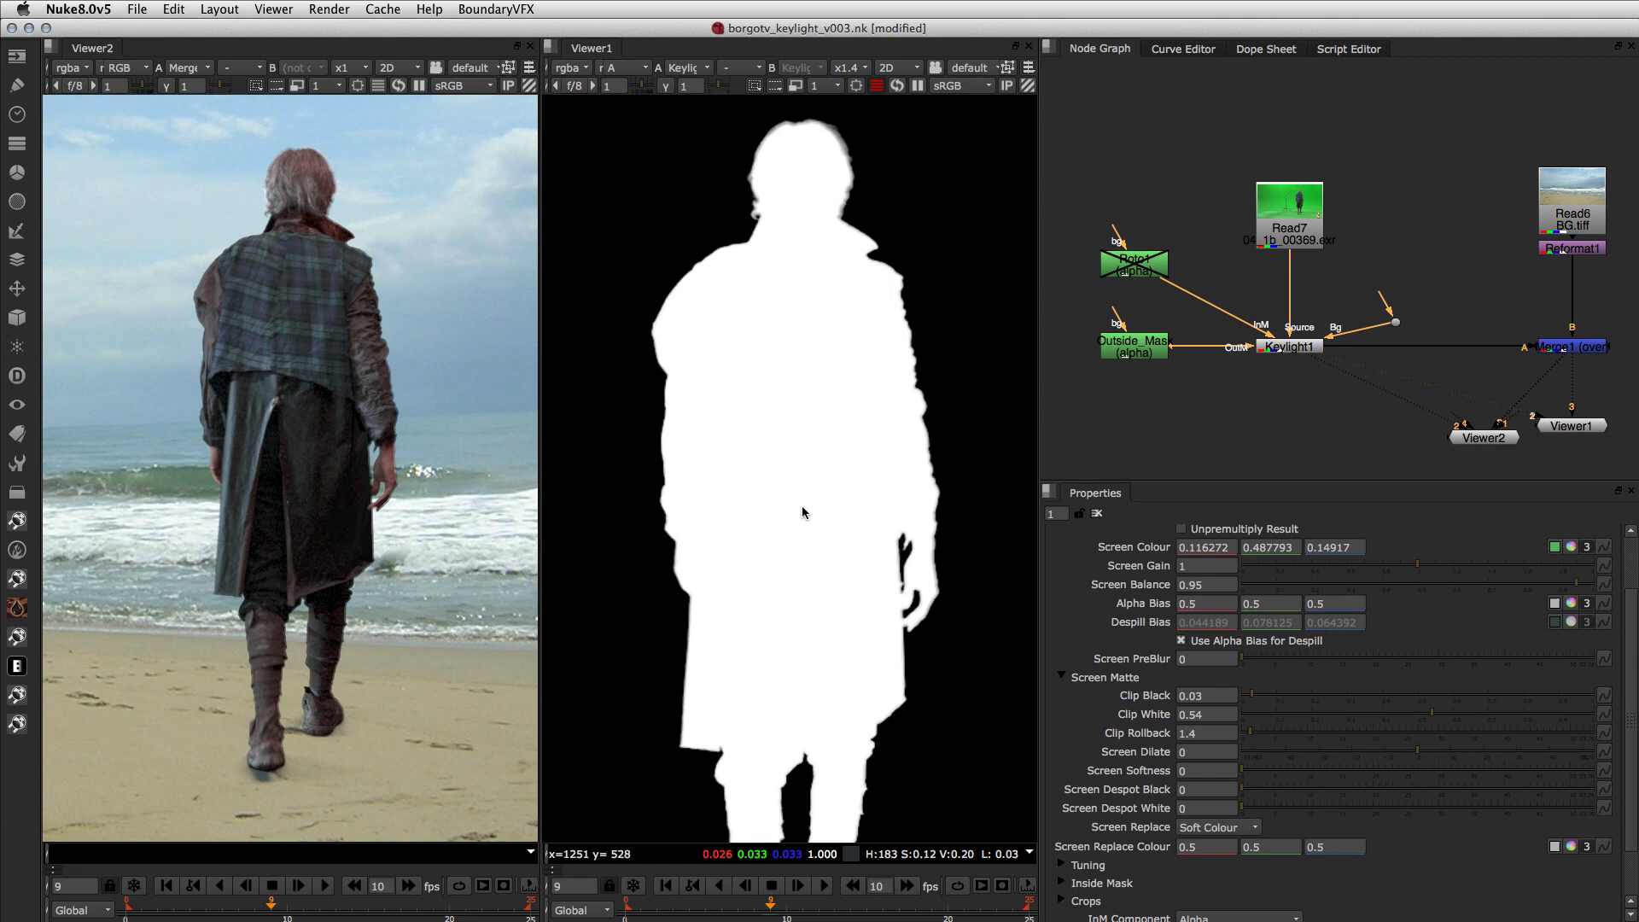
# Step: Raise Clip White to 0.855 and reset Clip Rollback to 0
pyautogui.moveTo(801, 506); pyautogui.dragTo(803, 502, button='middle')
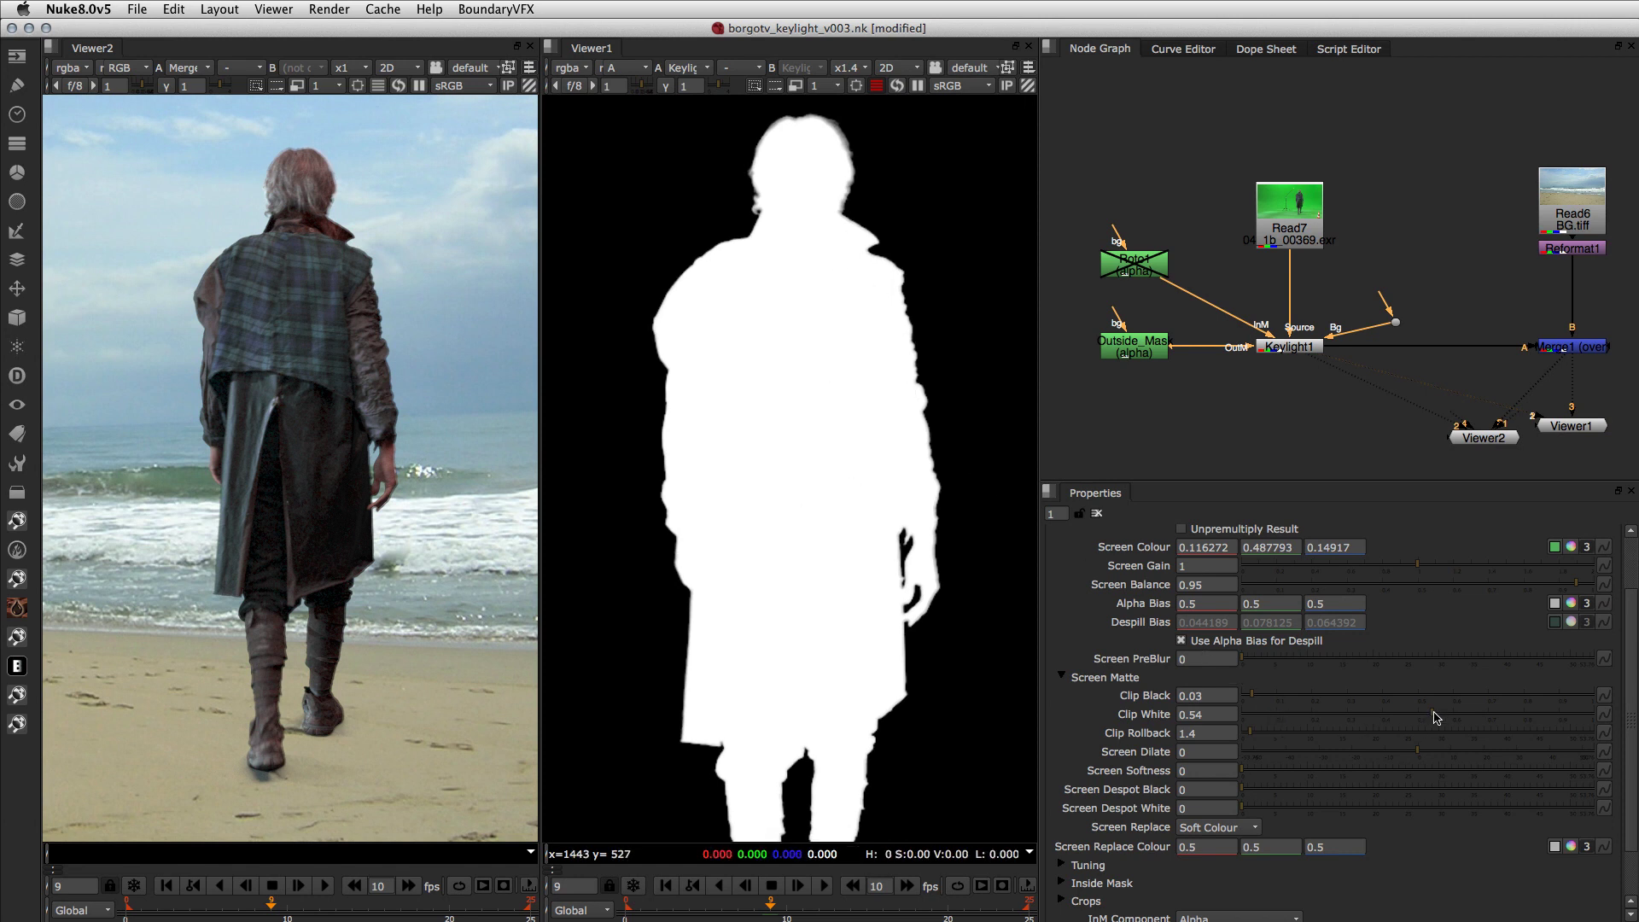
pyautogui.moveTo(1434, 713); pyautogui.dragTo(1548, 724)
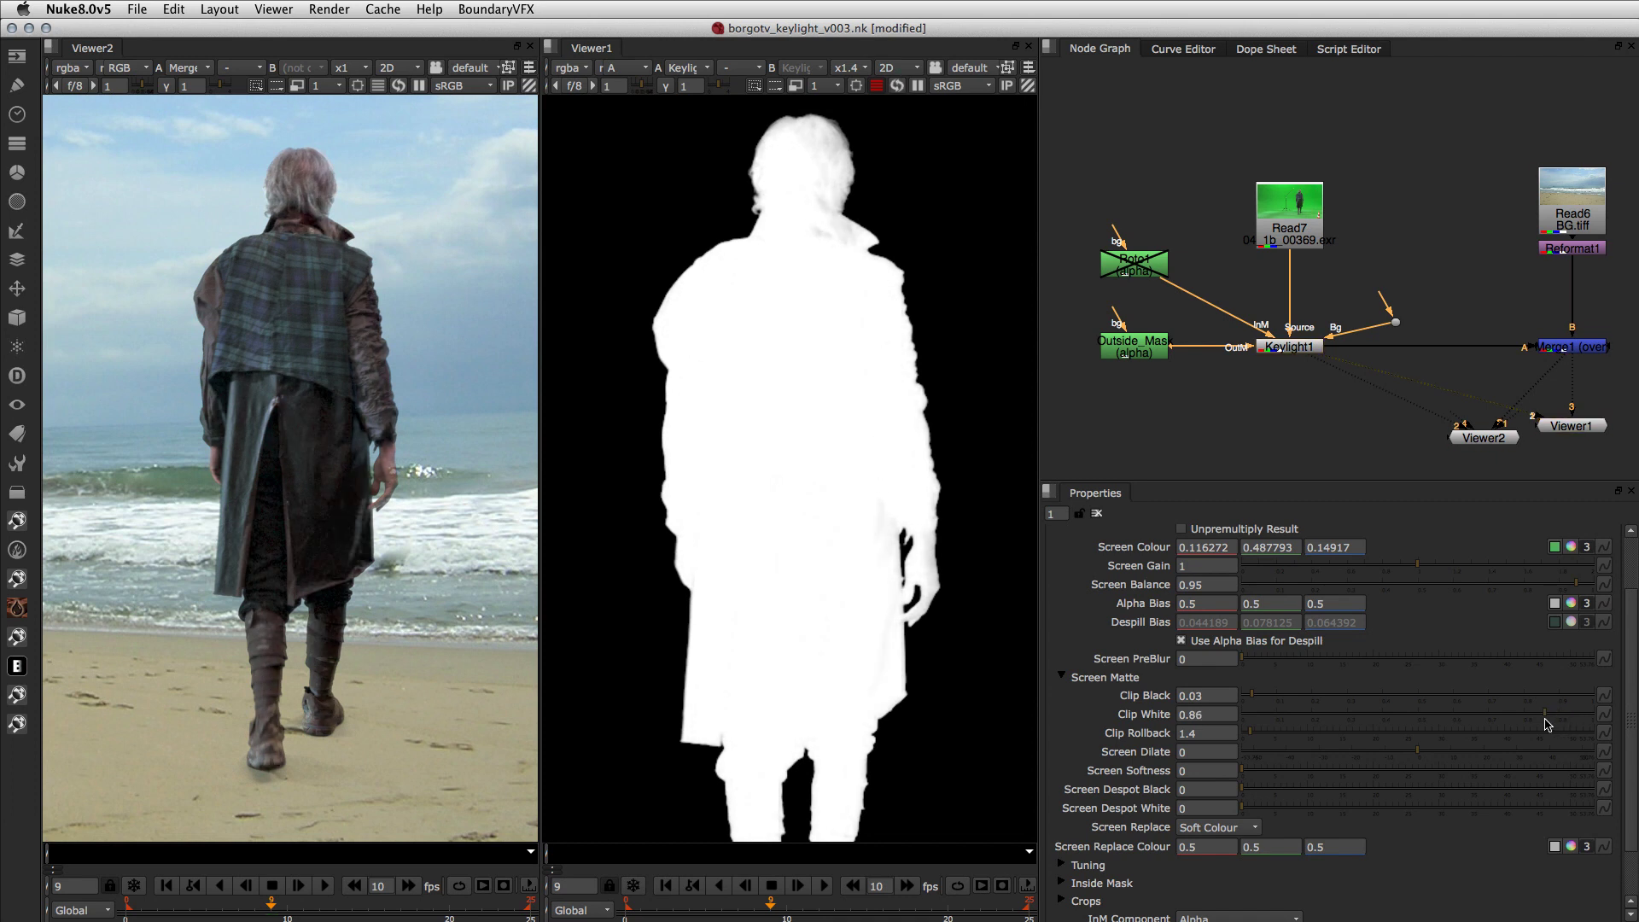
pyautogui.click(1248, 734)
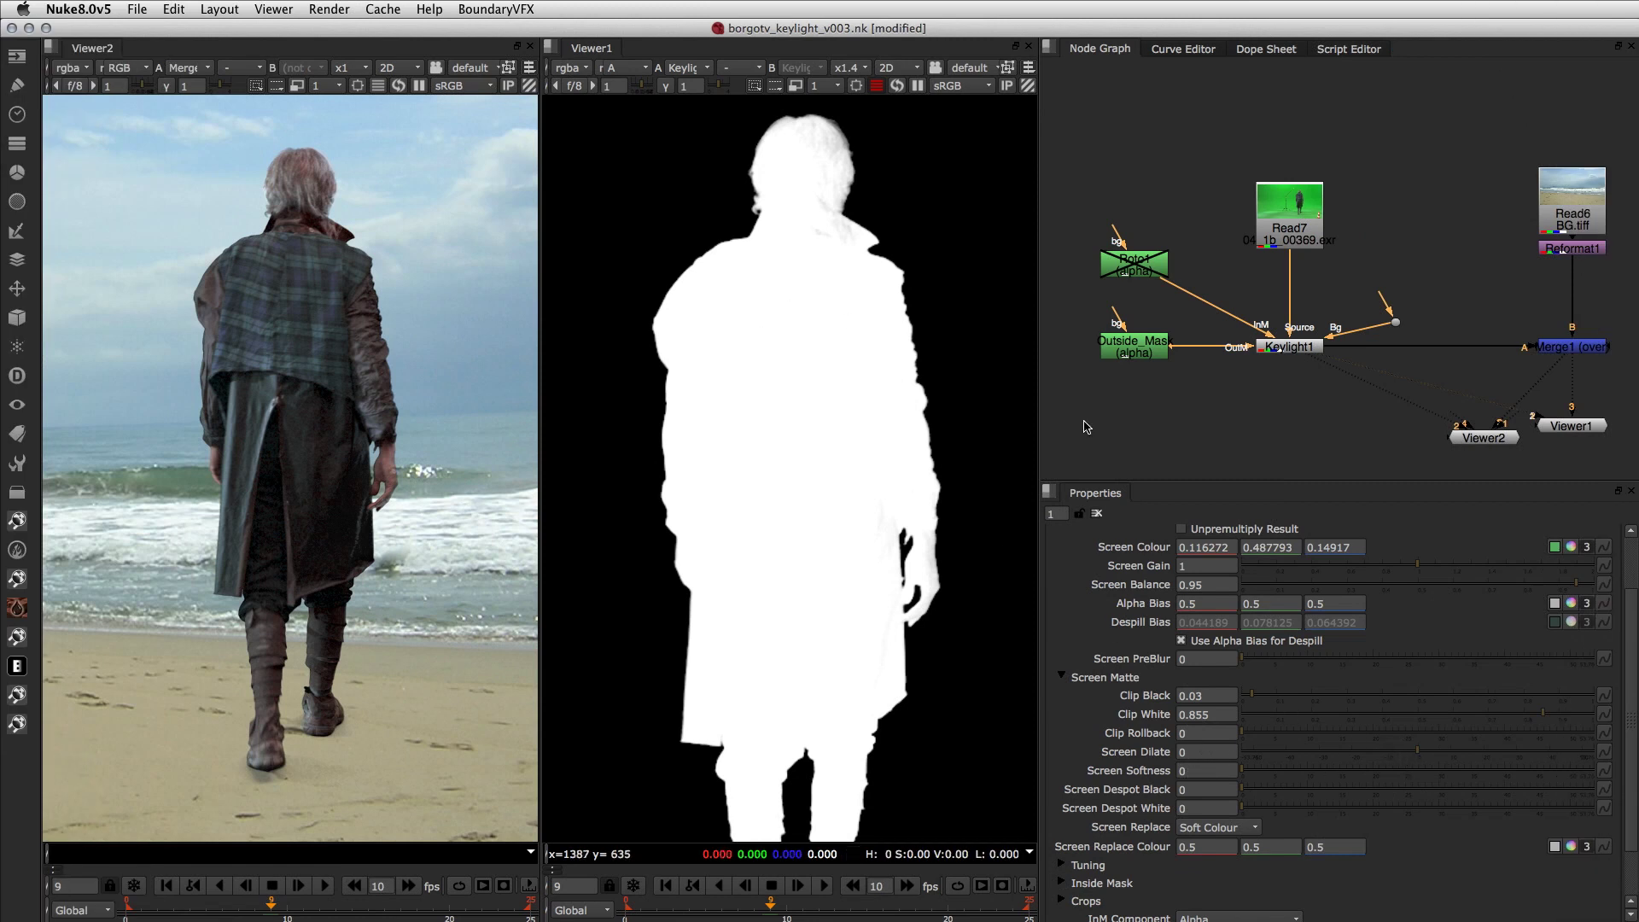
# Step: Try Screen Dilate at -0.5 and reset it to 0
pyautogui.moveTo(1420, 758)
pyautogui.mouseDown()
pyautogui.moveTo(1407, 759)
pyautogui.moveTo(1436, 759)
pyautogui.moveTo(1415, 759)
pyautogui.mouseUp()
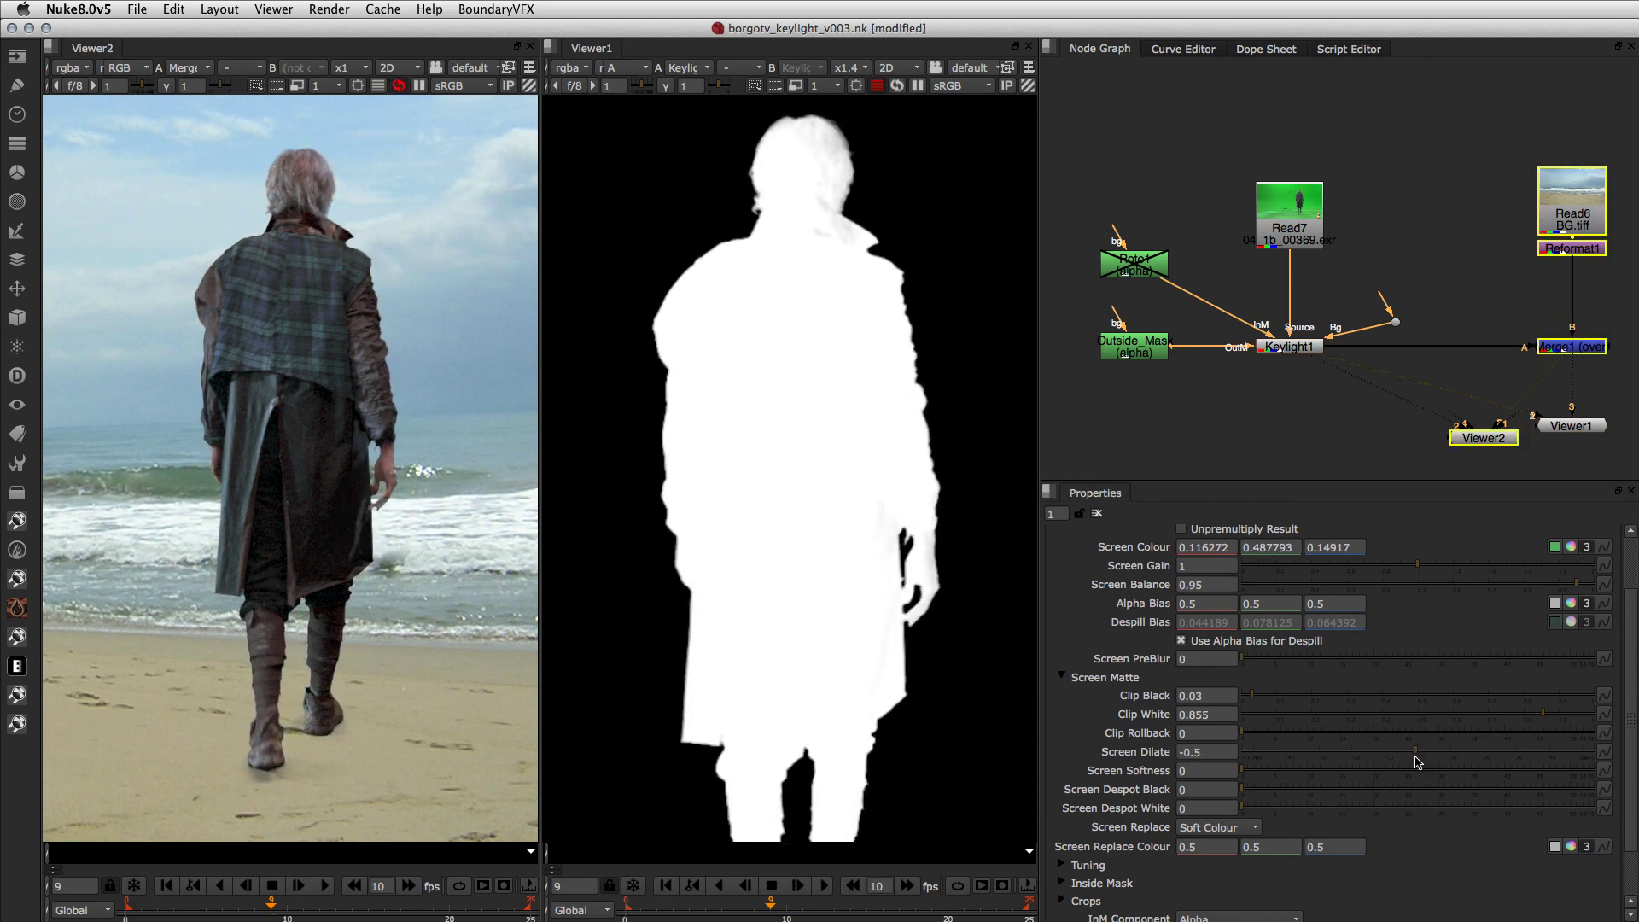
pyautogui.click(1210, 753)
pyautogui.moveTo(1210, 754); pyautogui.dragTo(1140, 755)
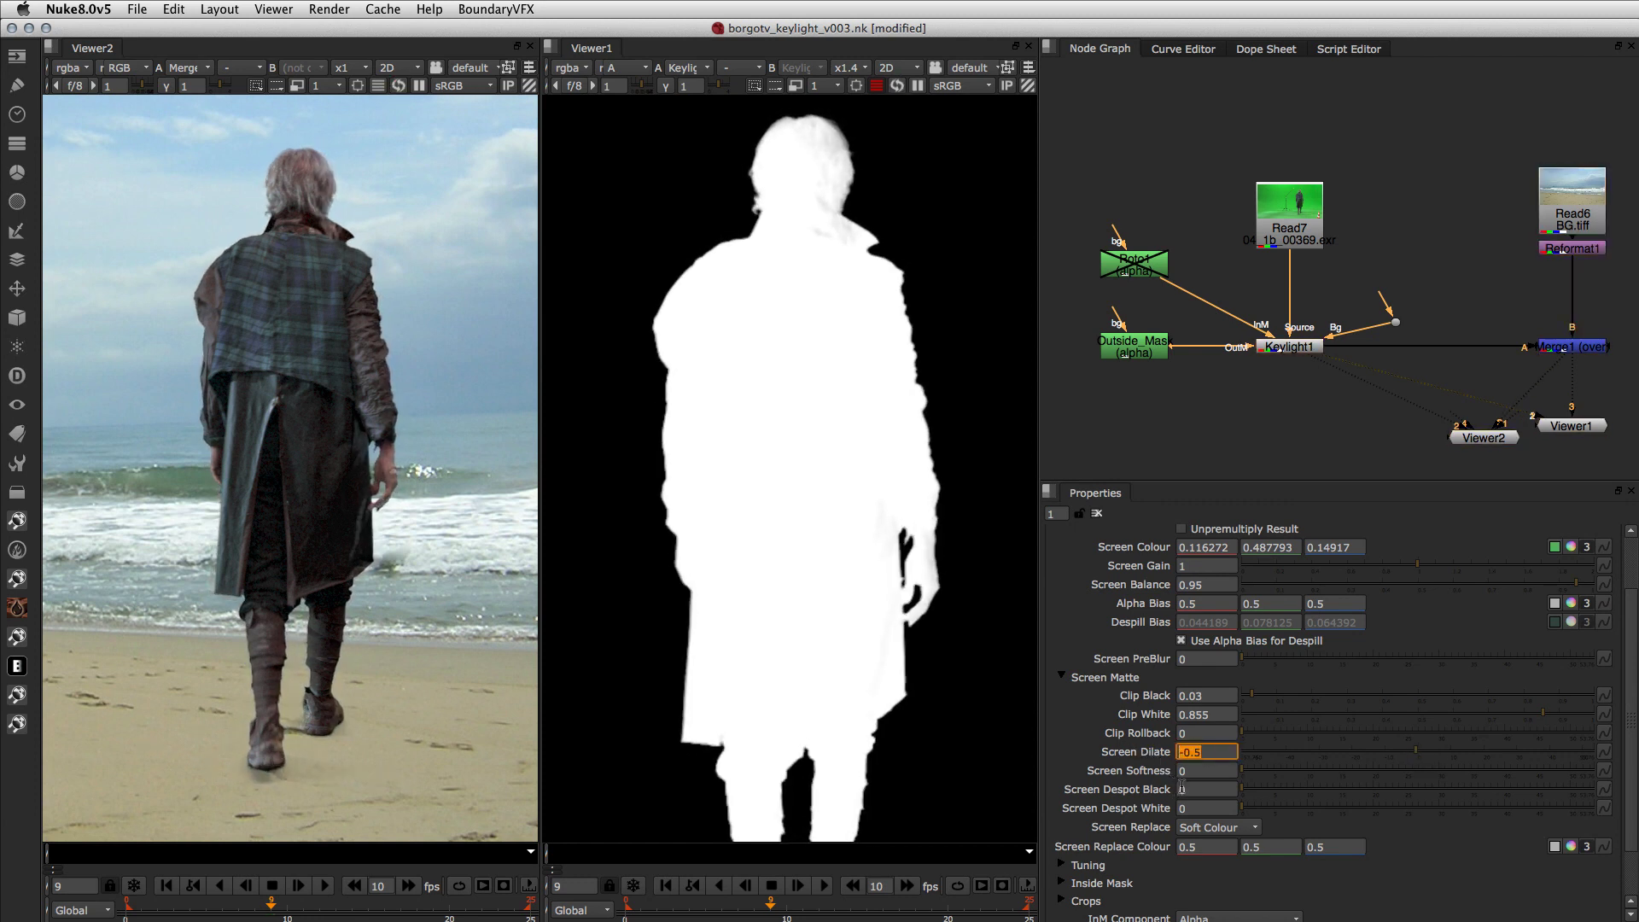
pyautogui.press('Return')
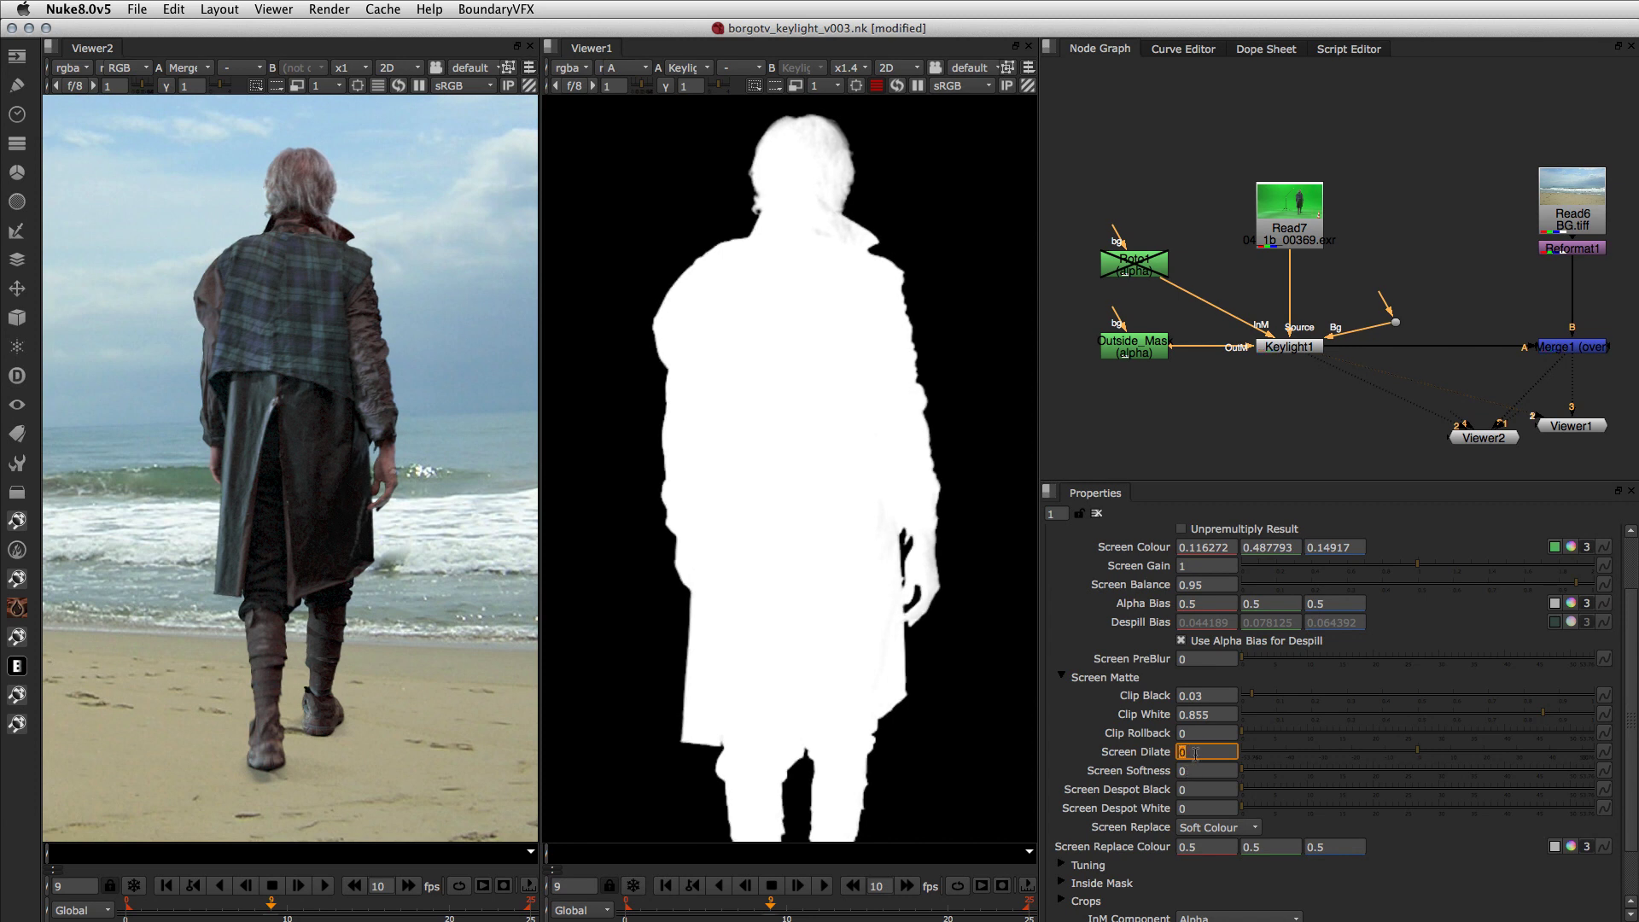
# Step: Raise Screen Dilate in 0.1 increments to 0.7 to expand the matte
pyautogui.press('Up')
pyautogui.press('Up')
pyautogui.press('Up')
pyautogui.press('Up')
pyautogui.press('Up')
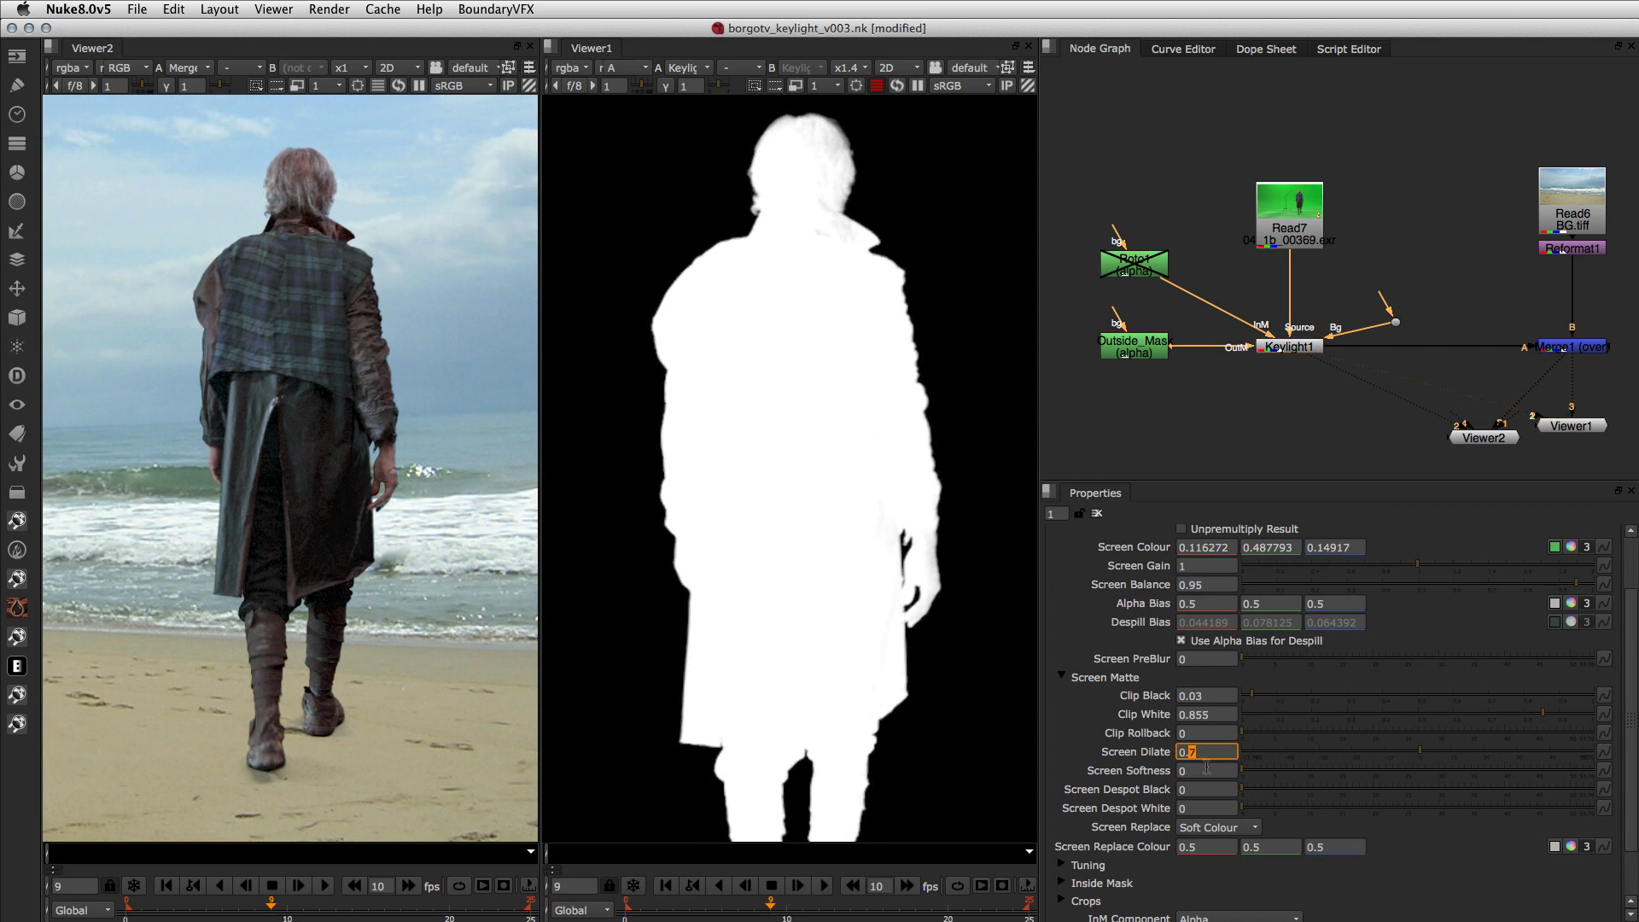
# Step: Lower Screen Dilate in 0.1 increments to -0.3 to shrink the matte
pyautogui.press('Down')
pyautogui.press('Down')
pyautogui.press('Down')
pyautogui.press('Down')
pyautogui.press('Down')
pyautogui.press('Down')
pyautogui.press('Down')
pyautogui.press('Down')
pyautogui.press('Down')
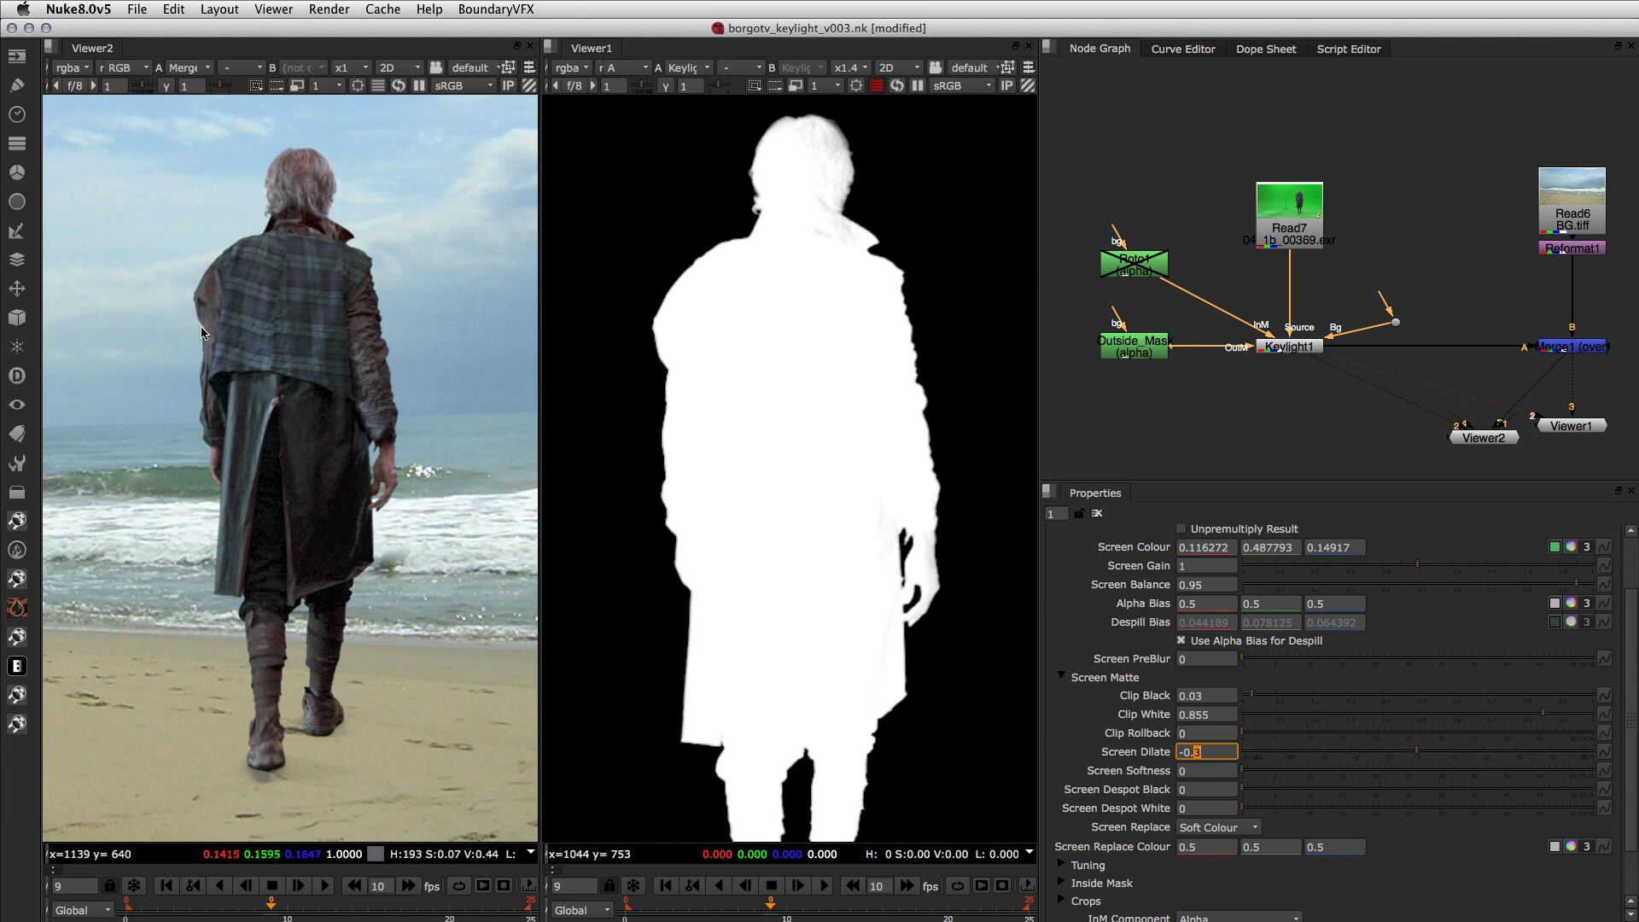
# Step: Compare Screen Dilate at 0 and -0.3 on the composite's sleeve edge against the sky, and set it to -0.4
pyautogui.click(131, 311)
pyautogui.scroll(8, 131, 310)
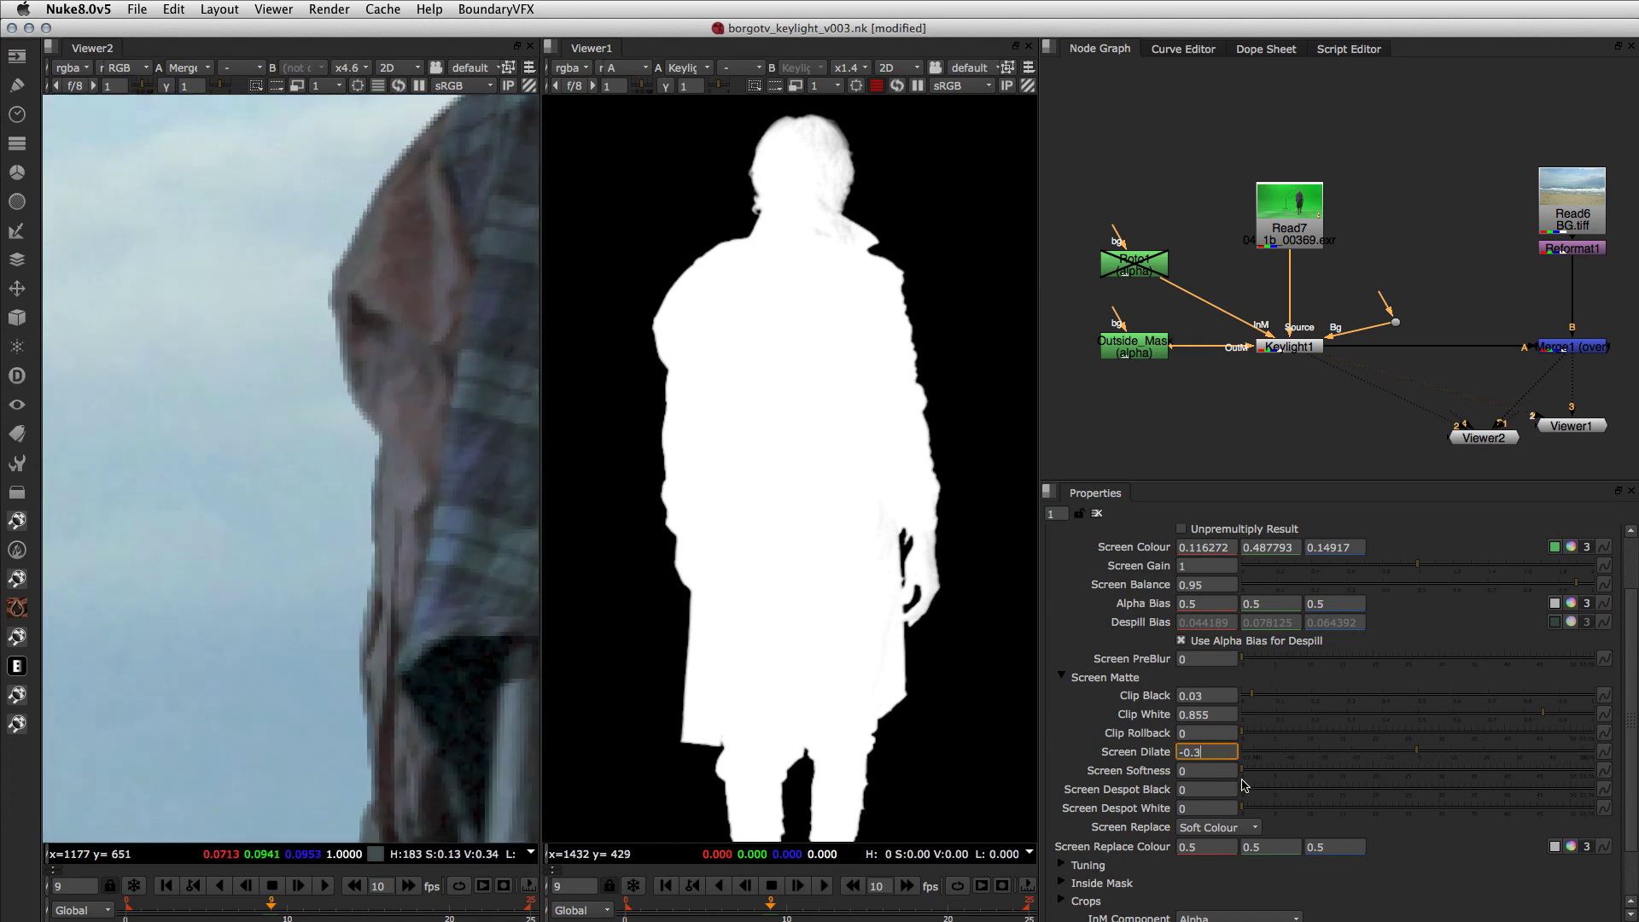
pyautogui.press('Return')
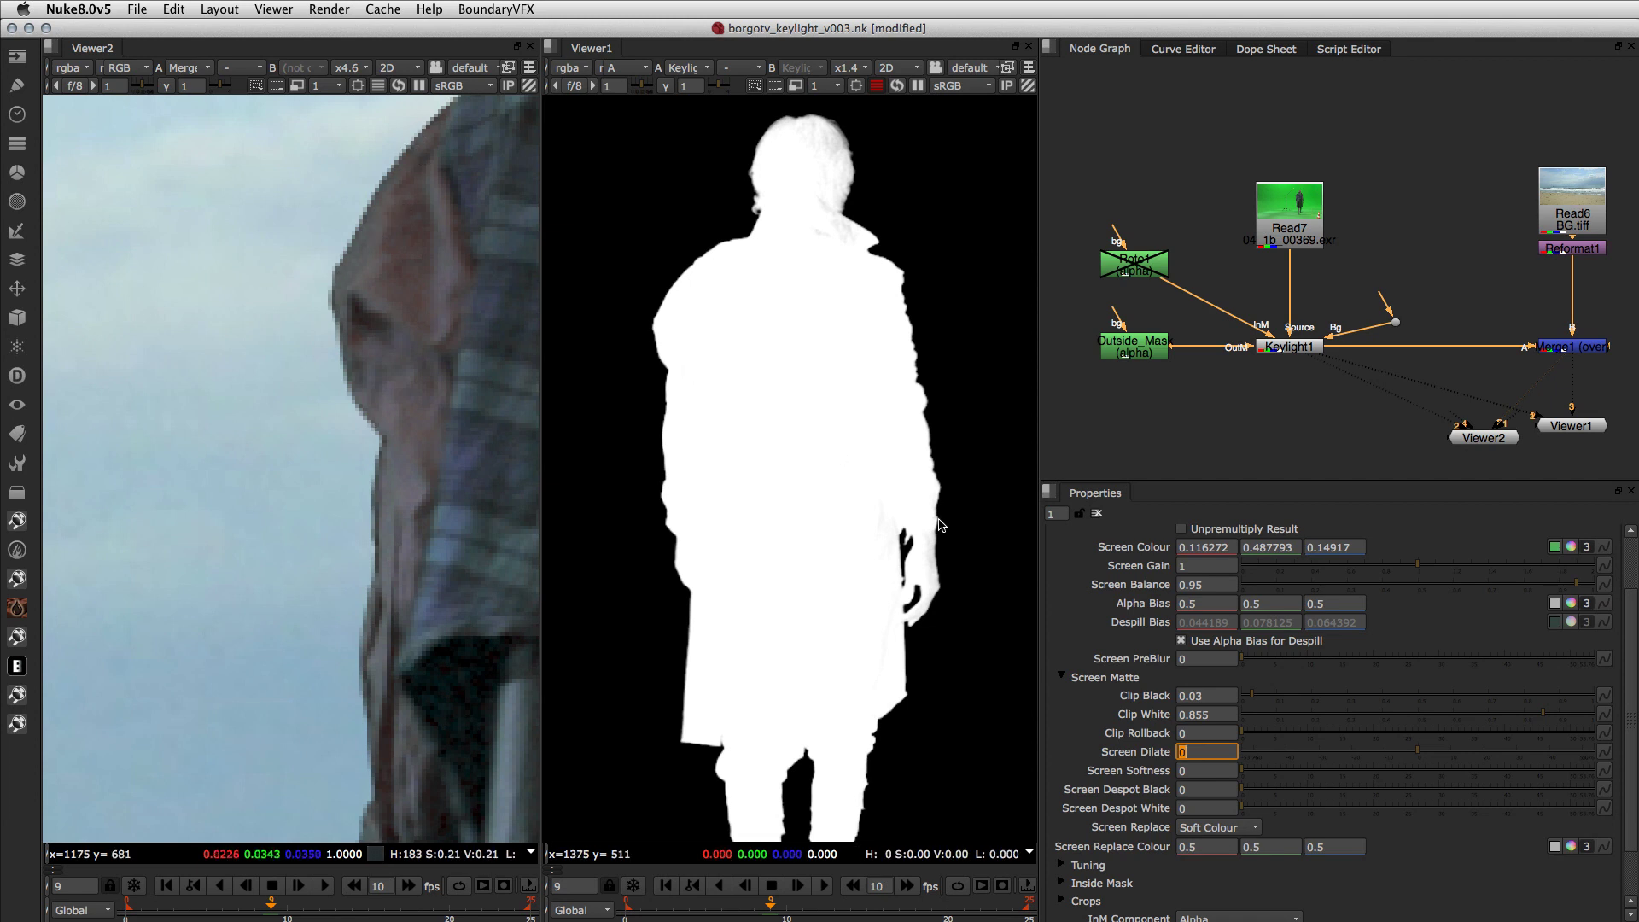
pyautogui.write('-0.3')
pyautogui.press('Return')
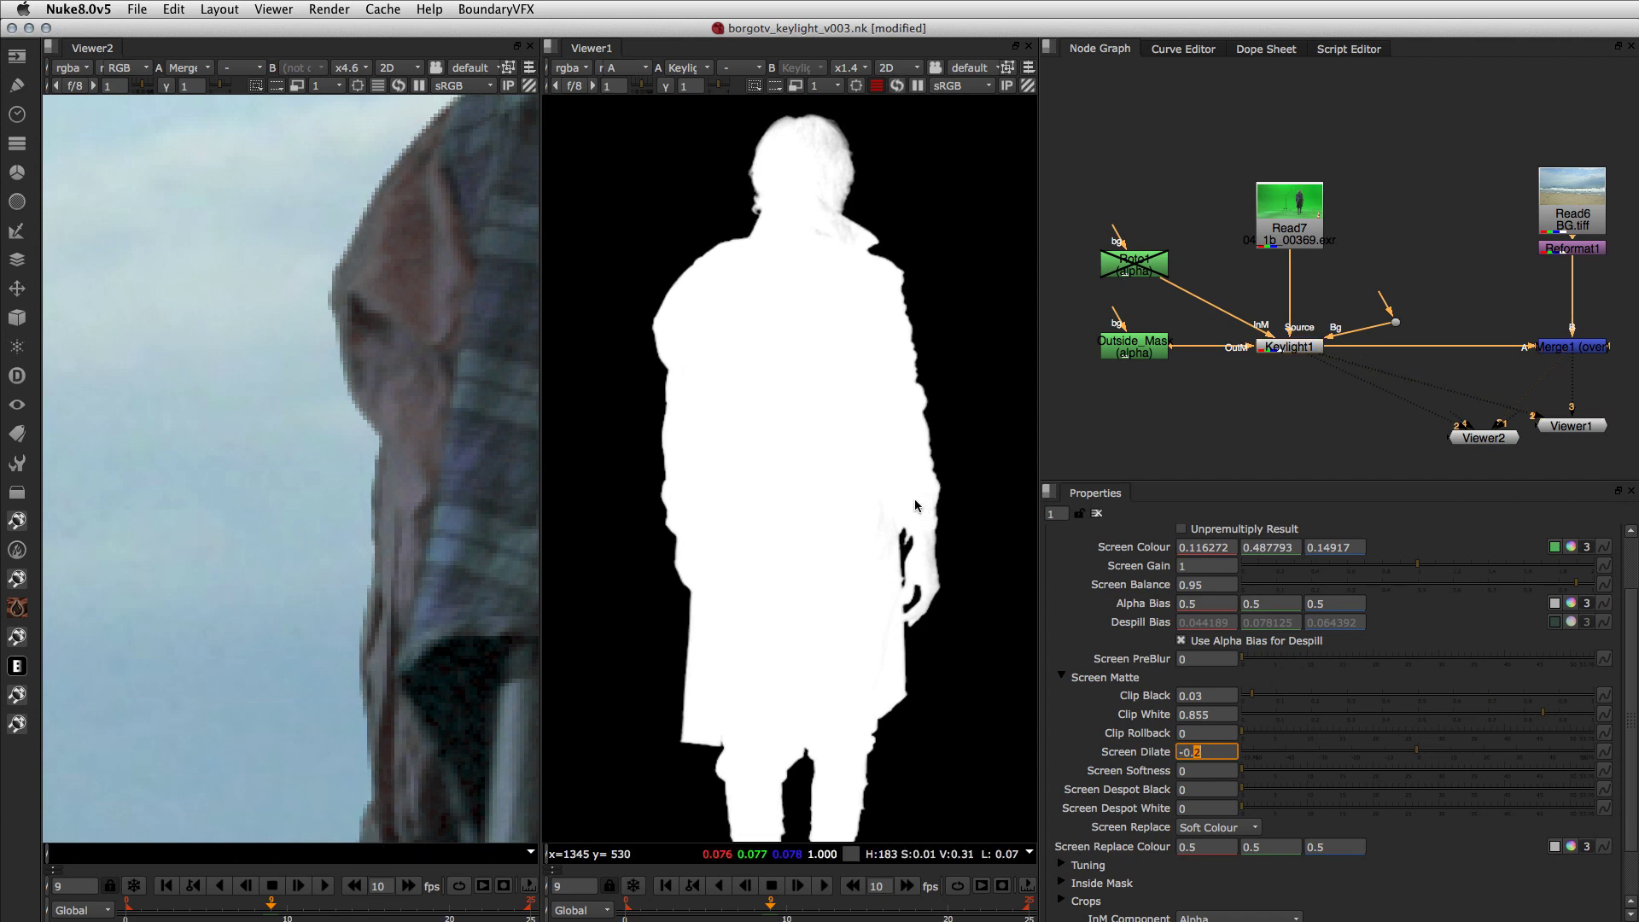
pyautogui.press('Down')
pyautogui.press('Down')
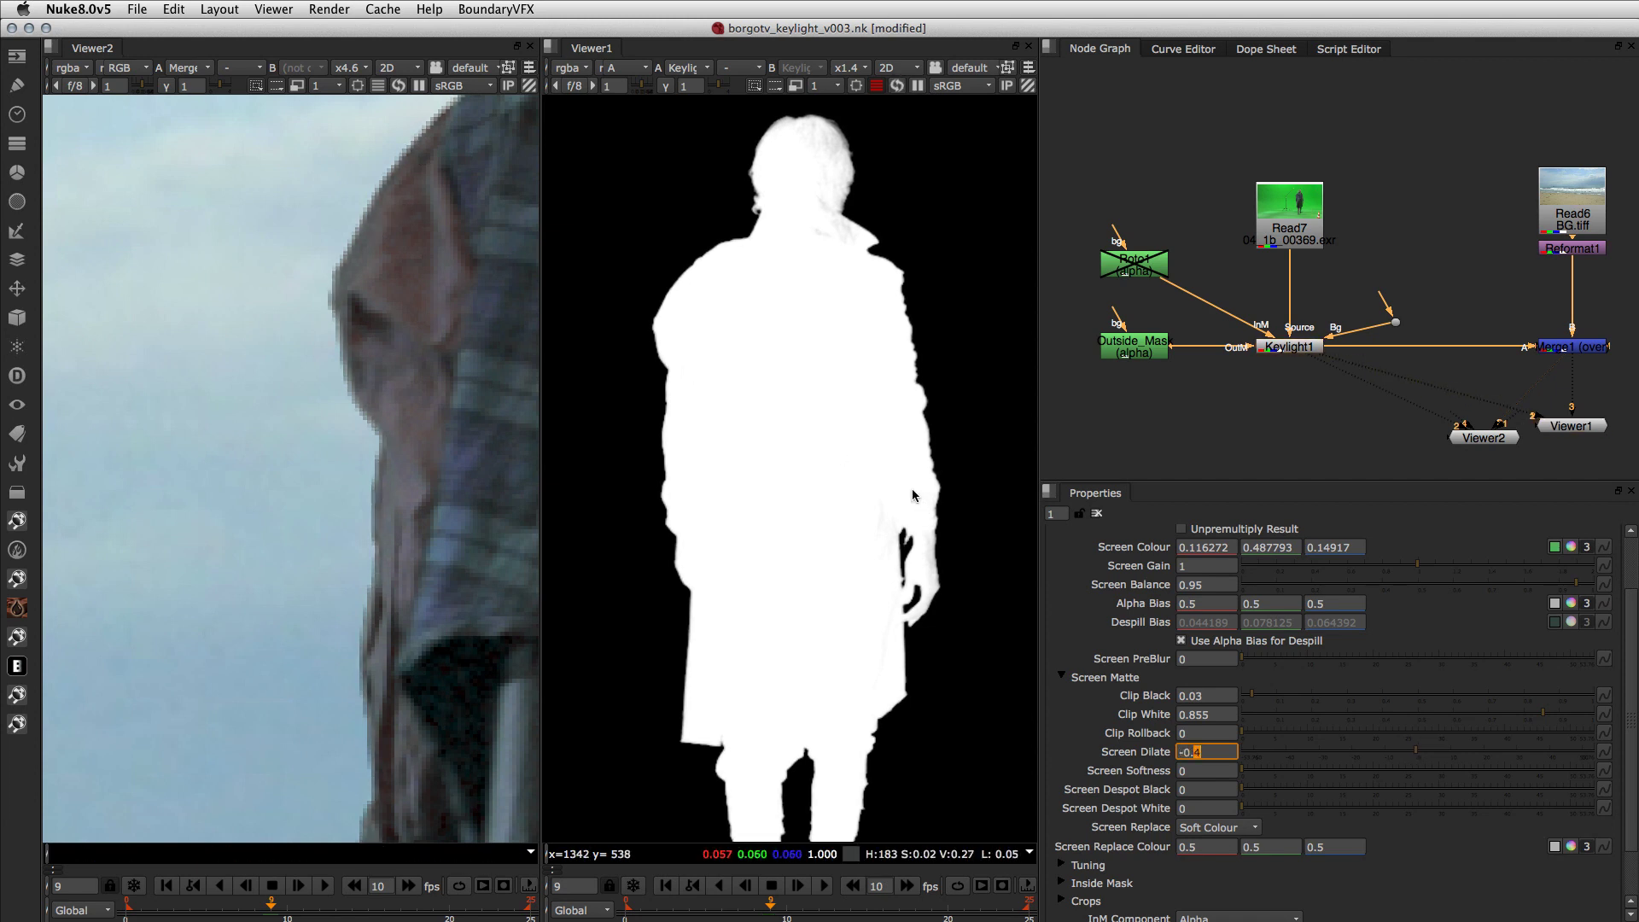
# Step: Set Screen Dilate to -0.3 and show the whole actor in the composite at 100% scale
pyautogui.press('Up')
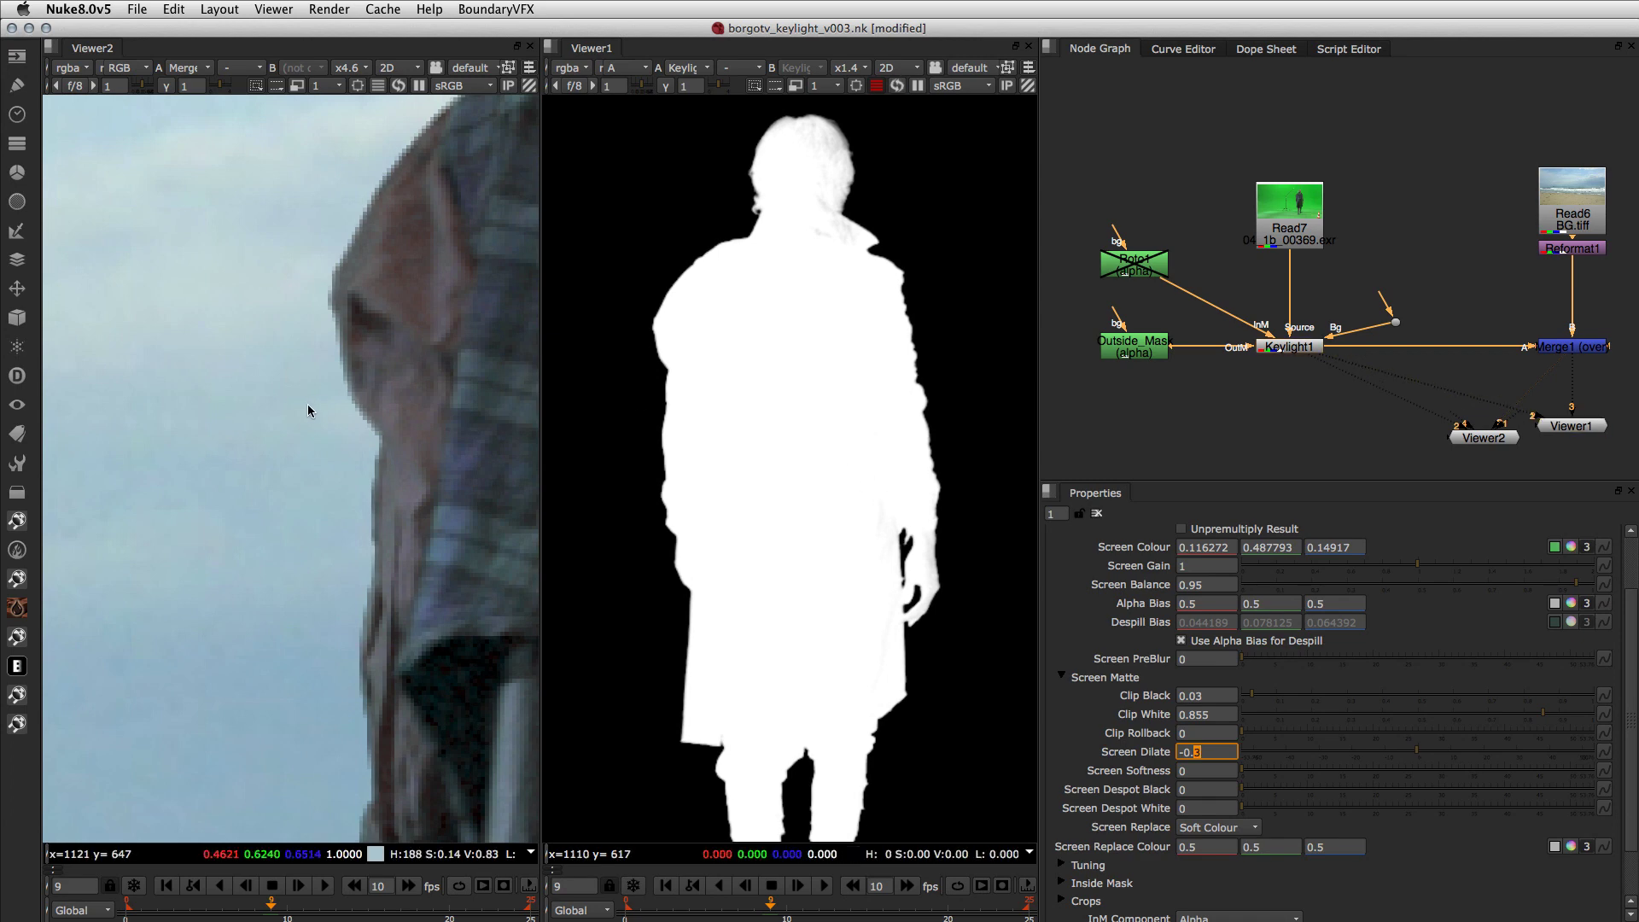
pyautogui.click(314, 418)
pyautogui.press('f')
pyautogui.press('super+1')
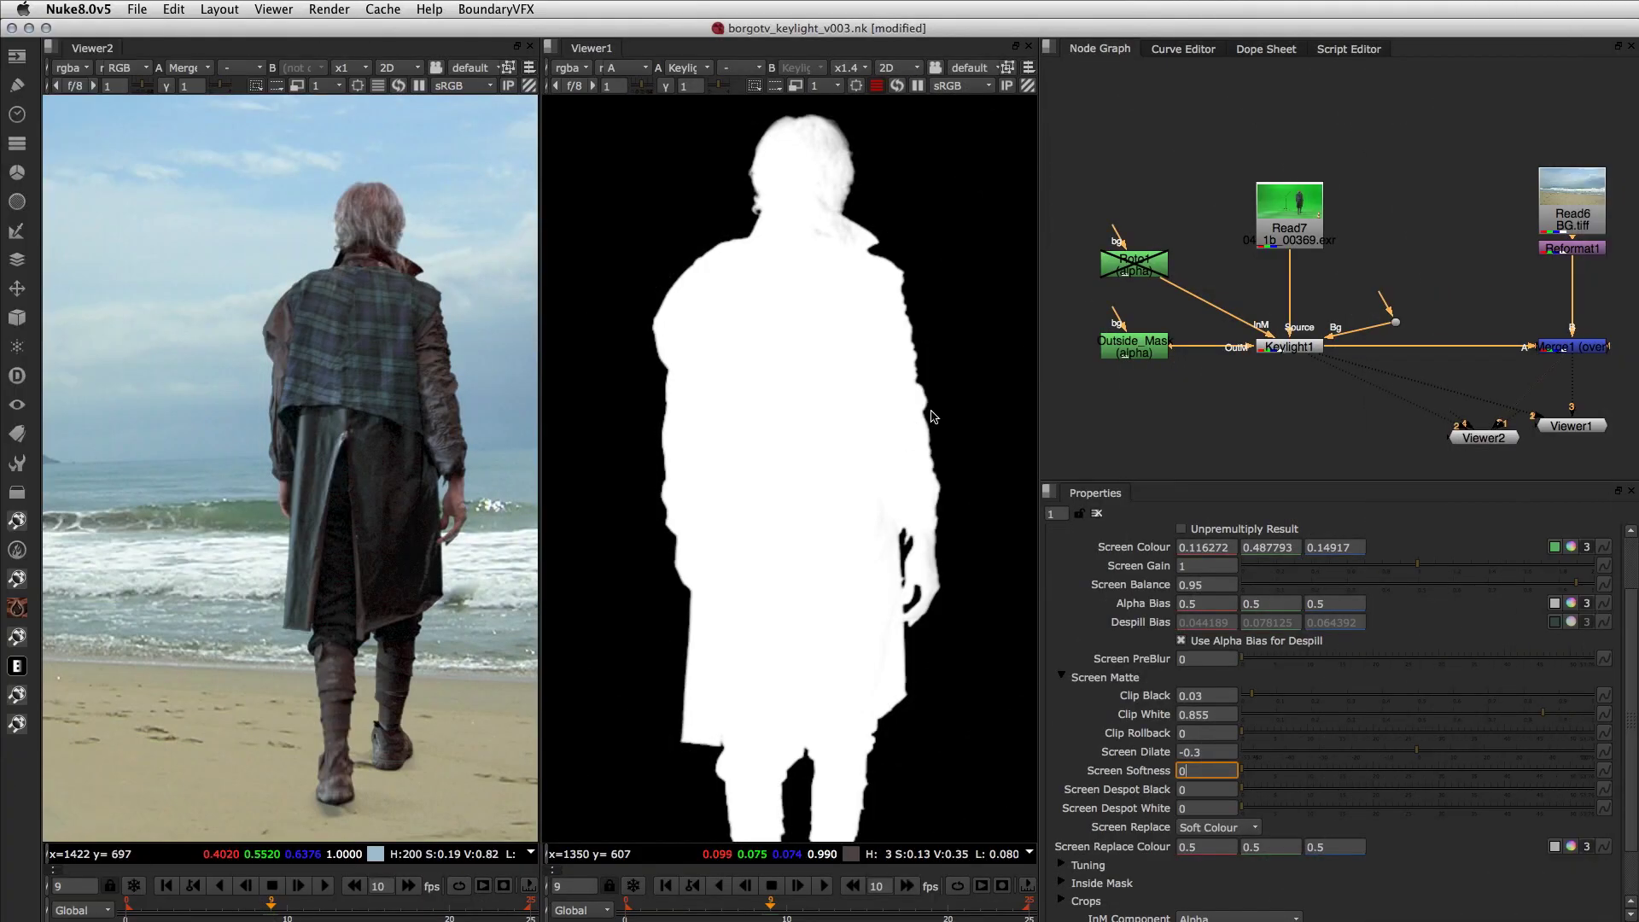
pyautogui.moveTo(1243, 772)
pyautogui.mouseDown()
pyautogui.moveTo(1353, 773)
pyautogui.moveTo(1230, 775)
pyautogui.mouseUp()
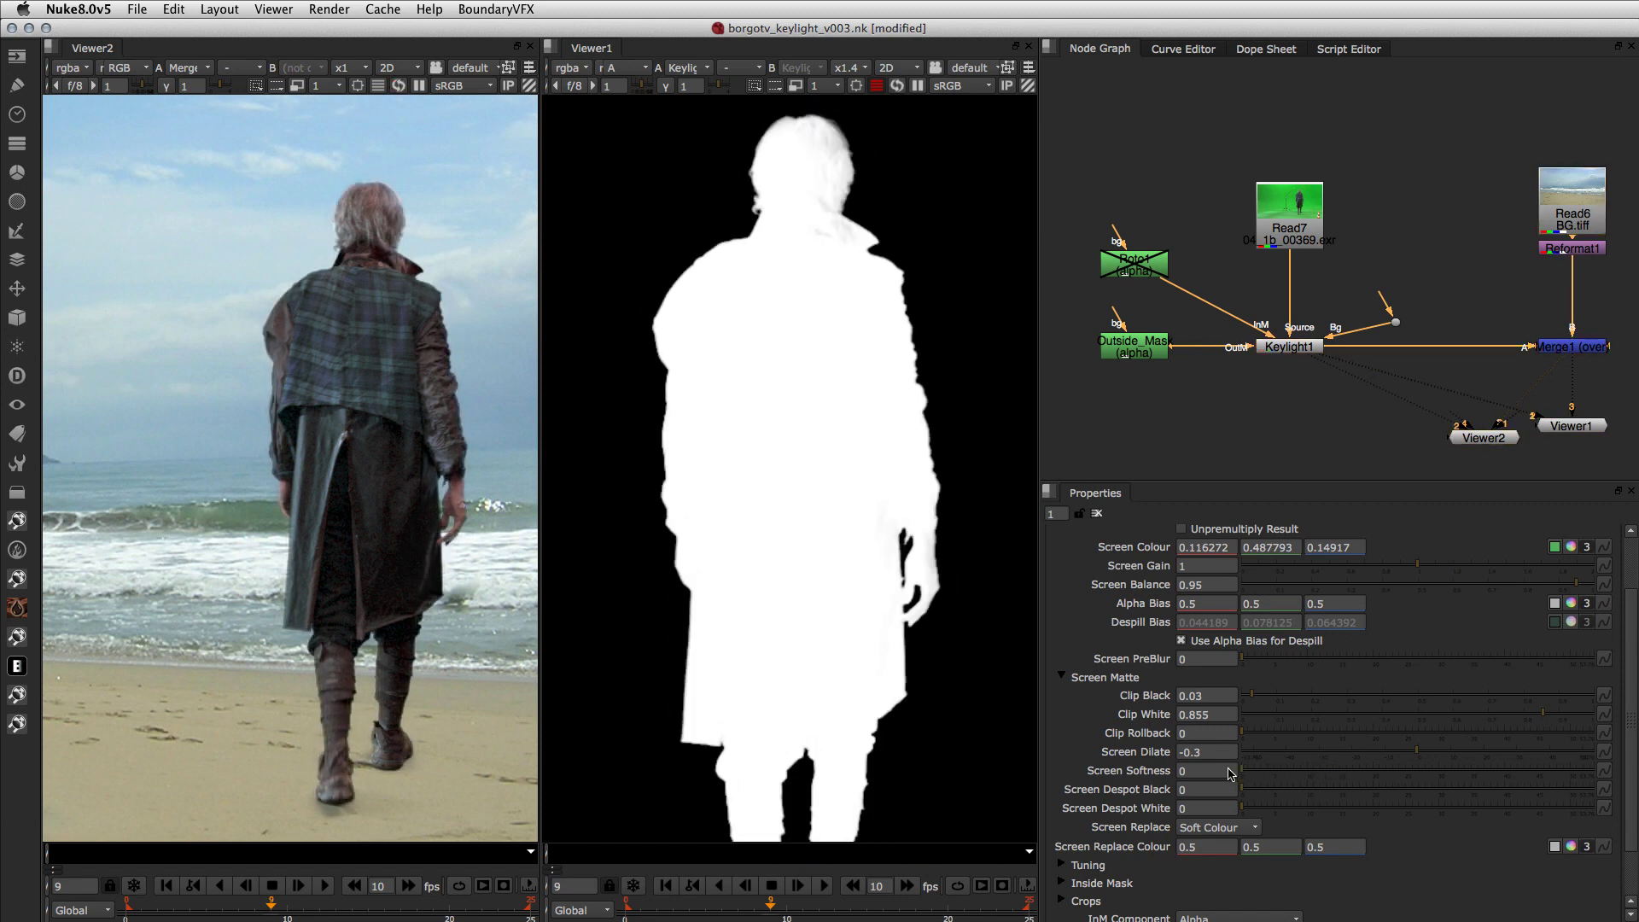
pyautogui.click(1192, 790)
pyautogui.click(1192, 808)
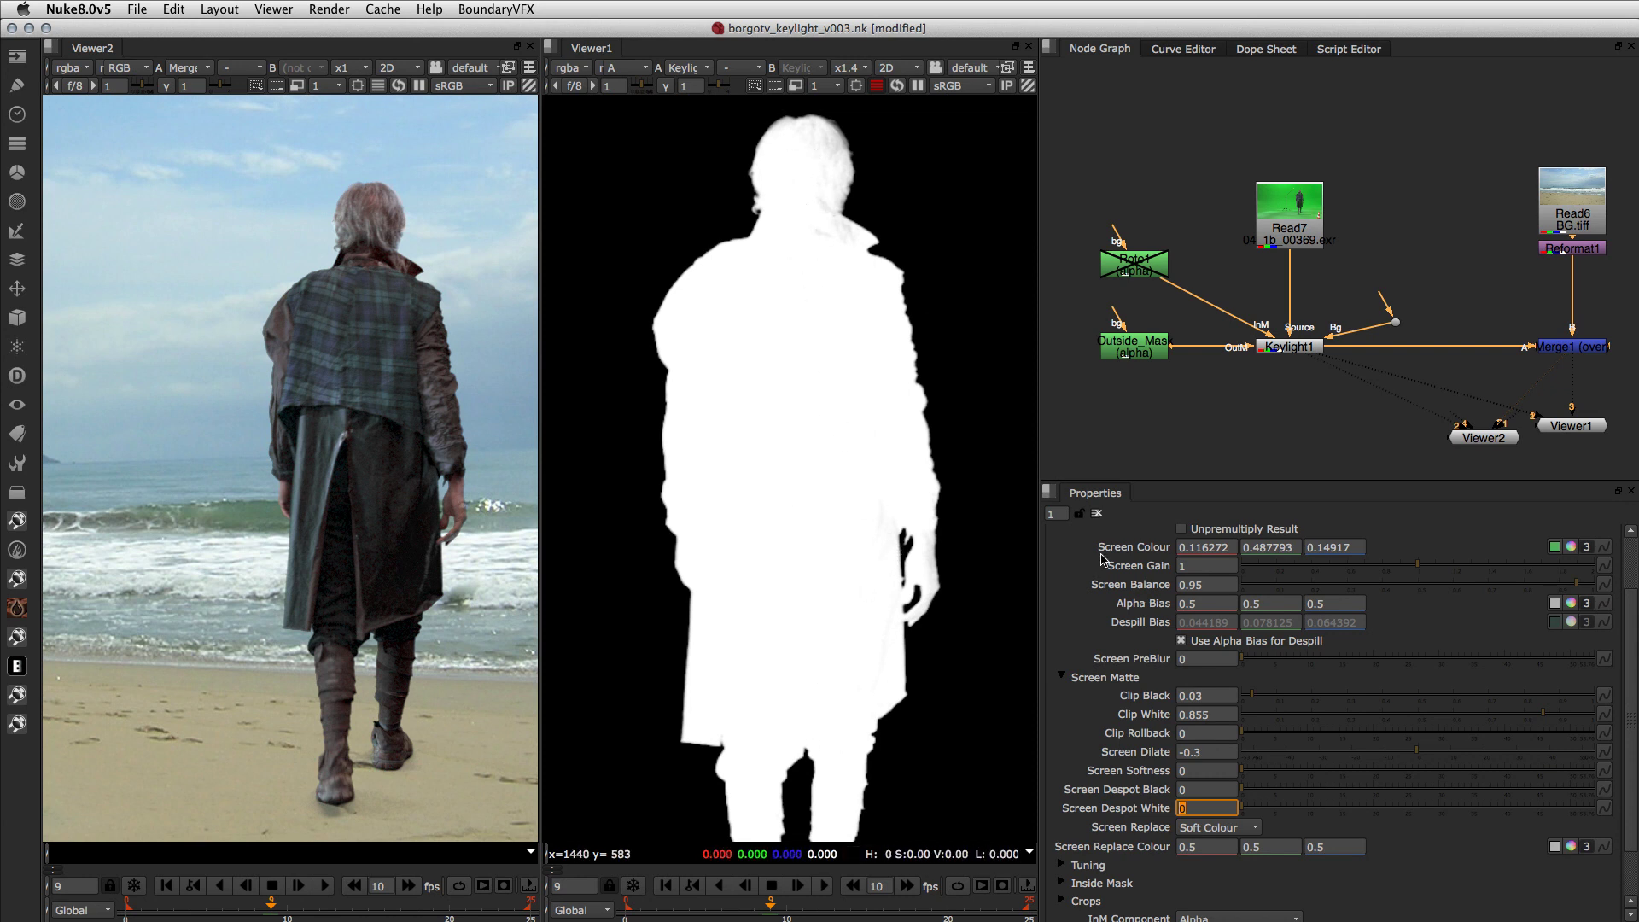
# Step: Set Clip White to 1 and Clip Black to 0.725 to open holes in the actor's matte
pyautogui.click(1286, 713)
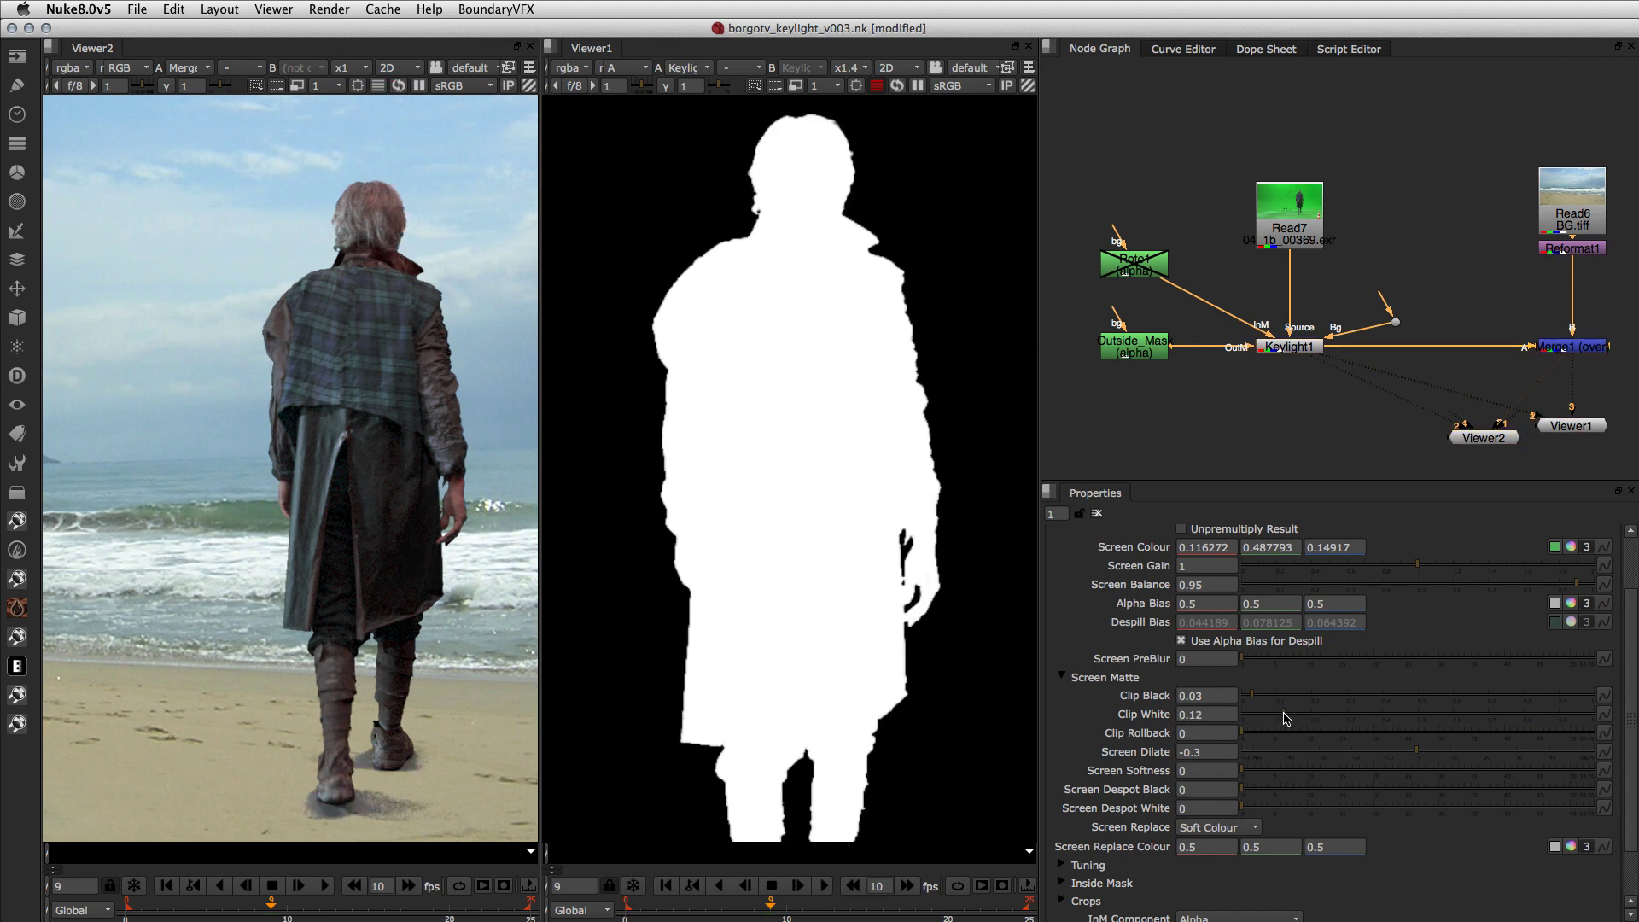
pyautogui.click(1432, 713)
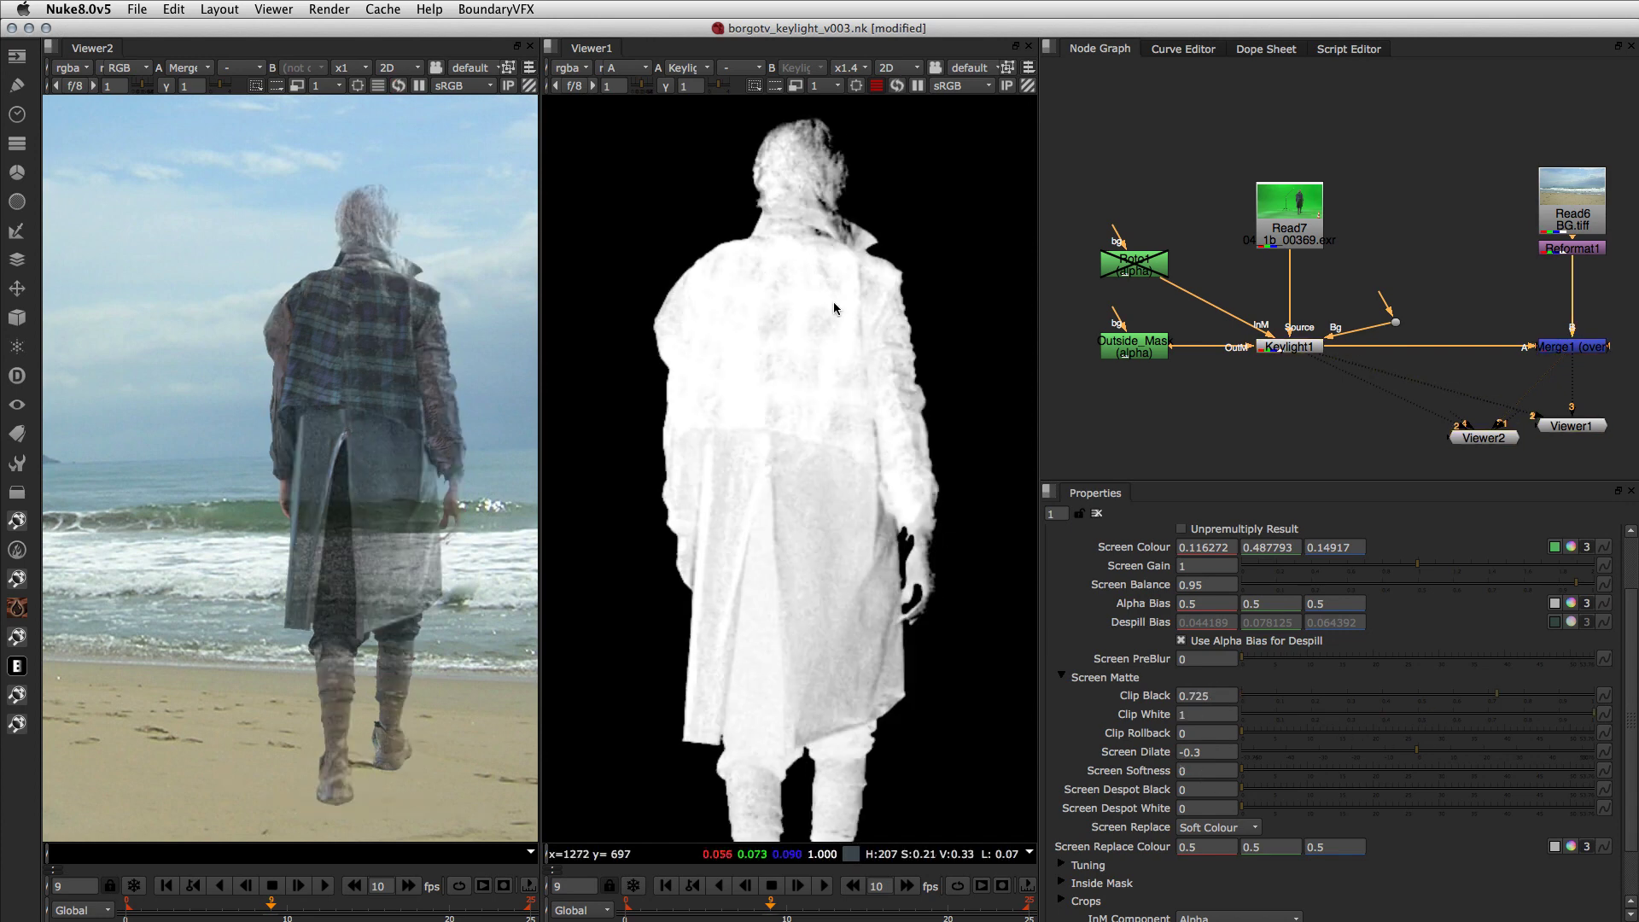
# Step: Try Screen Despot Black at 1 and 0.3 on the matte holes around the collar, and lower it back to 0
pyautogui.scroll(7, 811, 238)
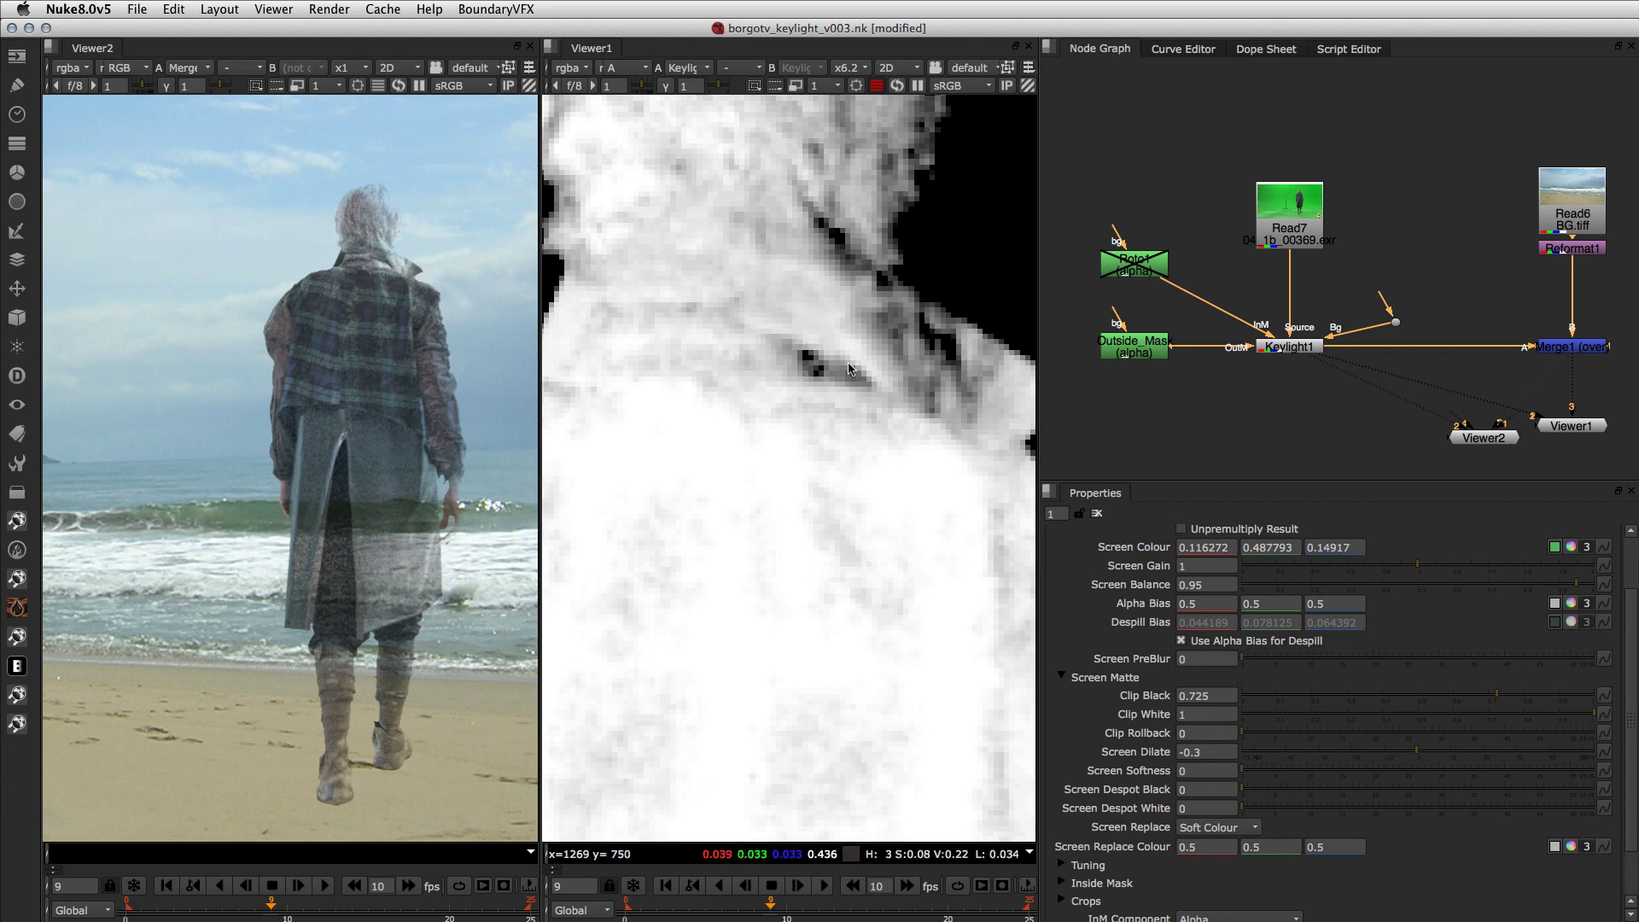
pyautogui.click(1198, 790)
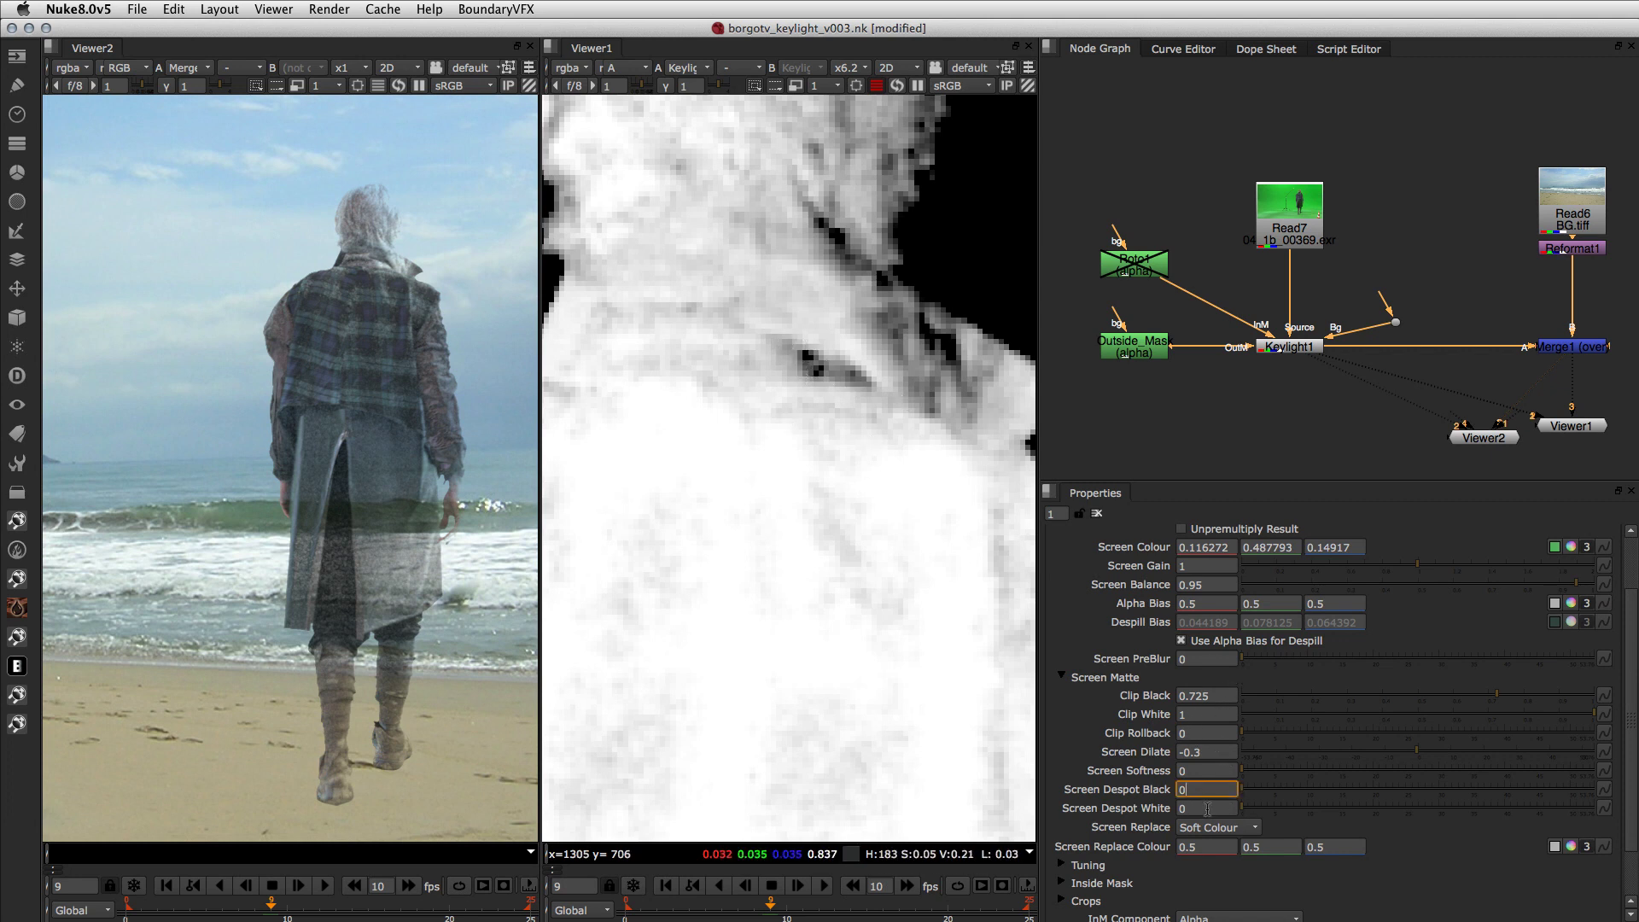
pyautogui.write('1')
pyautogui.press('Return')
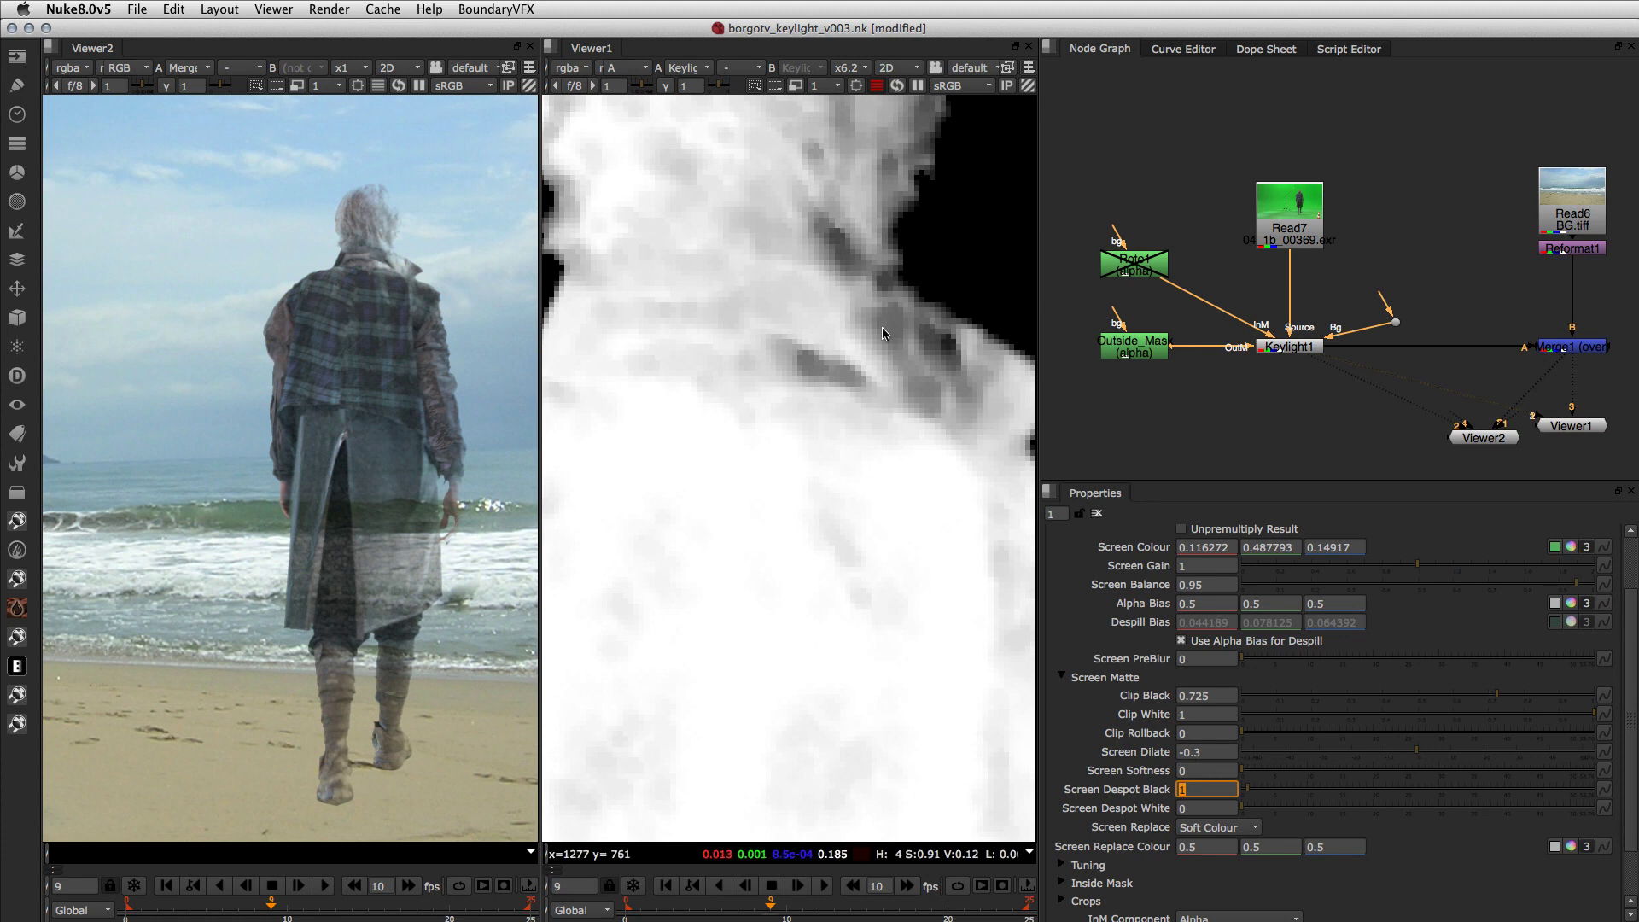
pyautogui.write('0.3')
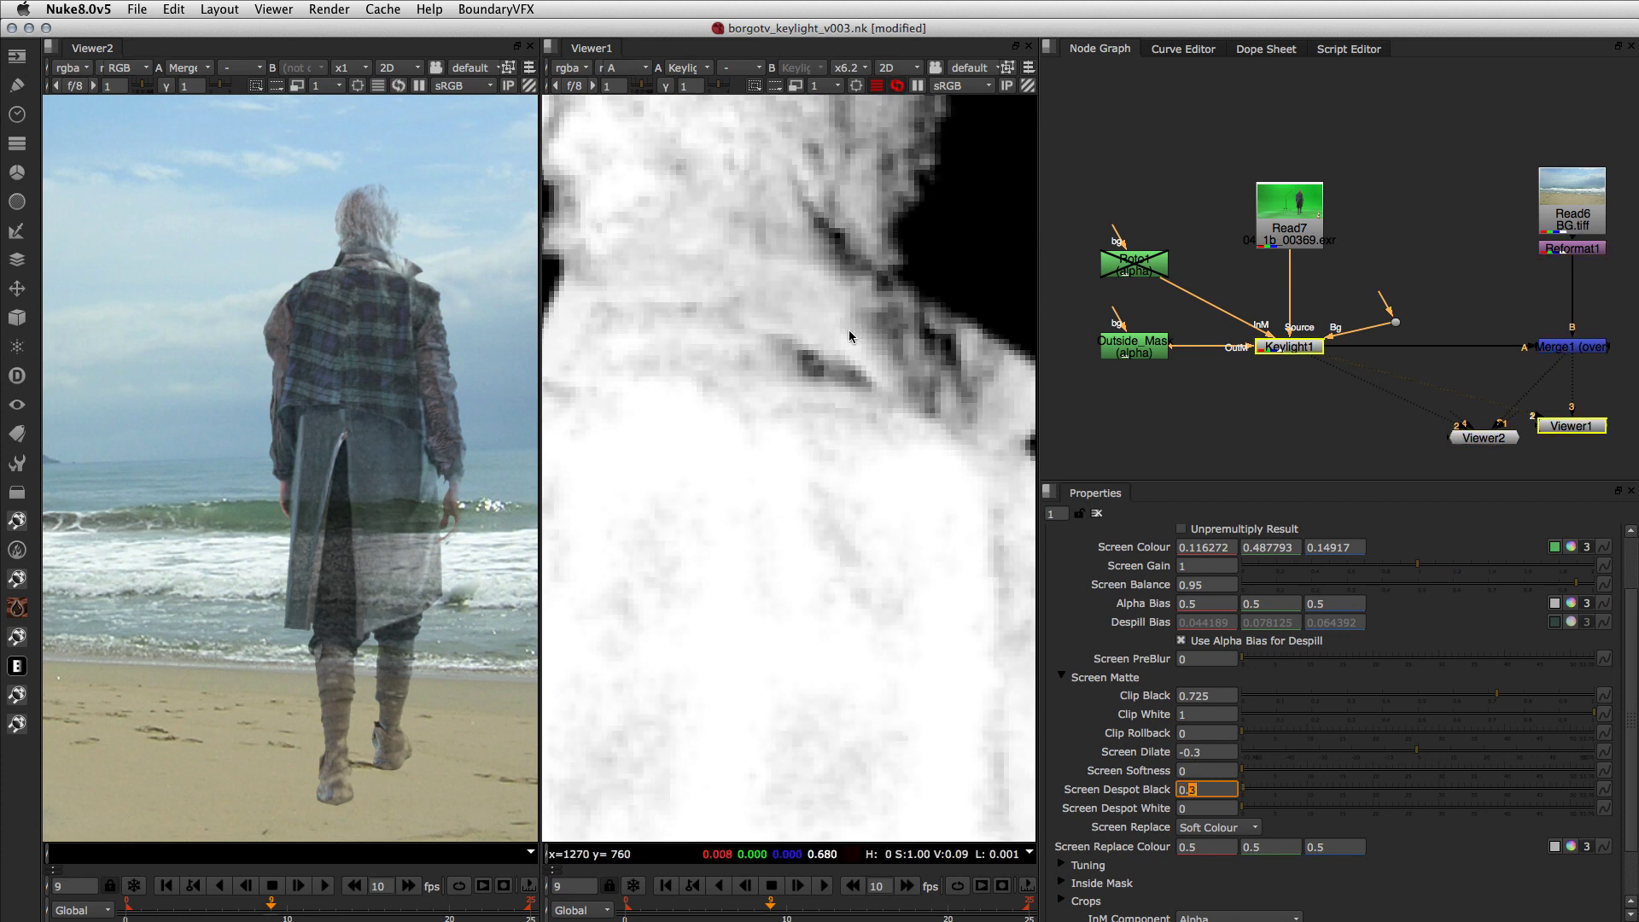
pyautogui.press('Down')
pyautogui.press('Down')
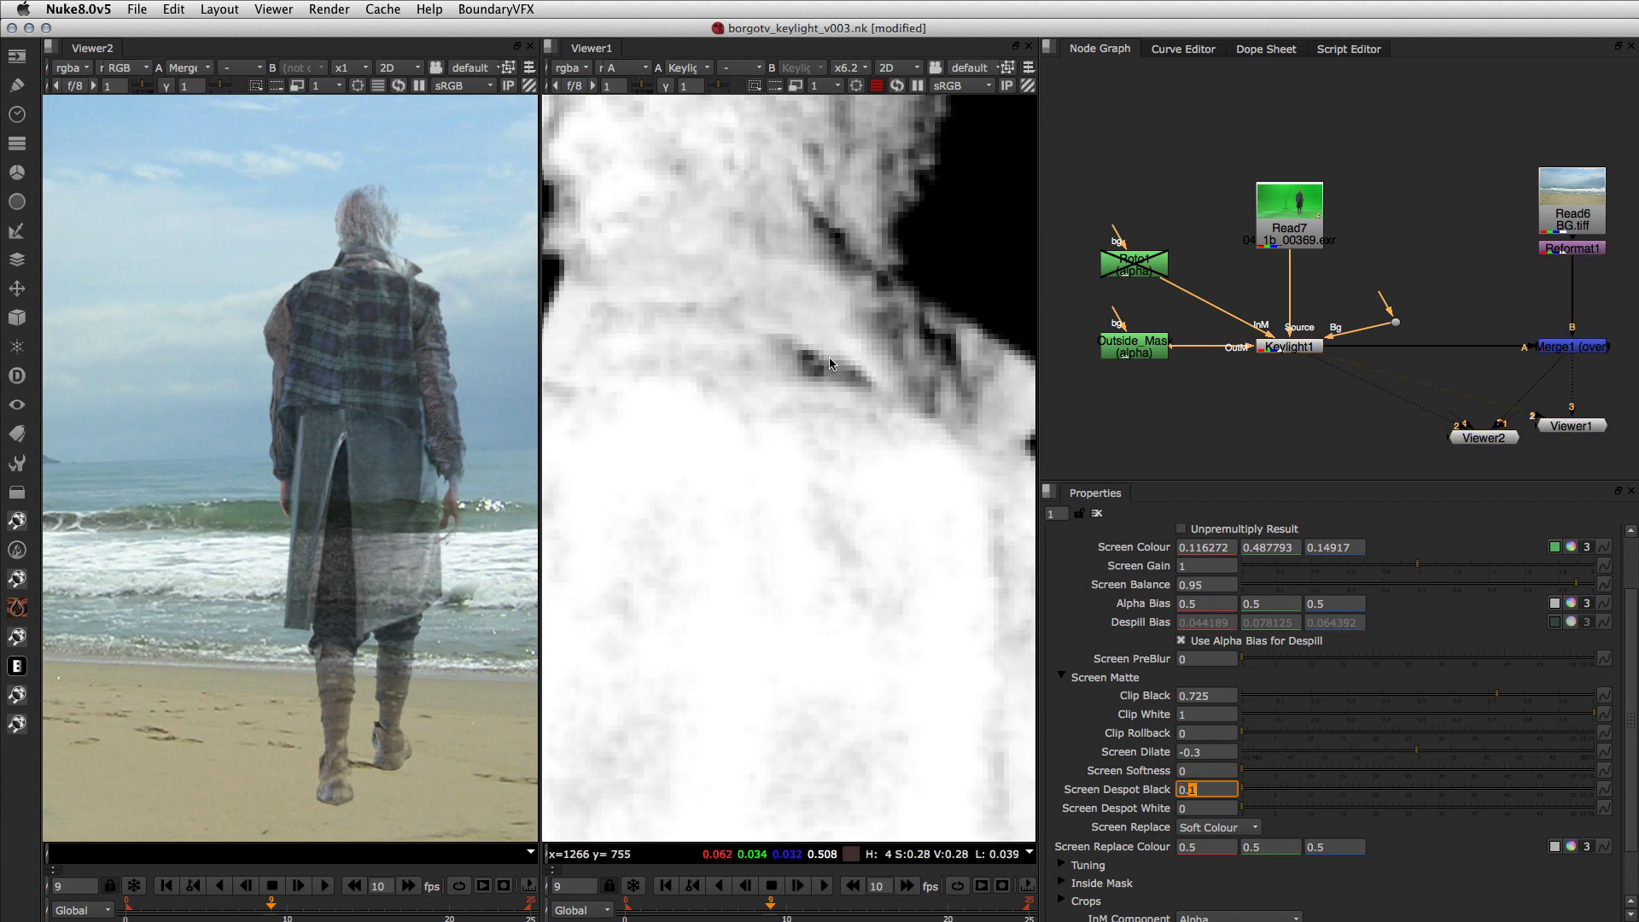
pyautogui.press('Down')
pyautogui.scroll(-7, 830, 423)
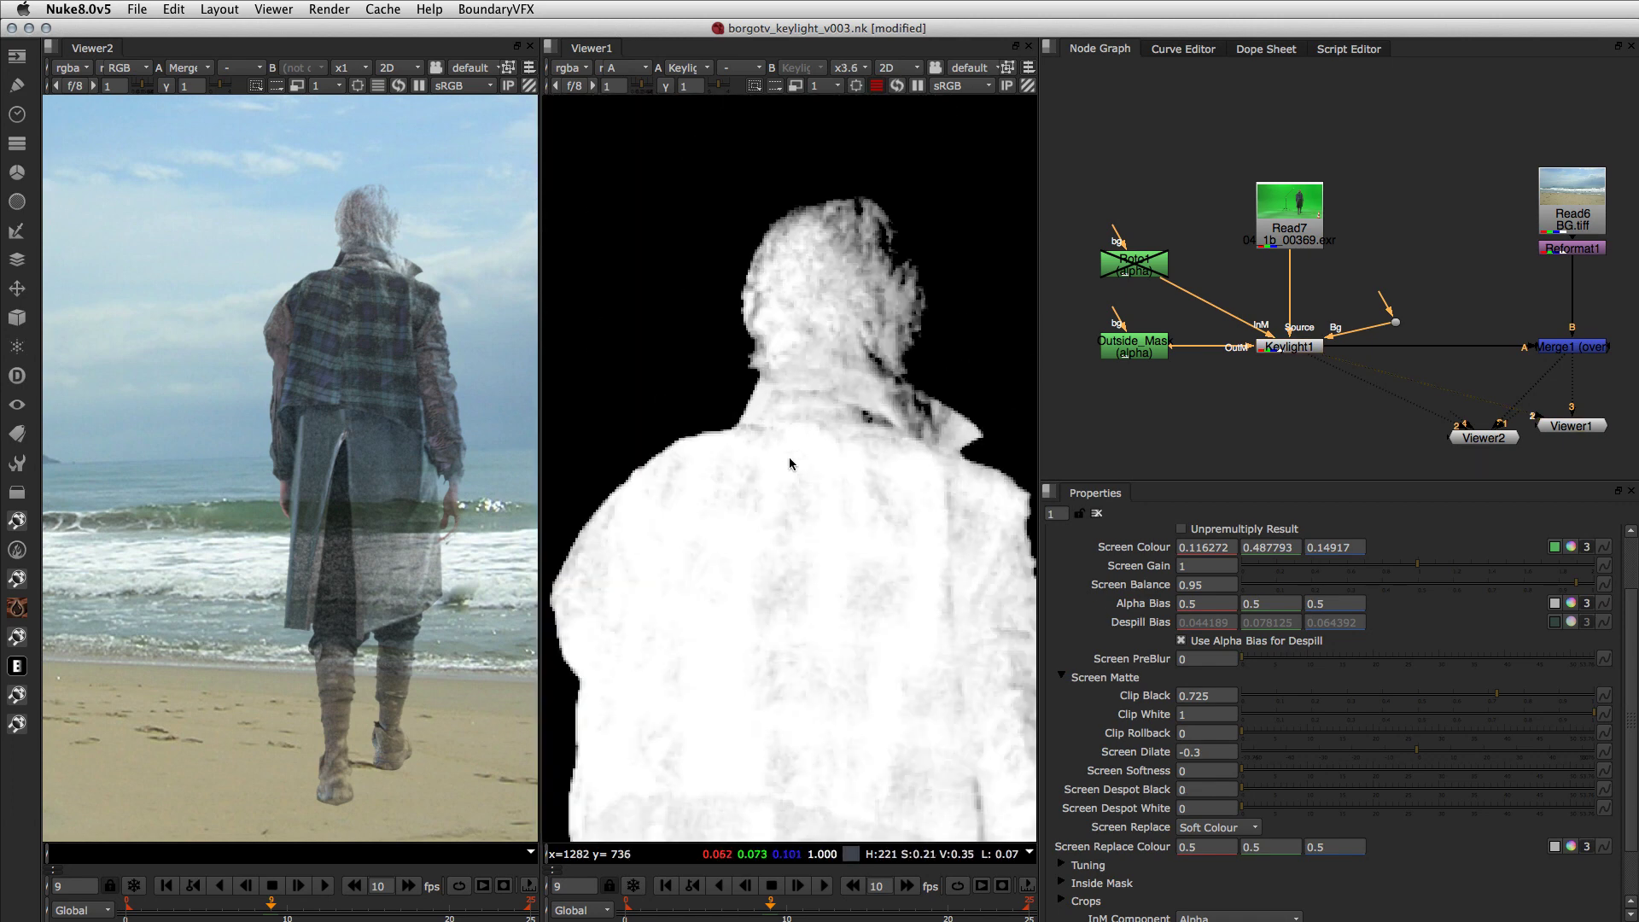
pyautogui.moveTo(834, 384); pyautogui.dragTo(815, 263, button='middle')
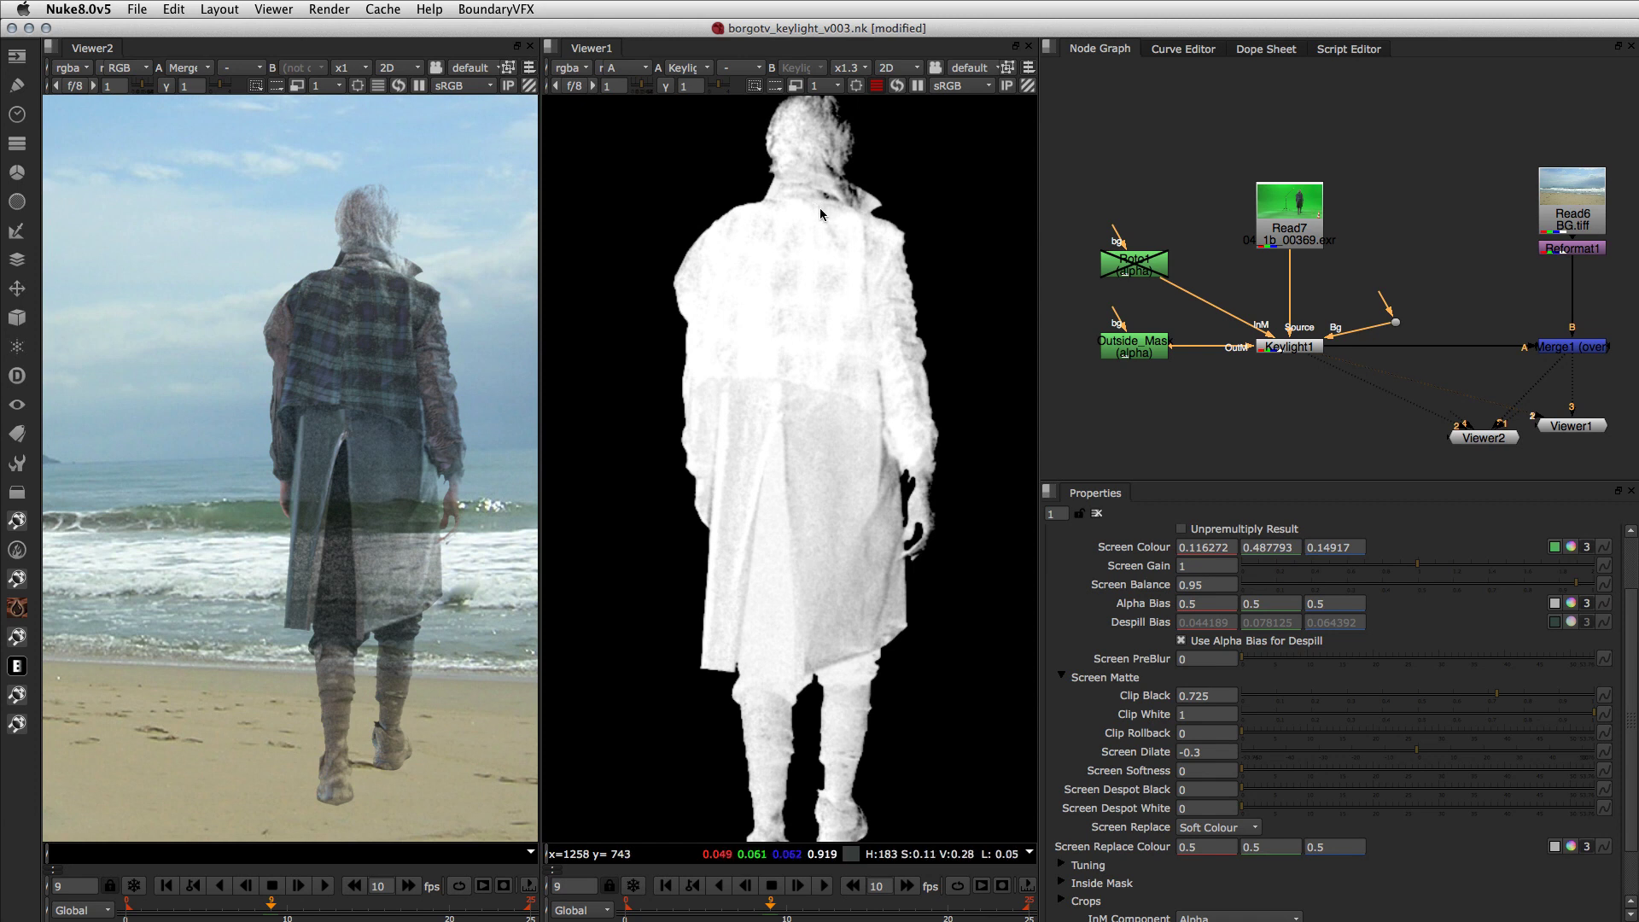
# Step: Reposition the Roto1 and Outside_Mask nodes slightly beside Keylight1 to space them apart
pyautogui.moveTo(1134, 345); pyautogui.dragTo(1138, 345)
pyautogui.moveTo(1127, 264); pyautogui.dragTo(1124, 245)
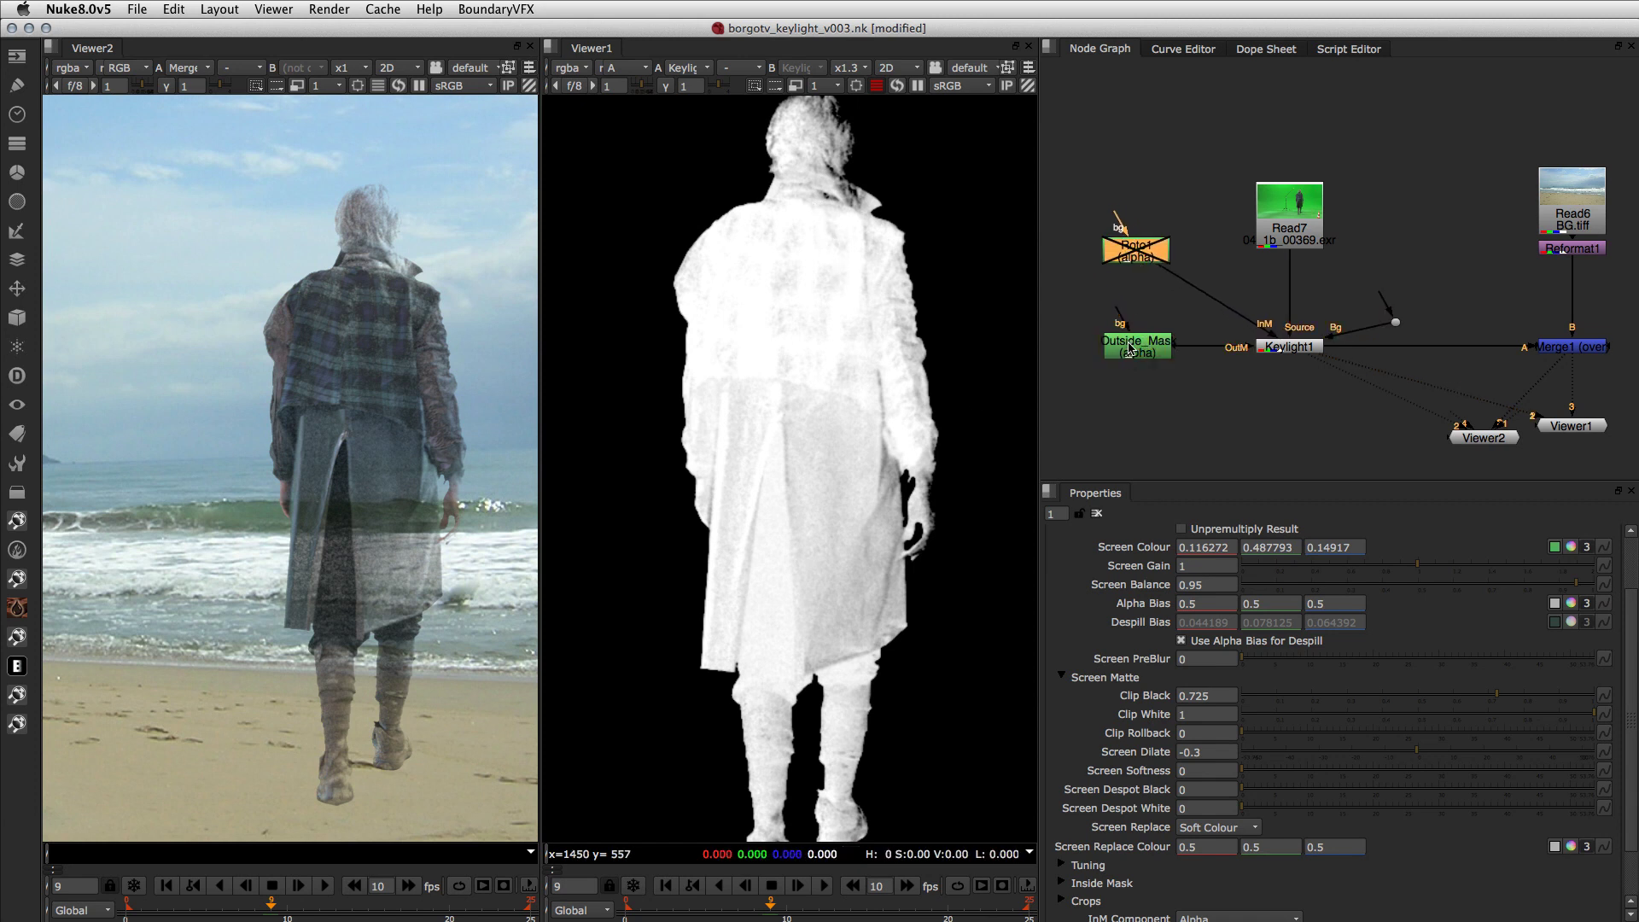
pyautogui.moveTo(1127, 344); pyautogui.dragTo(1133, 329)
pyautogui.click(1194, 789)
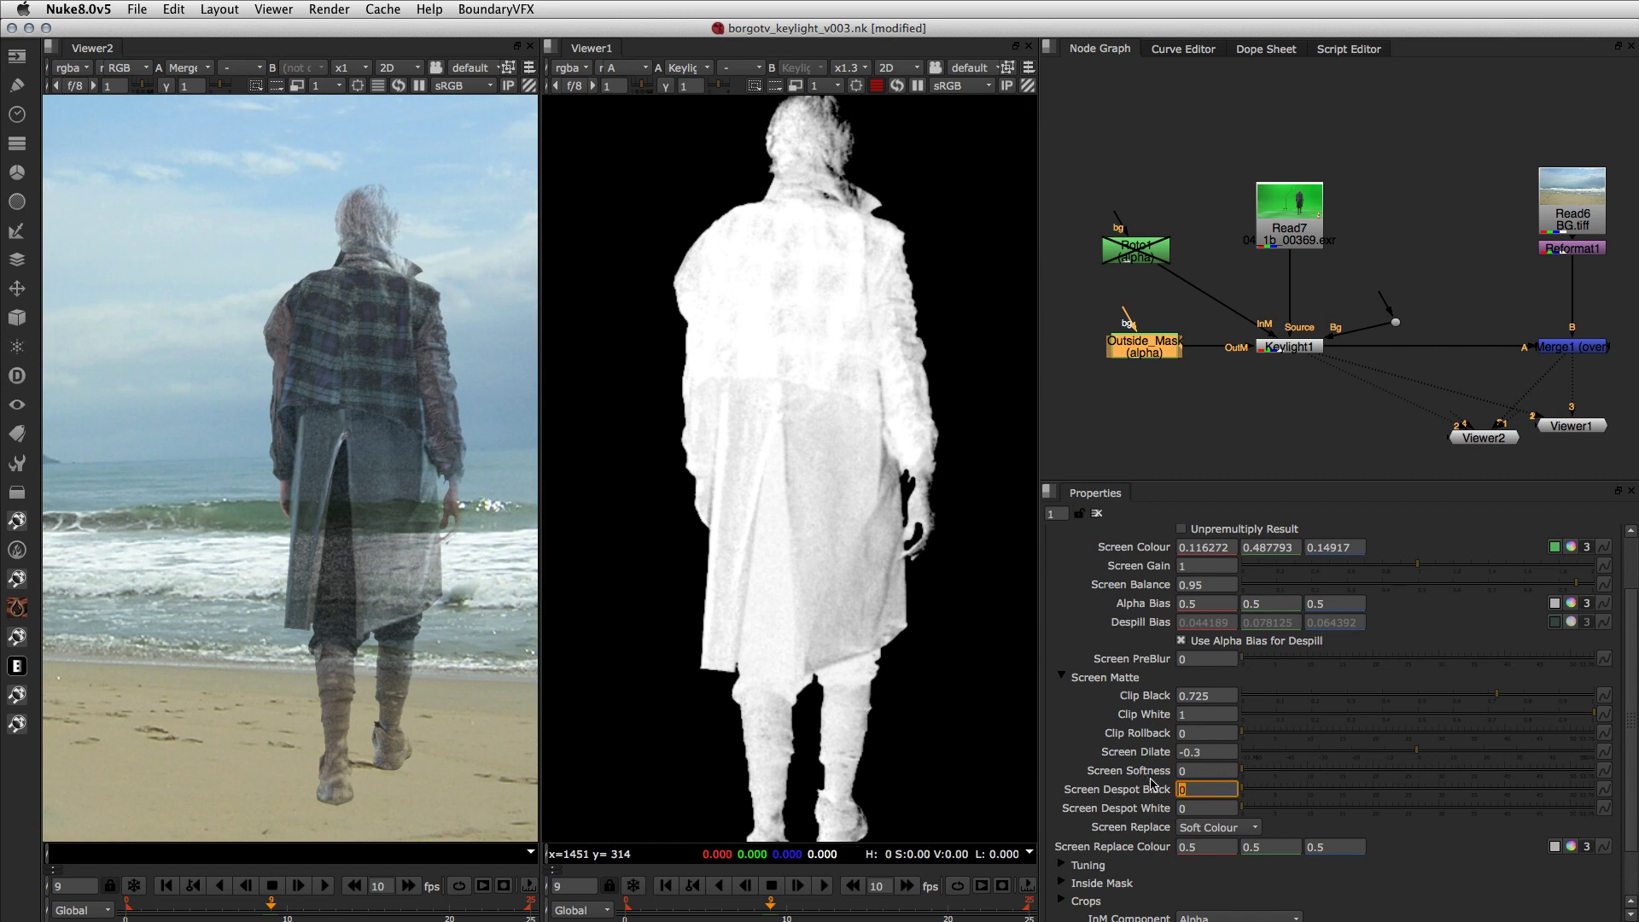
pyautogui.click(1197, 809)
pyautogui.click(1142, 421)
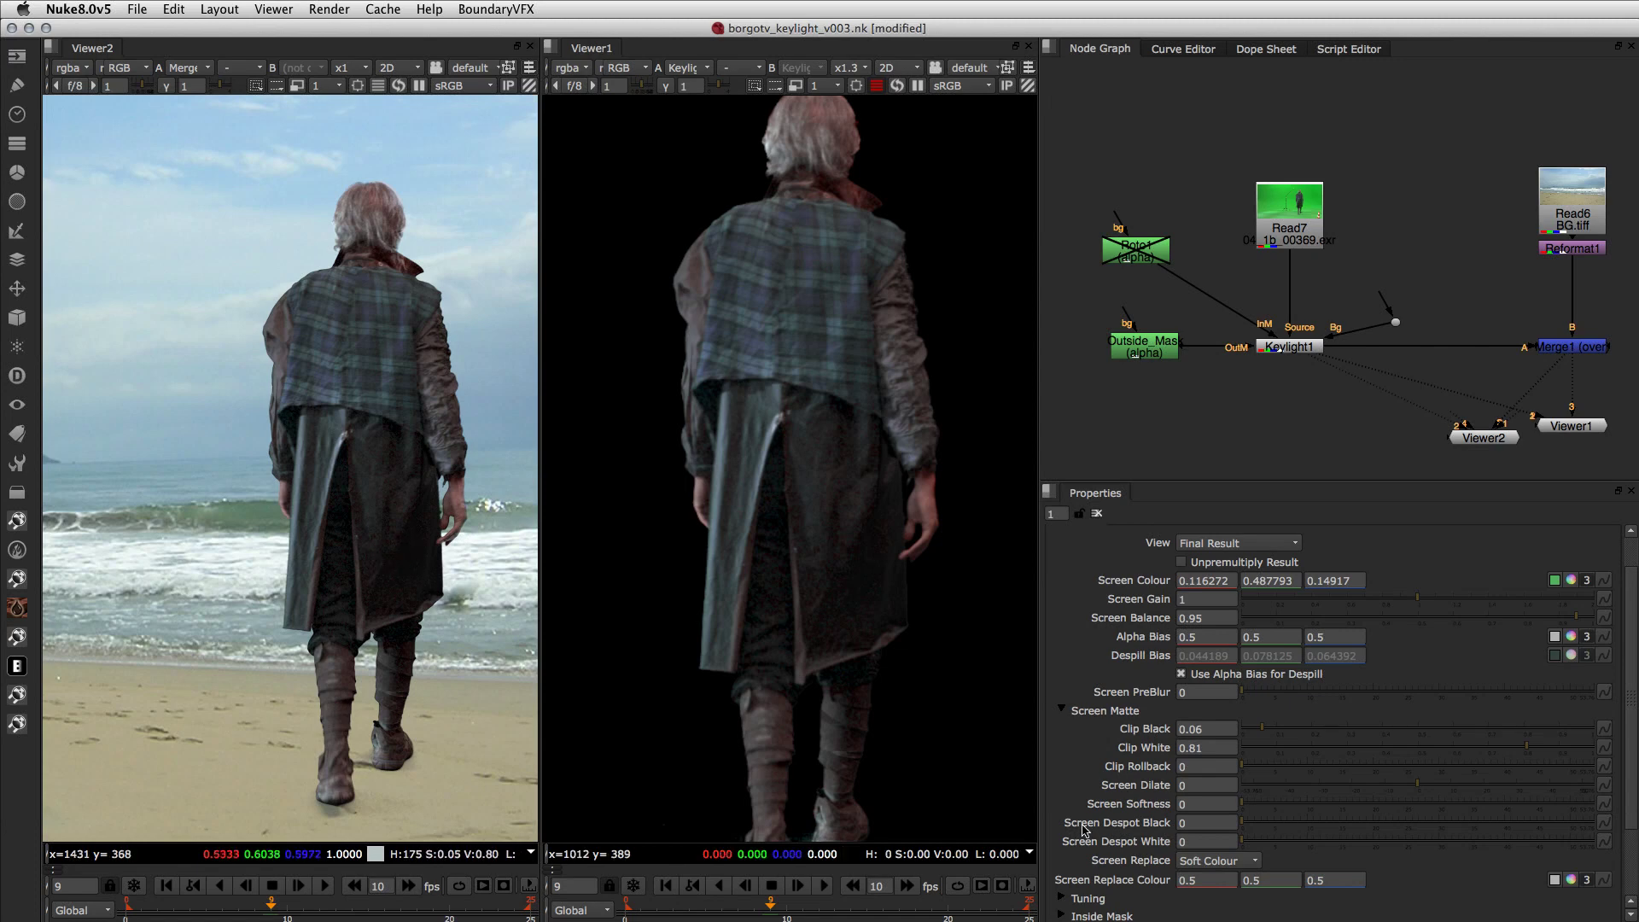
# Step: Keep Screen Replace on Soft Colour and set Screen Dilate to 29 to expose the replacement colour around the actor
pyautogui.click(1214, 864)
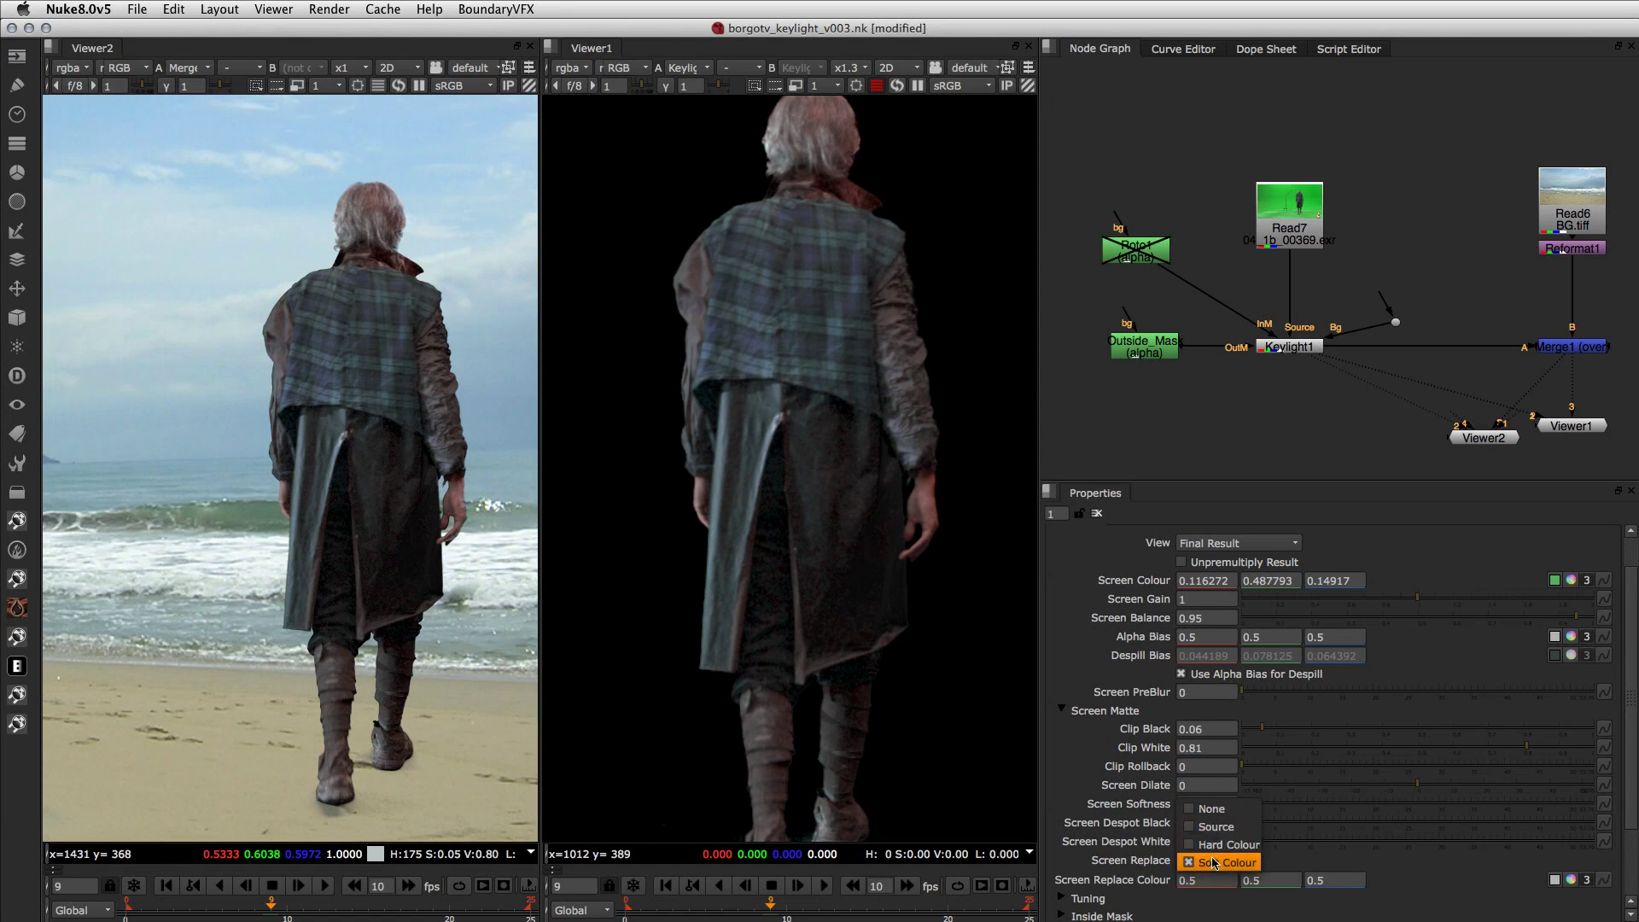
pyautogui.click(1215, 864)
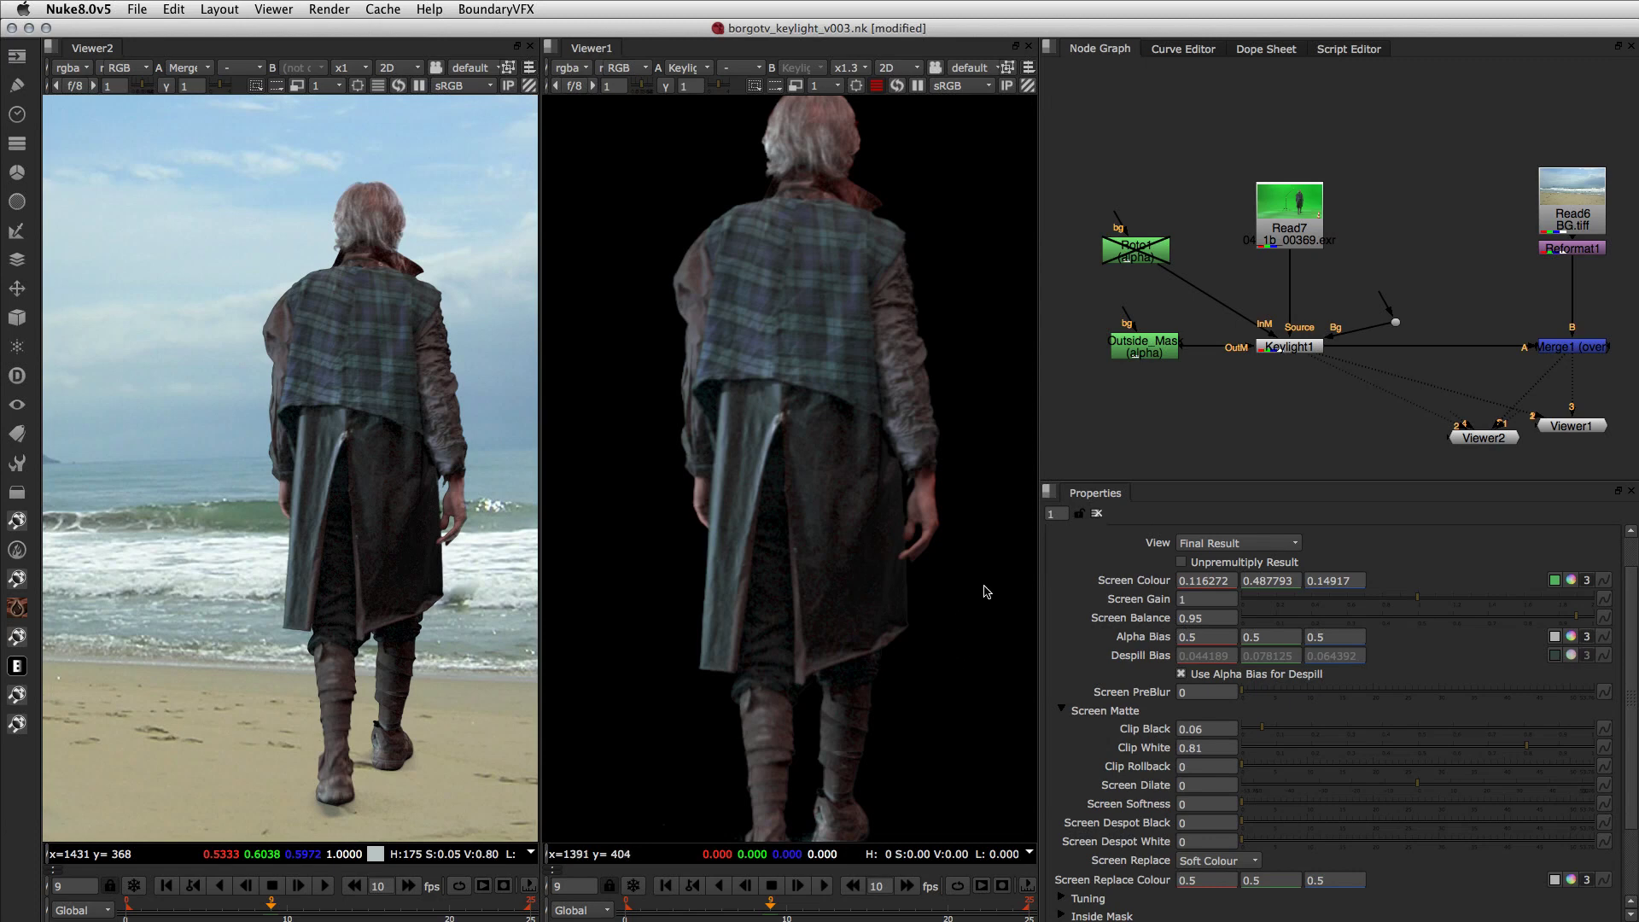
pyautogui.moveTo(1422, 787); pyautogui.dragTo(1514, 791)
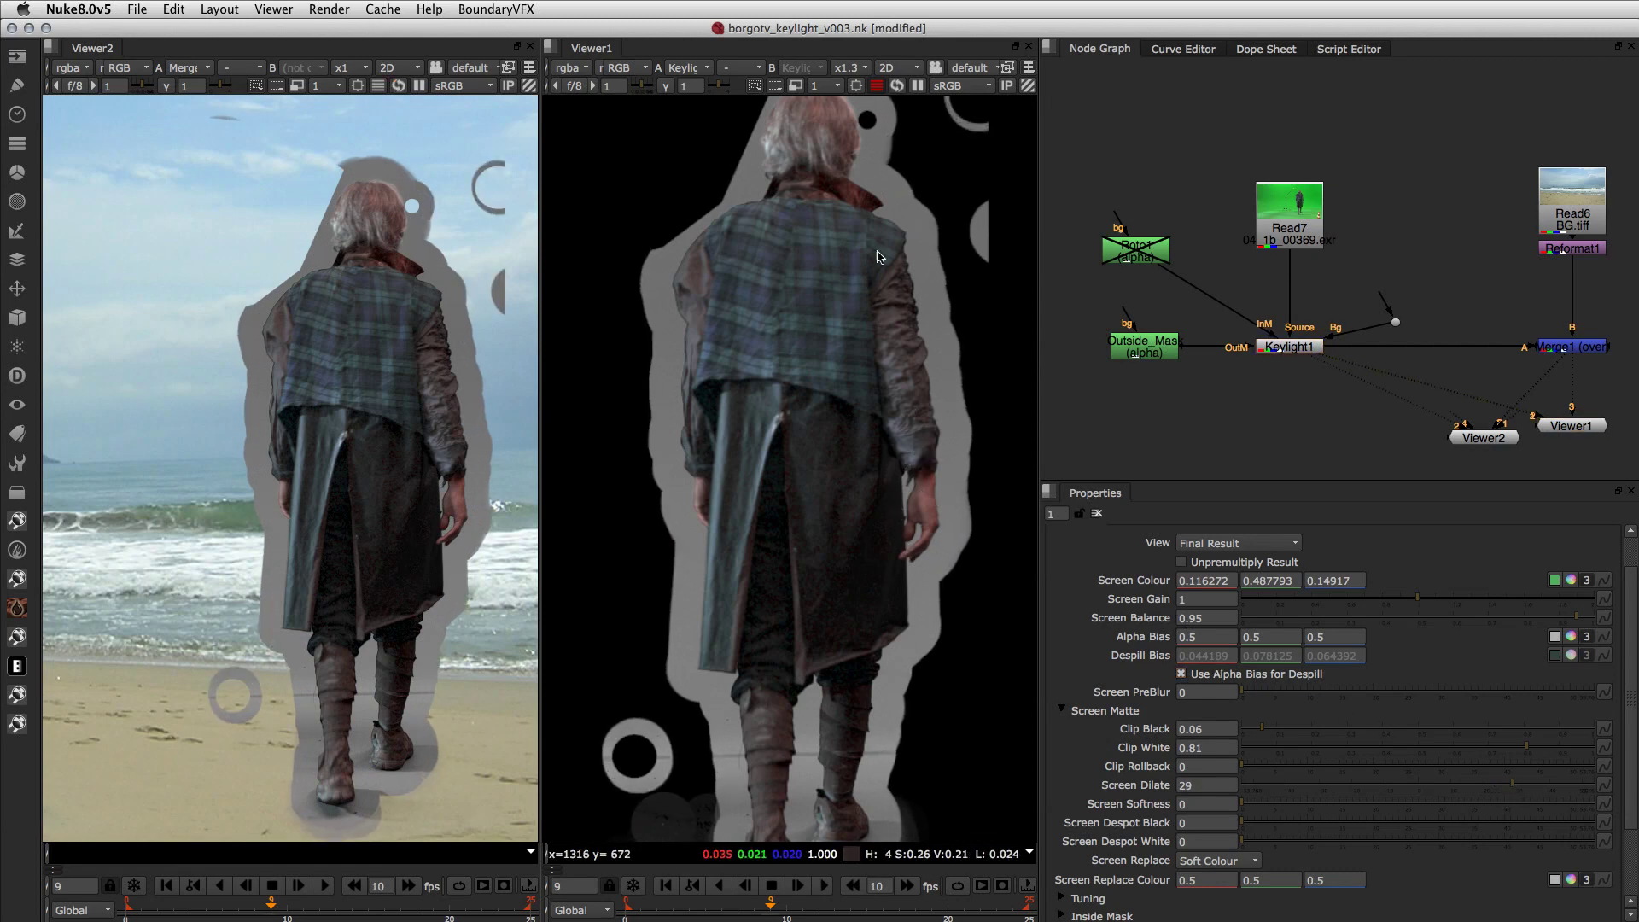
pyautogui.click(1213, 784)
pyautogui.click(1200, 878)
pyautogui.click(1252, 879)
pyautogui.click(1335, 880)
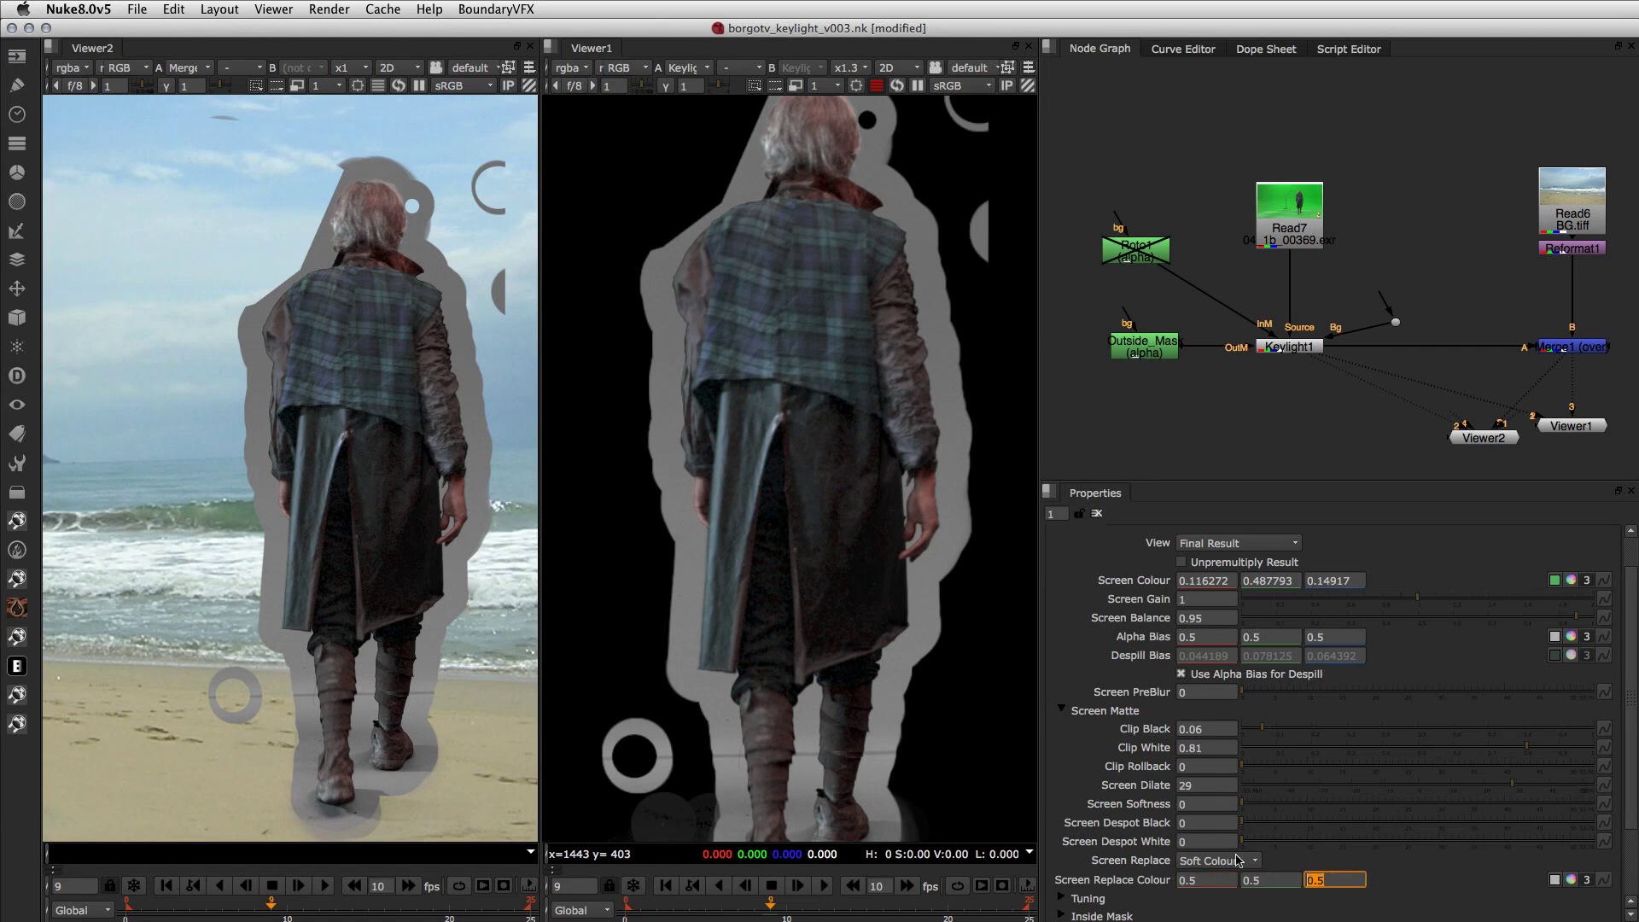
pyautogui.click(1217, 878)
# Step: Compare Hard Colour with Soft Colour as the Screen Replace method on the expanded matte, finishing on Hard Colour
pyautogui.click(1205, 862)
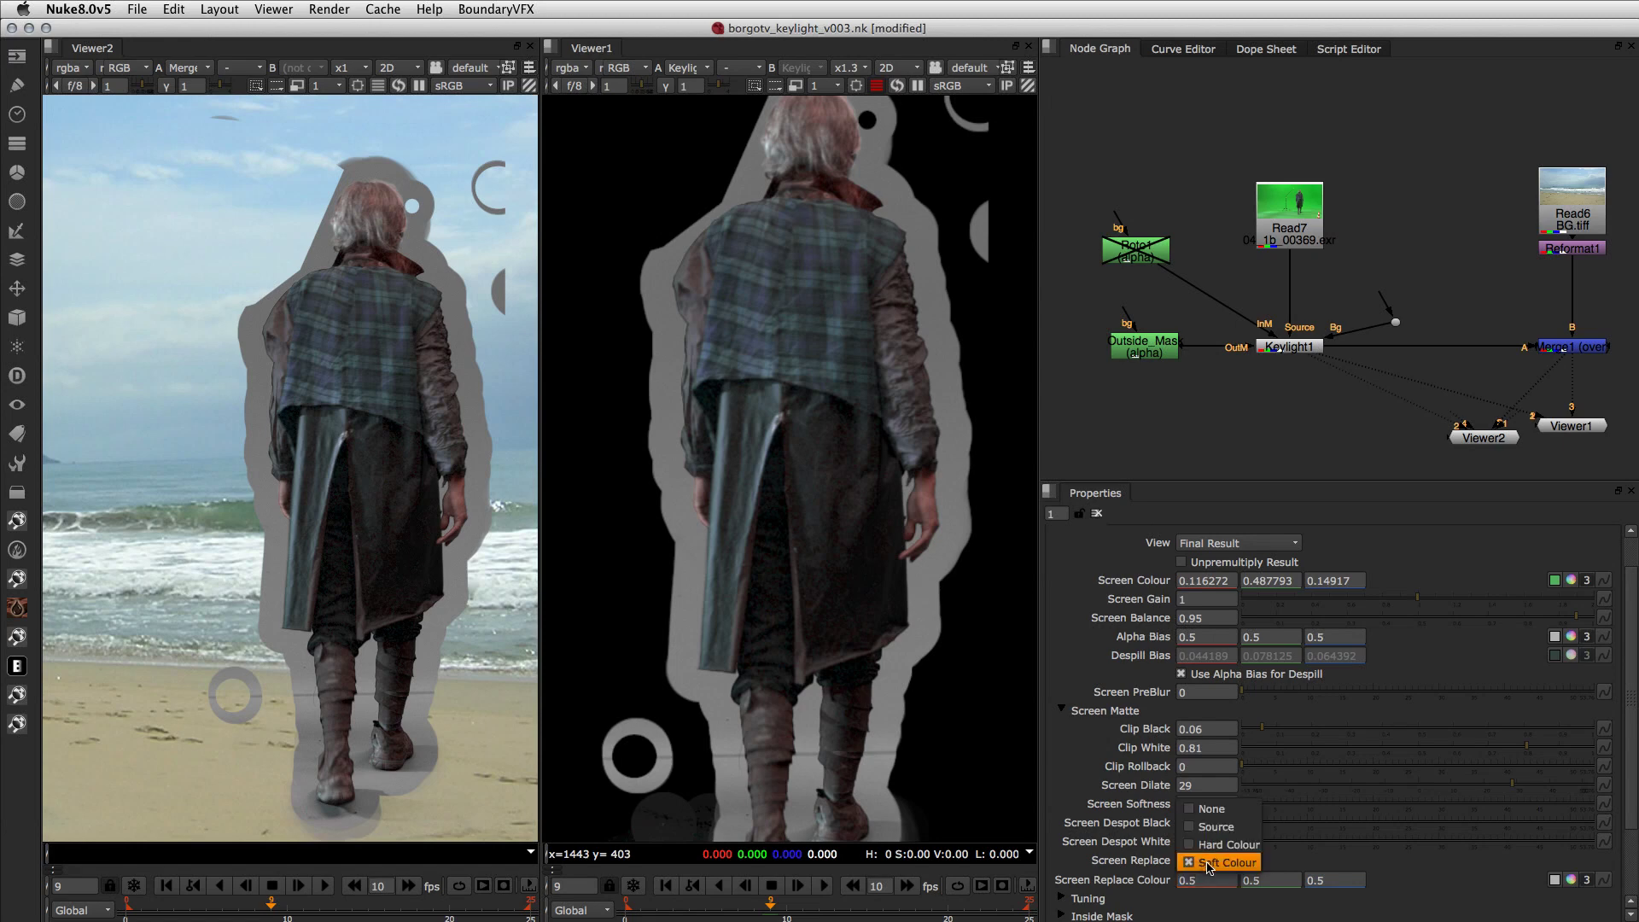
pyautogui.click(1222, 844)
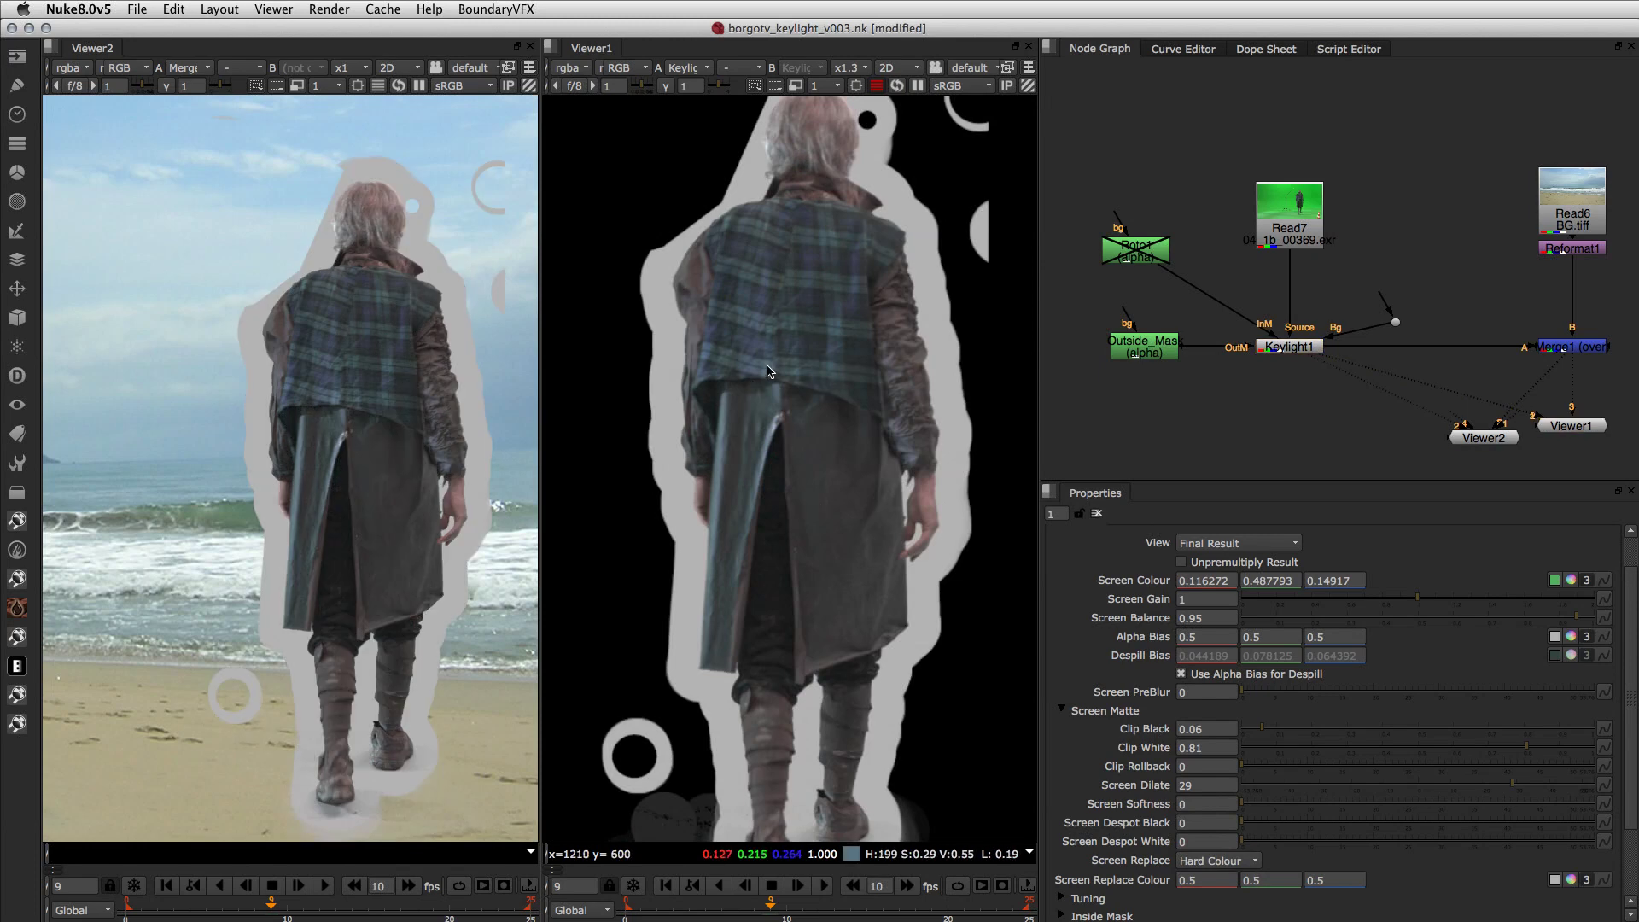
pyautogui.click(1193, 860)
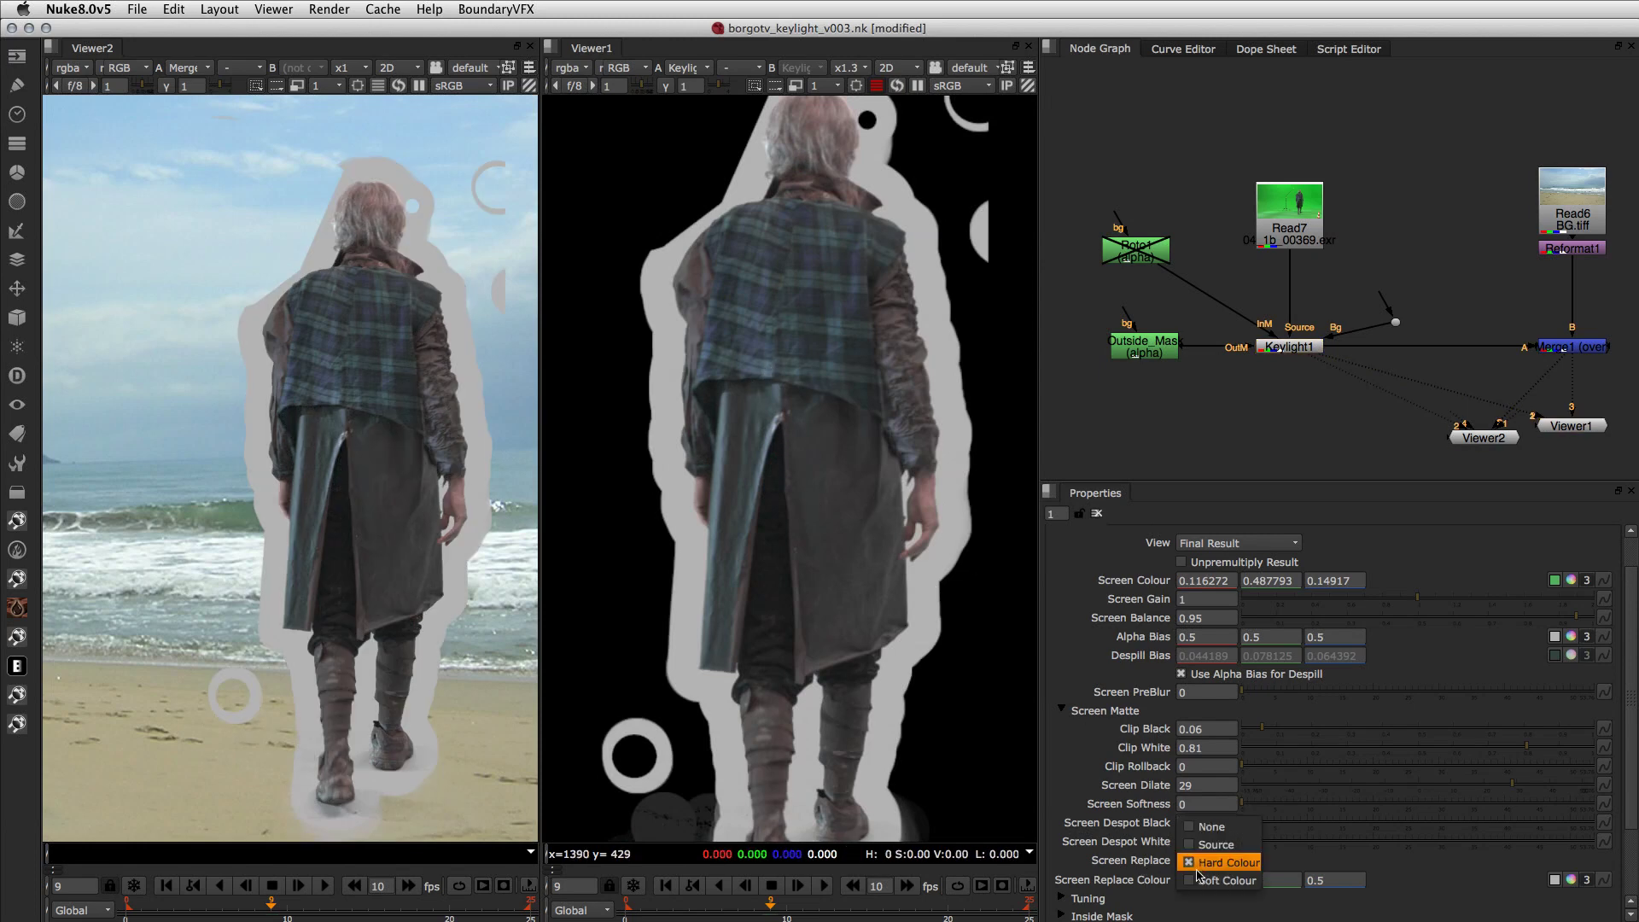
pyautogui.click(1196, 878)
pyautogui.click(1204, 859)
pyautogui.click(1209, 841)
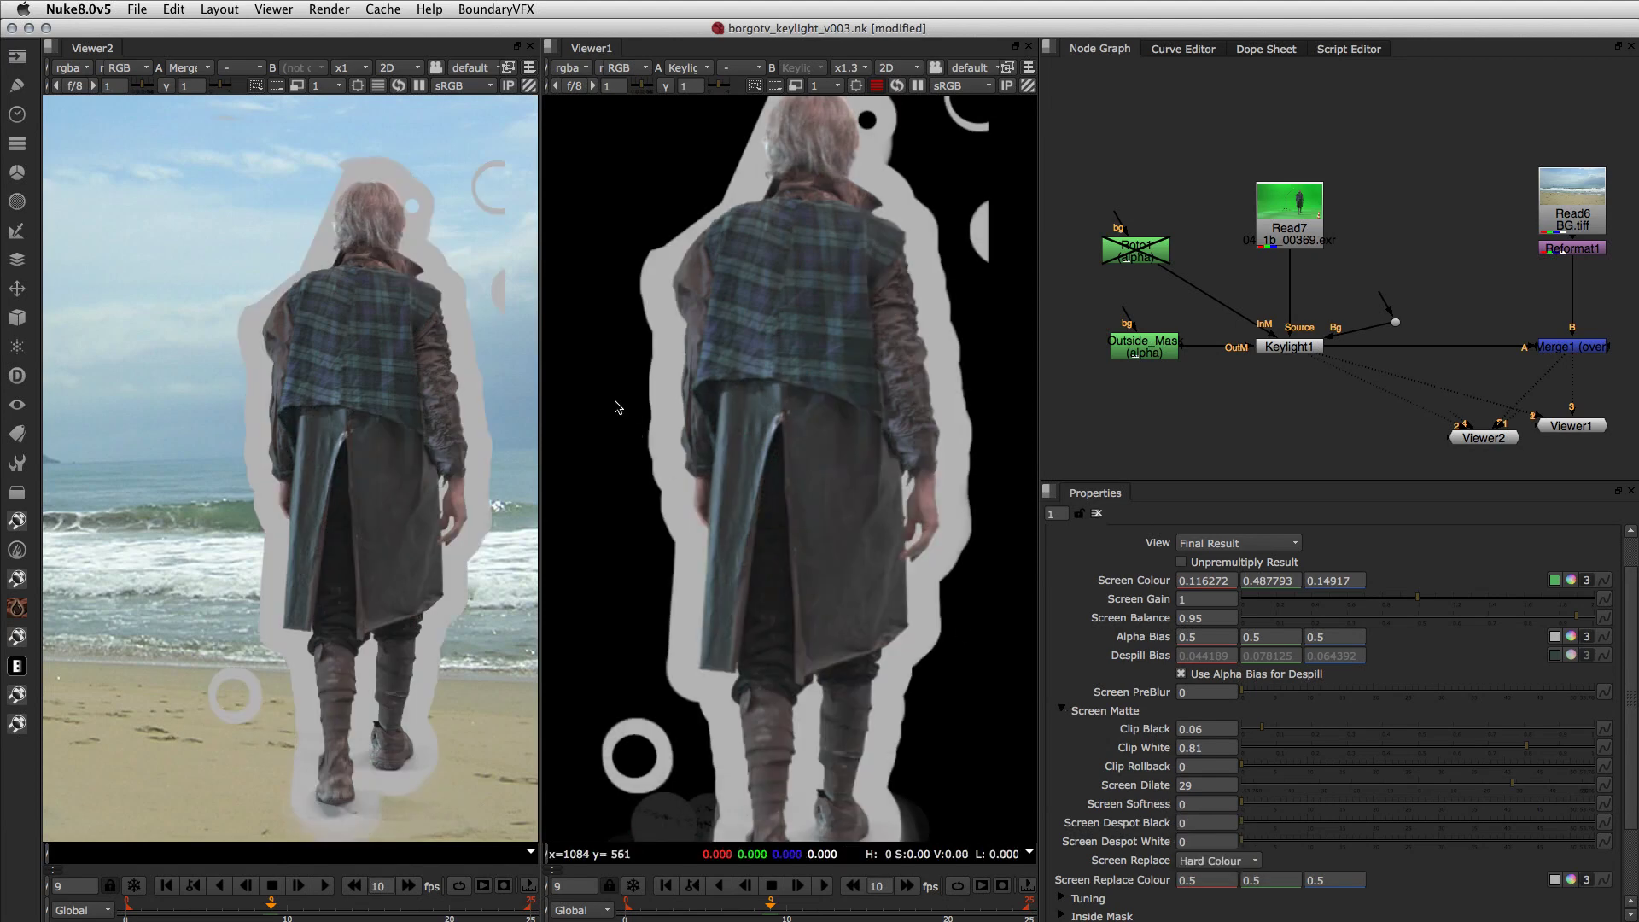
# Step: Set Screen Replace to Source and reset Screen Dilate to 0
pyautogui.click(1212, 861)
pyautogui.click(1210, 849)
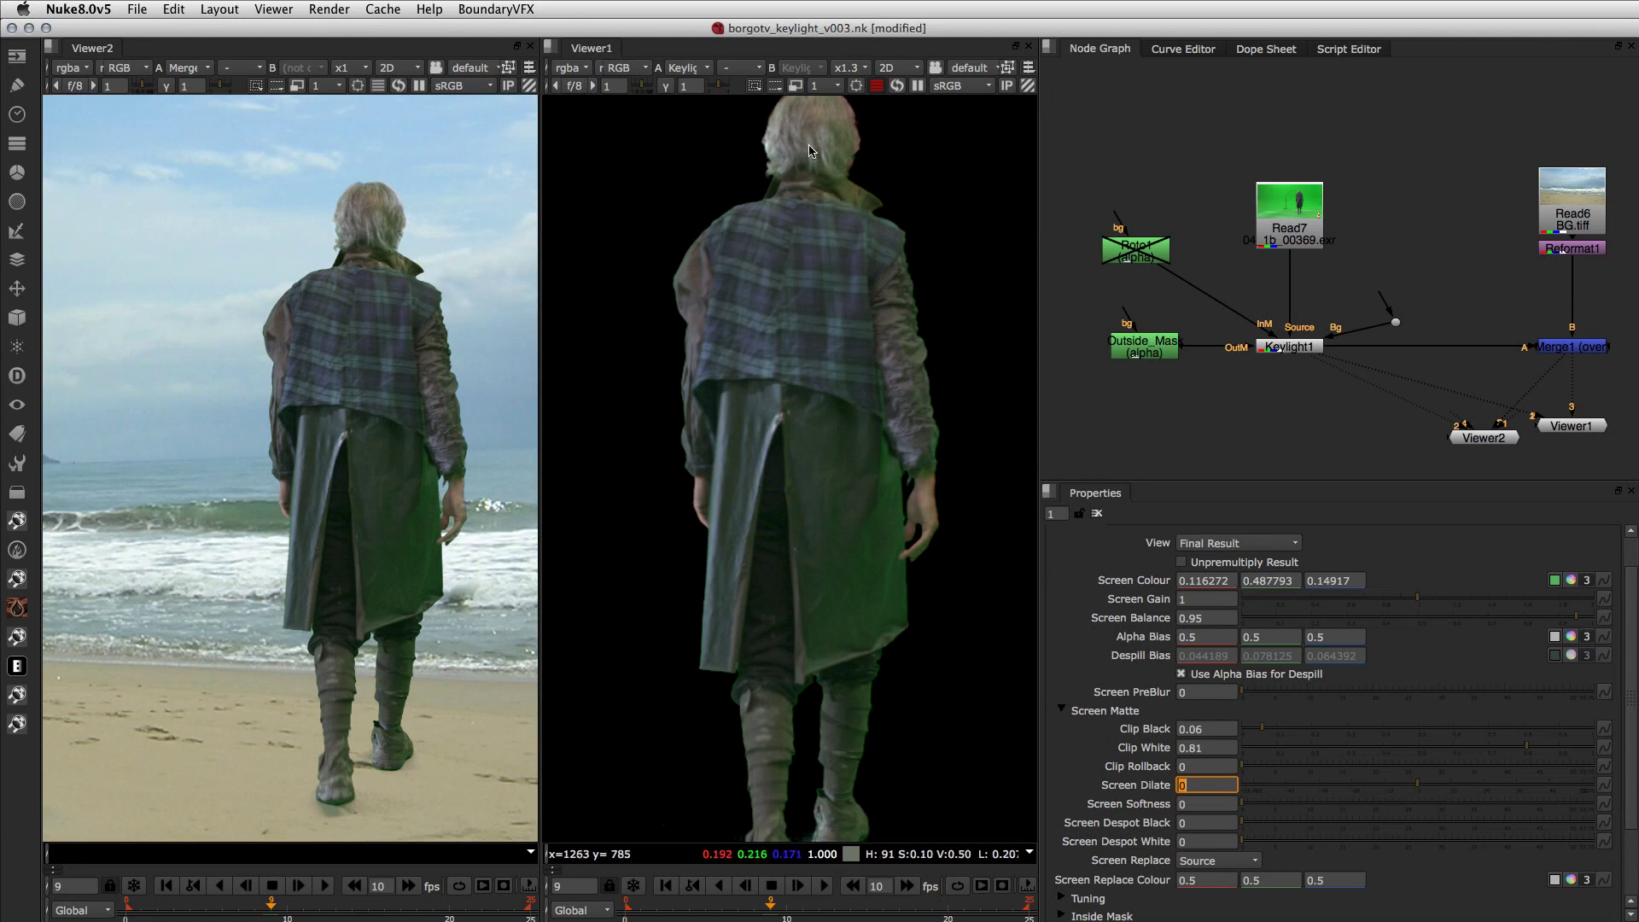
# Step: Try Soft Colour for Screen Replace on the undilated matte, and set it to Hard Colour
pyautogui.click(1192, 863)
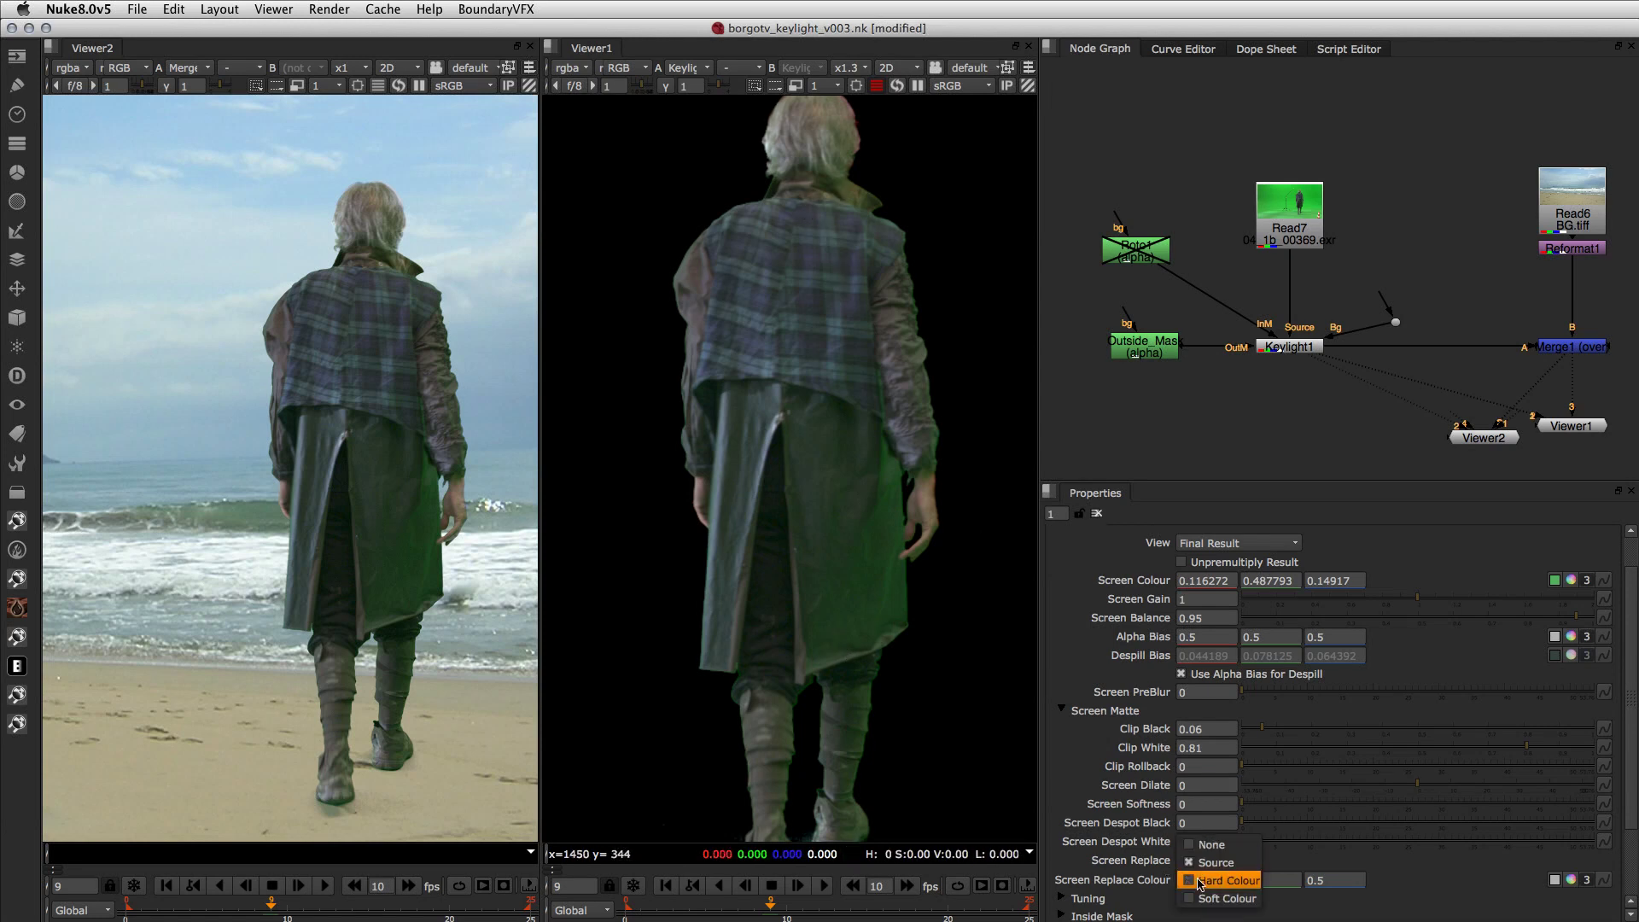
pyautogui.click(1216, 898)
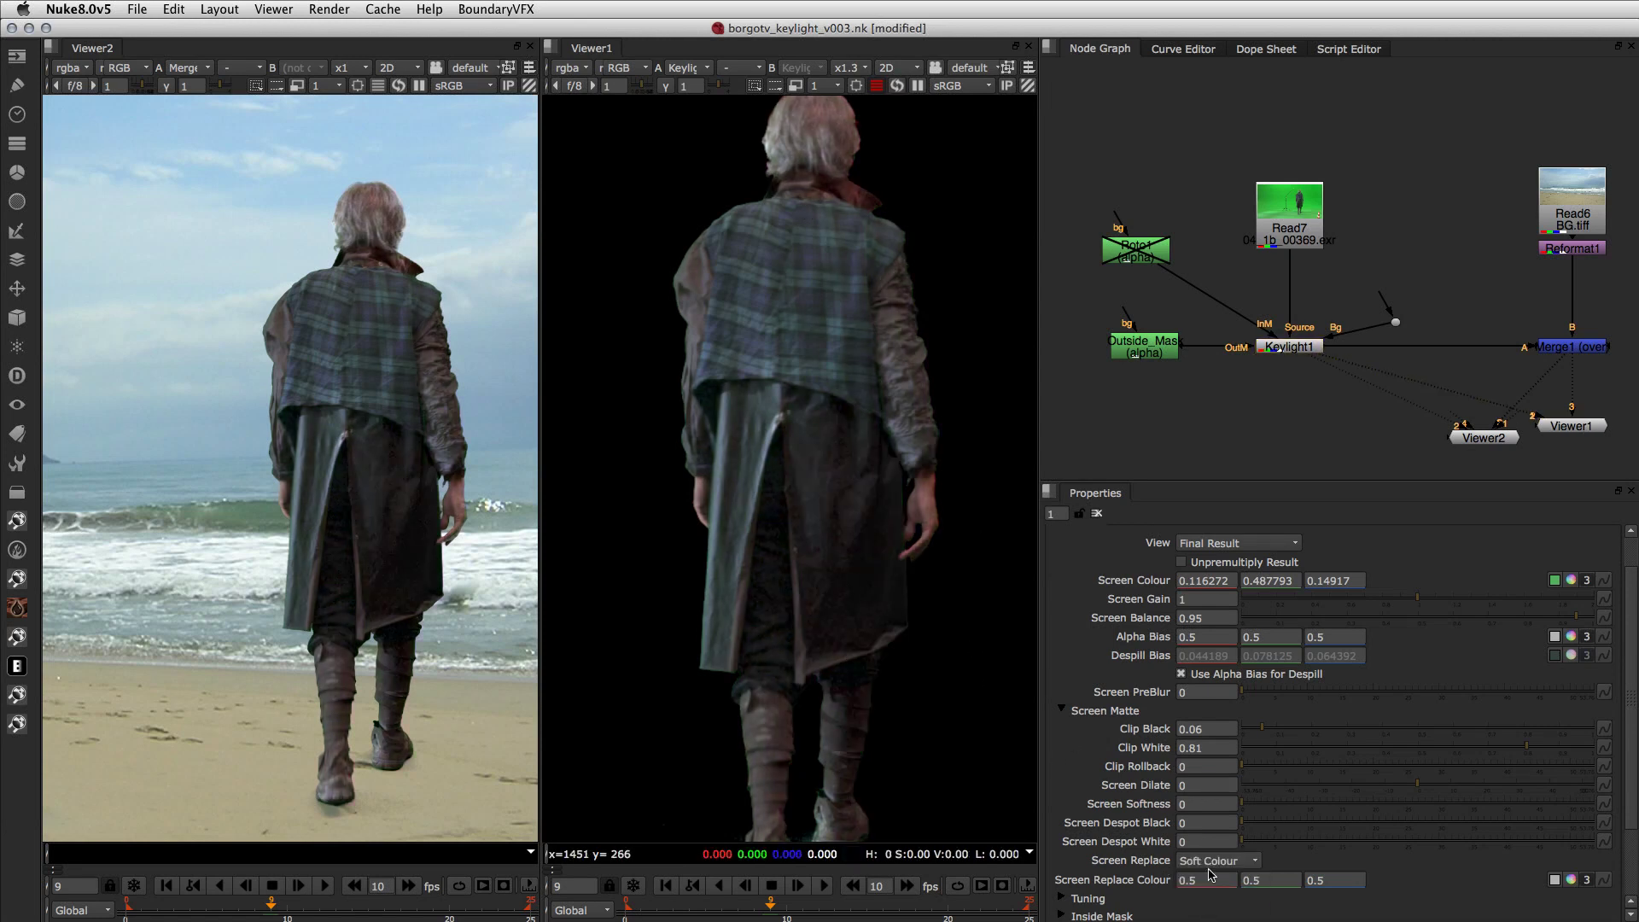
pyautogui.click(1209, 862)
pyautogui.click(1212, 842)
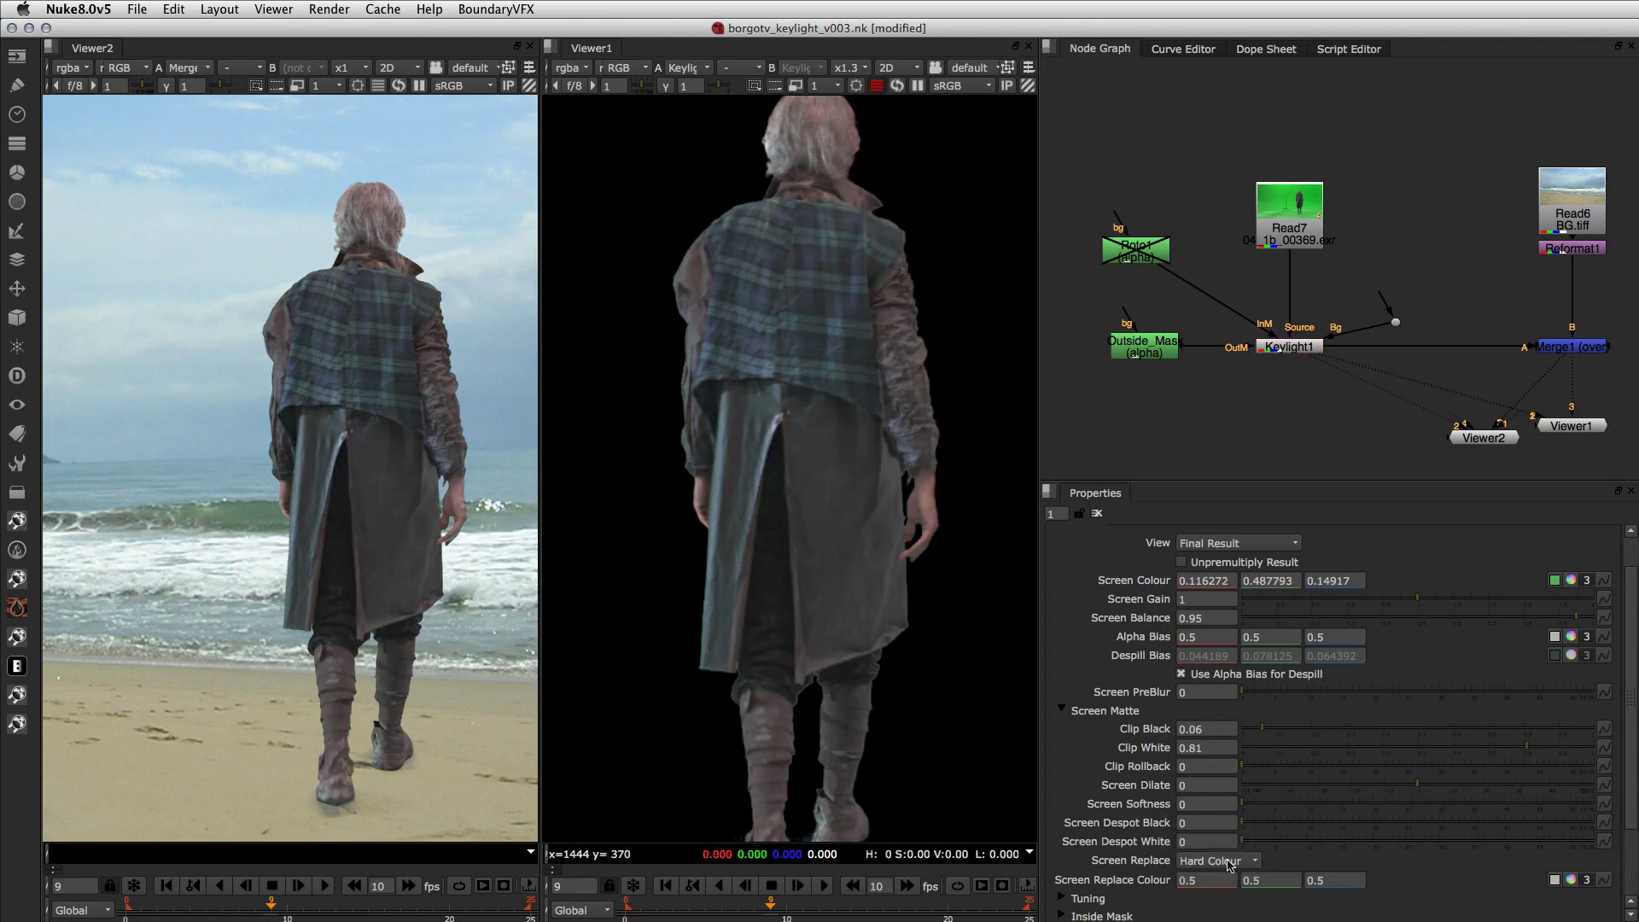
# Step: Set Screen Dilate to 14 and try a higher green value in Screen Replace Colour, returning it to 0.5
pyautogui.click(1463, 786)
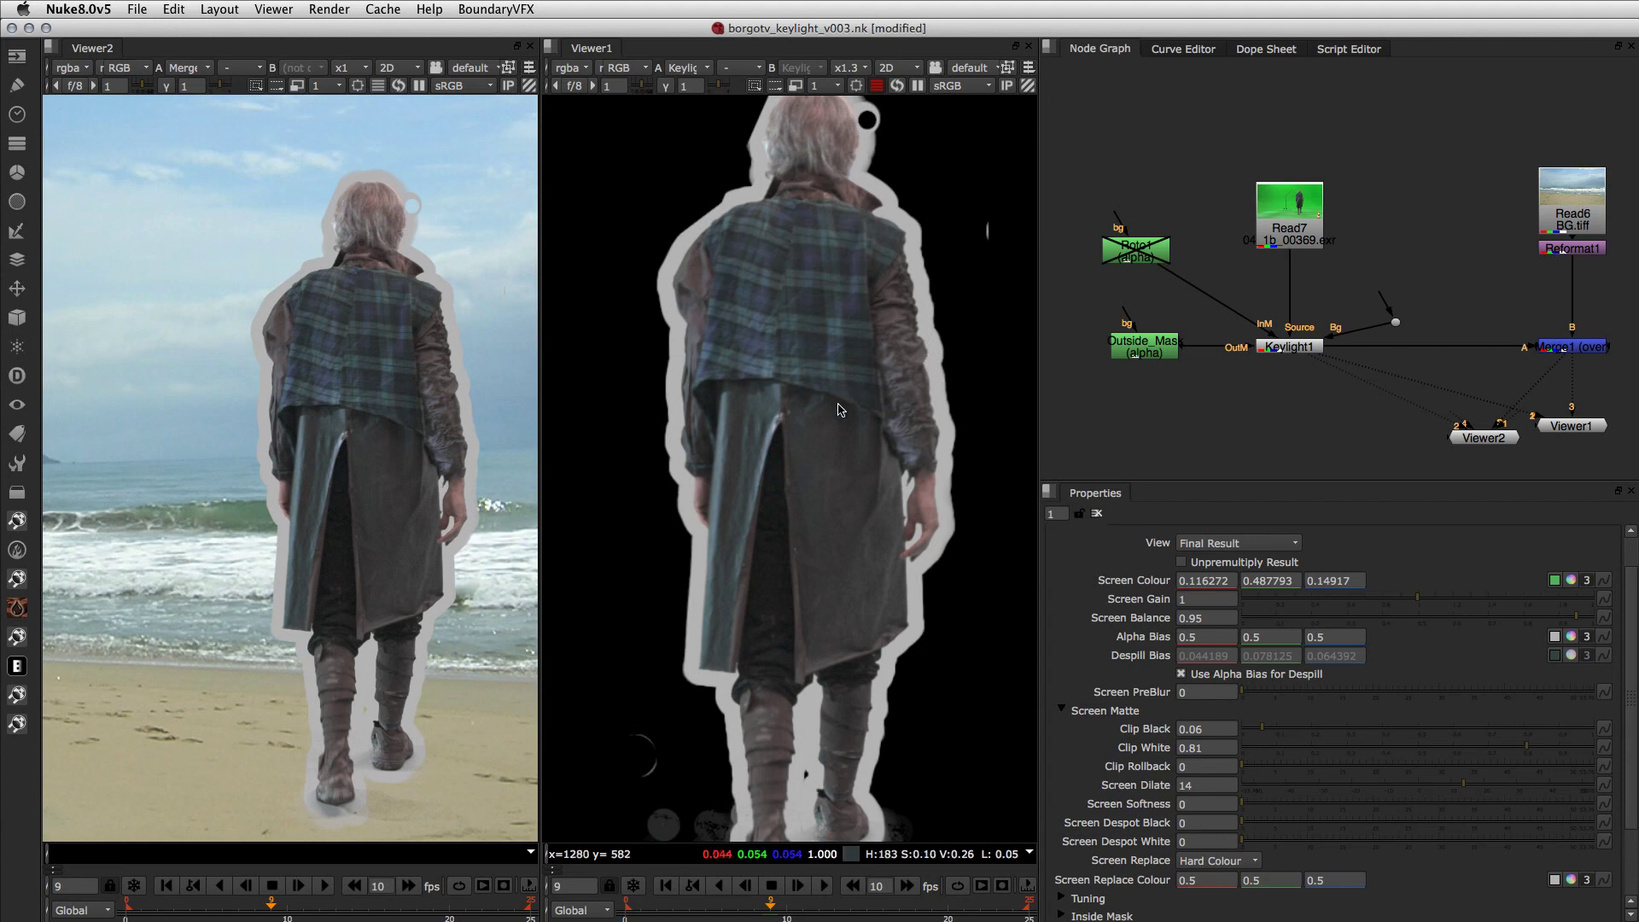
pyautogui.click(1272, 881)
pyautogui.press('Up')
pyautogui.press('Up')
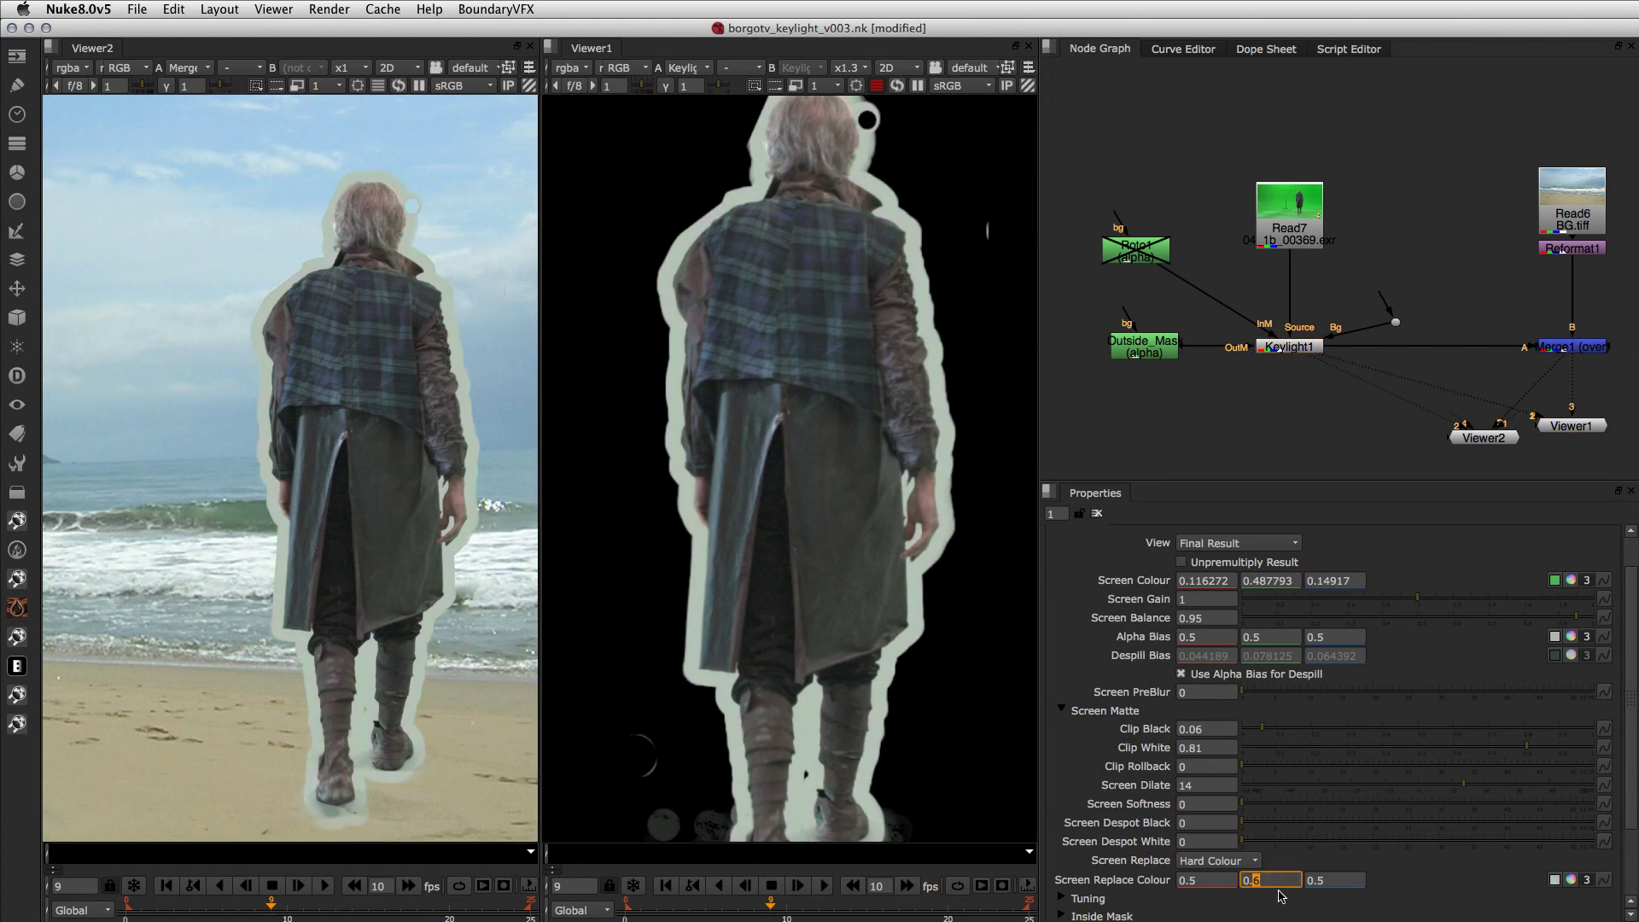
pyautogui.press('Down')
pyautogui.press('Down')
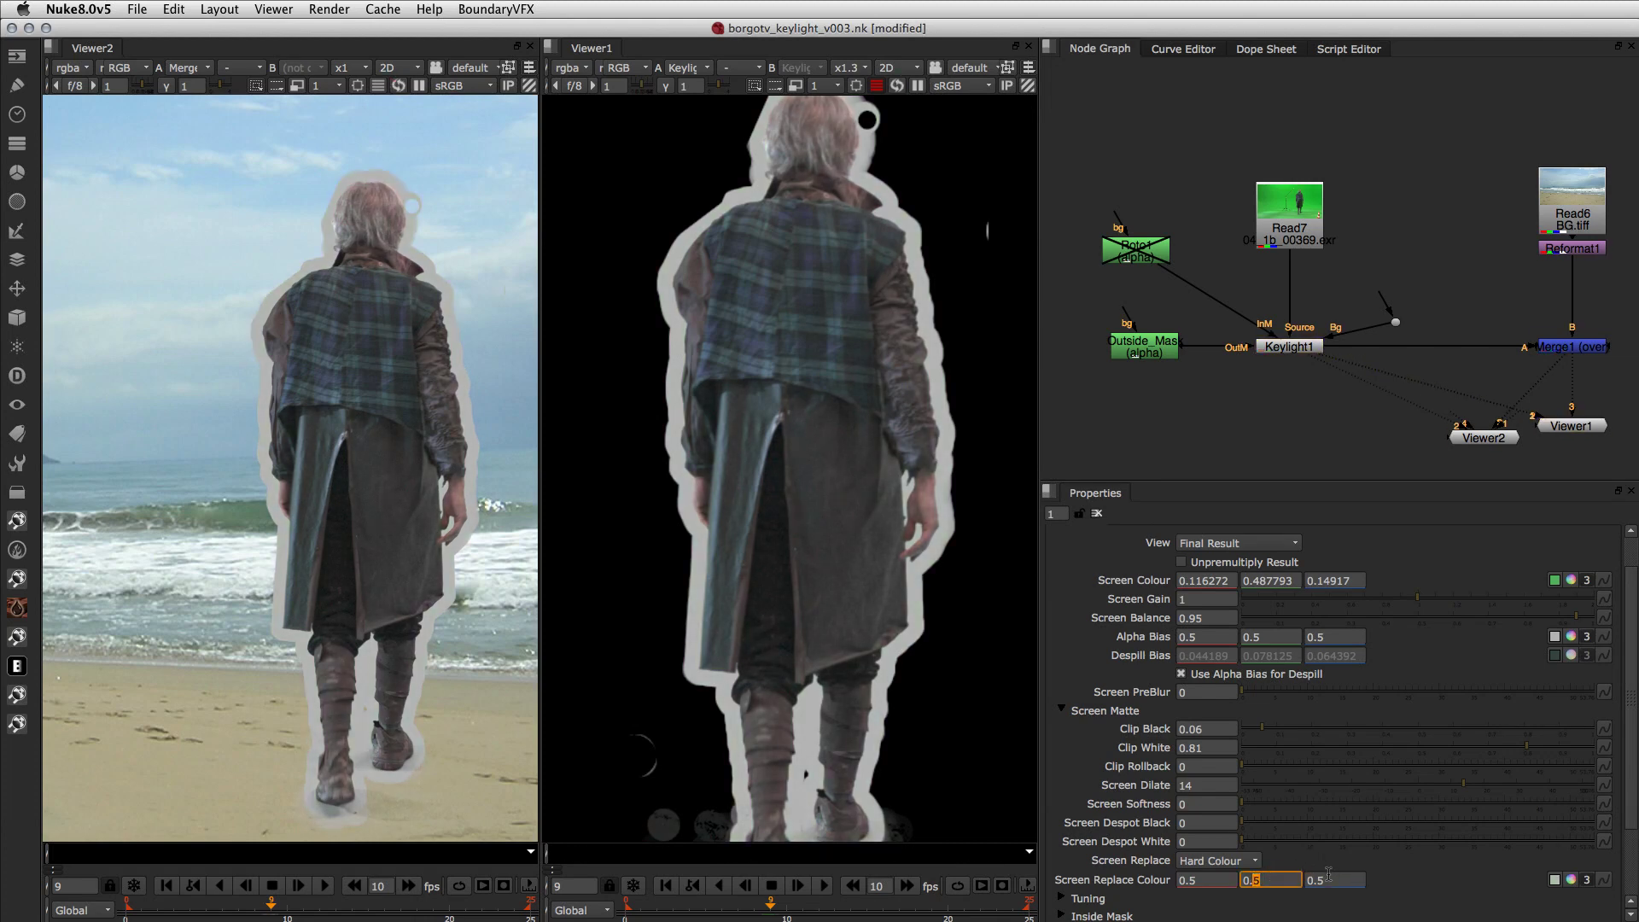
# Step: Lower the blue value of Screen Replace Colour in 0.1 increments and bring it back to 0.5
pyautogui.click(1329, 879)
pyautogui.press('Down')
pyautogui.press('Down')
pyautogui.press('Down')
pyautogui.press('Down')
pyautogui.press('Down')
pyautogui.press('Up')
pyautogui.press('Up')
pyautogui.press('Up')
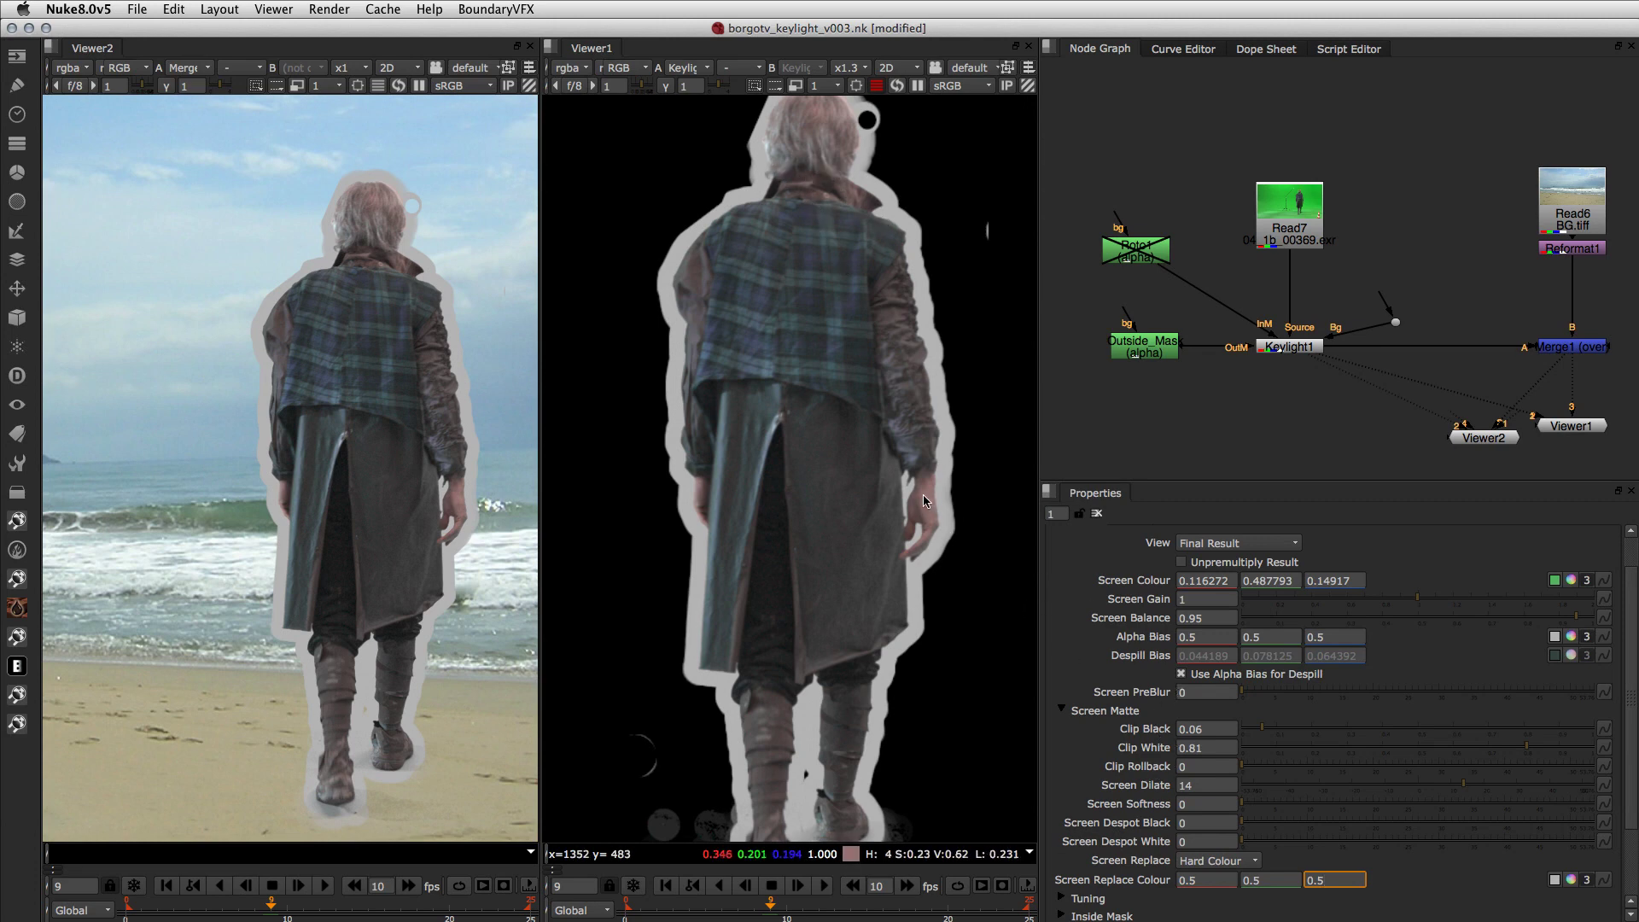
pyautogui.moveTo(885, 458); pyautogui.dragTo(944, 570)
# Step: Try red at 0.6 and green at 0.4 in Screen Replace Colour, restoring each to 0.5
pyautogui.click(1209, 886)
pyautogui.press('Up')
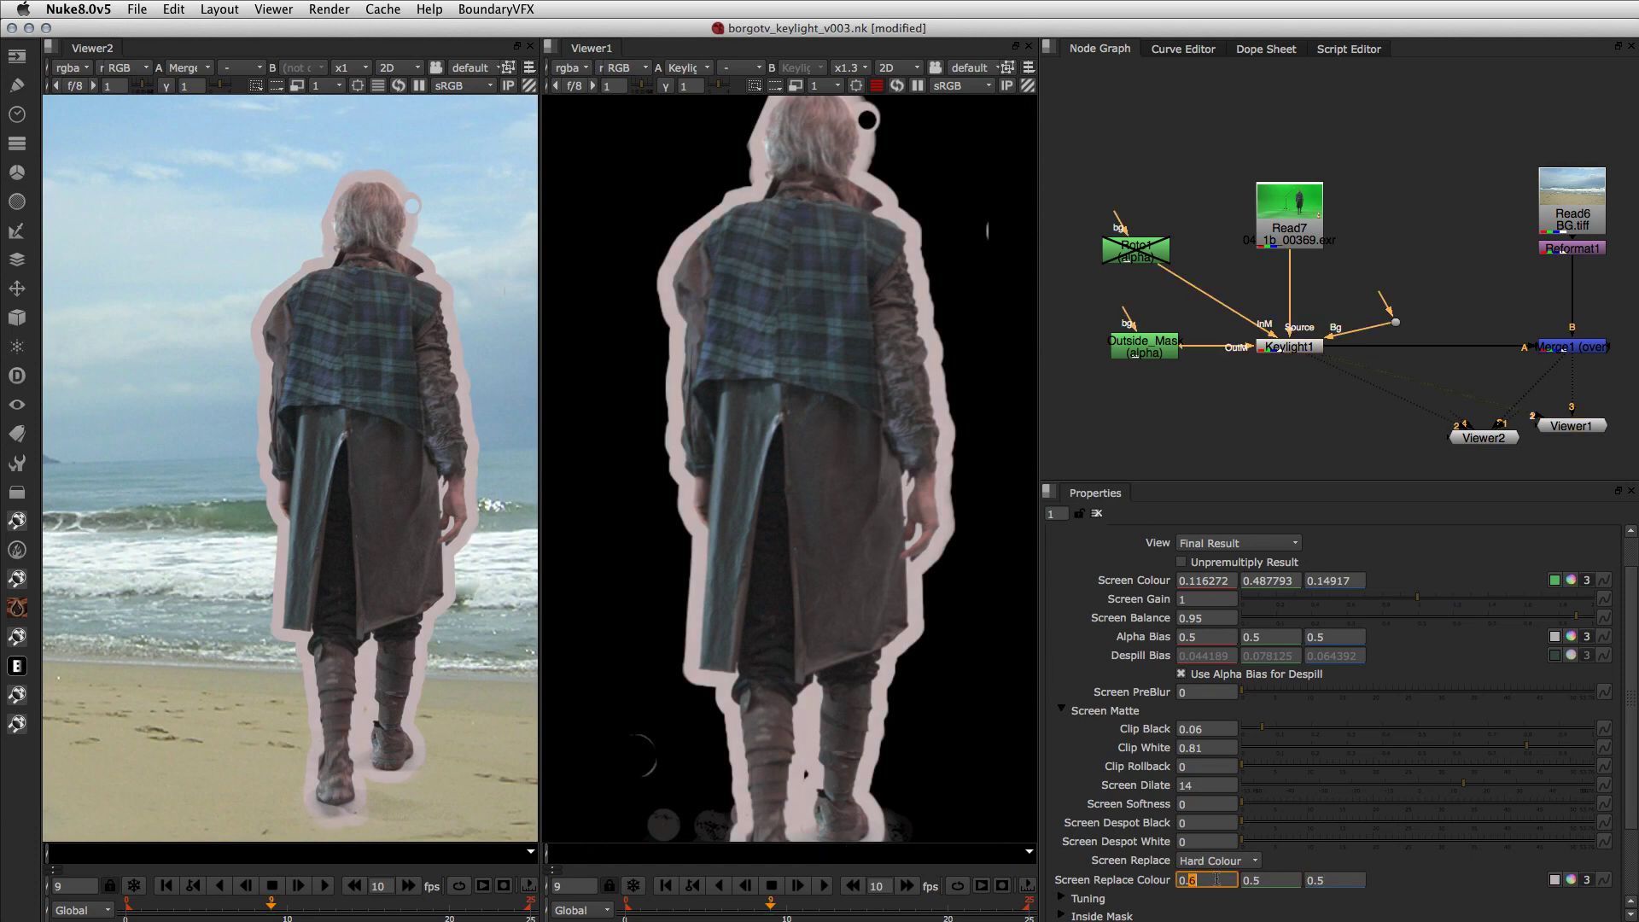
pyautogui.click(1267, 881)
pyautogui.press('Down')
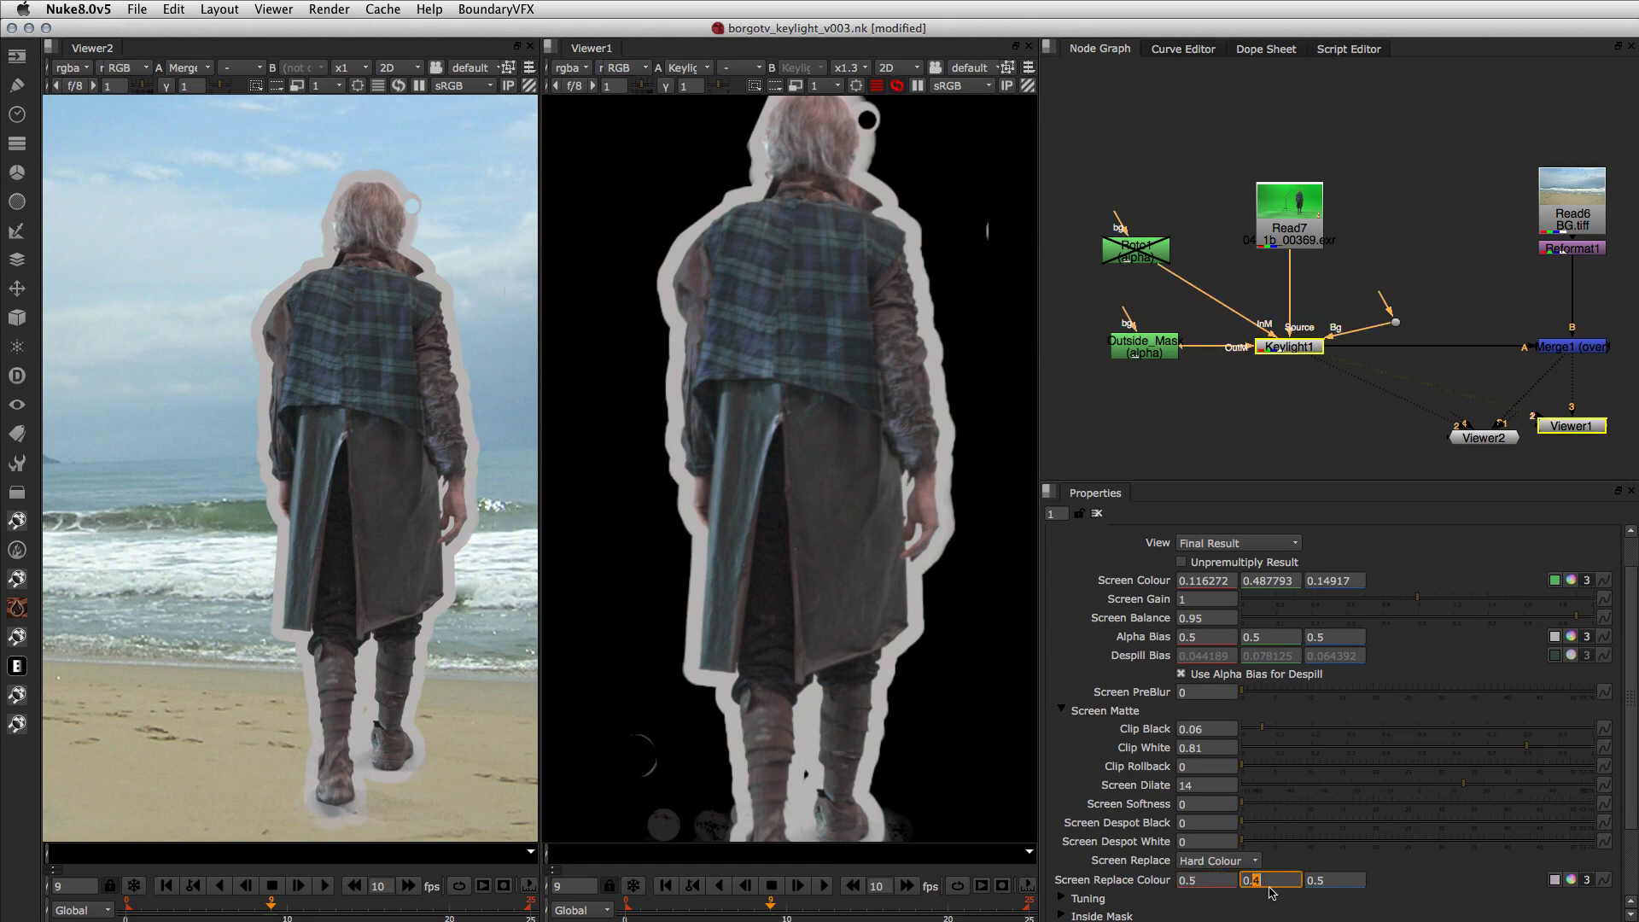
pyautogui.press('Up')
# Step: Raise the blue value of Screen Replace Colour in 0.1 increments, and lower it to 0.3
pyautogui.click(1321, 887)
pyautogui.press('Up')
pyautogui.press('Up')
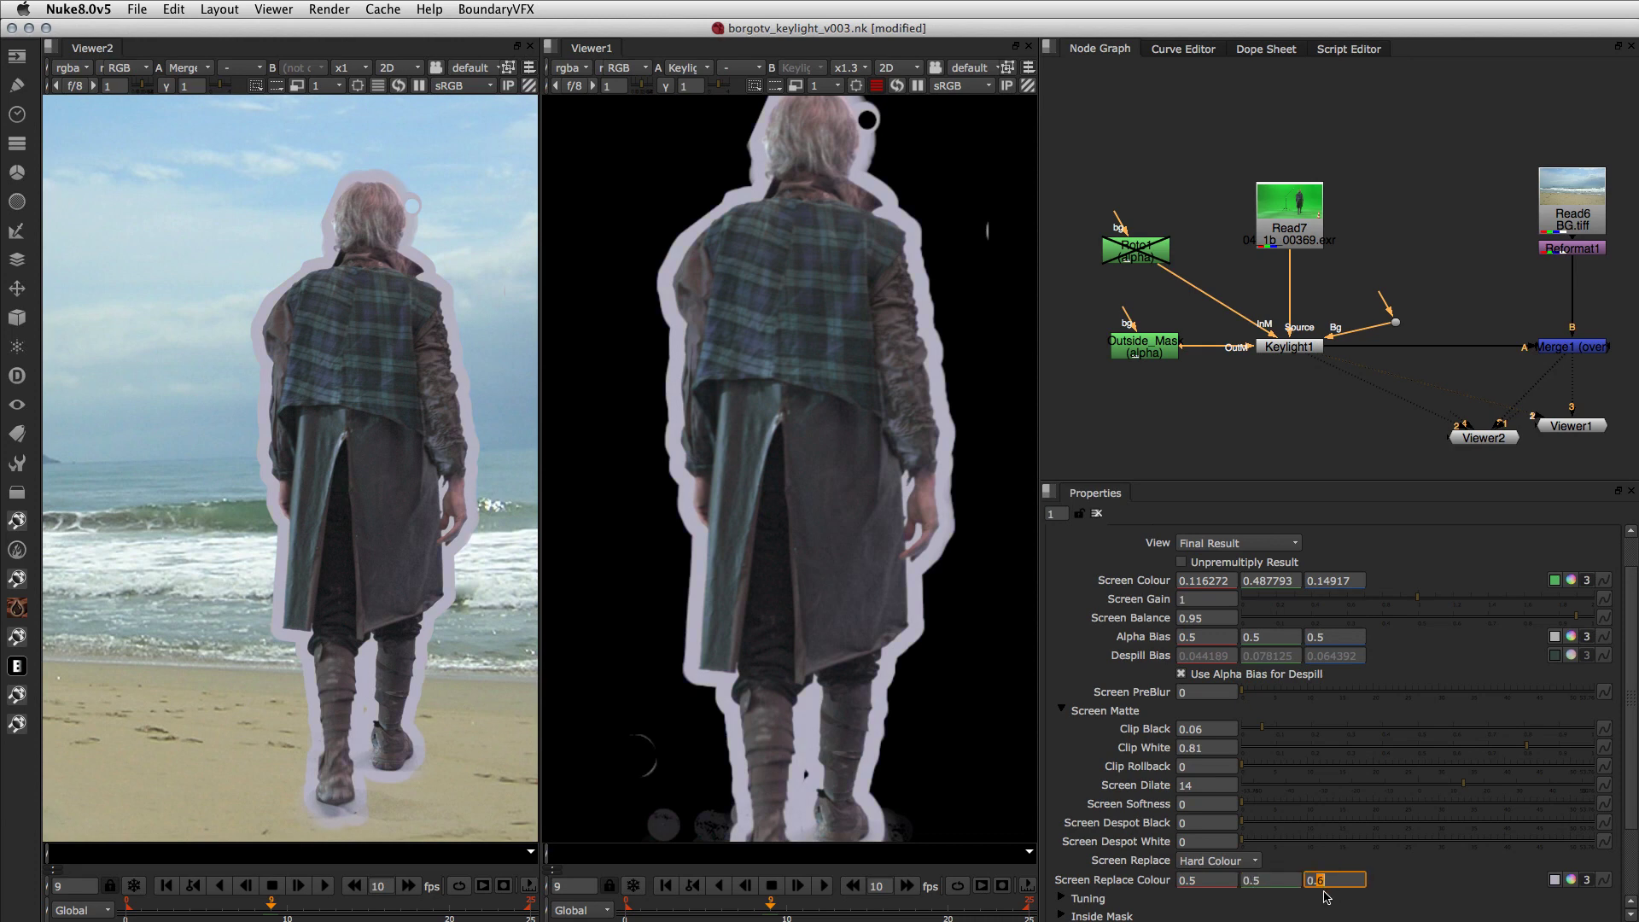
pyautogui.press('Down')
pyautogui.press('Down')
pyautogui.press('Down')
pyautogui.press('Down')
pyautogui.press('Down')
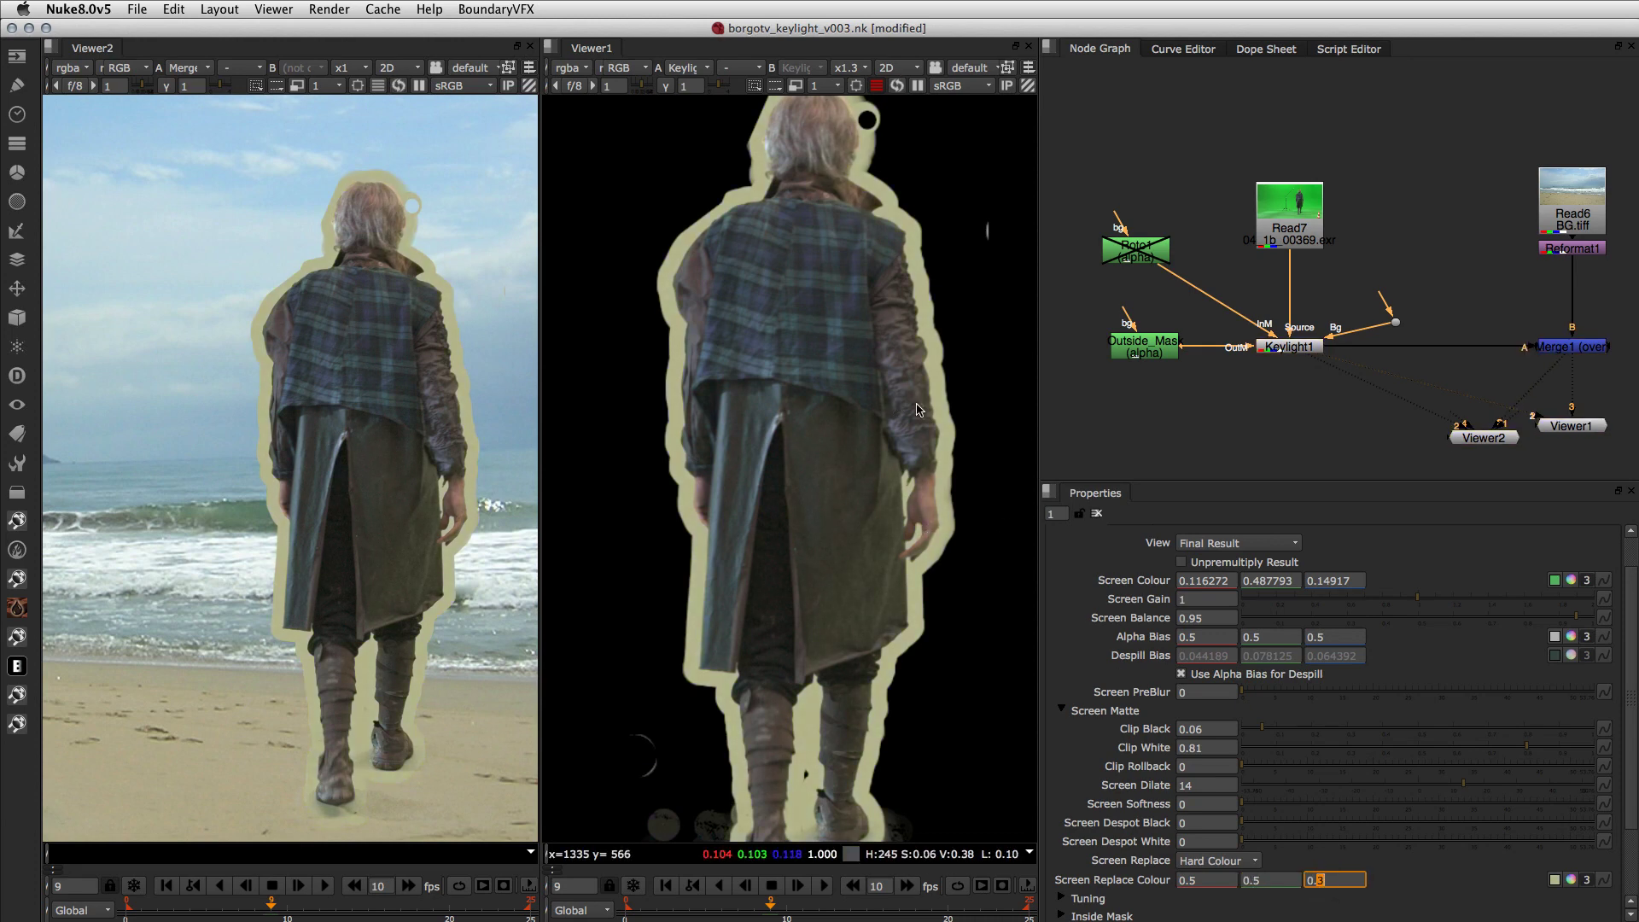
# Step: Reset Screen Dilate to 0 and set the blue value of Screen Replace Colour back to 0.5
pyautogui.doubleClick(1213, 784)
pyautogui.write('0')
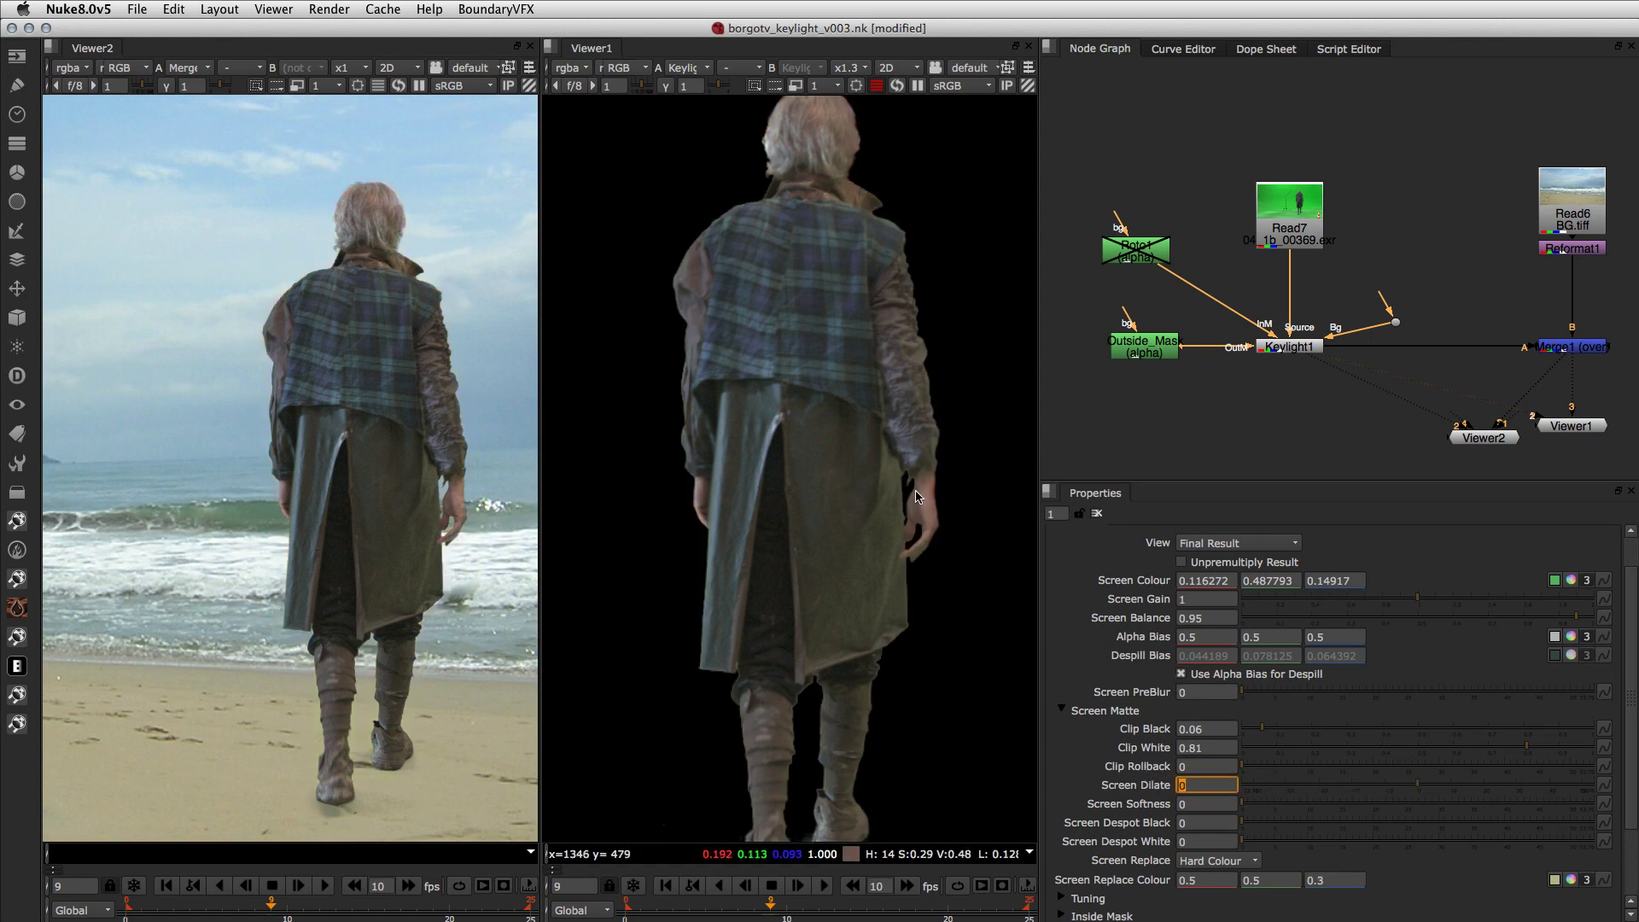
pyautogui.doubleClick(1328, 881)
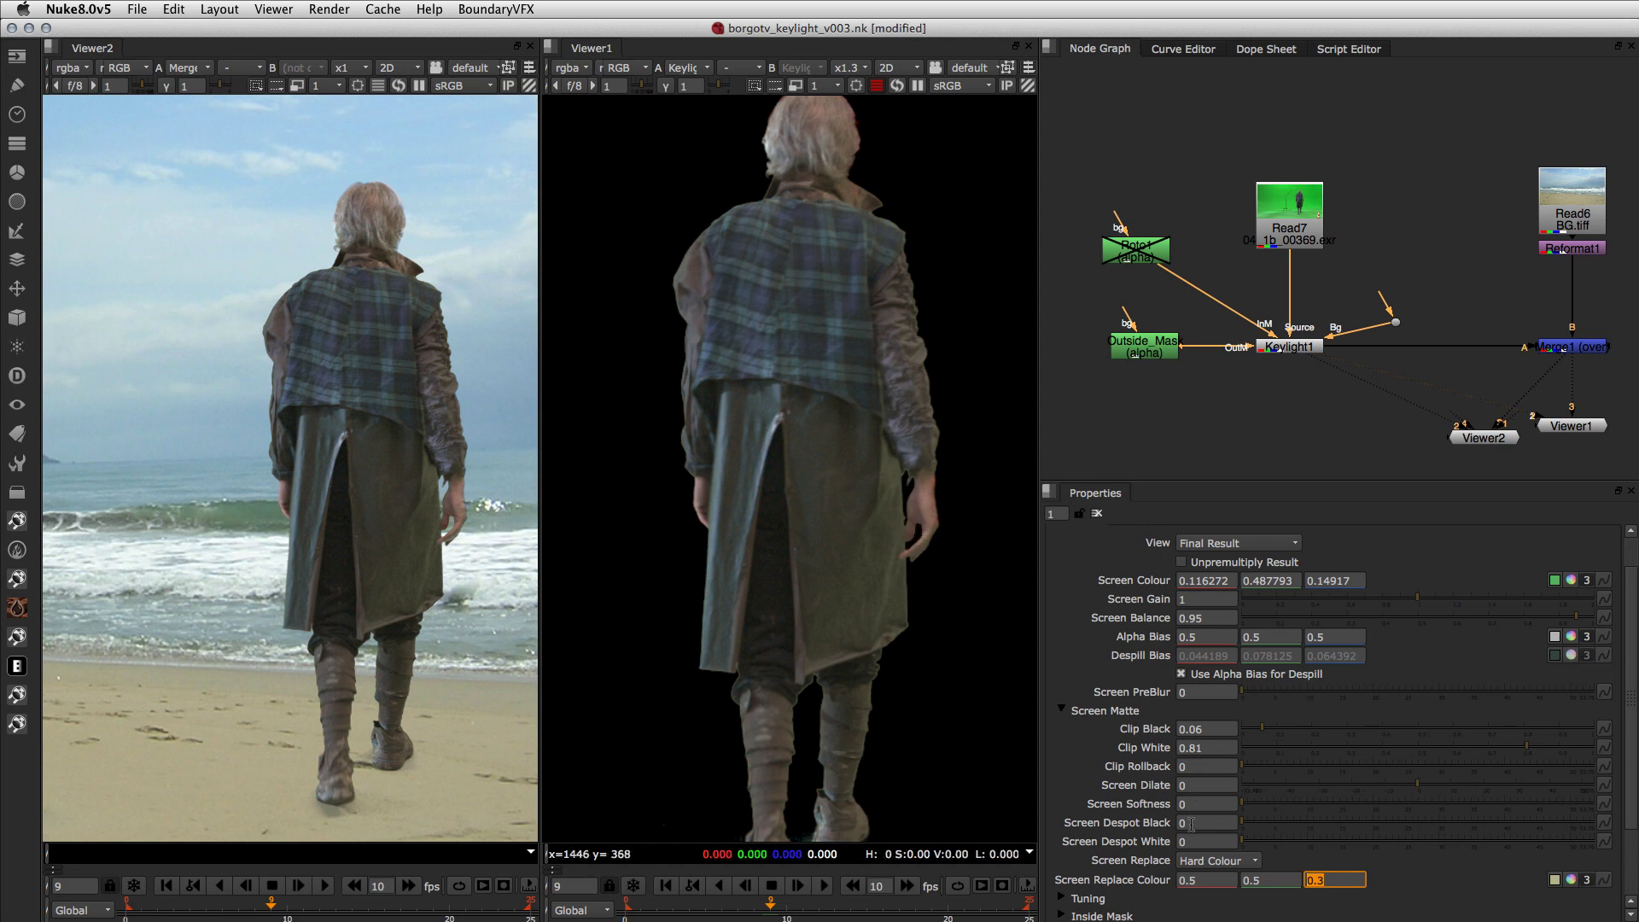
pyautogui.write('0.5')
pyautogui.press('Return')
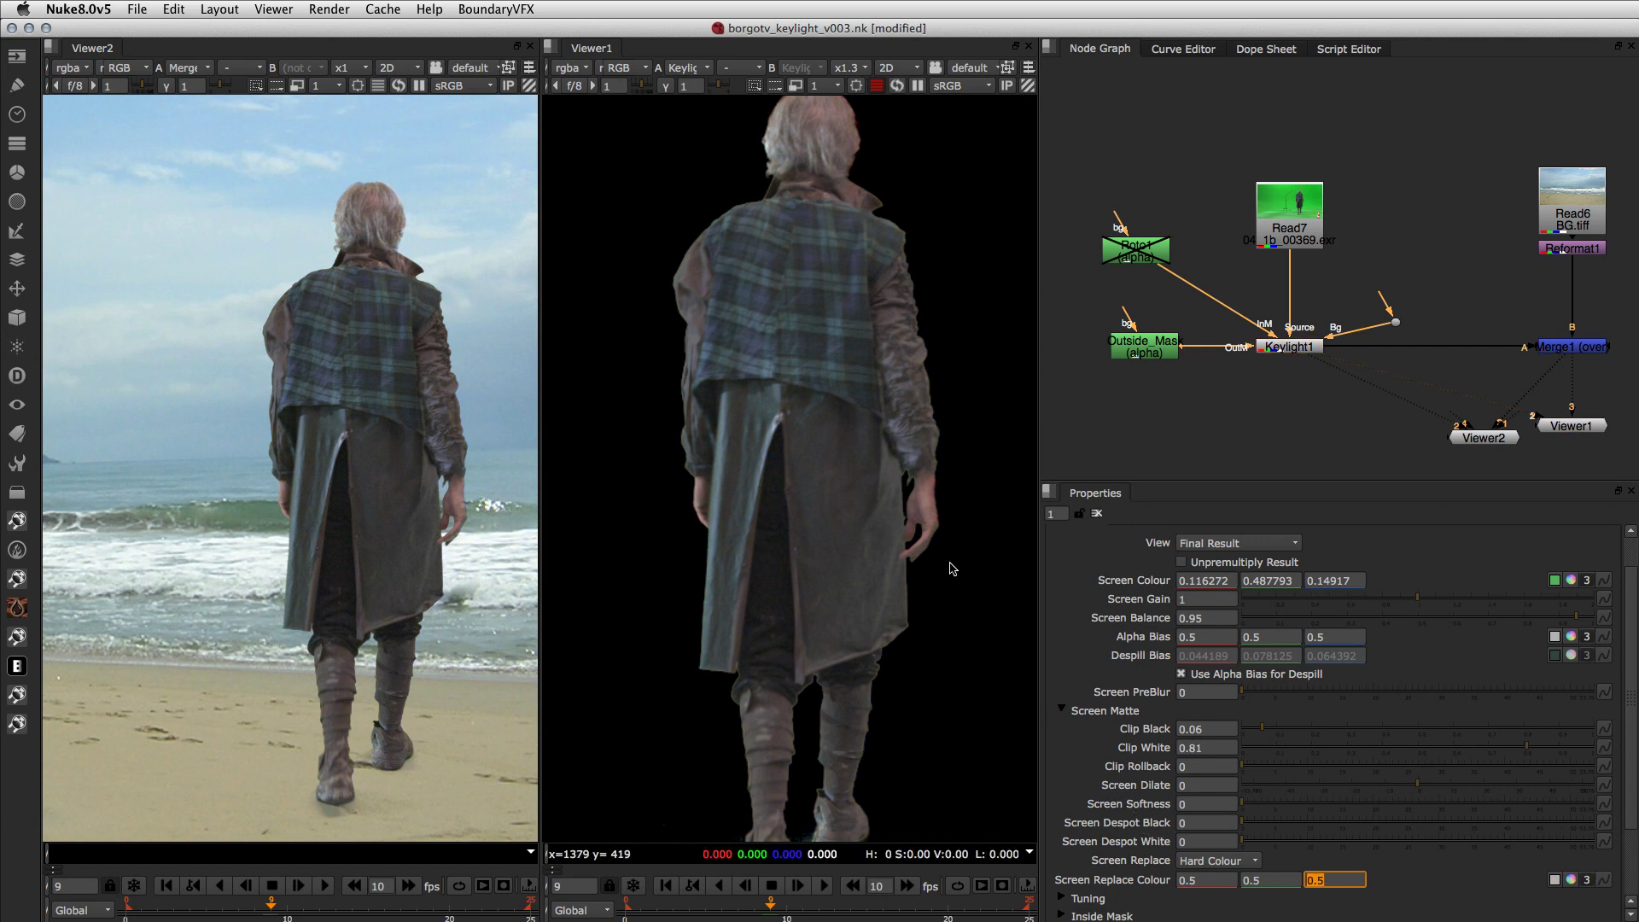